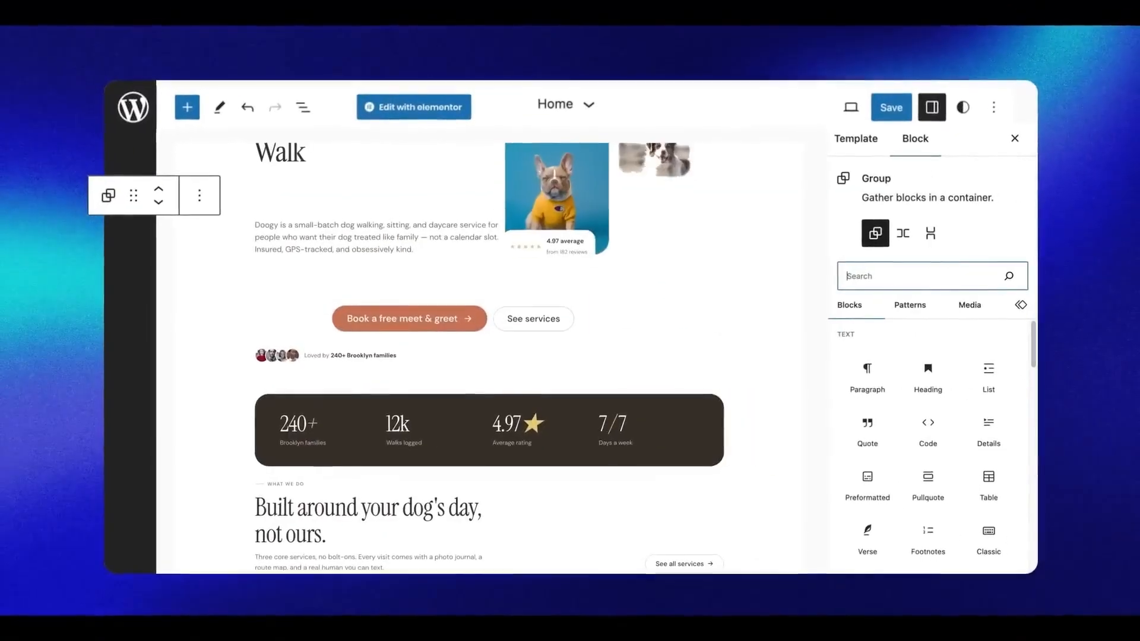
Open the Home page in Elementor, enlarge the hero heading and drag the puppy picture in
{"action": "left_click", "coordinate": [423, 113]}
{"action": "left_click_drag", "start_coordinate": [632, 304], "coordinate": [707, 309]}
{"action": "left_click_drag", "start_coordinate": [226, 327], "coordinate": [871, 252]}
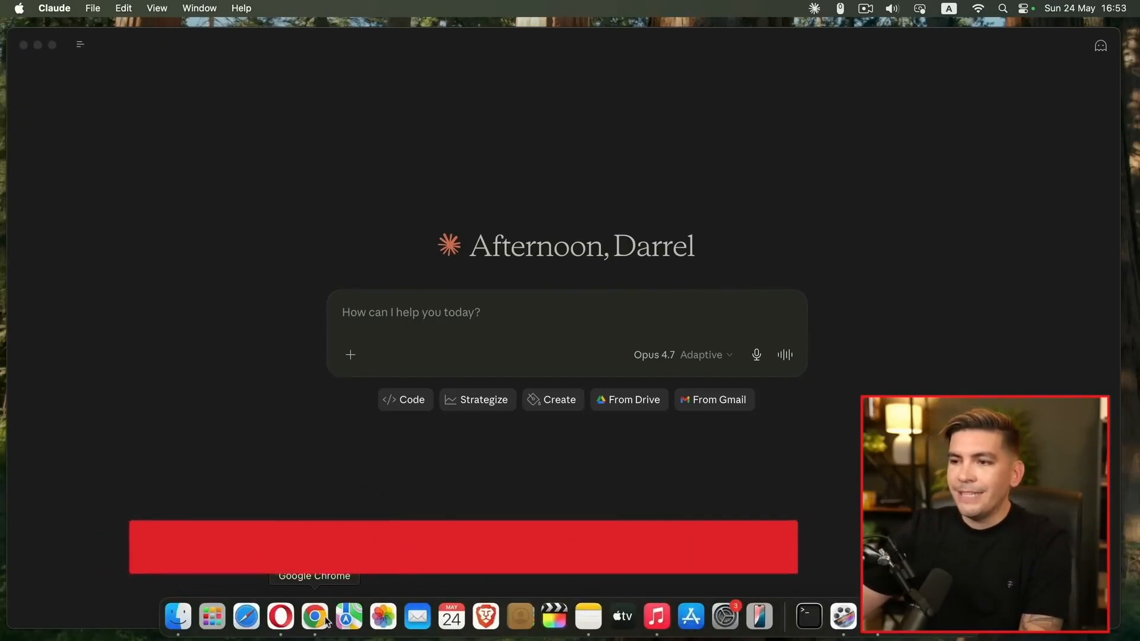
In the Evernote guide note, highlight the prompt's opening sentence and its Business name and What I do lines
{"action": "left_click", "coordinate": [275, 616]}
{"action": "scroll", "coordinate": [541, 442], "scroll_direction": "down", "scroll_amount": 2}
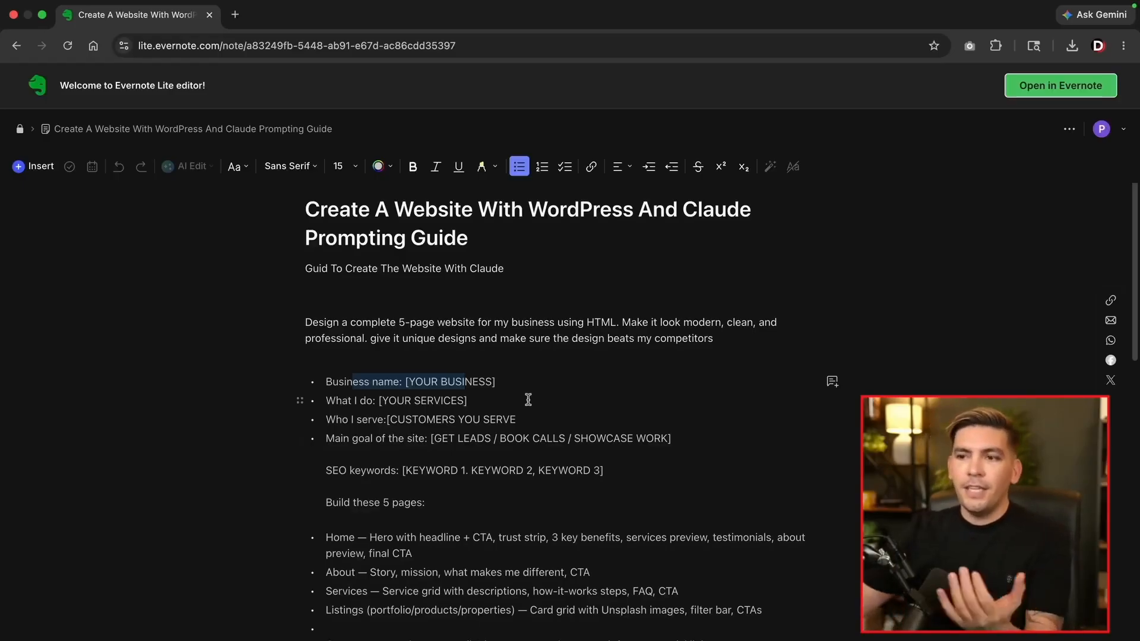
{"action": "left_click_drag", "start_coordinate": [306, 323], "coordinate": [410, 324]}
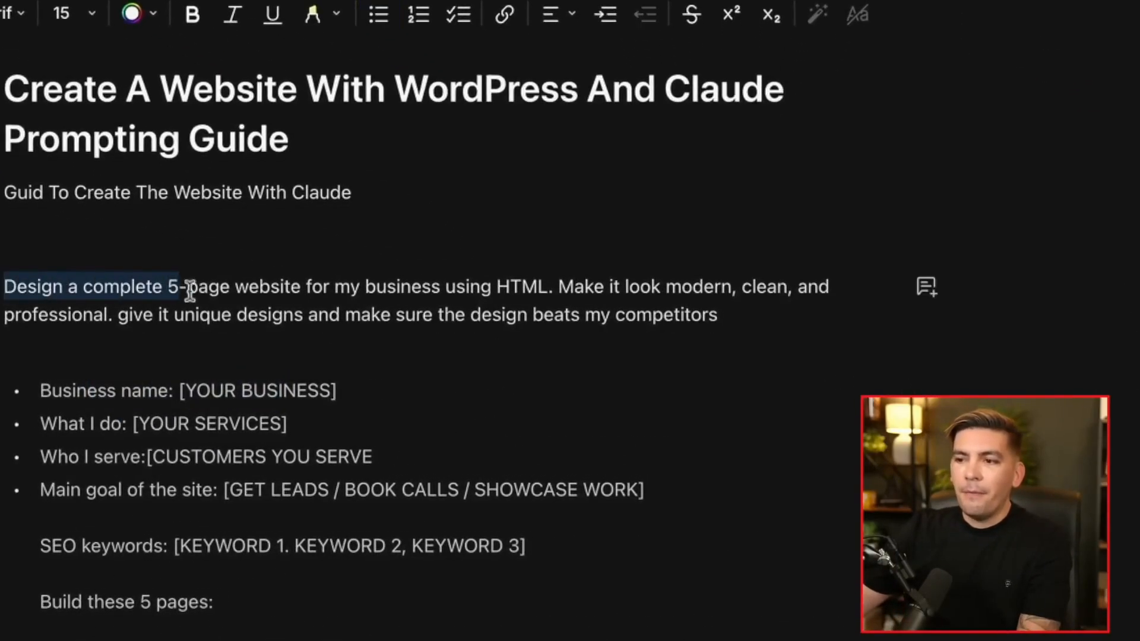
{"action": "left_click_drag", "start_coordinate": [189, 291], "coordinate": [437, 291]}
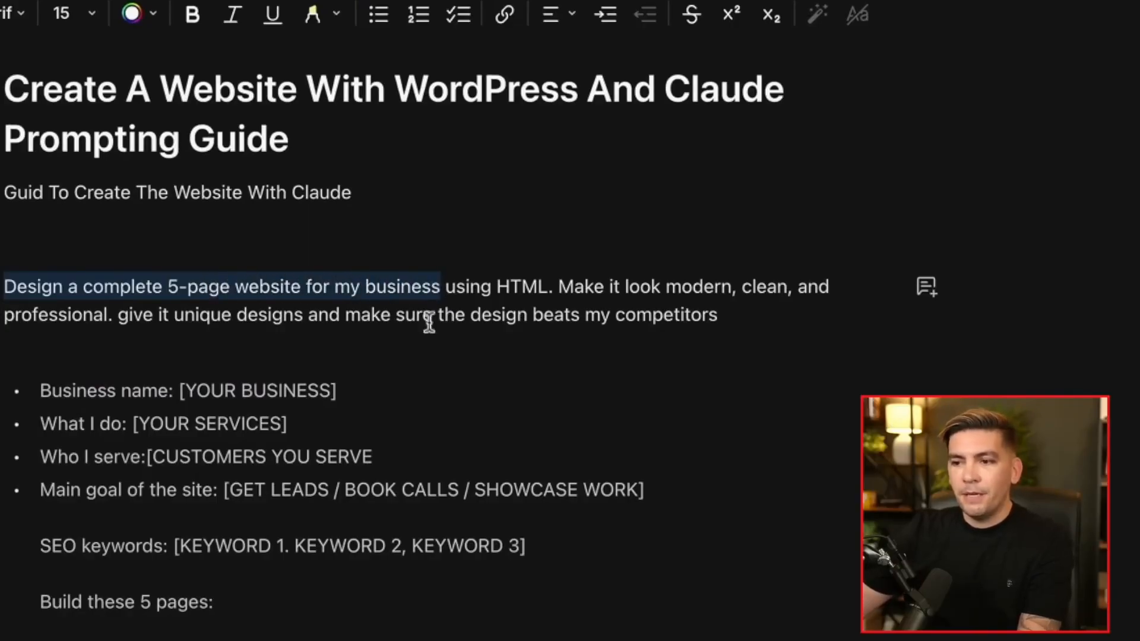
{"action": "left_click_drag", "start_coordinate": [62, 393], "coordinate": [306, 394]}
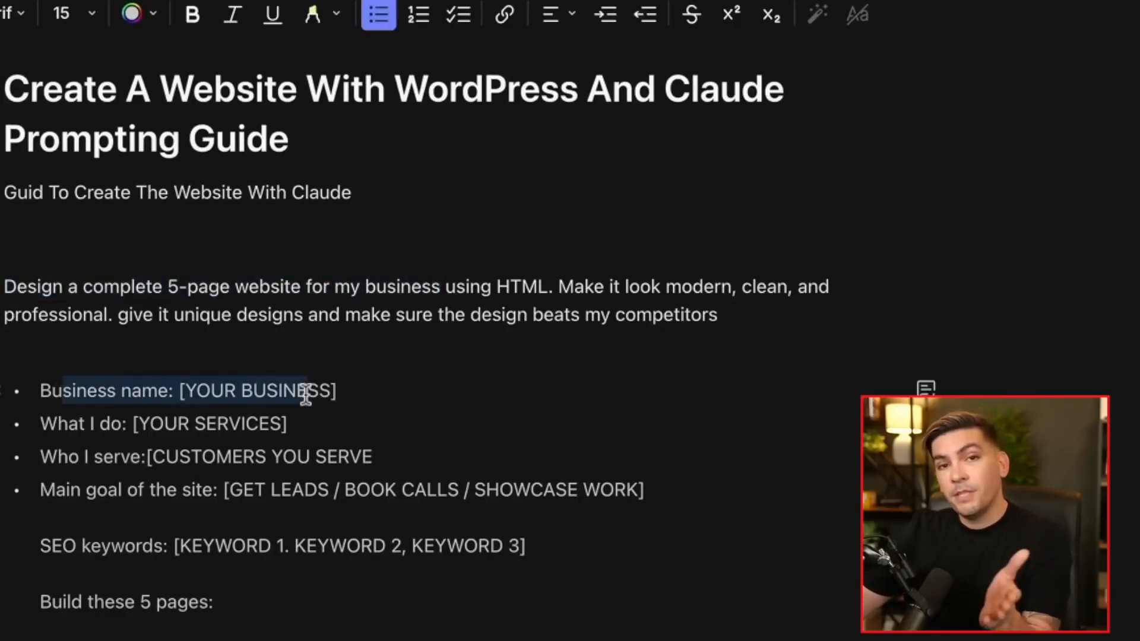
{"action": "left_click_drag", "start_coordinate": [61, 427], "coordinate": [265, 427]}
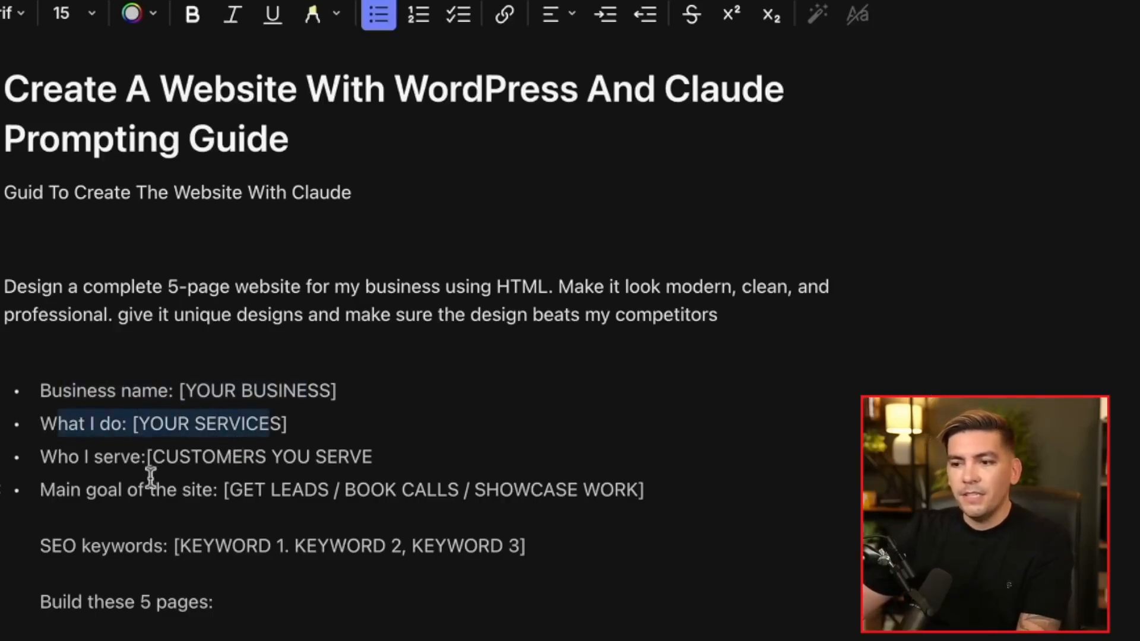
Select the whole 'Design a complete…' prompt through to the end and copy it
{"action": "scroll", "coordinate": [73, 487], "scroll_direction": "down", "scroll_amount": 5}
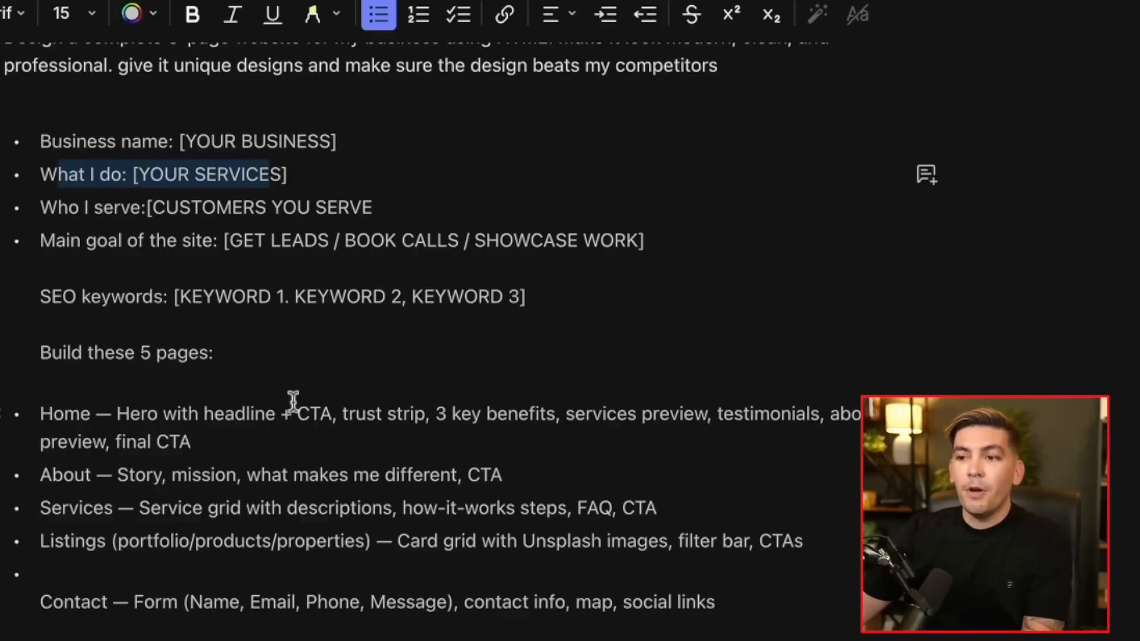
{"action": "scroll", "coordinate": [293, 401], "scroll_direction": "down", "scroll_amount": 3}
{"action": "scroll", "coordinate": [323, 397], "scroll_direction": "down", "scroll_amount": 12}
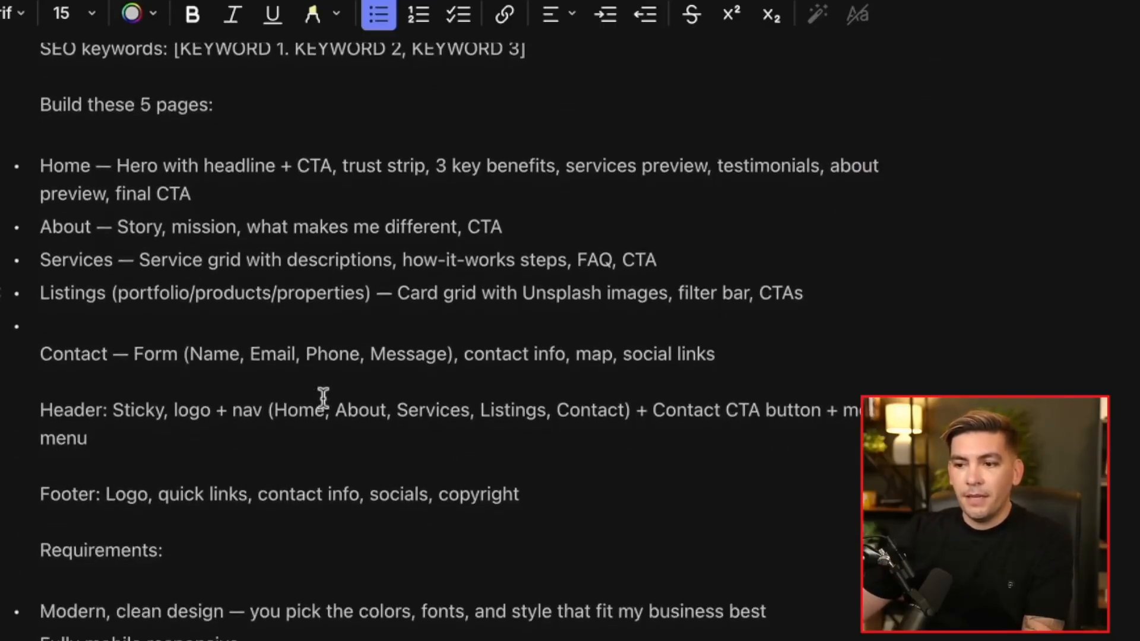
{"action": "scroll", "coordinate": [324, 398], "scroll_direction": "up", "scroll_amount": 3}
{"action": "scroll", "coordinate": [323, 398], "scroll_direction": "up", "scroll_amount": 9}
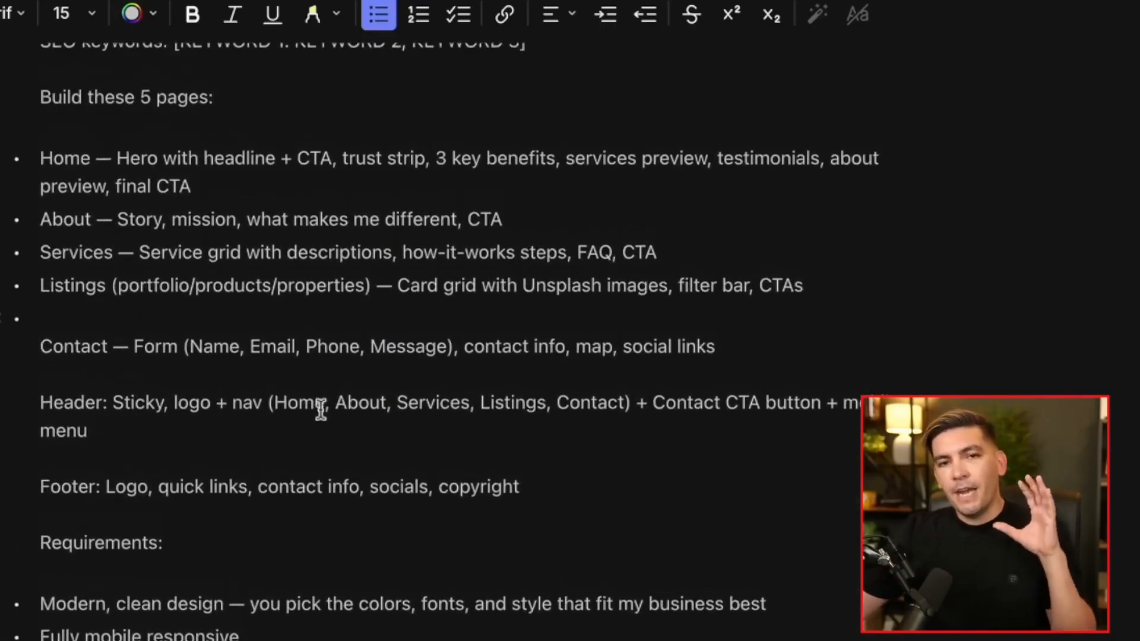
{"action": "scroll", "coordinate": [323, 420], "scroll_direction": "up", "scroll_amount": 3}
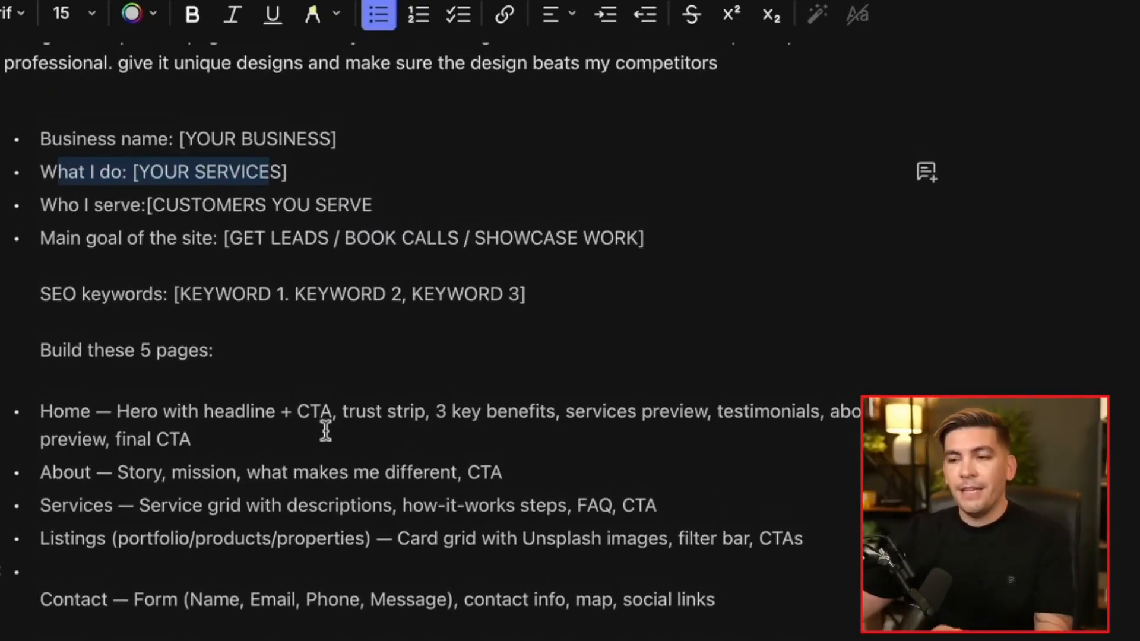
{"action": "scroll", "coordinate": [243, 467], "scroll_direction": "up", "scroll_amount": 9}
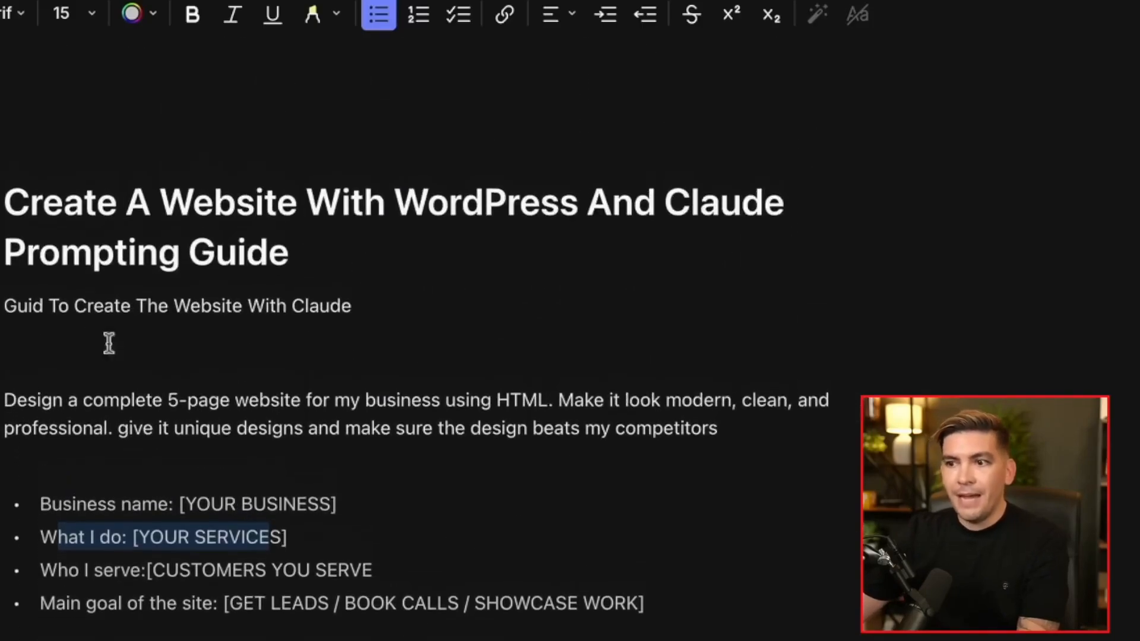
{"action": "left_click_drag", "start_coordinate": [7, 404], "coordinate": [870, 497]}
{"action": "scroll", "coordinate": [293, 466], "scroll_direction": "down", "scroll_amount": 15}
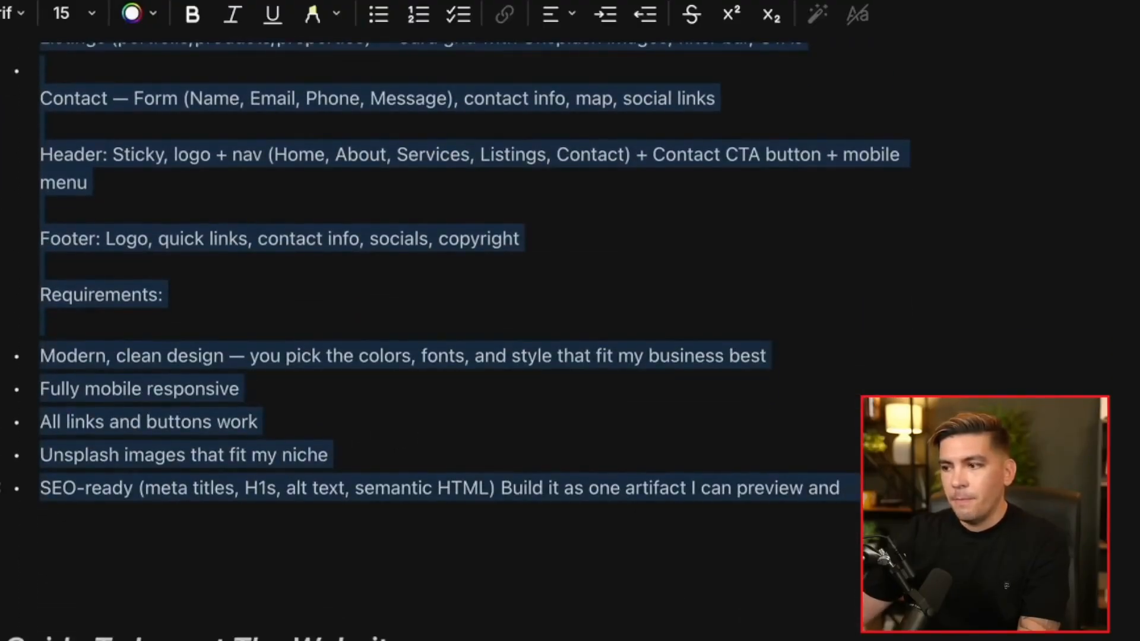
{"action": "right_click", "coordinate": [408, 357]}
{"action": "left_click", "coordinate": [461, 325]}
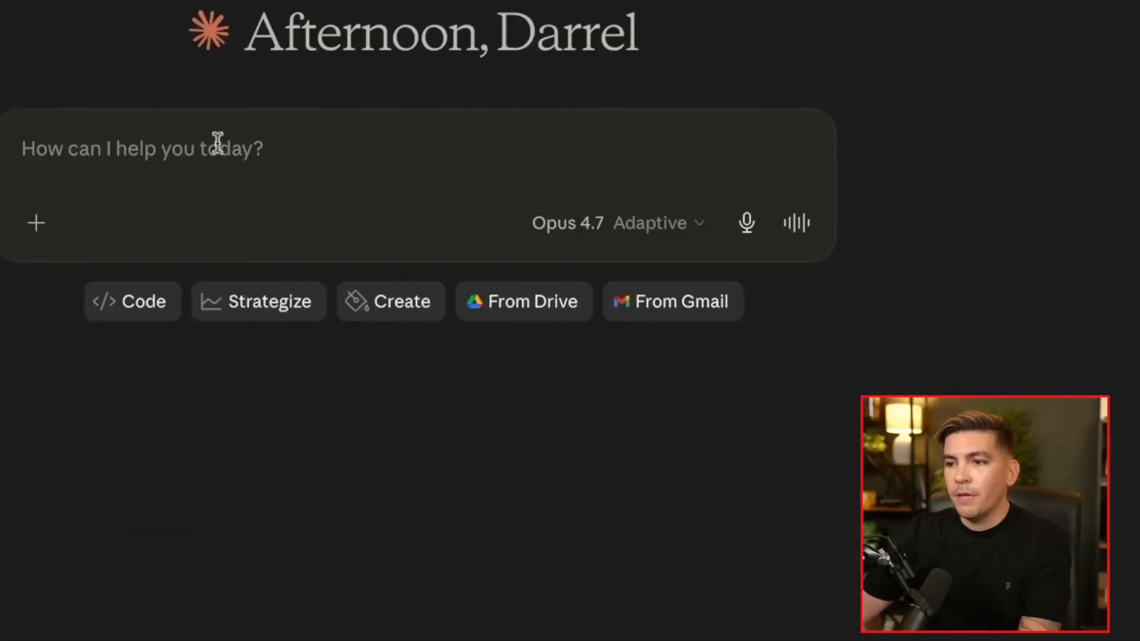
{"action": "right_click", "coordinate": [135, 146]}
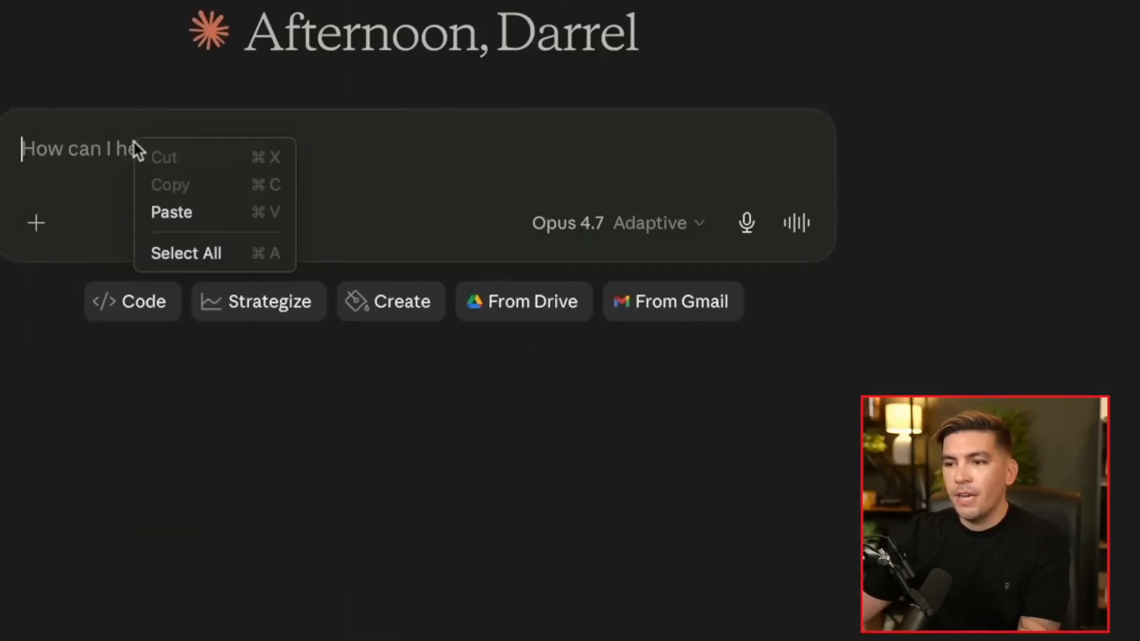
Paste the prompt into Claude, add a blank line after 'competitors', and select the business placeholder
{"action": "left_click", "coordinate": [168, 212]}
{"action": "scroll", "coordinate": [198, 257], "scroll_direction": "up", "scroll_amount": 10}
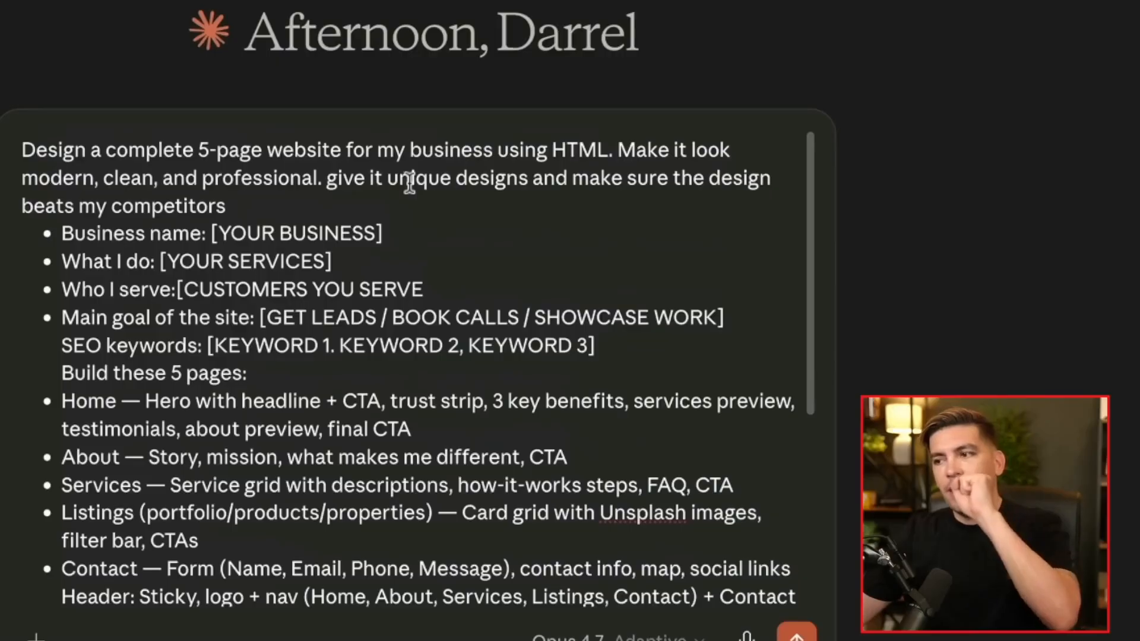
{"action": "left_click", "coordinate": [341, 189]}
{"action": "left_click", "coordinate": [323, 205]}
{"action": "key", "text": "Return"}
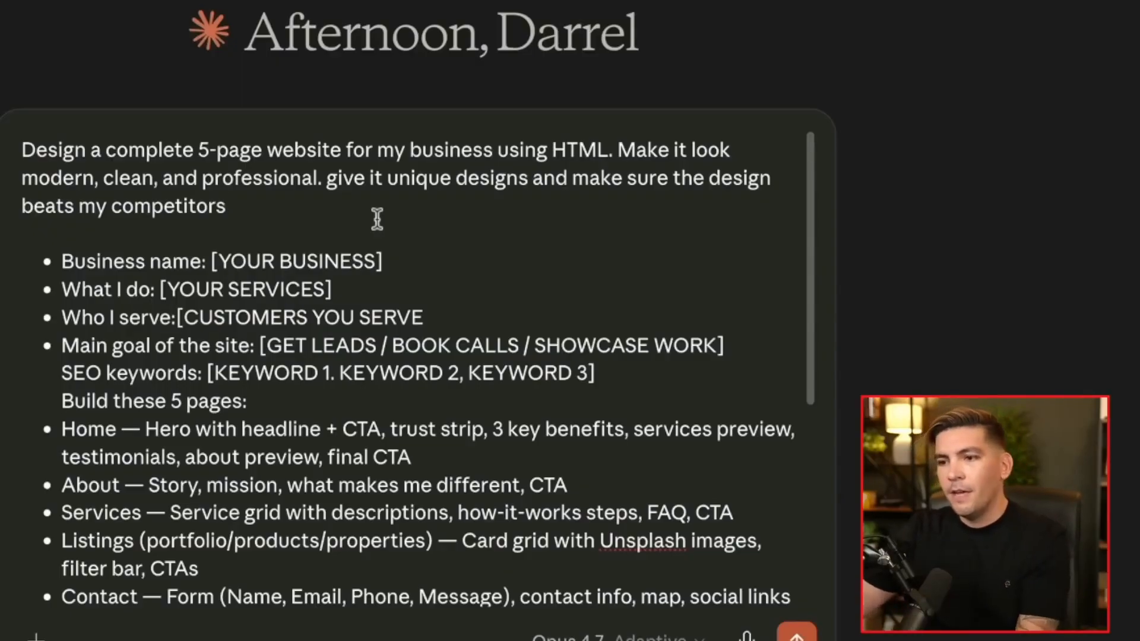
{"action": "left_click_drag", "start_coordinate": [392, 260], "coordinate": [226, 243]}
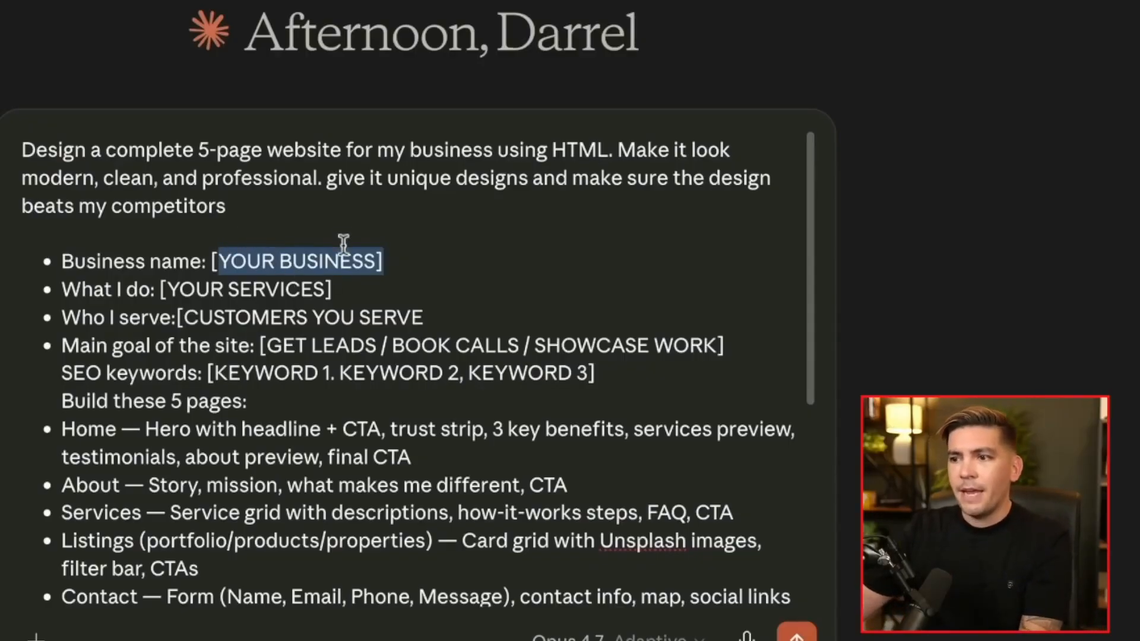
Replace [YOUR BUSINESS] with 'Wilson Estate' and paste the Las Vegas realtor SEO keywords over their placeholder
{"action": "key", "text": "BackSpace"}
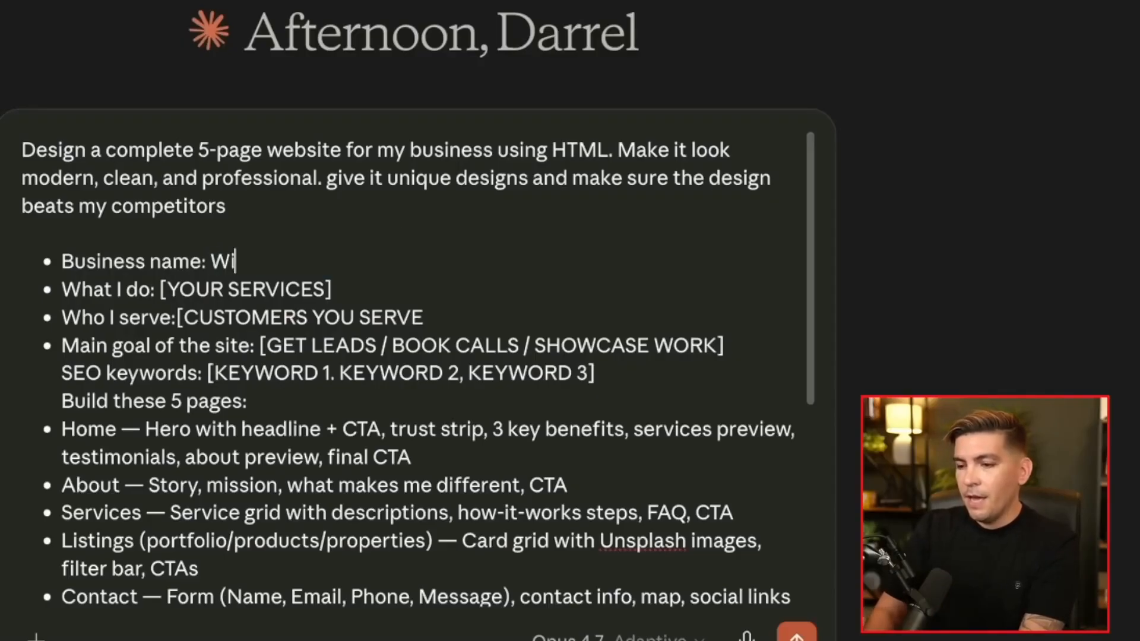
{"action": "type", "text": "Wilson Estate"}
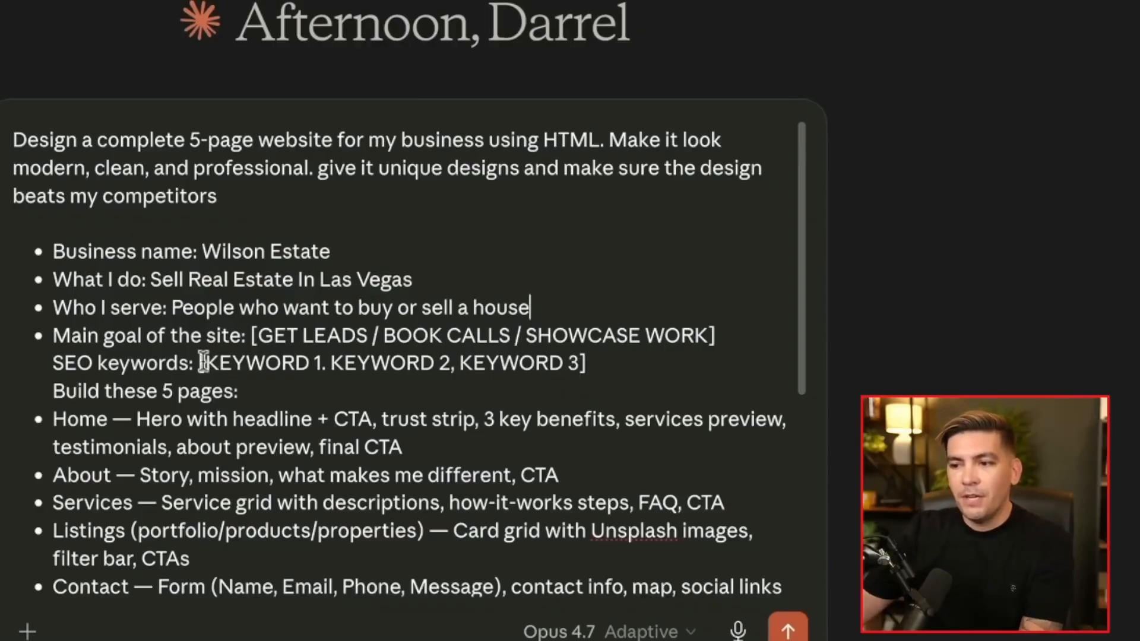
{"action": "left_click", "coordinate": [609, 362]}
{"action": "left_click_drag", "start_coordinate": [609, 363], "coordinate": [199, 363]}
{"action": "key", "text": "ctrl+v"}
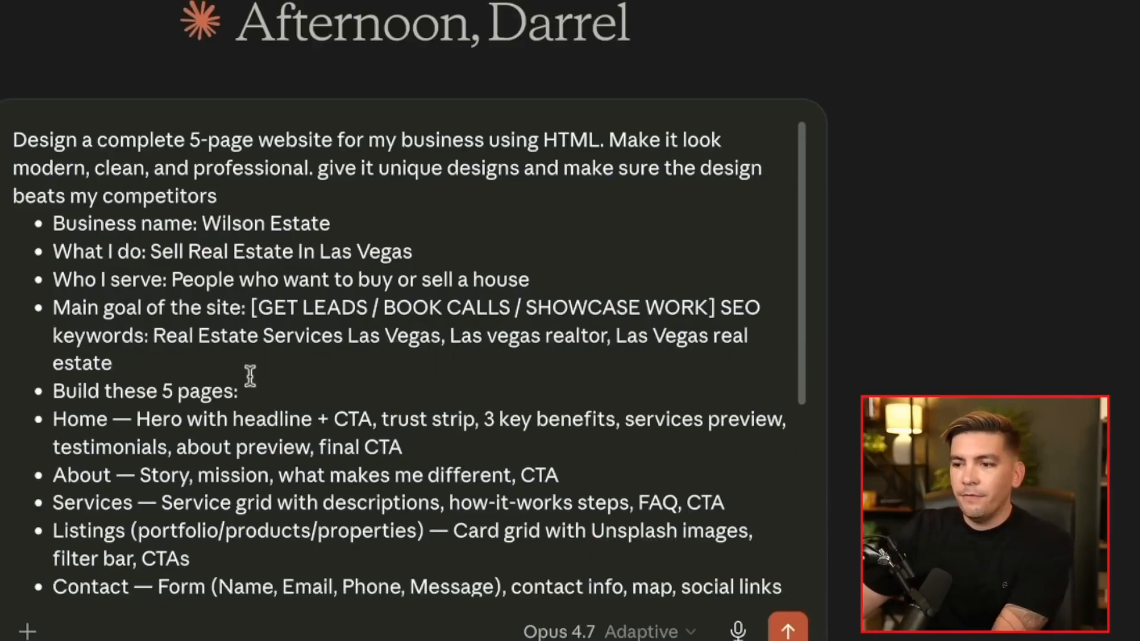
Add a blank line before the page list, then highlight the design, mobile-responsive, working-buttons and SEO-ready requirements
{"action": "key", "text": "Return"}
{"action": "scroll", "coordinate": [293, 377], "scroll_direction": "down", "scroll_amount": 5}
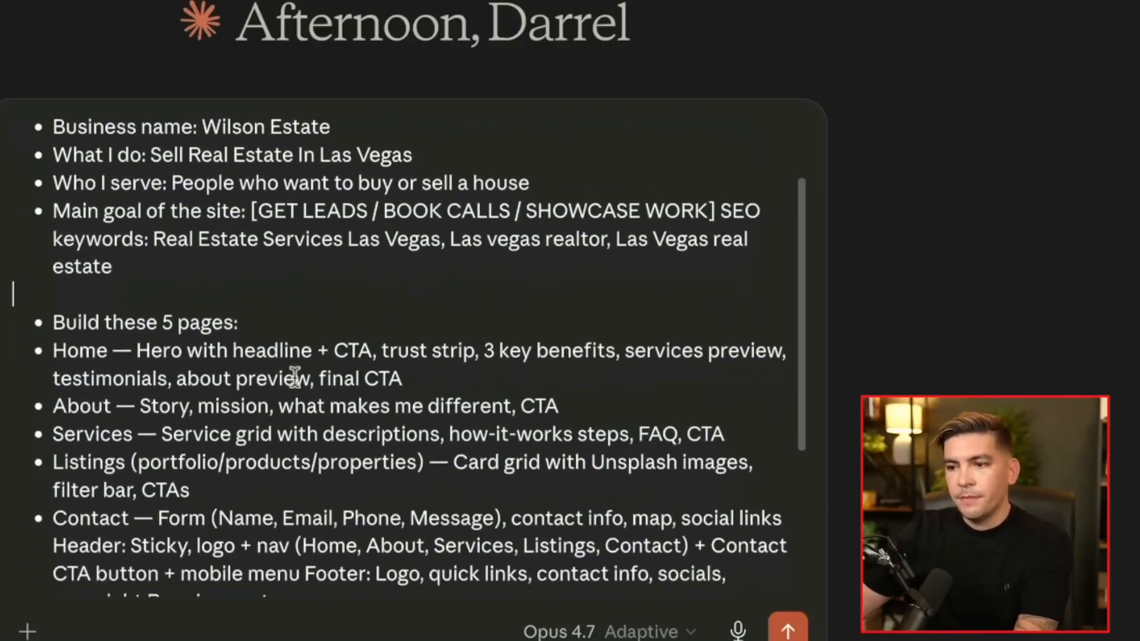
{"action": "scroll", "coordinate": [264, 320], "scroll_direction": "up", "scroll_amount": 2}
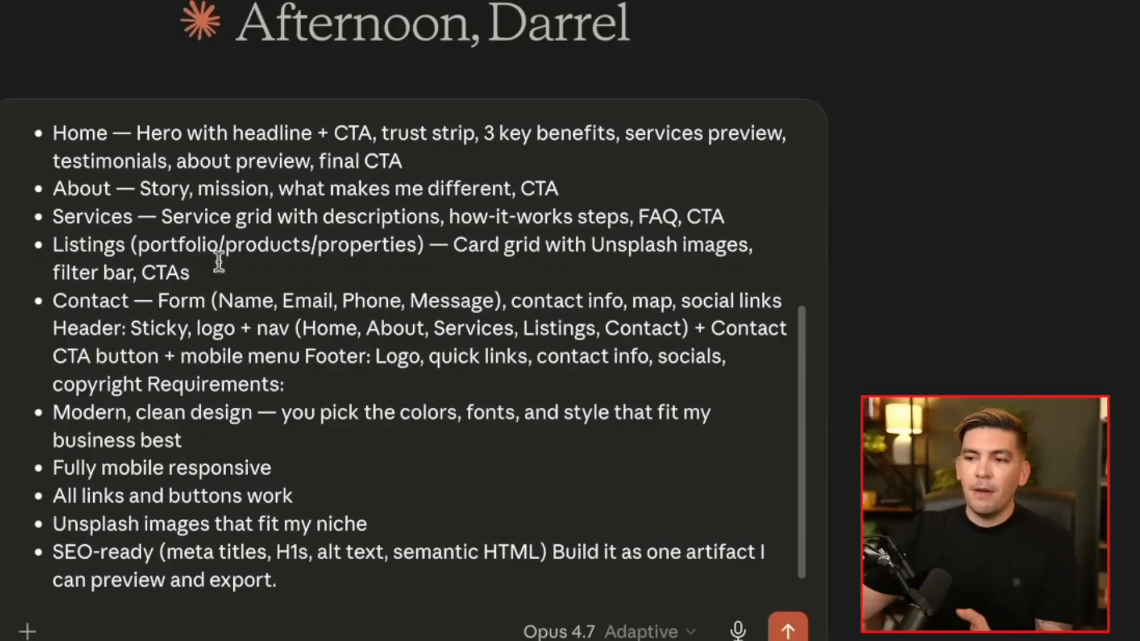
{"action": "scroll", "coordinate": [300, 282], "scroll_direction": "down", "scroll_amount": 1}
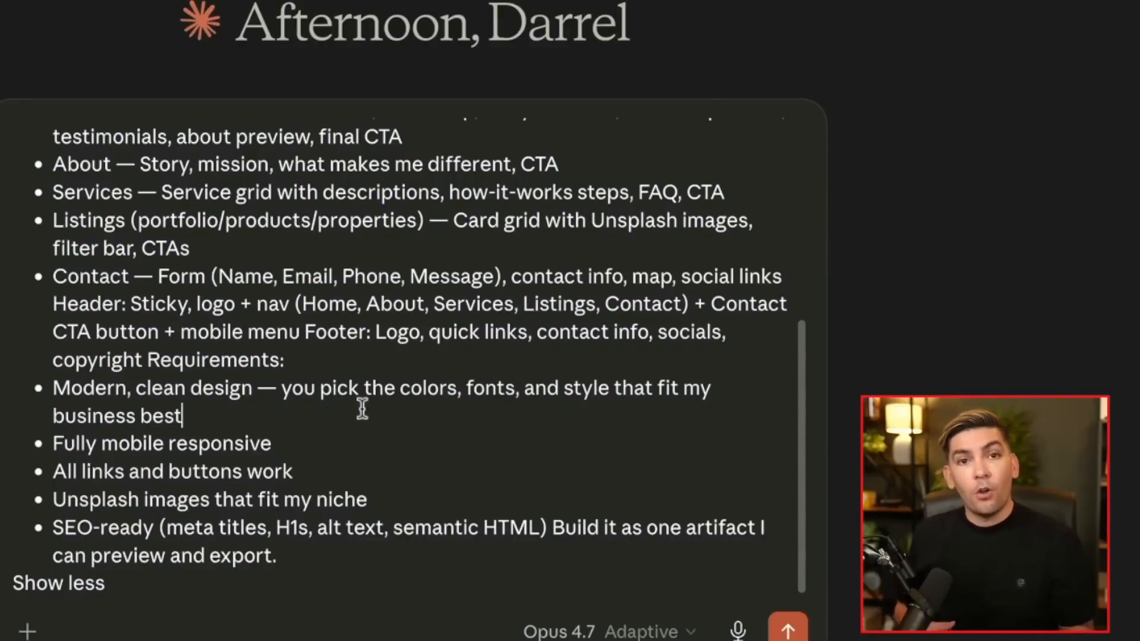
{"action": "left_click", "coordinate": [280, 390], "text": "shift"}
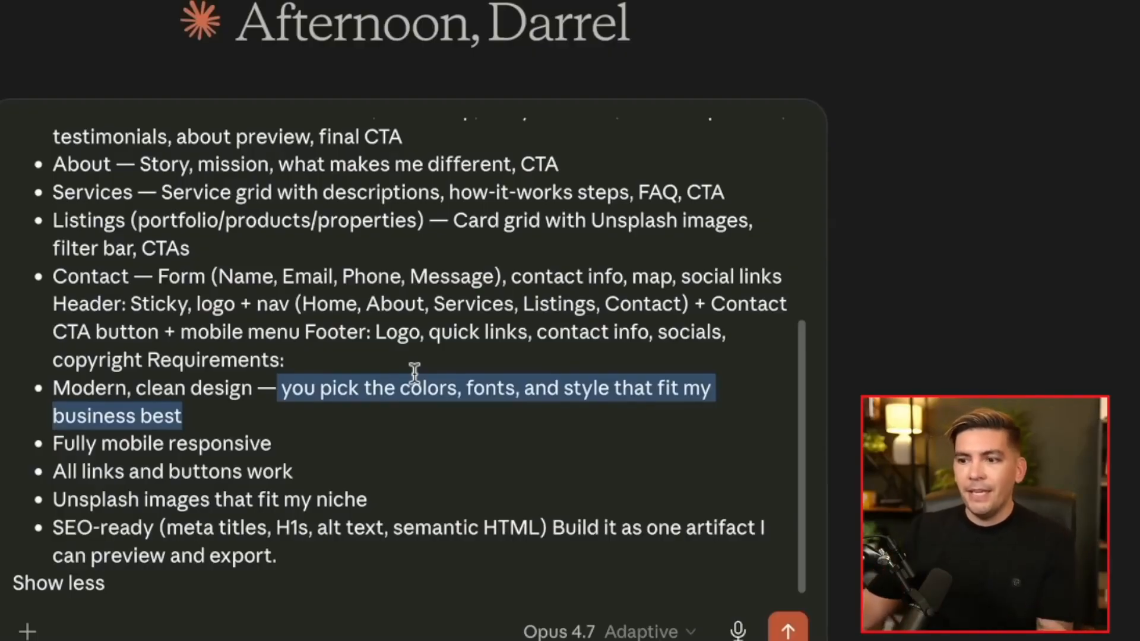
{"action": "triple_click", "coordinate": [309, 440]}
{"action": "left_click_drag", "start_coordinate": [297, 471], "coordinate": [189, 475]}
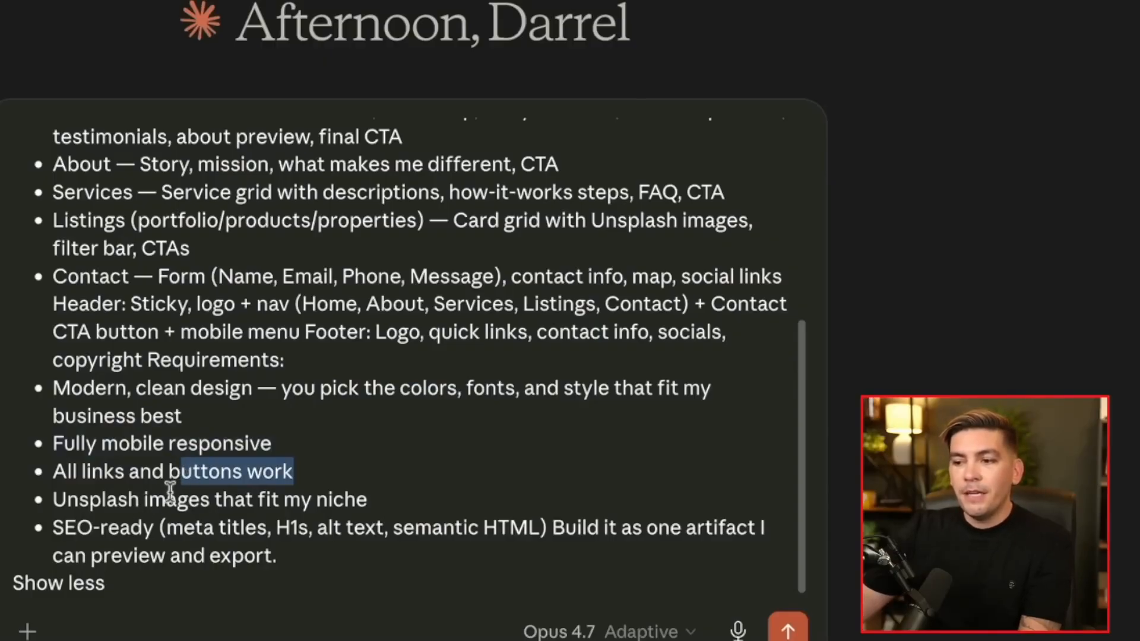
{"action": "left_click_drag", "start_coordinate": [277, 557], "coordinate": [64, 526]}
{"action": "scroll", "coordinate": [240, 482], "scroll_direction": "up", "scroll_amount": 6}
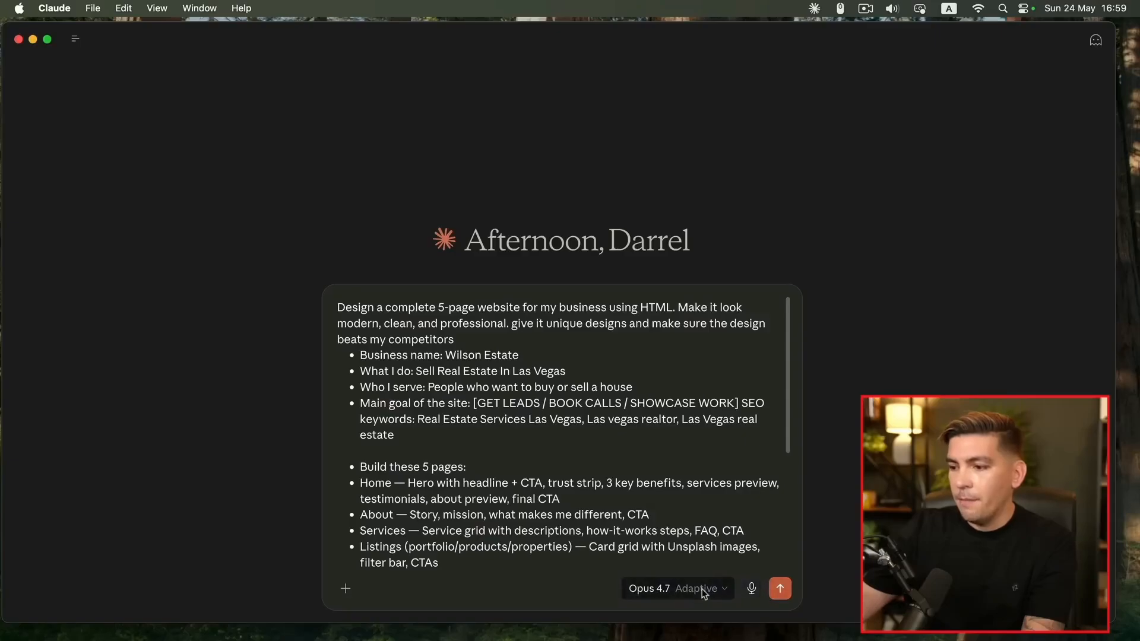
Keep Opus 4.7 Adaptive as the model and send the website prompt
{"action": "left_click", "coordinate": [714, 593]}
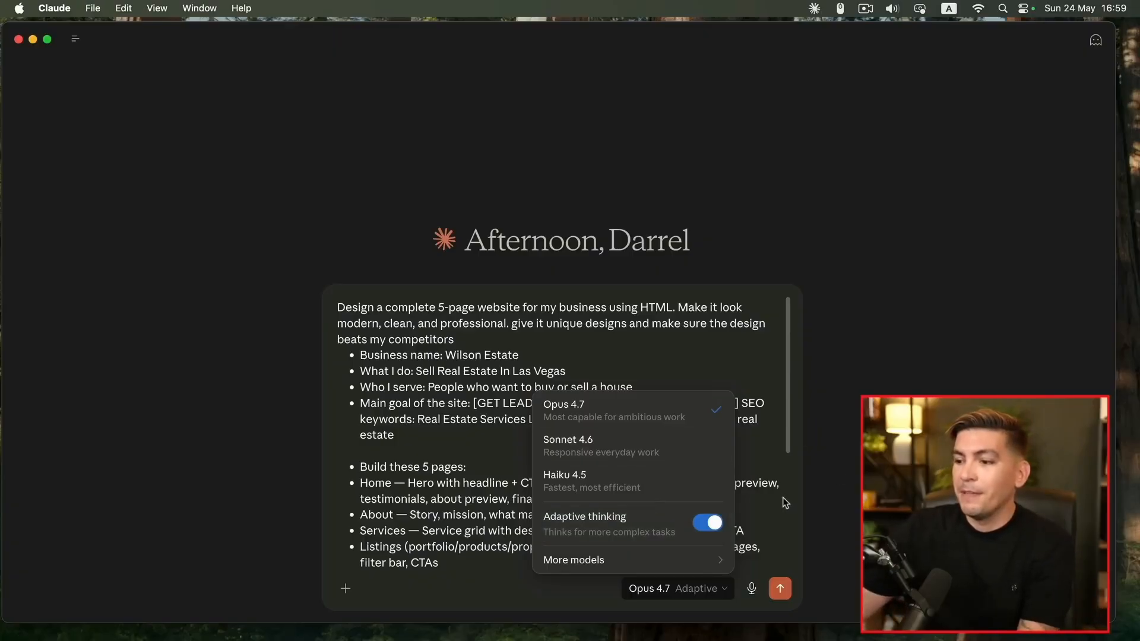
{"action": "left_click", "coordinate": [817, 546]}
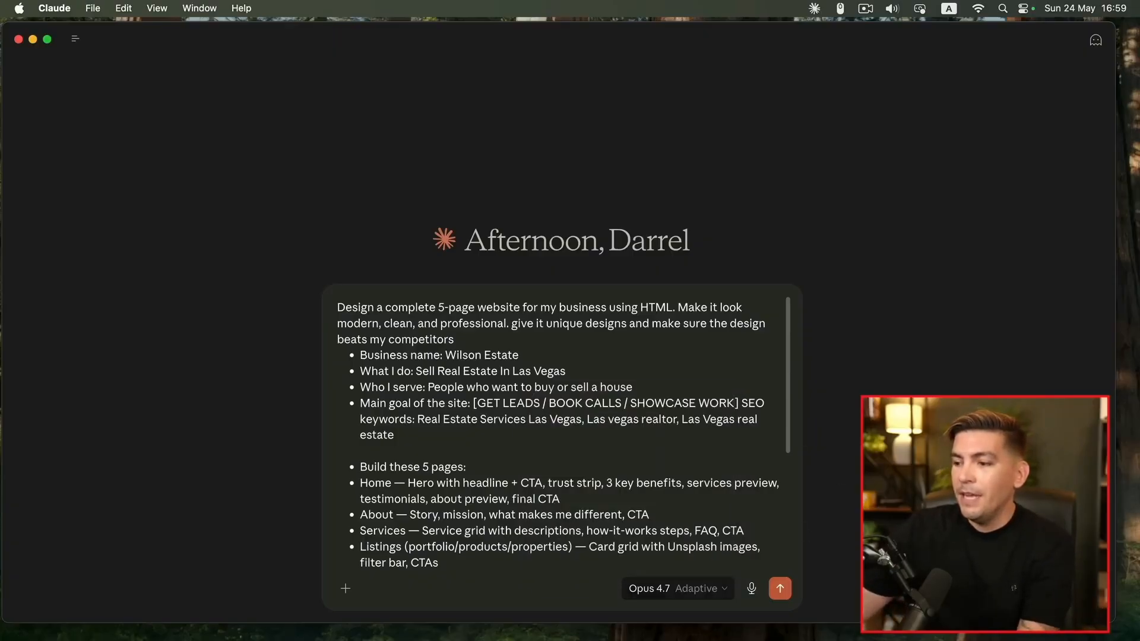
{"action": "left_click", "coordinate": [780, 589]}
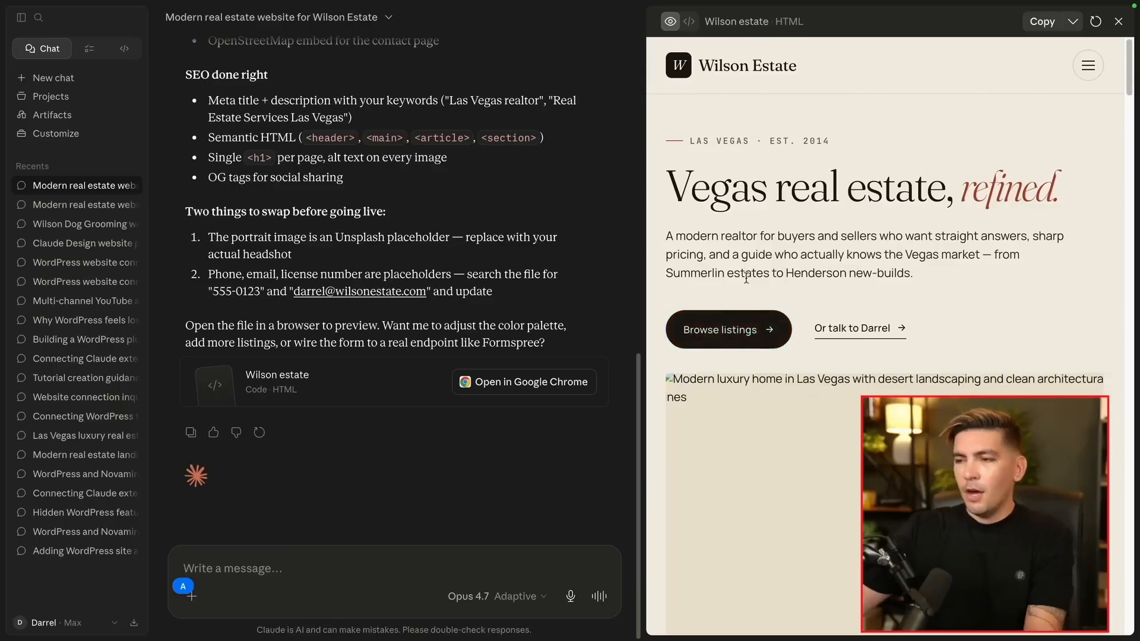
Scroll through the Wilson Estate preview, return to the top and open it in Google Chrome
{"action": "scroll", "coordinate": [790, 333], "scroll_direction": "down", "scroll_amount": 15}
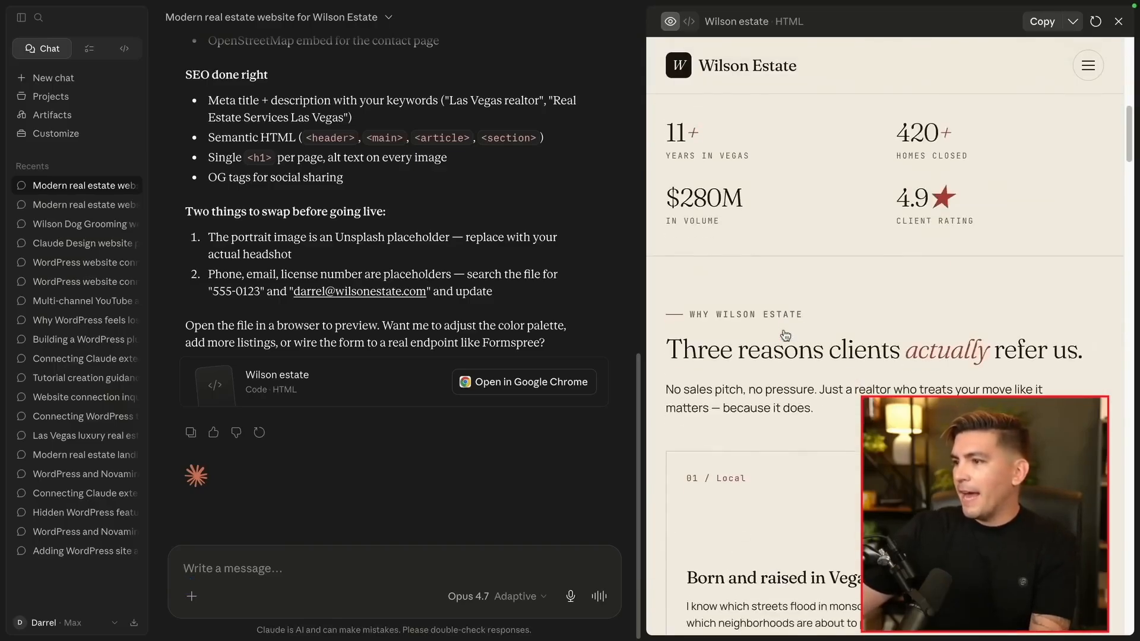
{"action": "scroll", "coordinate": [786, 336], "scroll_direction": "down", "scroll_amount": 20}
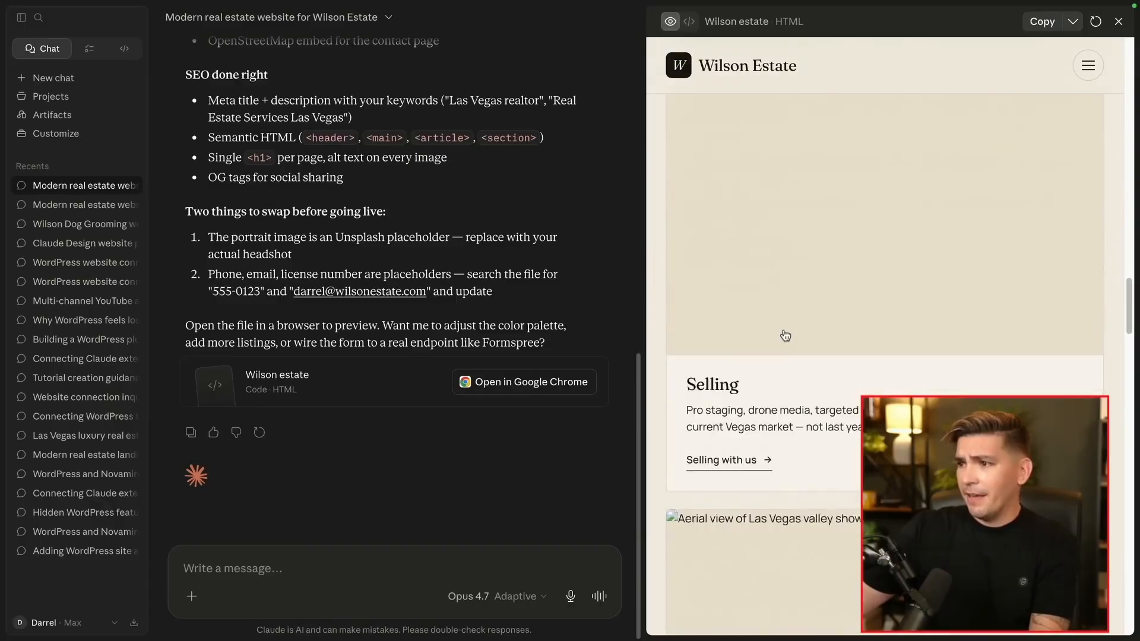
{"action": "scroll", "coordinate": [785, 336], "scroll_direction": "down", "scroll_amount": 5}
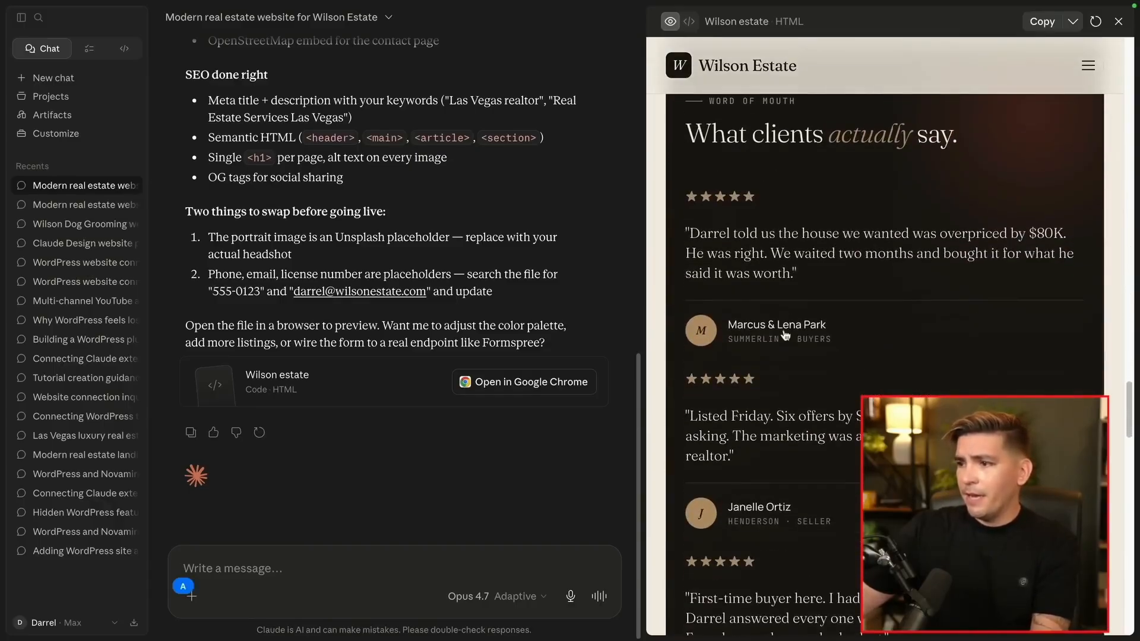
{"action": "scroll", "coordinate": [786, 335], "scroll_direction": "down", "scroll_amount": 6}
{"action": "scroll", "coordinate": [786, 336], "scroll_direction": "down", "scroll_amount": 10}
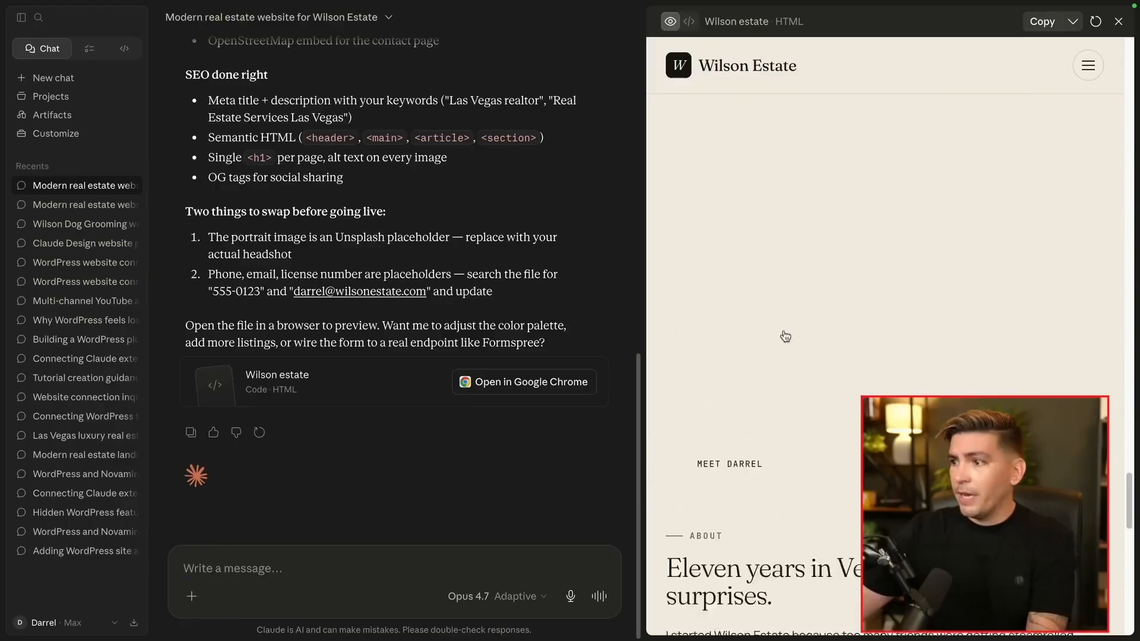
{"action": "left_click_drag", "start_coordinate": [1131, 515], "coordinate": [1099, 27]}
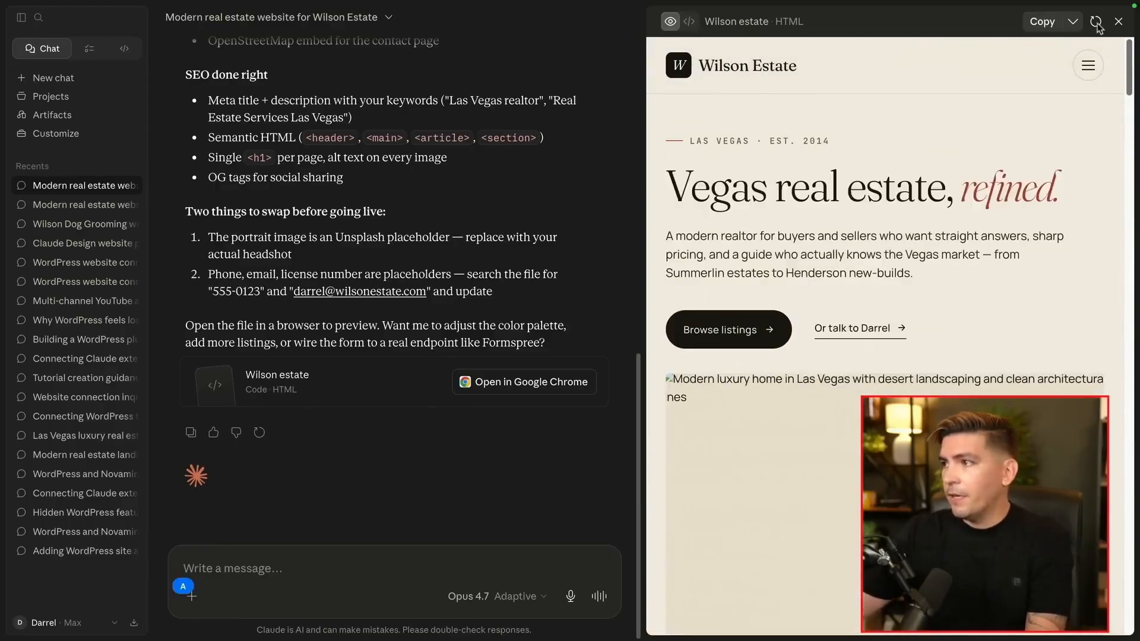
{"action": "left_click", "coordinate": [524, 385]}
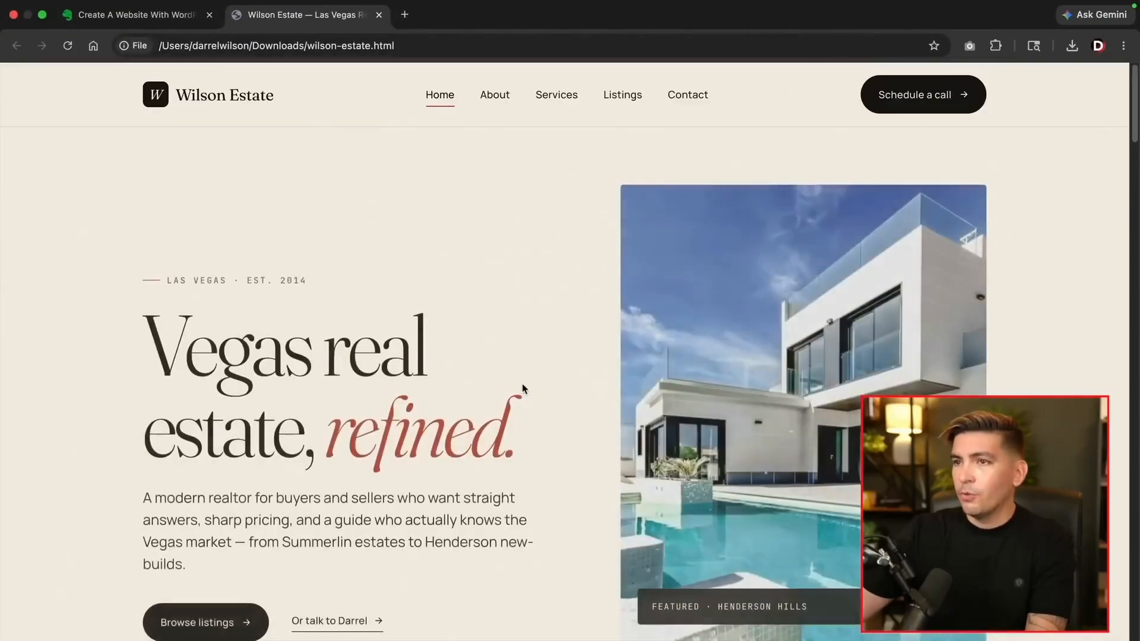
Scroll the Wilson Estate home page, then visit the About and Services pages
{"action": "scroll", "coordinate": [535, 347], "scroll_direction": "down", "scroll_amount": 2}
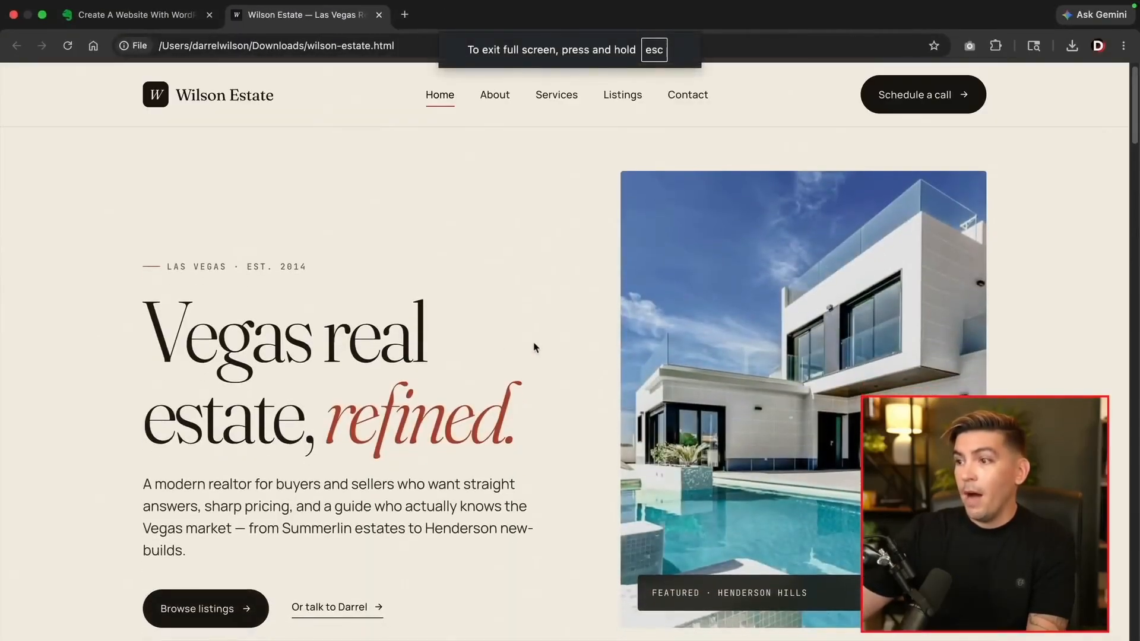
{"action": "scroll", "coordinate": [534, 348], "scroll_direction": "down", "scroll_amount": 12}
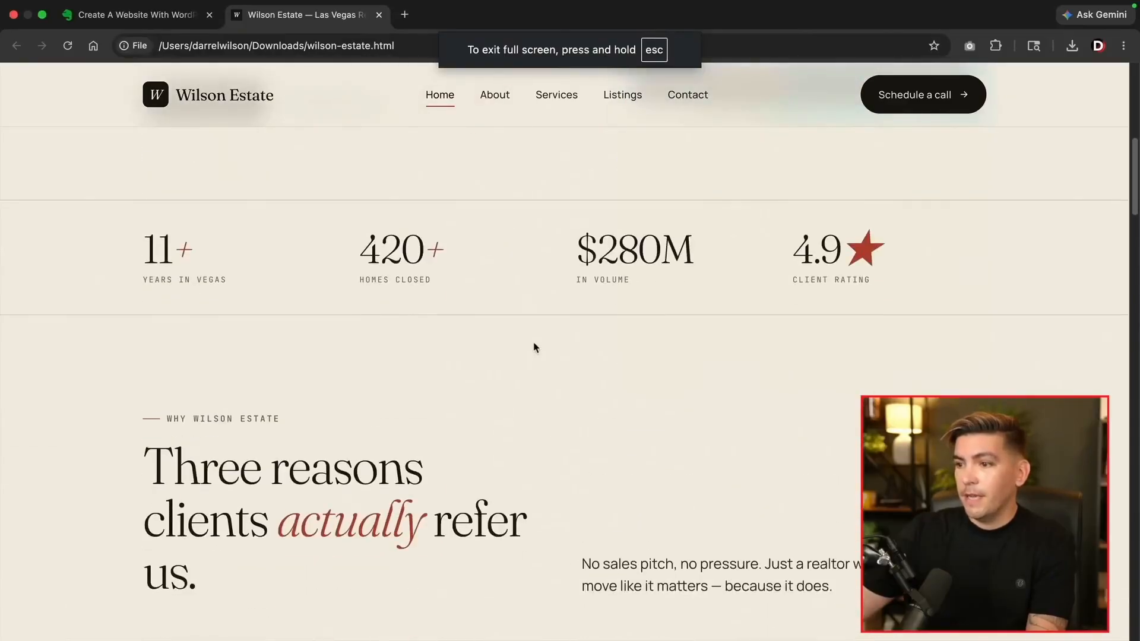
{"action": "scroll", "coordinate": [535, 348], "scroll_direction": "down", "scroll_amount": 6}
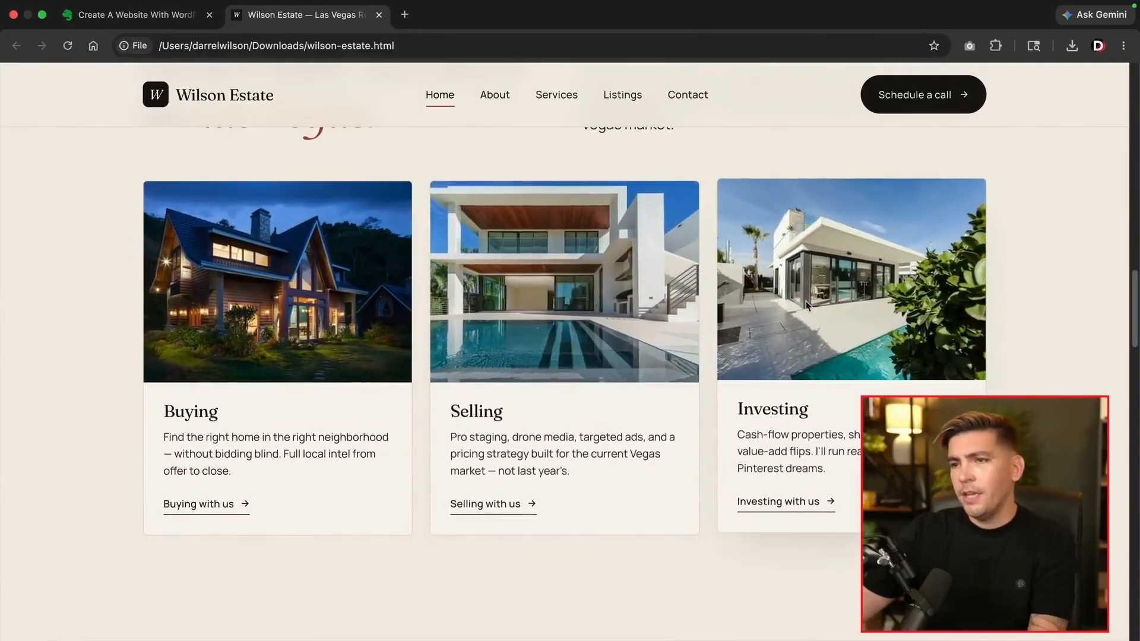
{"action": "scroll", "coordinate": [415, 339], "scroll_direction": "down", "scroll_amount": 10}
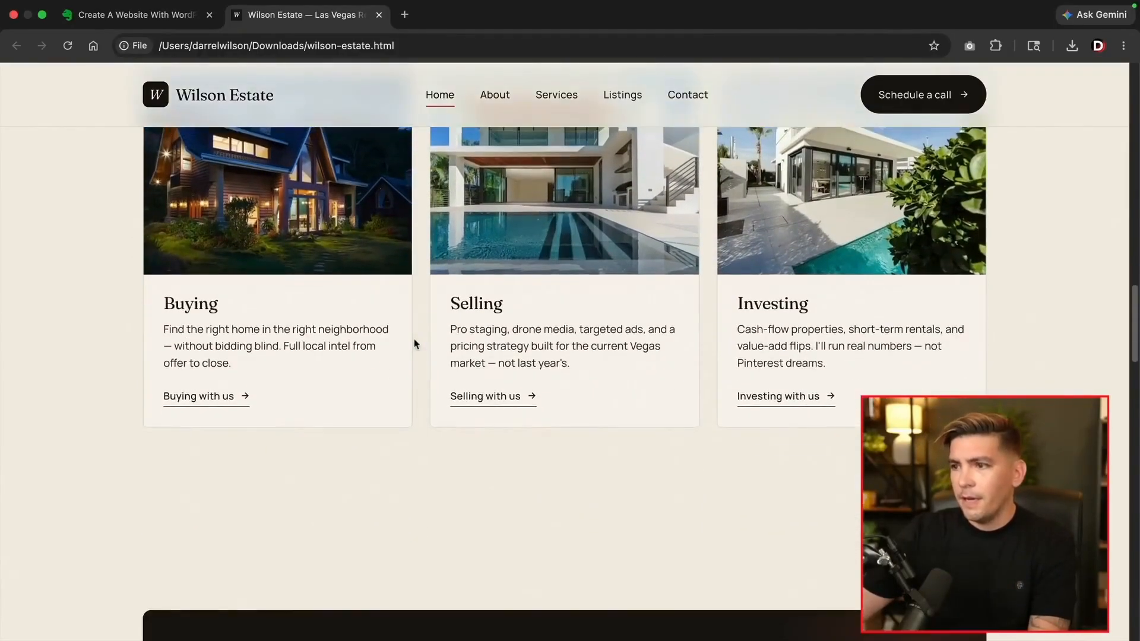
{"action": "scroll", "coordinate": [417, 344], "scroll_direction": "down", "scroll_amount": 20}
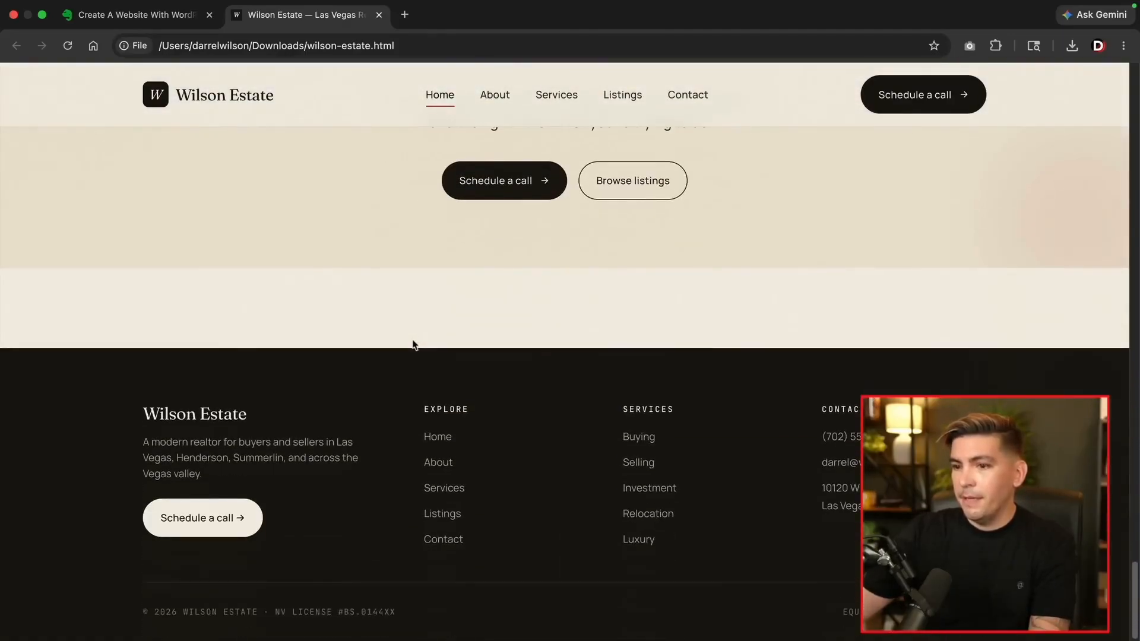
{"action": "scroll", "coordinate": [415, 345], "scroll_direction": "up", "scroll_amount": 20}
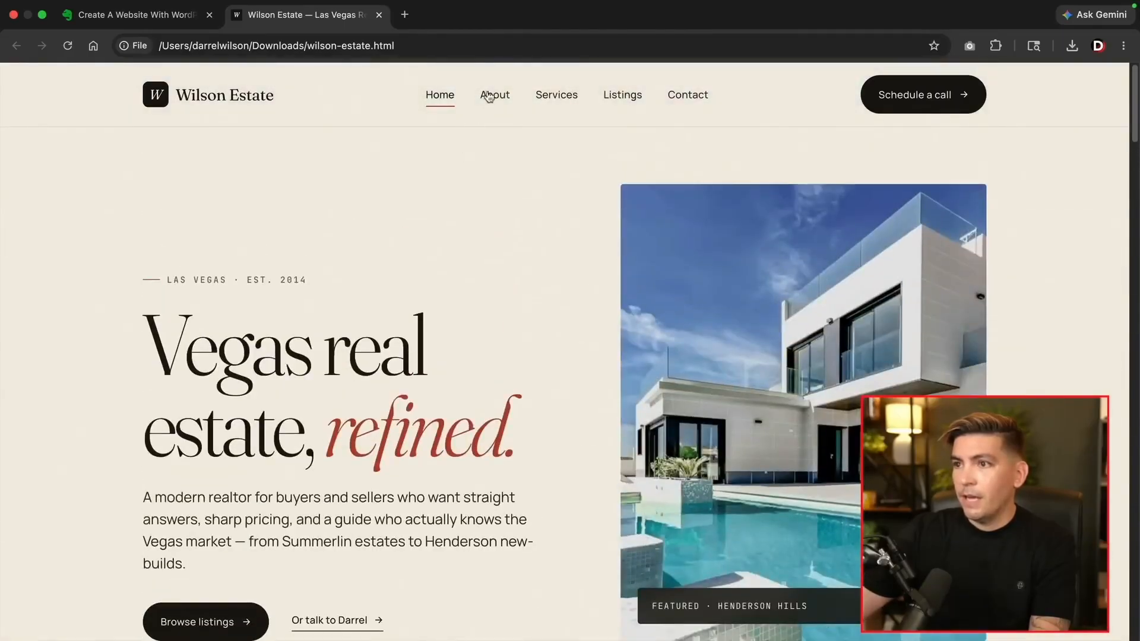
{"action": "left_click", "coordinate": [488, 97]}
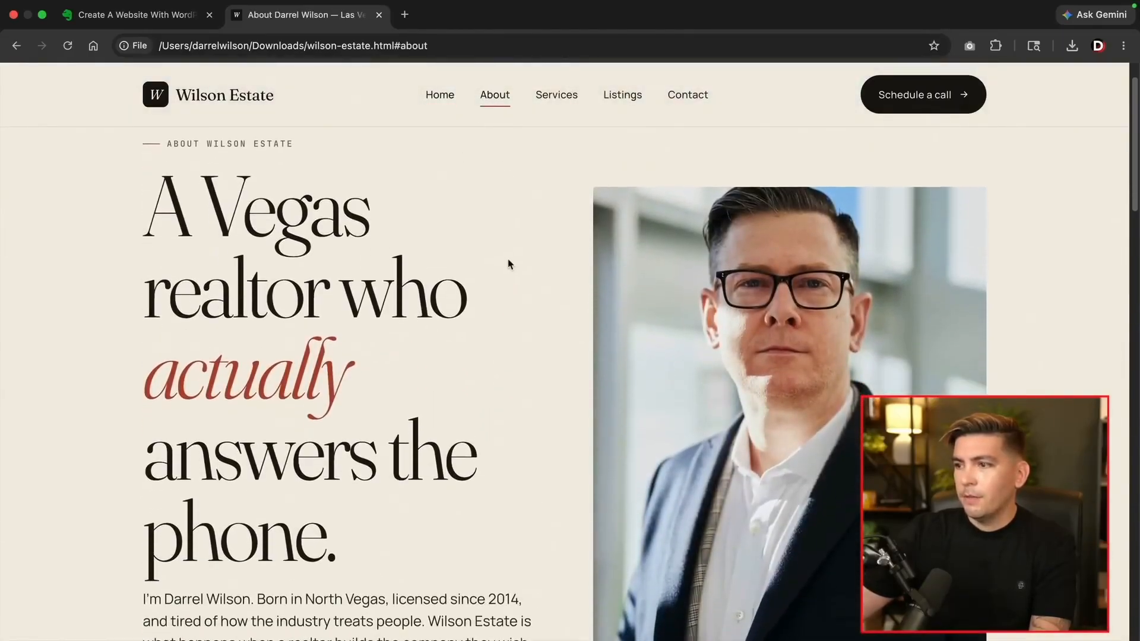
{"action": "scroll", "coordinate": [509, 264], "scroll_direction": "down", "scroll_amount": 10}
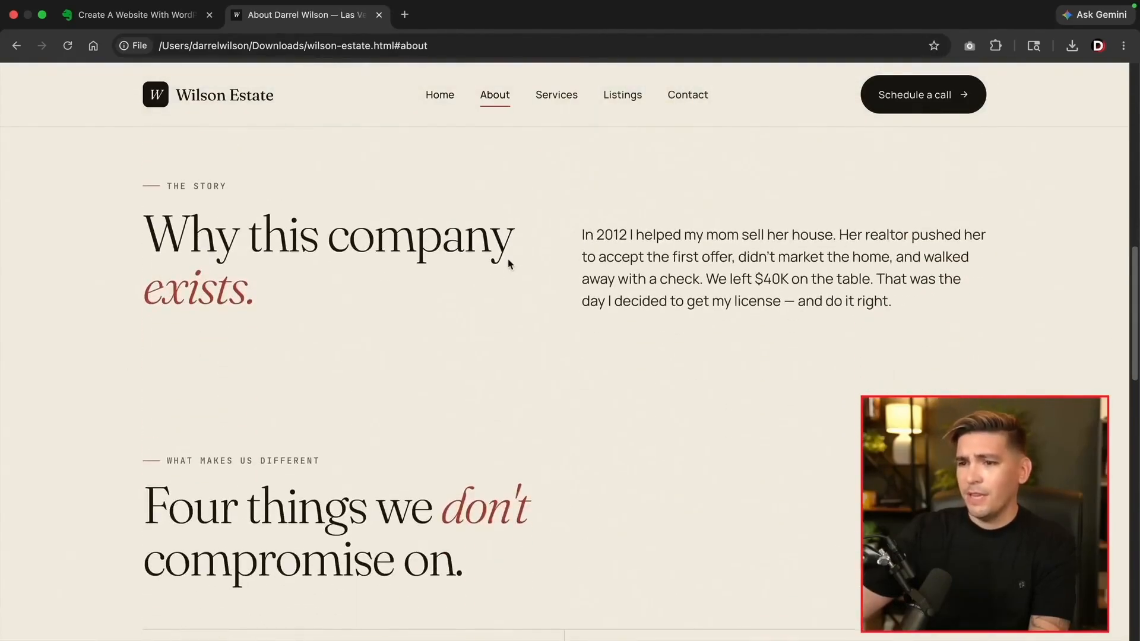
{"action": "scroll", "coordinate": [509, 263], "scroll_direction": "down", "scroll_amount": 15}
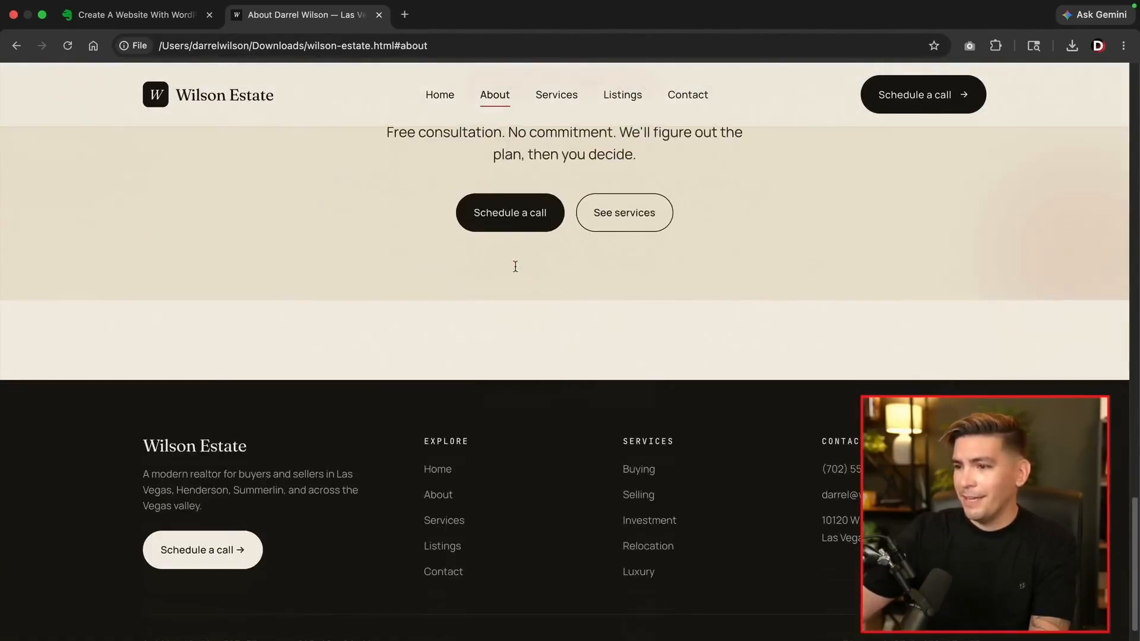
{"action": "scroll", "coordinate": [516, 273], "scroll_direction": "up", "scroll_amount": 20}
{"action": "left_click", "coordinate": [557, 99]}
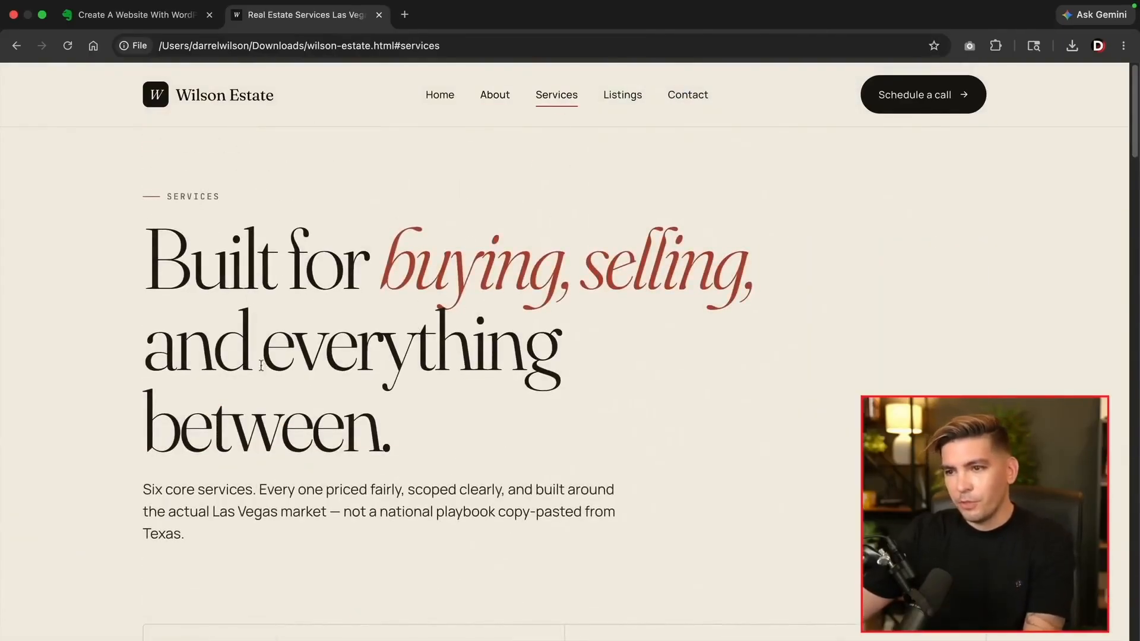
{"action": "left_click_drag", "start_coordinate": [383, 269], "coordinate": [750, 272]}
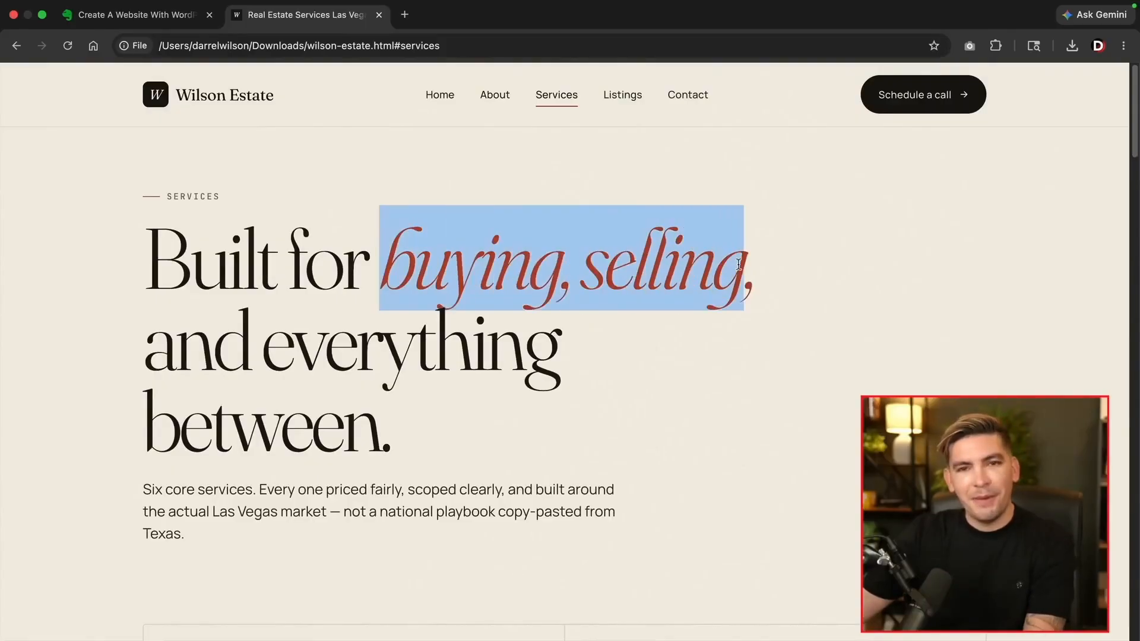
{"action": "left_click", "coordinate": [628, 132]}
On Listings, try the Luxury, Family, Condo, New construction and Investment filters, then show all
{"action": "left_click", "coordinate": [617, 98]}
{"action": "scroll", "coordinate": [567, 364], "scroll_direction": "down", "scroll_amount": 5}
{"action": "left_click", "coordinate": [324, 202]}
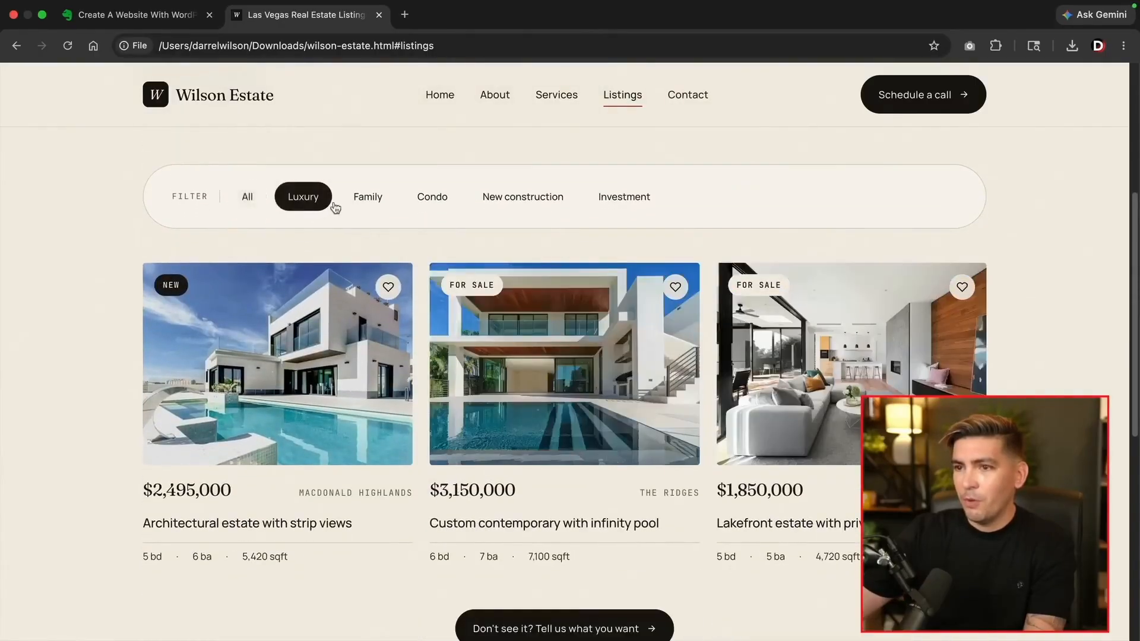
{"action": "left_click", "coordinate": [385, 207]}
{"action": "left_click", "coordinate": [437, 202]}
{"action": "left_click", "coordinate": [530, 202]}
{"action": "left_click", "coordinate": [617, 202]}
{"action": "left_click", "coordinate": [535, 202]}
{"action": "left_click", "coordinate": [432, 202]}
{"action": "left_click", "coordinate": [371, 202]}
{"action": "left_click", "coordinate": [247, 197]}
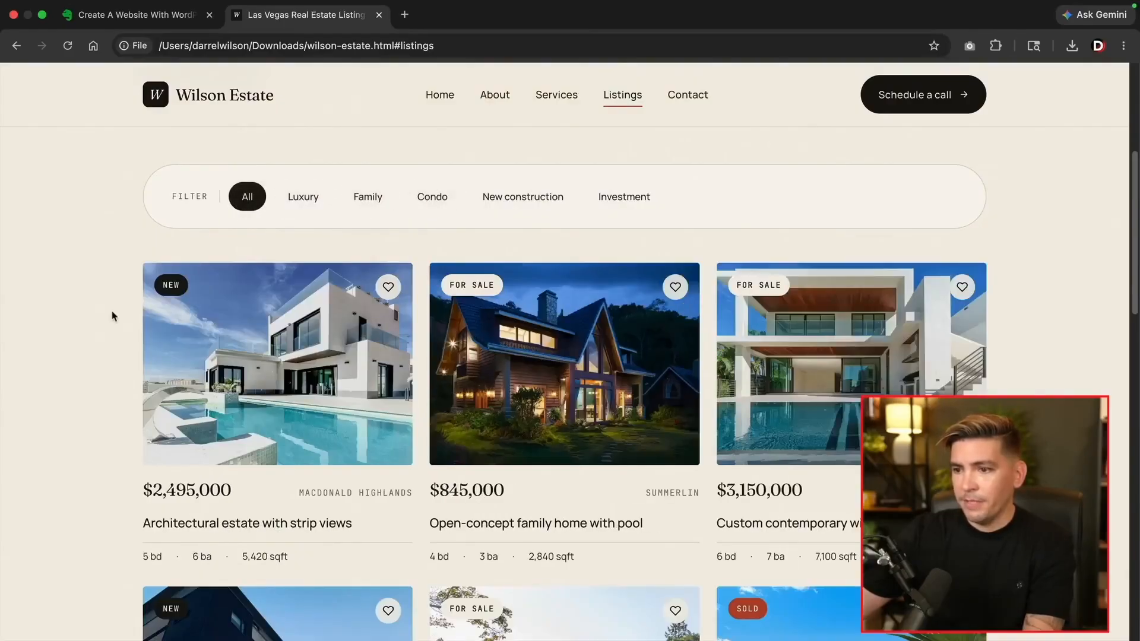
{"action": "scroll", "coordinate": [117, 318], "scroll_direction": "down", "scroll_amount": 9}
{"action": "scroll", "coordinate": [132, 322], "scroll_direction": "down", "scroll_amount": 5}
{"action": "scroll", "coordinate": [253, 357], "scroll_direction": "up", "scroll_amount": 15}
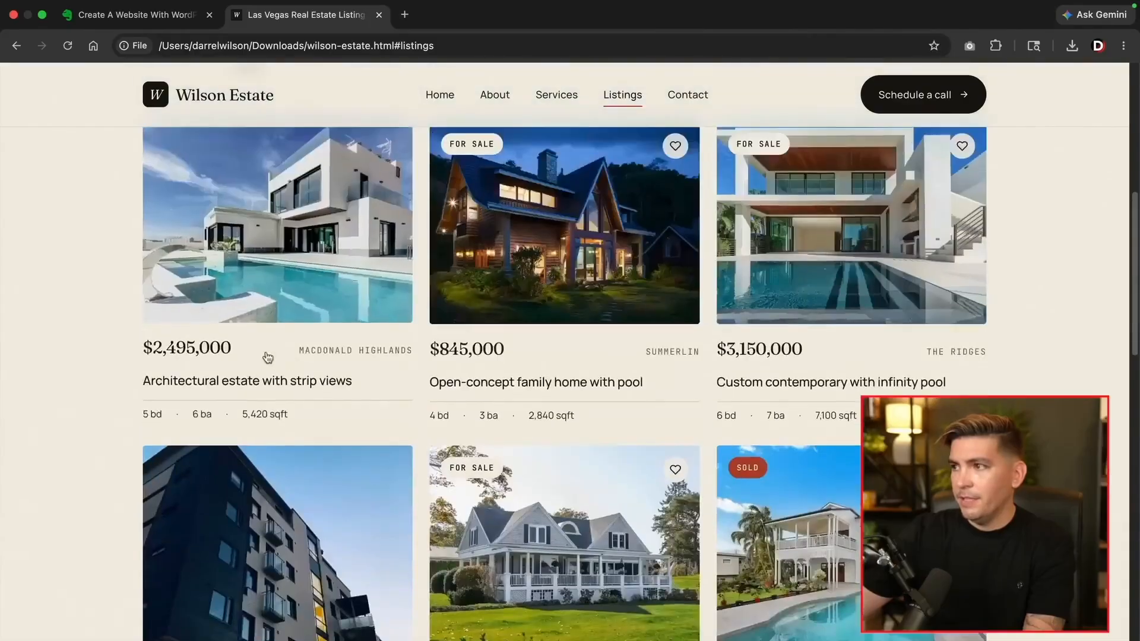
Visit the contact section, return Home and highlight the 'Born and raised in Vegas.' and 'Straight talk' headings
{"action": "left_click", "coordinate": [885, 96]}
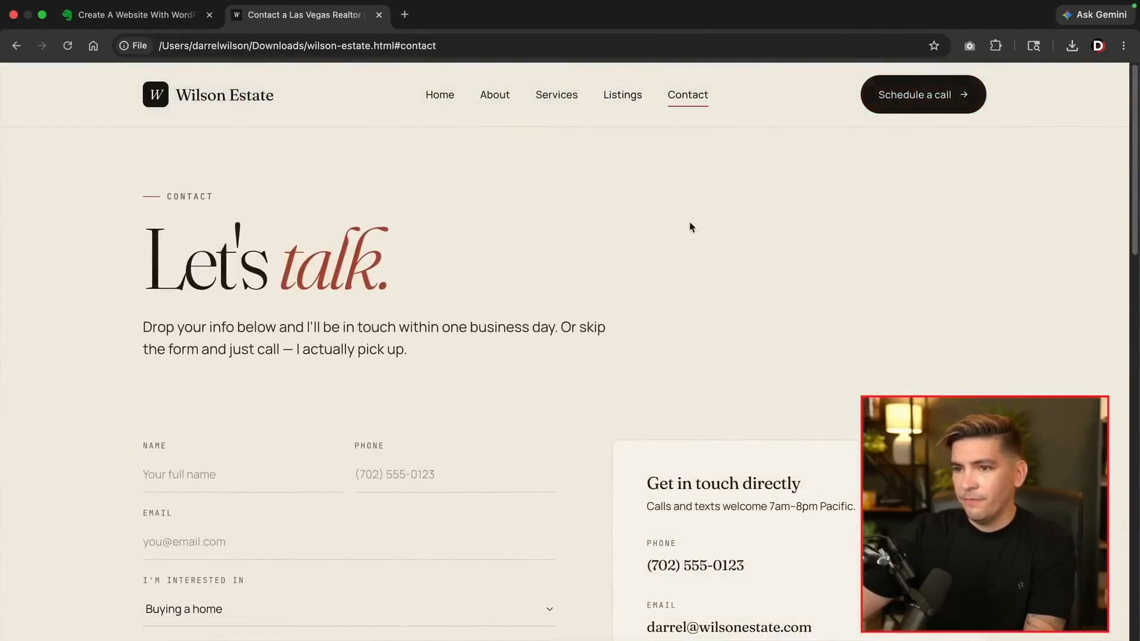
{"action": "scroll", "coordinate": [688, 224], "scroll_direction": "down", "scroll_amount": 5}
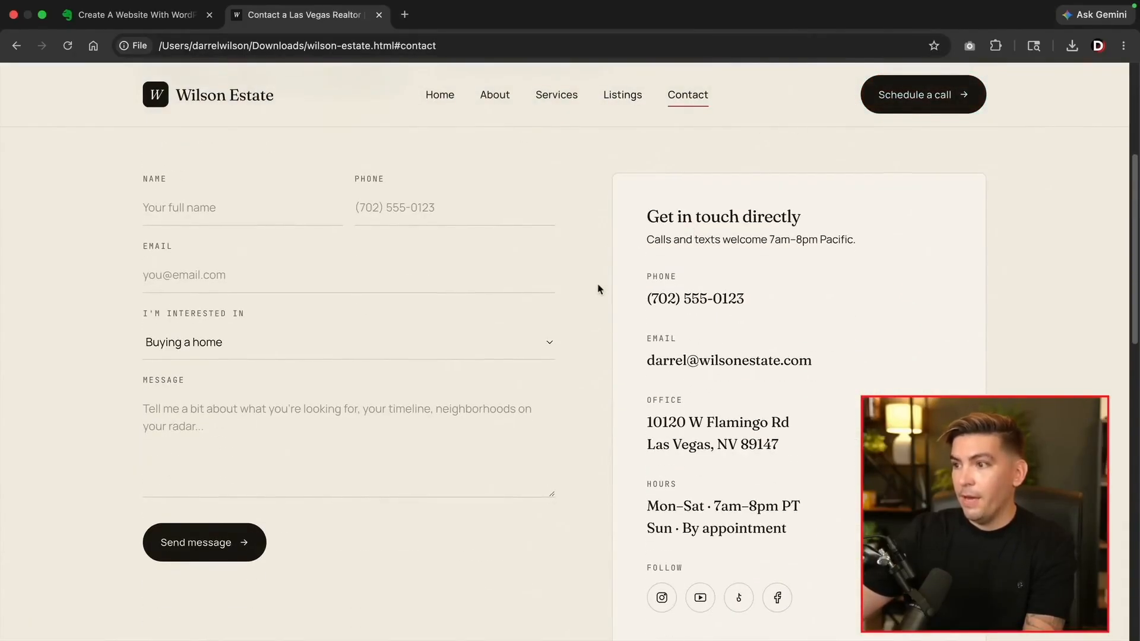
{"action": "scroll", "coordinate": [600, 285], "scroll_direction": "up", "scroll_amount": 4}
{"action": "left_click", "coordinate": [446, 104]}
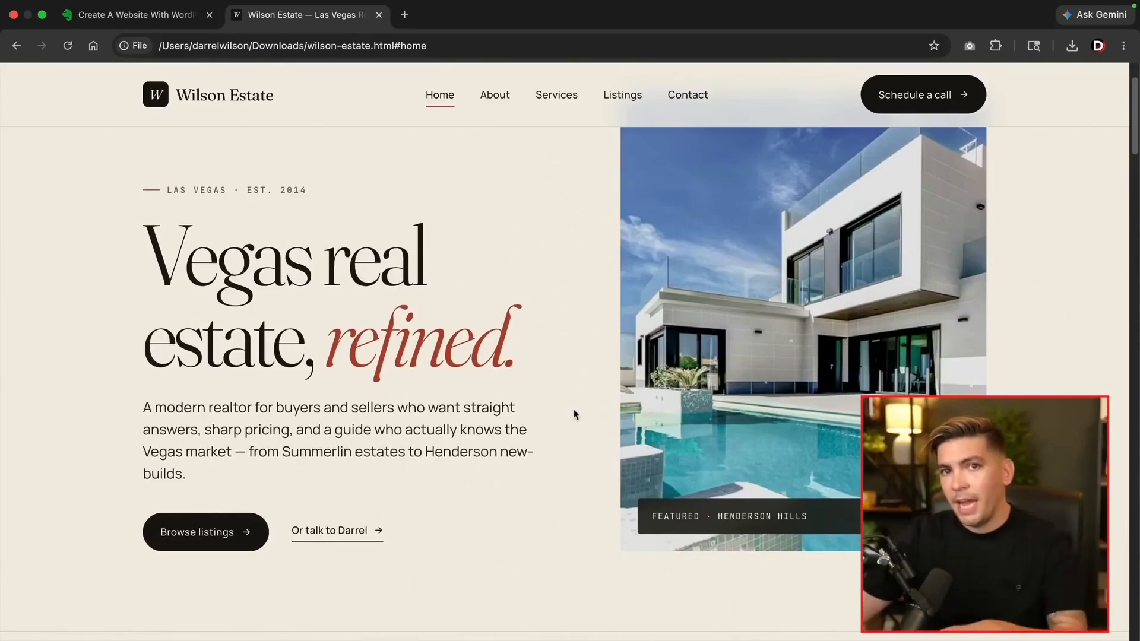
{"action": "scroll", "coordinate": [574, 414], "scroll_direction": "down", "scroll_amount": 6}
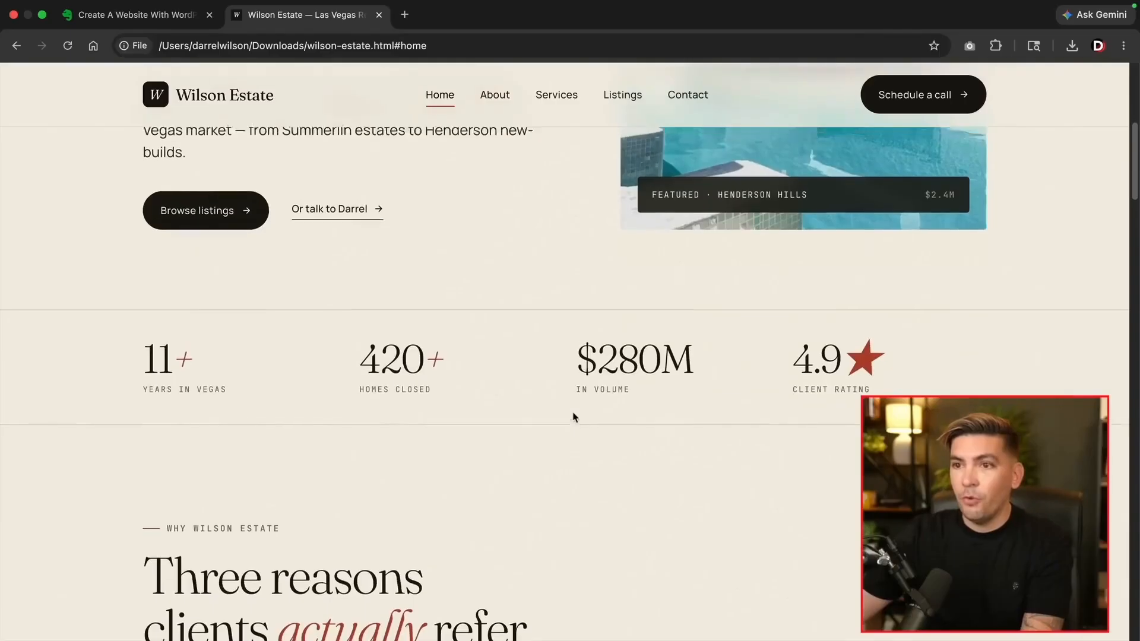
{"action": "scroll", "coordinate": [574, 414], "scroll_direction": "up", "scroll_amount": 3}
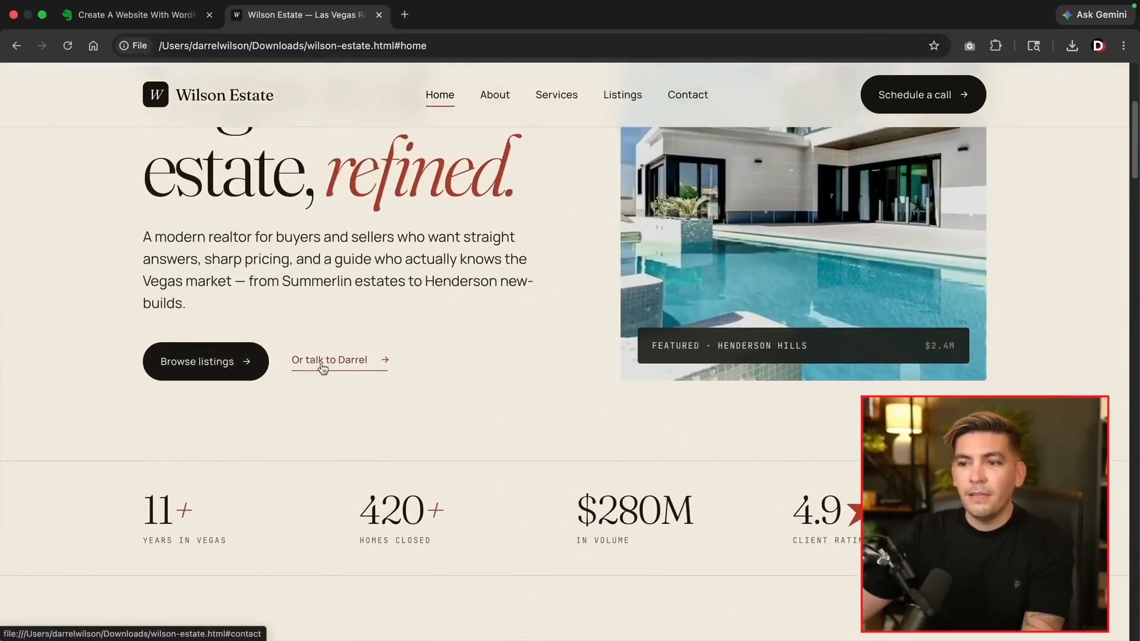
{"action": "scroll", "coordinate": [323, 368], "scroll_direction": "down", "scroll_amount": 9}
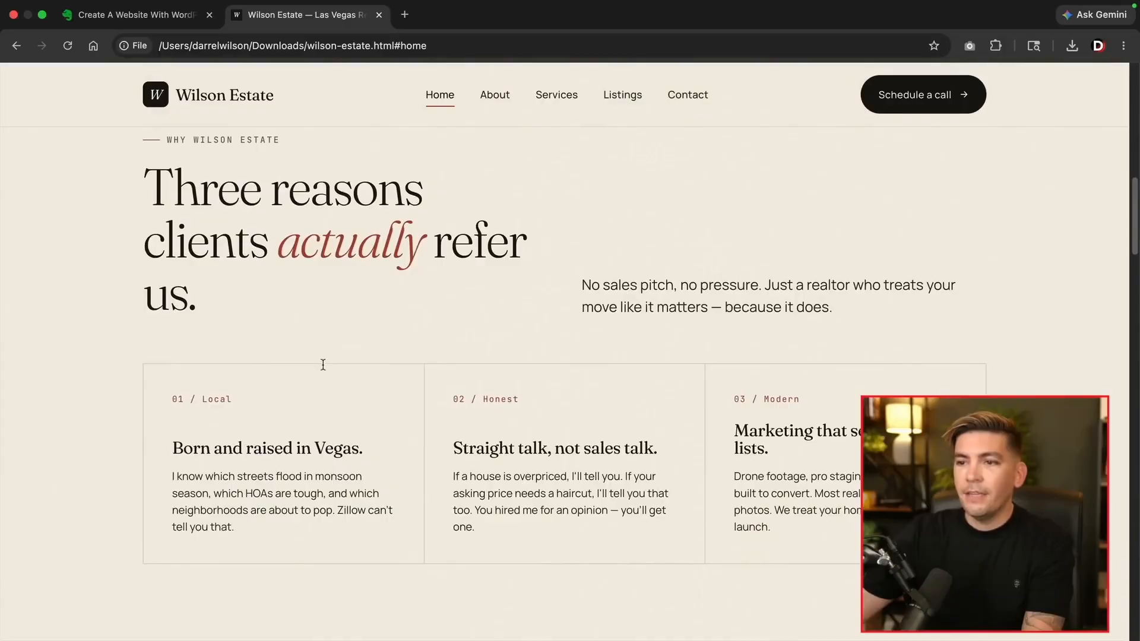
{"action": "left_click_drag", "start_coordinate": [164, 192], "coordinate": [232, 297]}
{"action": "left_click", "coordinate": [232, 297]}
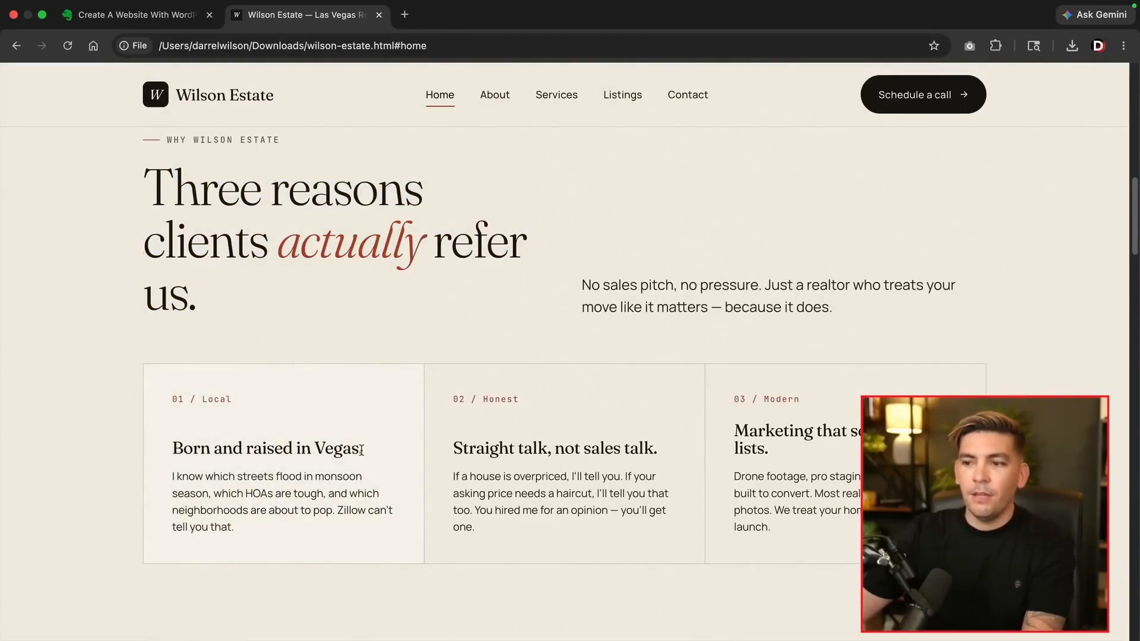
{"action": "left_click_drag", "start_coordinate": [363, 450], "coordinate": [165, 457]}
{"action": "left_click_drag", "start_coordinate": [441, 454], "coordinate": [661, 453]}
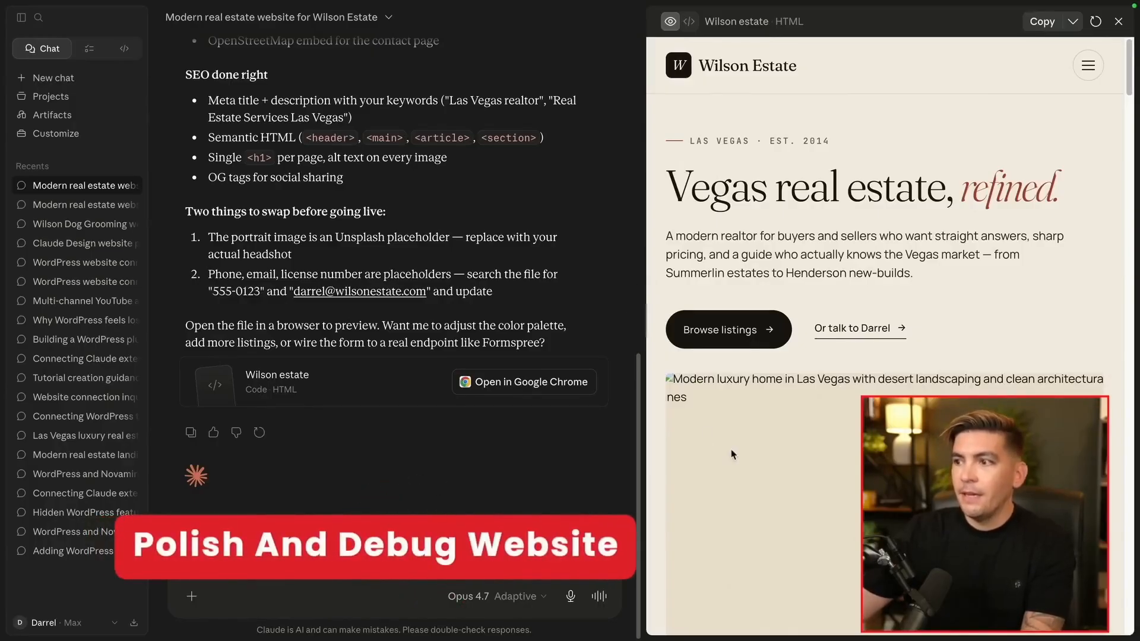
Scroll through Claude's Wilson Estate preview down to the About paragraph
{"action": "scroll", "coordinate": [713, 442], "scroll_direction": "down", "scroll_amount": 6}
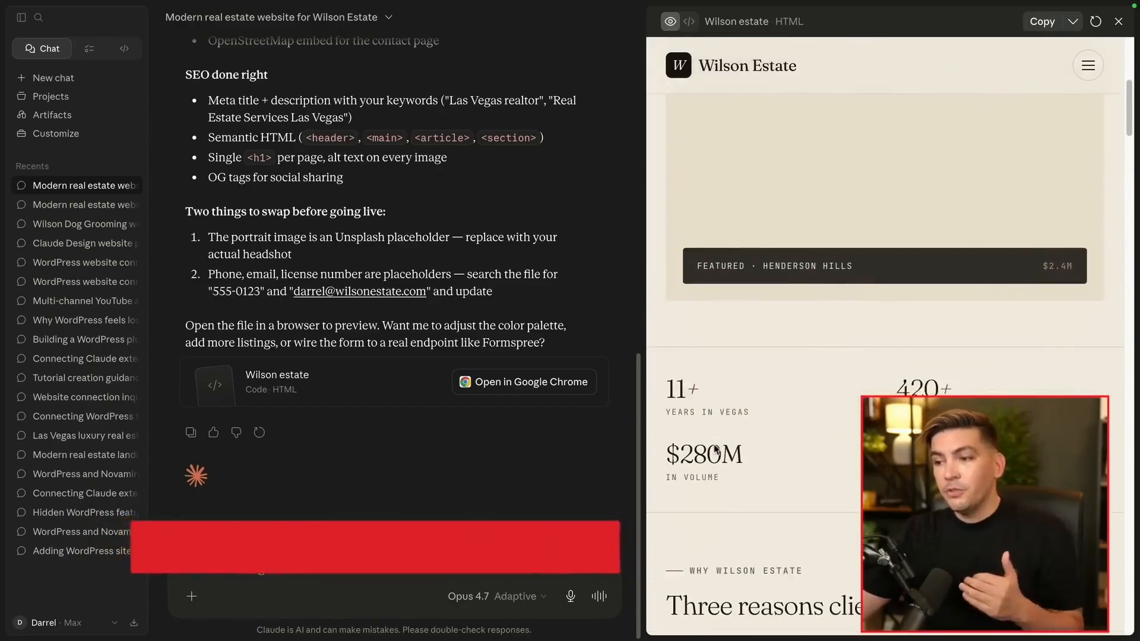
{"action": "scroll", "coordinate": [714, 449], "scroll_direction": "down", "scroll_amount": 10}
{"action": "scroll", "coordinate": [713, 448], "scroll_direction": "down", "scroll_amount": 15}
{"action": "scroll", "coordinate": [714, 448], "scroll_direction": "down", "scroll_amount": 10}
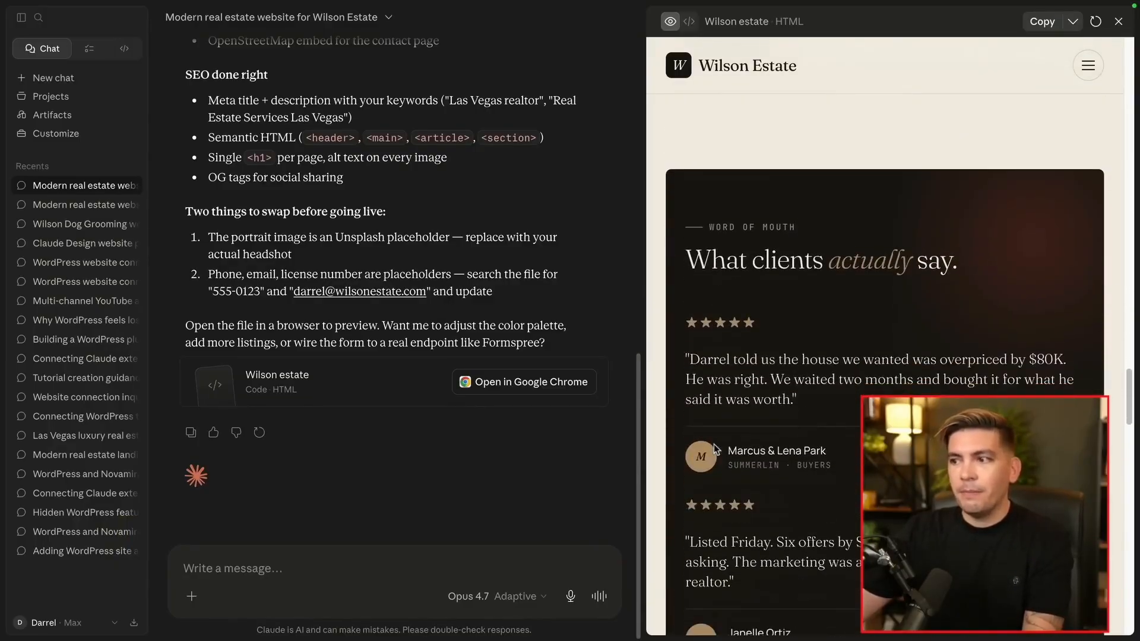
{"action": "scroll", "coordinate": [716, 449], "scroll_direction": "down", "scroll_amount": 10}
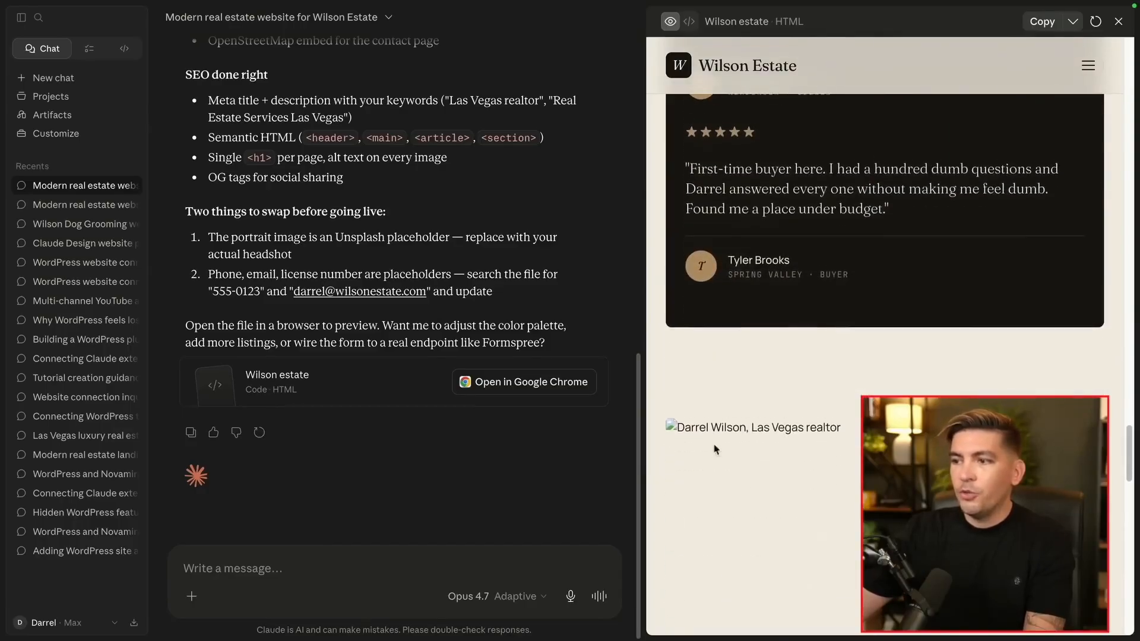
{"action": "scroll", "coordinate": [716, 449], "scroll_direction": "down", "scroll_amount": 10}
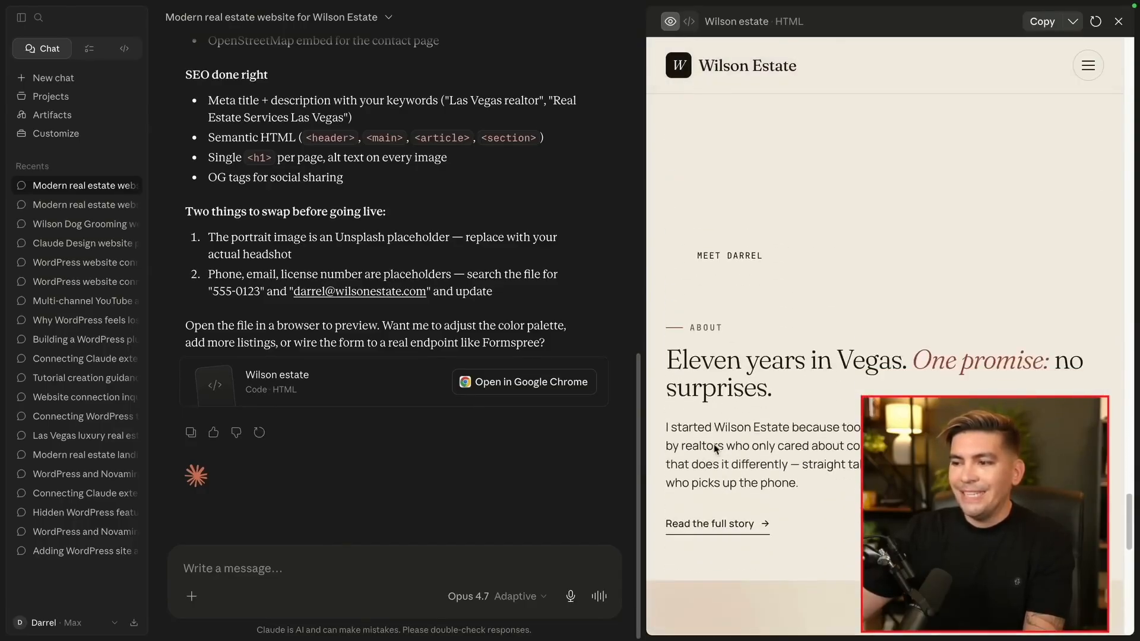
{"action": "scroll", "coordinate": [715, 449], "scroll_direction": "down", "scroll_amount": 3}
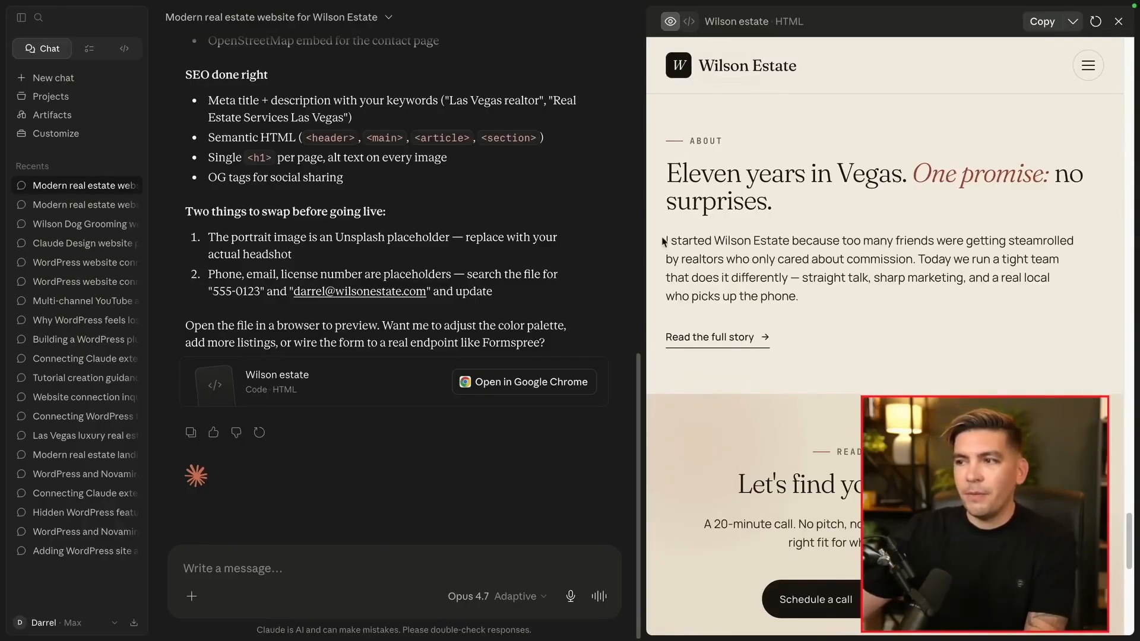
{"action": "left_click_drag", "start_coordinate": [664, 242], "coordinate": [831, 305]}
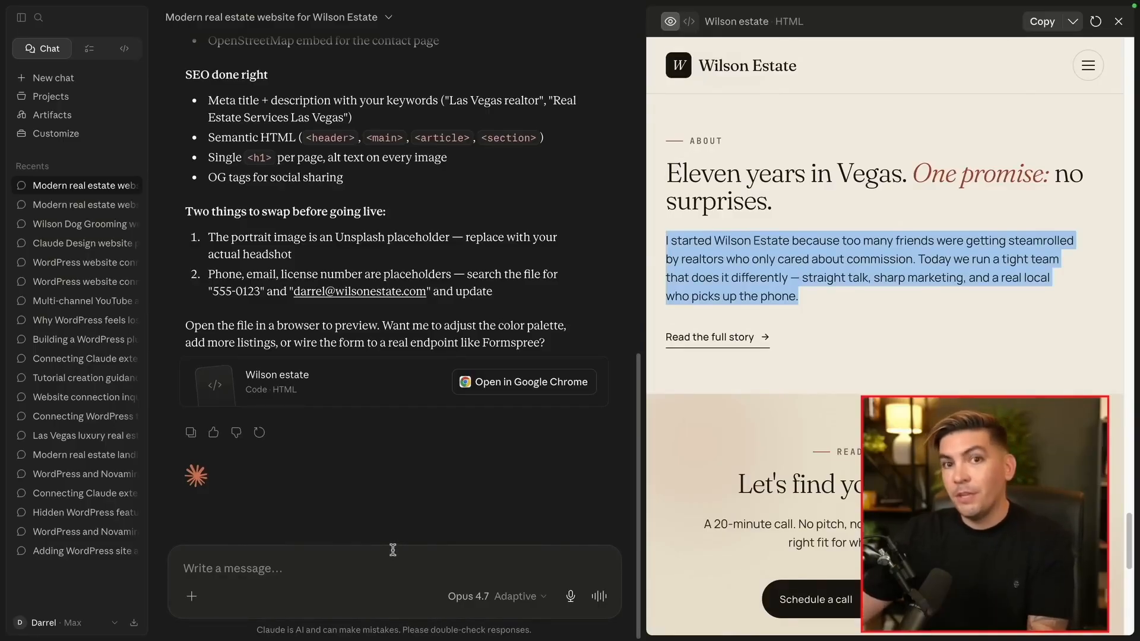
Paste the polish, mobile-menu-text and link-debug request into chat, send it, and check the mobile menu
{"action": "left_click", "coordinate": [351, 556]}
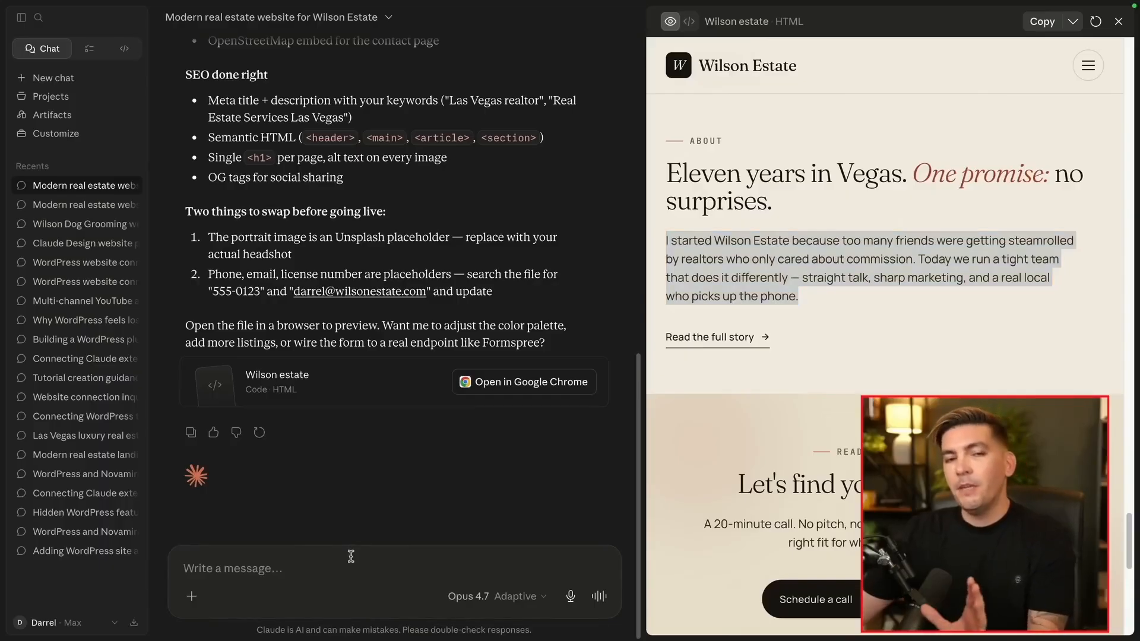
{"action": "type", "text": "polish up the website, go throughout the website and look for any design inconsistencies and fix them.  Make sure all links are working and the debug the website for any issues."}
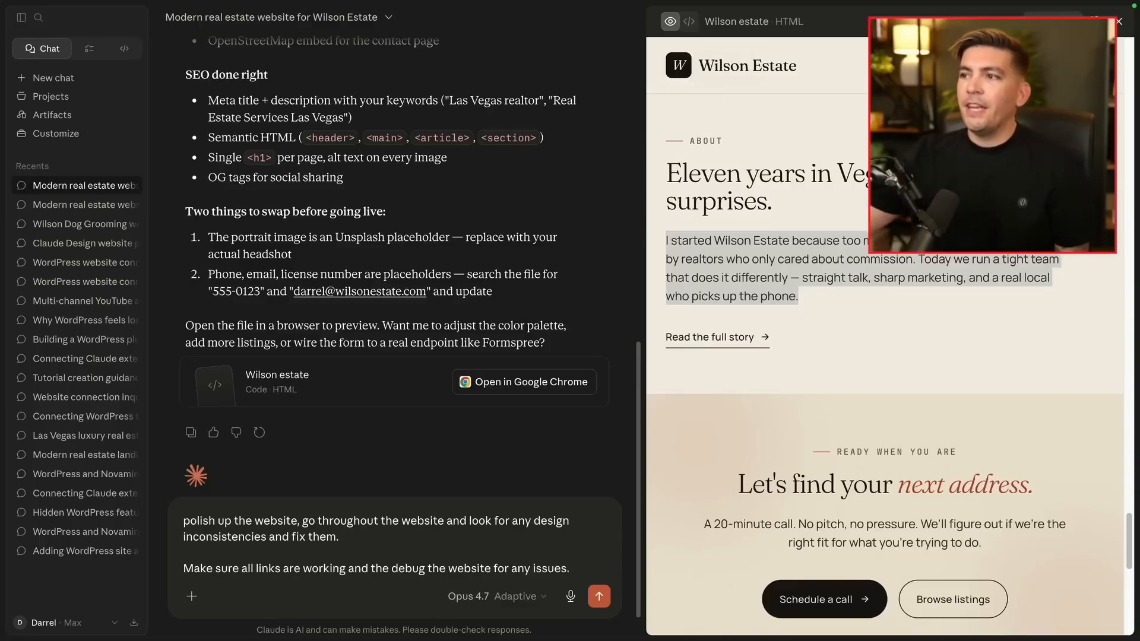
{"action": "left_click", "coordinate": [1092, 65]}
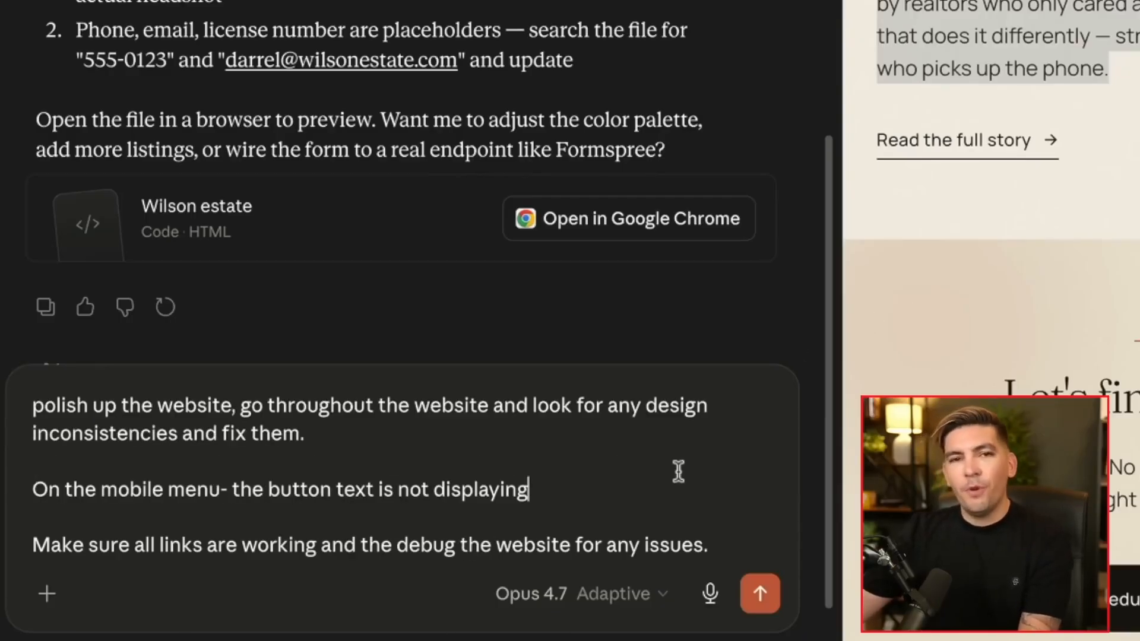
{"action": "left_click", "coordinate": [762, 592]}
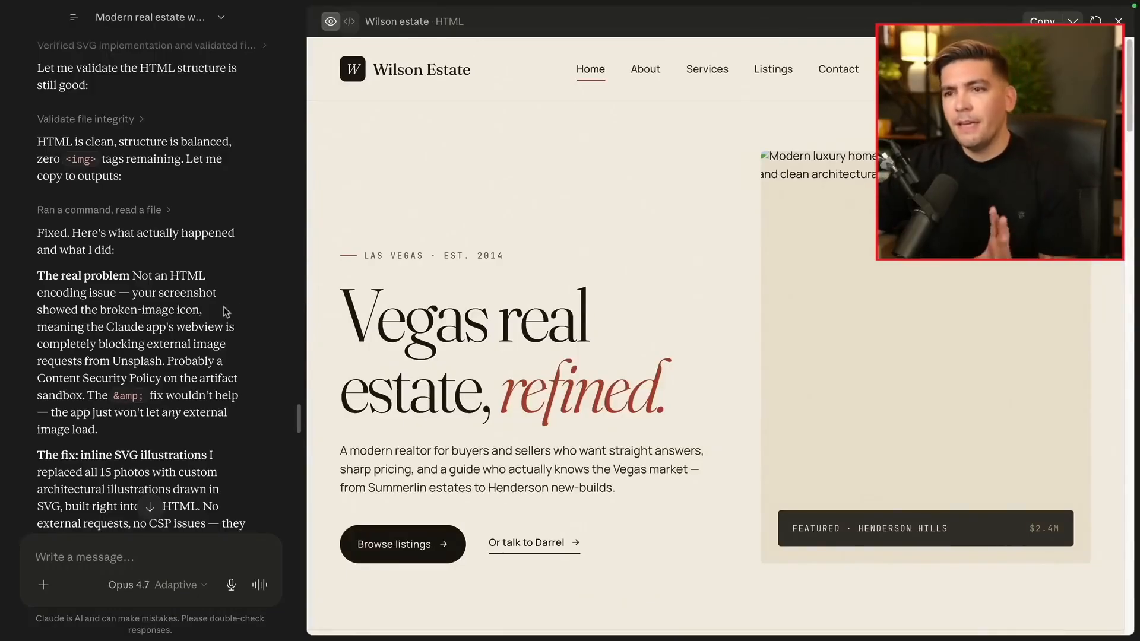
{"action": "left_click_drag", "start_coordinate": [306, 302], "coordinate": [833, 297]}
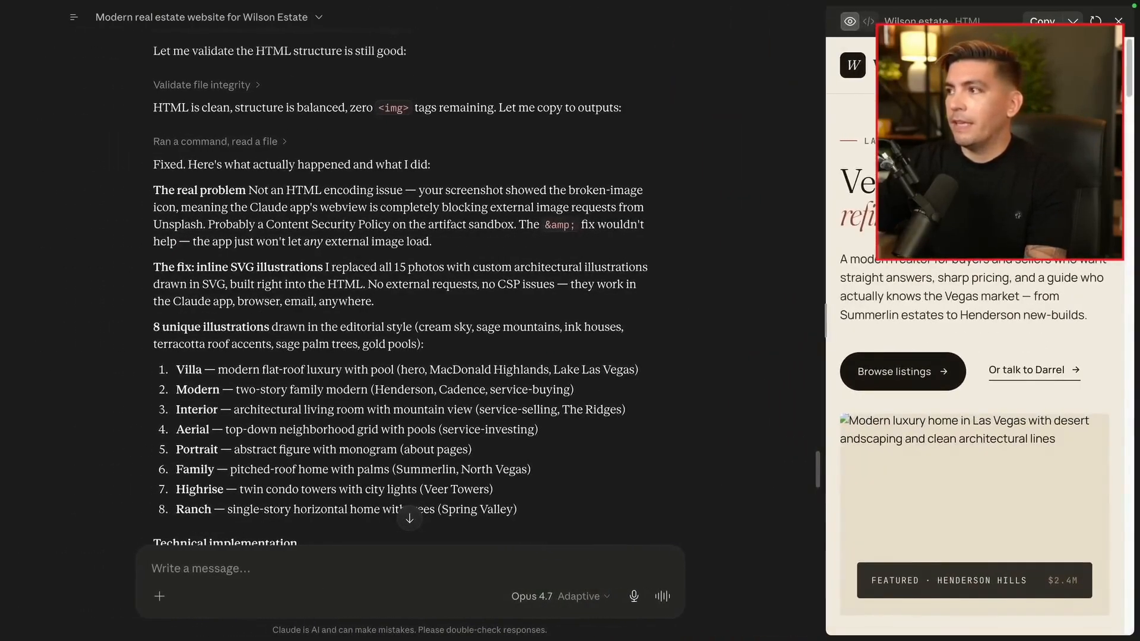
{"action": "left_click", "coordinate": [1097, 65]}
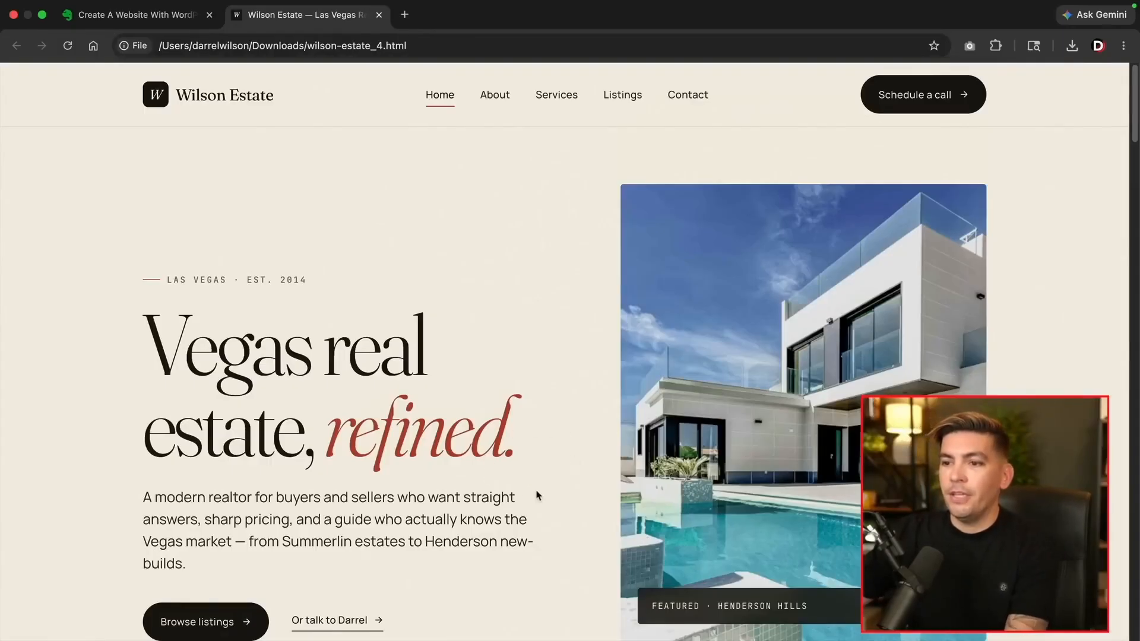
Scroll the updated Wilson Estate page down to the footer and back to the top
{"action": "scroll", "coordinate": [560, 463], "scroll_direction": "down", "scroll_amount": 12}
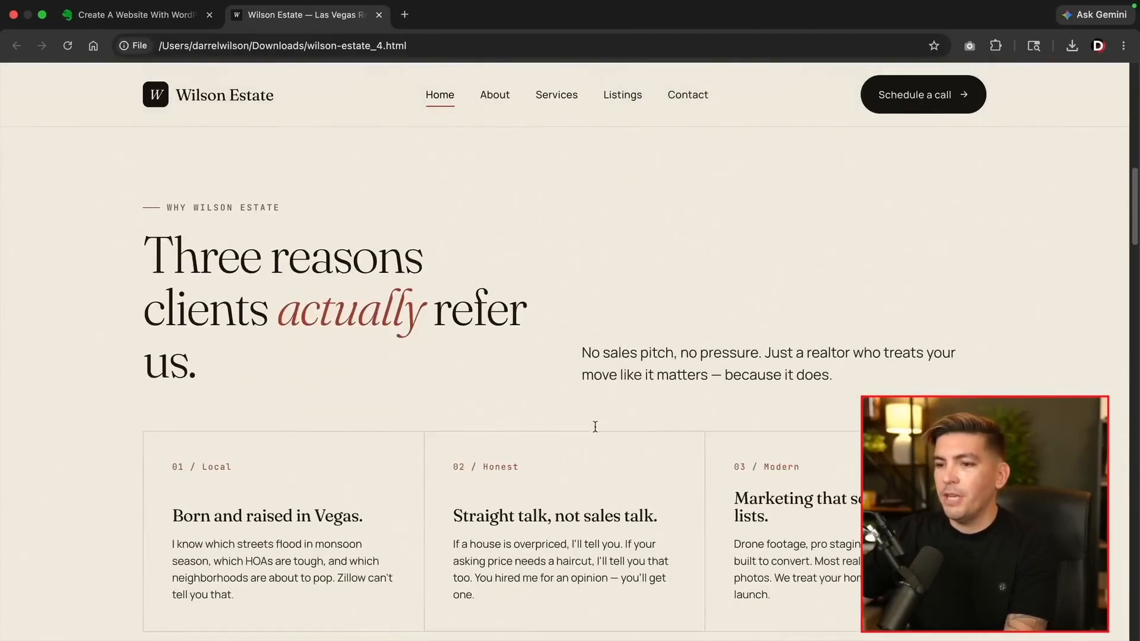
{"action": "scroll", "coordinate": [594, 423], "scroll_direction": "down", "scroll_amount": 3}
{"action": "scroll", "coordinate": [582, 450], "scroll_direction": "down", "scroll_amount": 10}
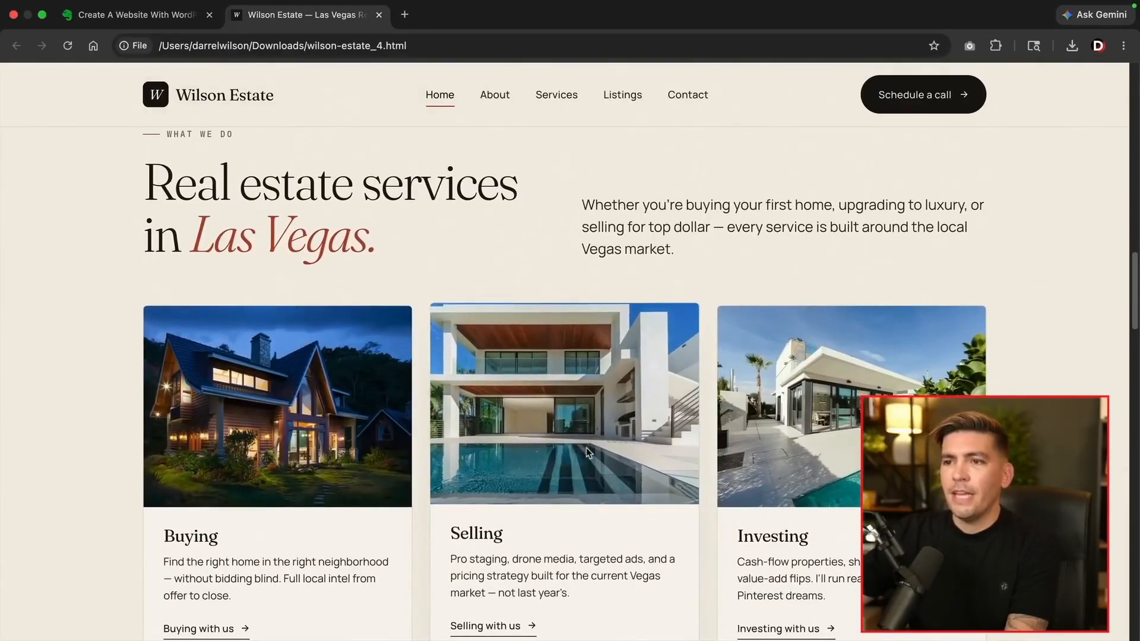
{"action": "scroll", "coordinate": [586, 447], "scroll_direction": "down", "scroll_amount": 1}
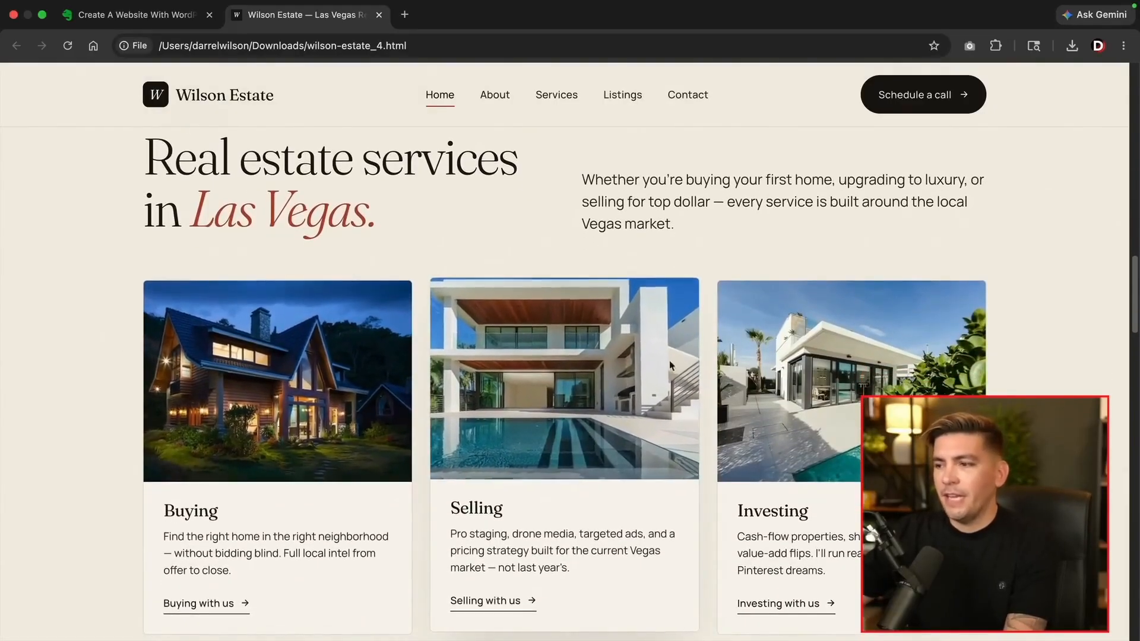
{"action": "scroll", "coordinate": [820, 433], "scroll_direction": "down", "scroll_amount": 13}
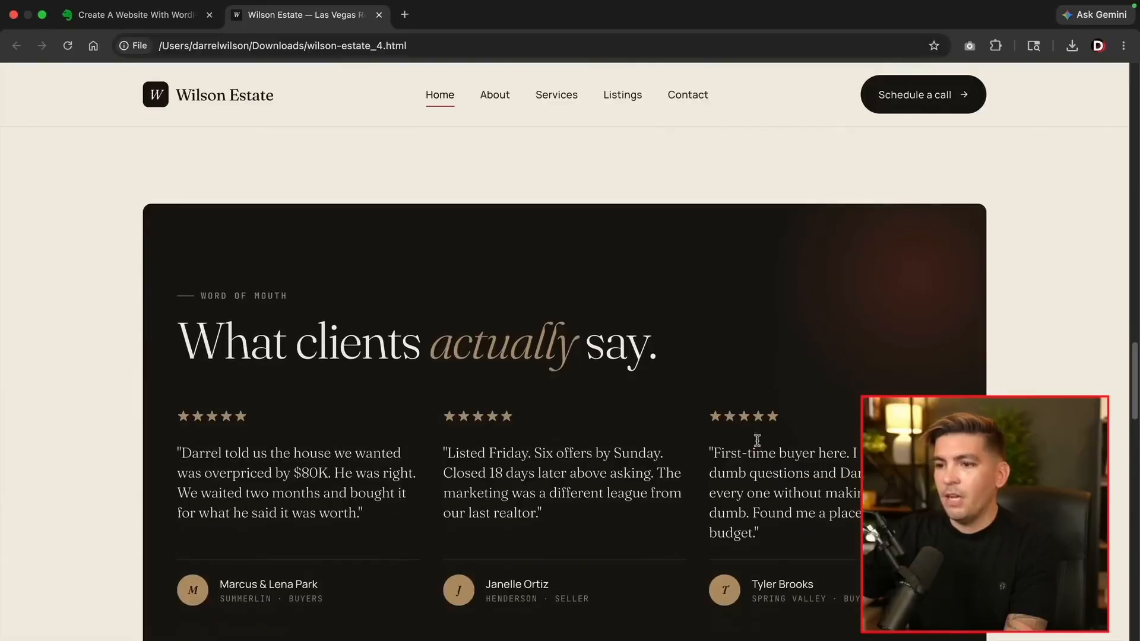
{"action": "scroll", "coordinate": [620, 413], "scroll_direction": "down", "scroll_amount": 11}
{"action": "scroll", "coordinate": [610, 416], "scroll_direction": "down", "scroll_amount": 4}
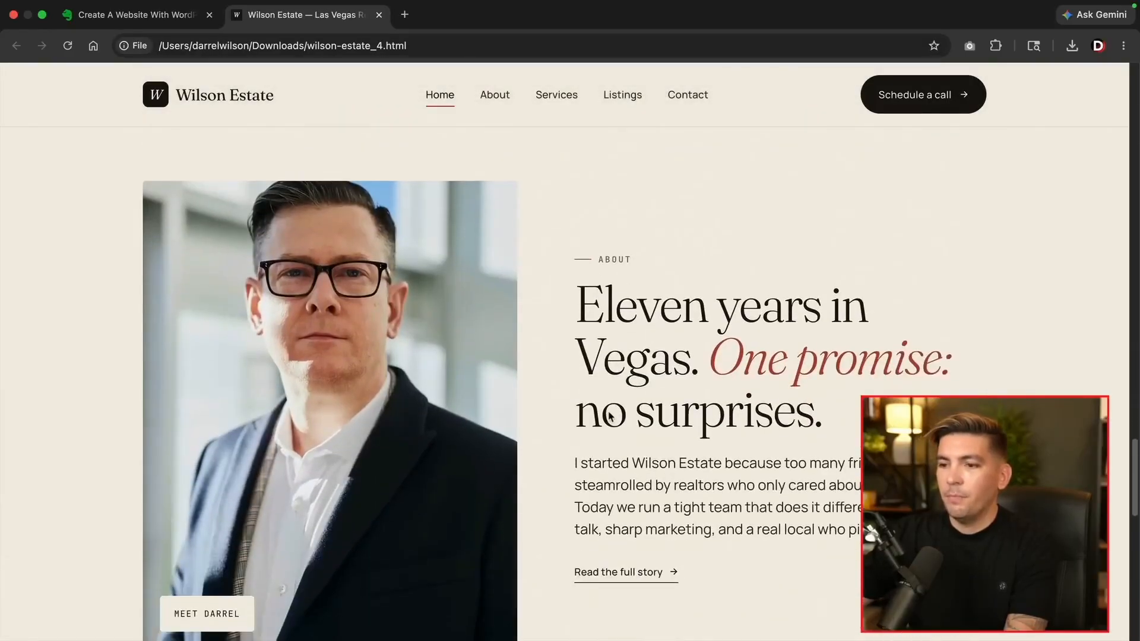
{"action": "scroll", "coordinate": [642, 415], "scroll_direction": "down", "scroll_amount": 18}
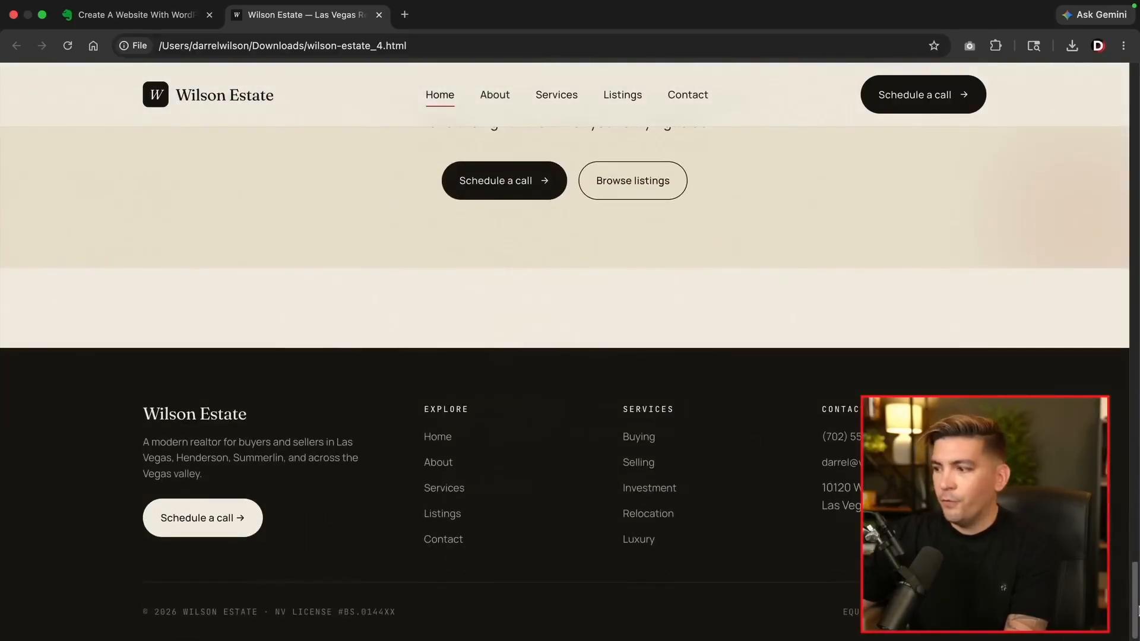
{"action": "left_click_drag", "start_coordinate": [1137, 612], "coordinate": [1138, 123]}
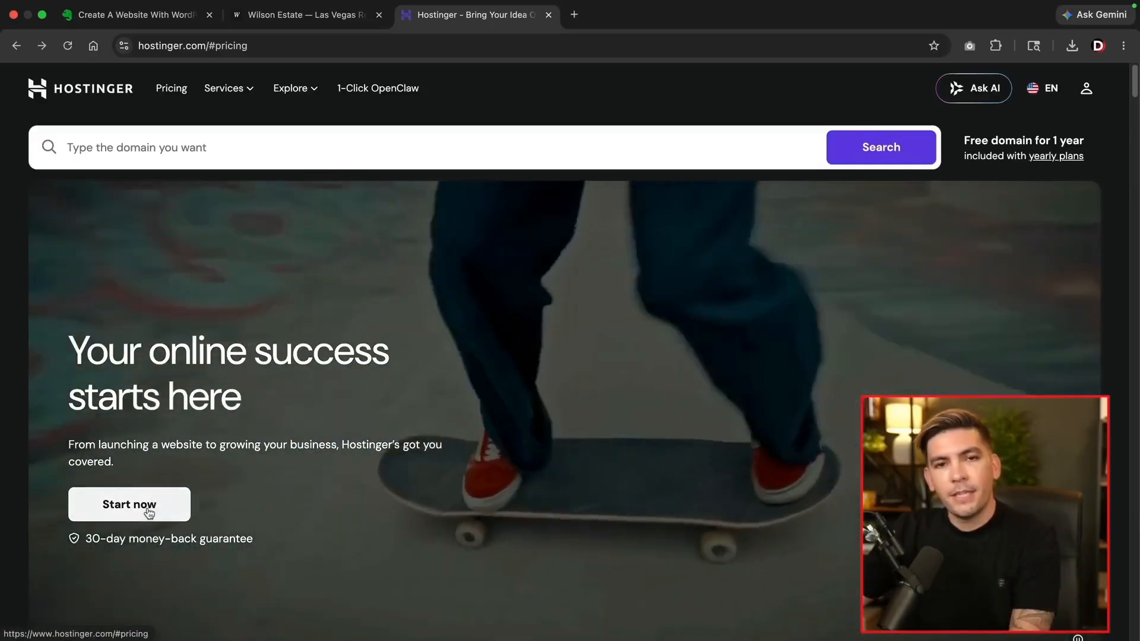
Scroll to Plans and pricing and pick the $3.99/mo Business plan
{"action": "scroll", "coordinate": [146, 508], "scroll_direction": "down", "scroll_amount": 15}
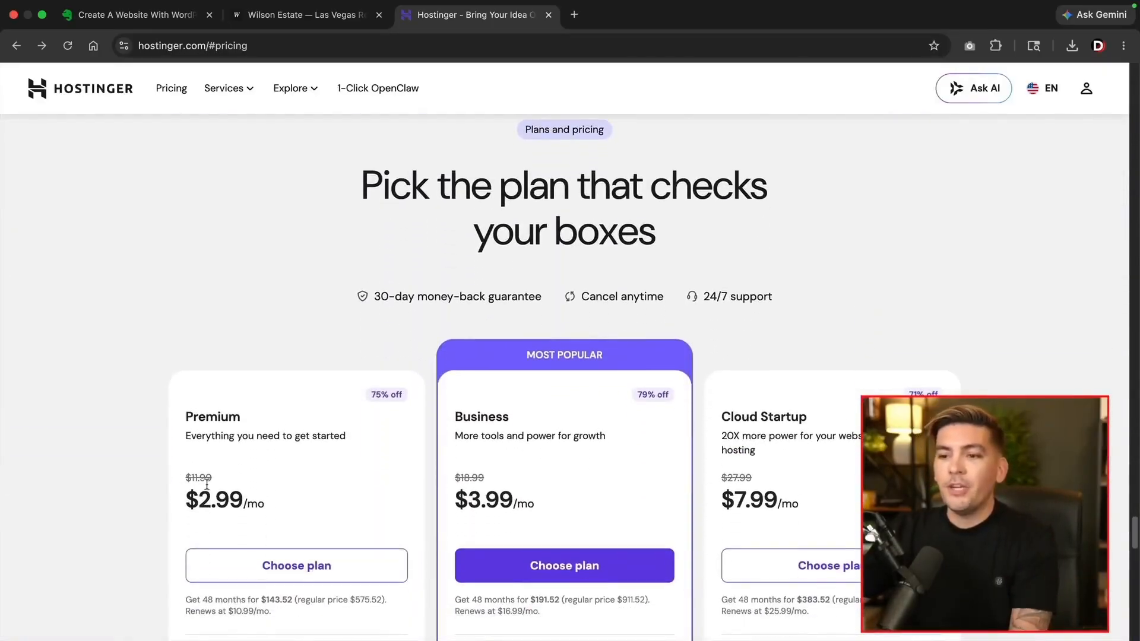
{"action": "scroll", "coordinate": [209, 482], "scroll_direction": "down", "scroll_amount": 5}
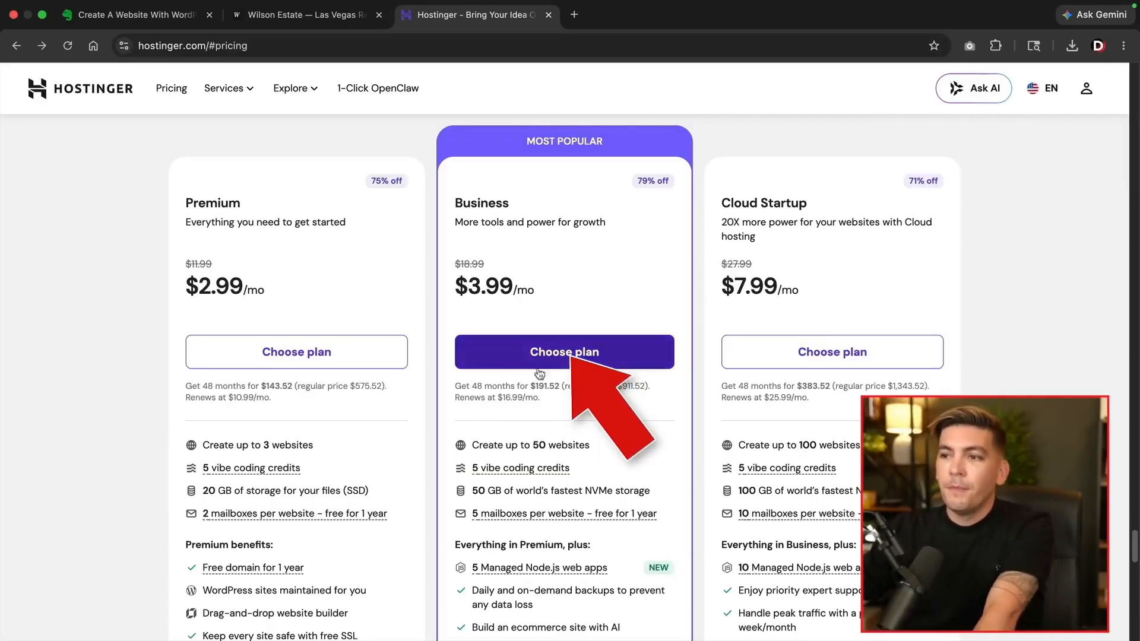
{"action": "left_click", "coordinate": [574, 360]}
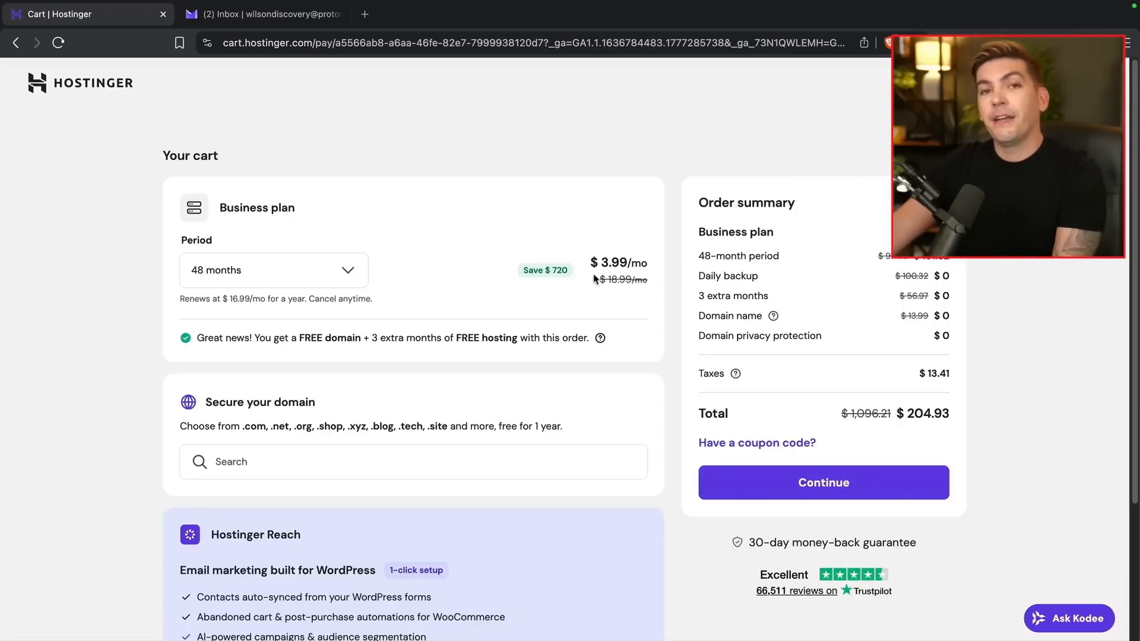
Change the Business plan billing period from 48 months to 12 months
{"action": "left_click", "coordinate": [342, 268]}
{"action": "left_click", "coordinate": [262, 408]}
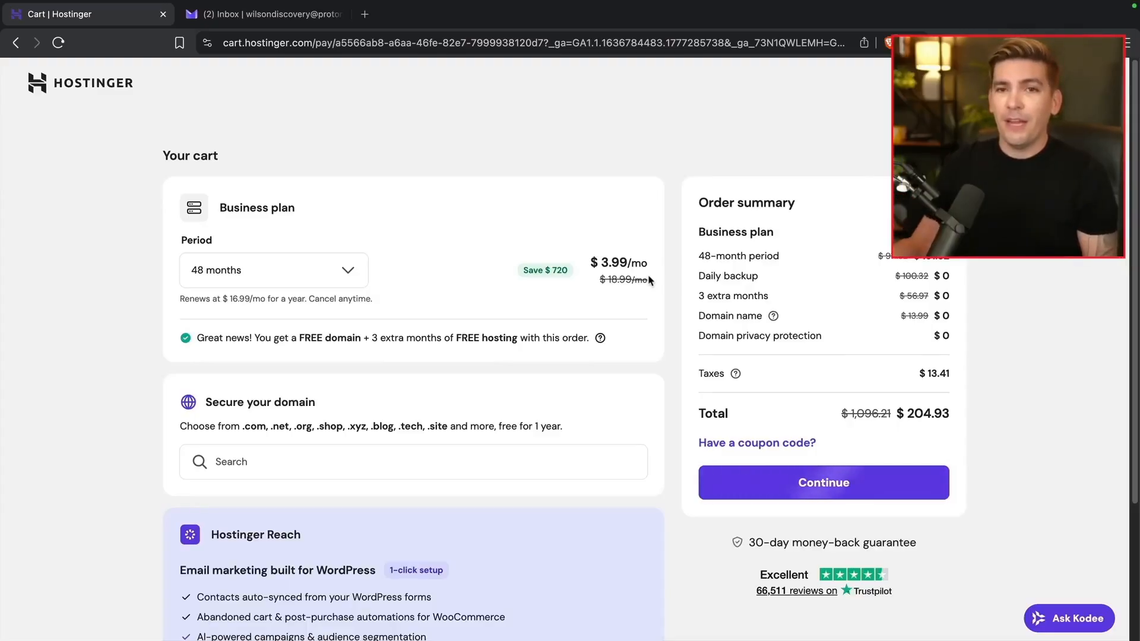
{"action": "left_click", "coordinate": [344, 272]}
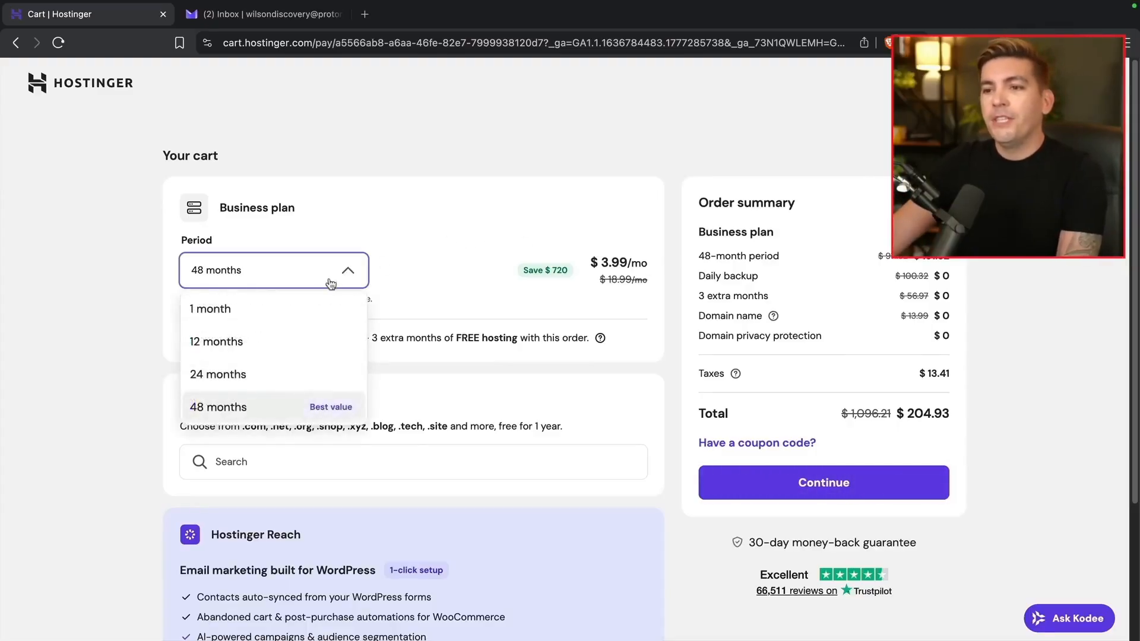
{"action": "left_click", "coordinate": [252, 348]}
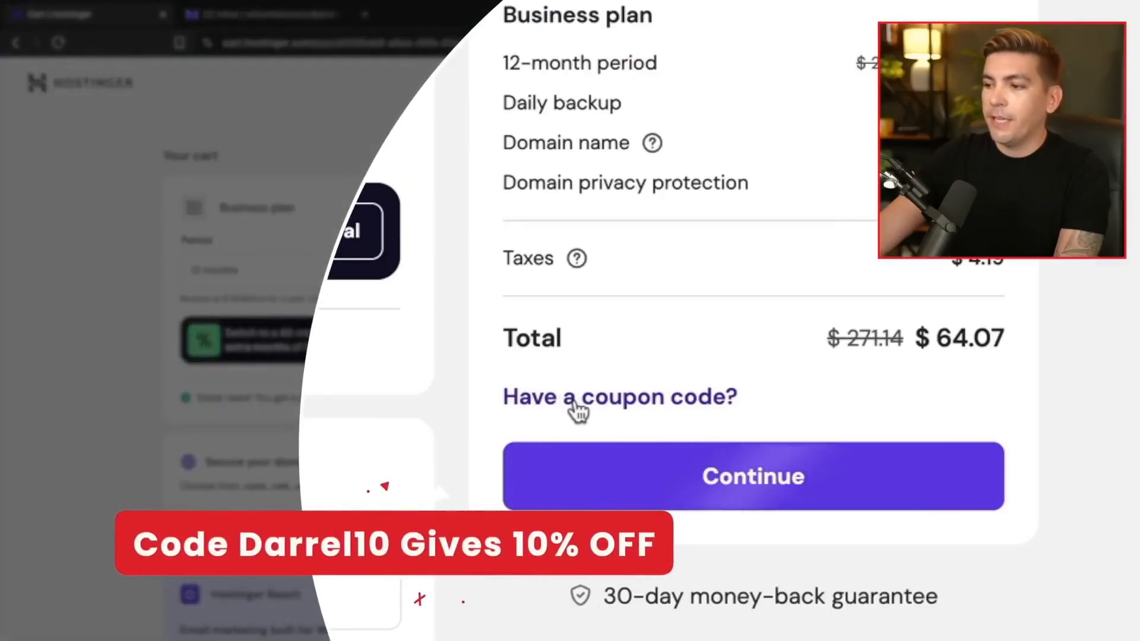
Apply the DARREL10 coupon for 10% off and continue to account registration
{"action": "left_click", "coordinate": [579, 408]}
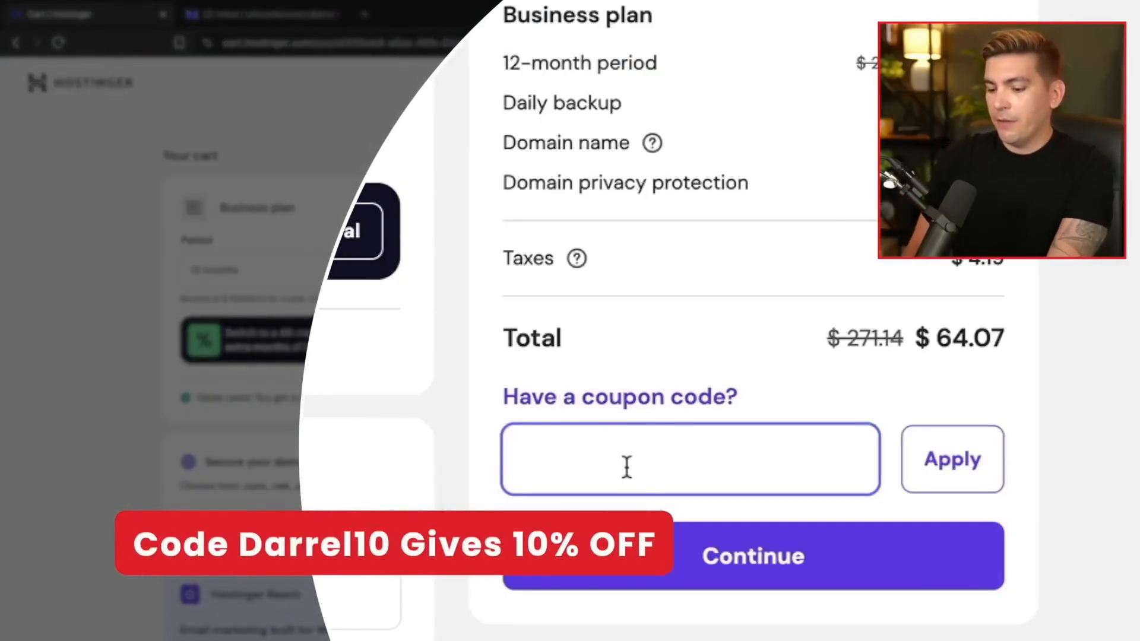
{"action": "type", "text": "DARREL10"}
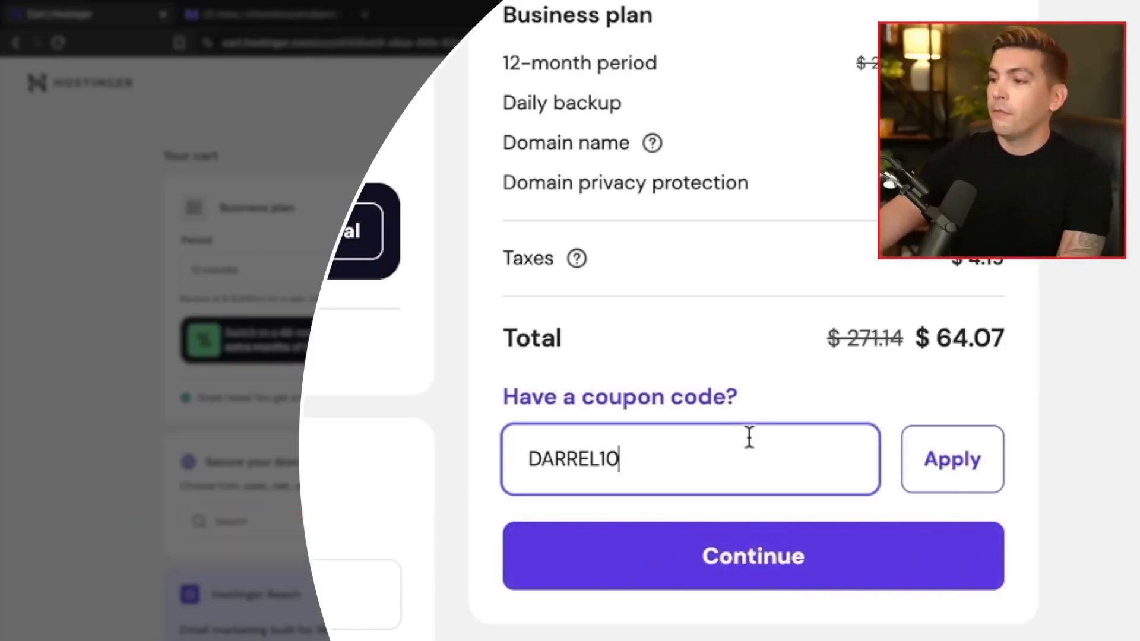
{"action": "left_click", "coordinate": [956, 466]}
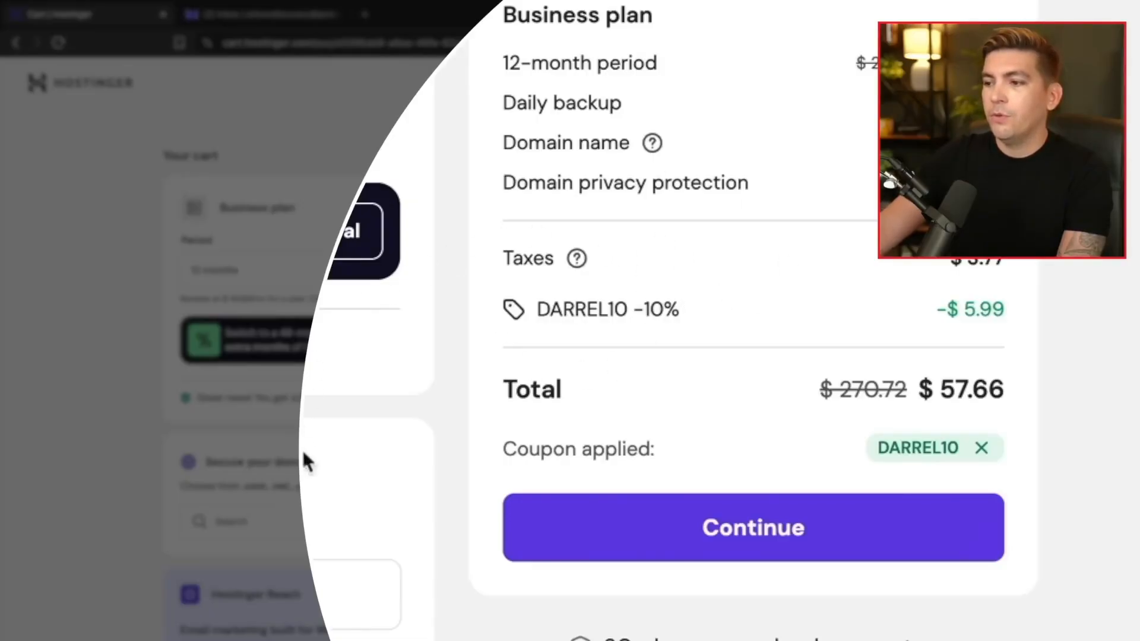
{"action": "left_click", "coordinate": [667, 523]}
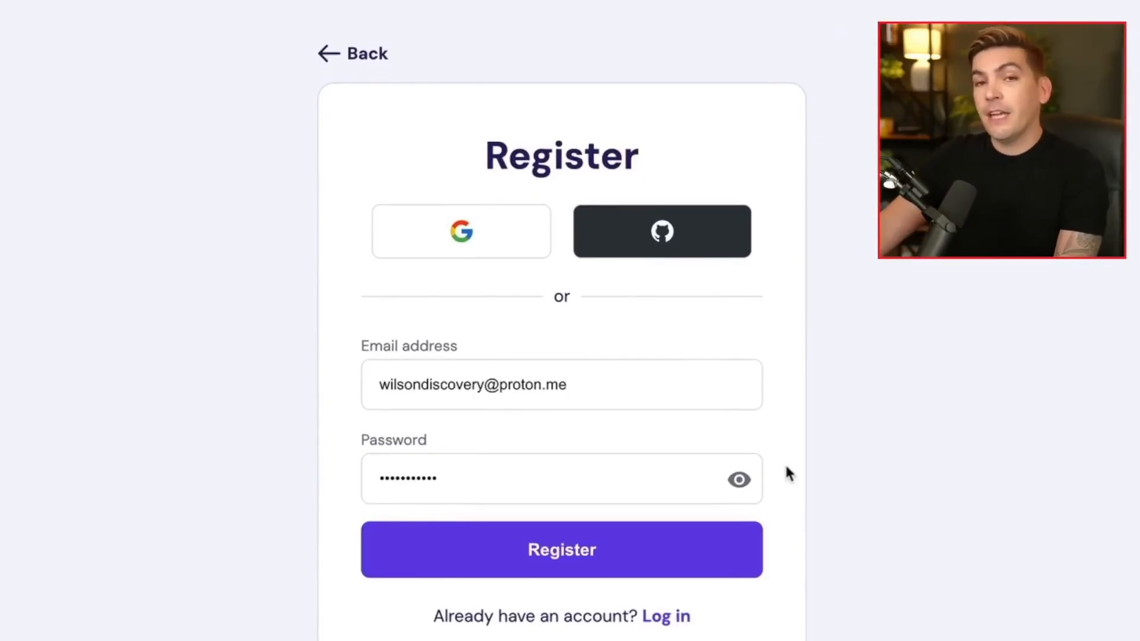
Register the new Hostinger account and submit the $53.89 Business plan payment
{"action": "left_click", "coordinate": [671, 561]}
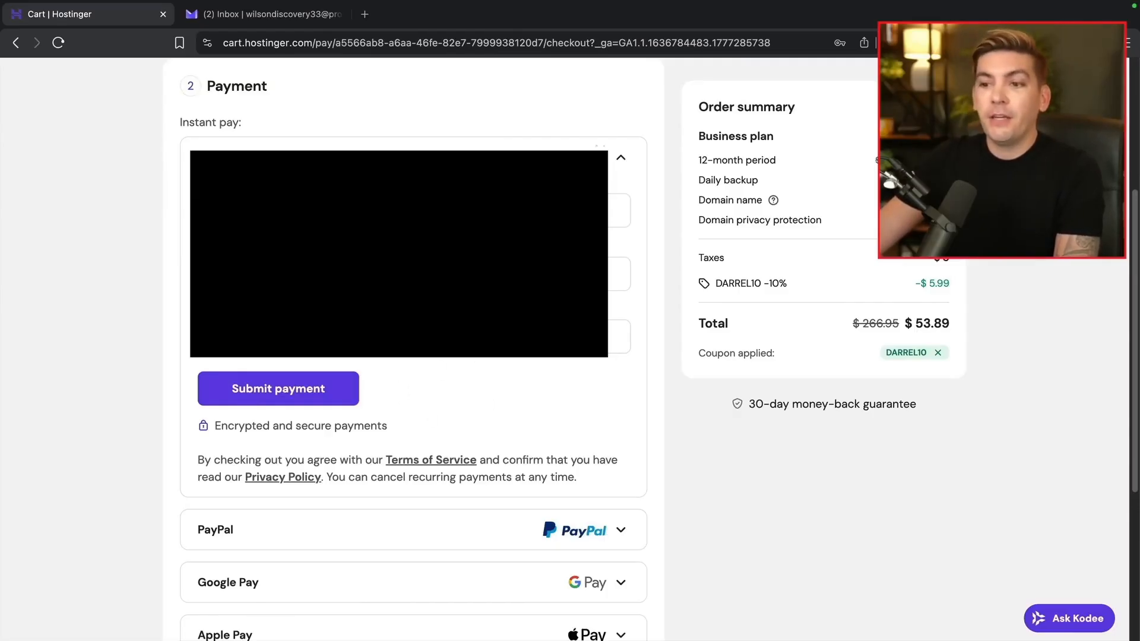
{"action": "left_click", "coordinate": [281, 391]}
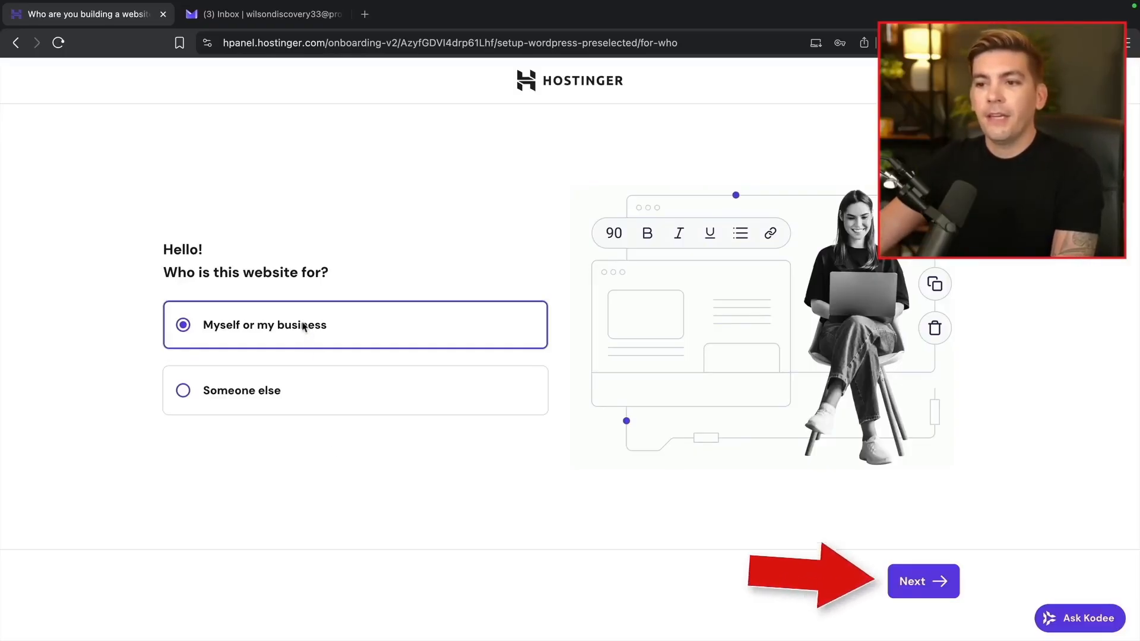
Mark the site as for myself or my business, create a website, and confirm WordPress admin login details
{"action": "left_click", "coordinate": [908, 583]}
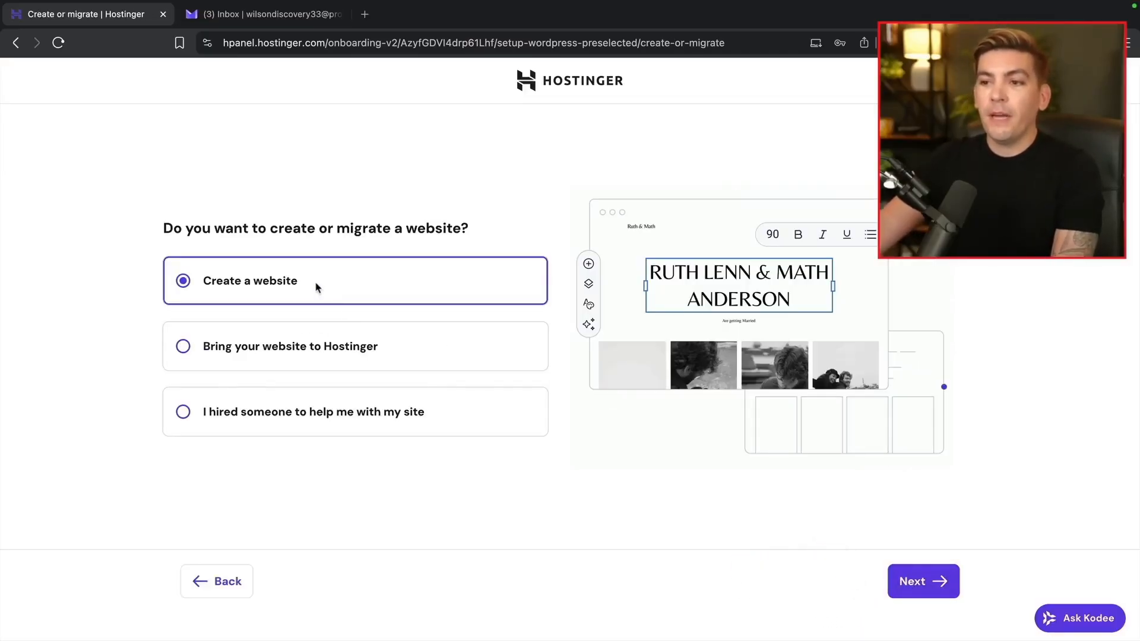
{"action": "left_click", "coordinate": [913, 584]}
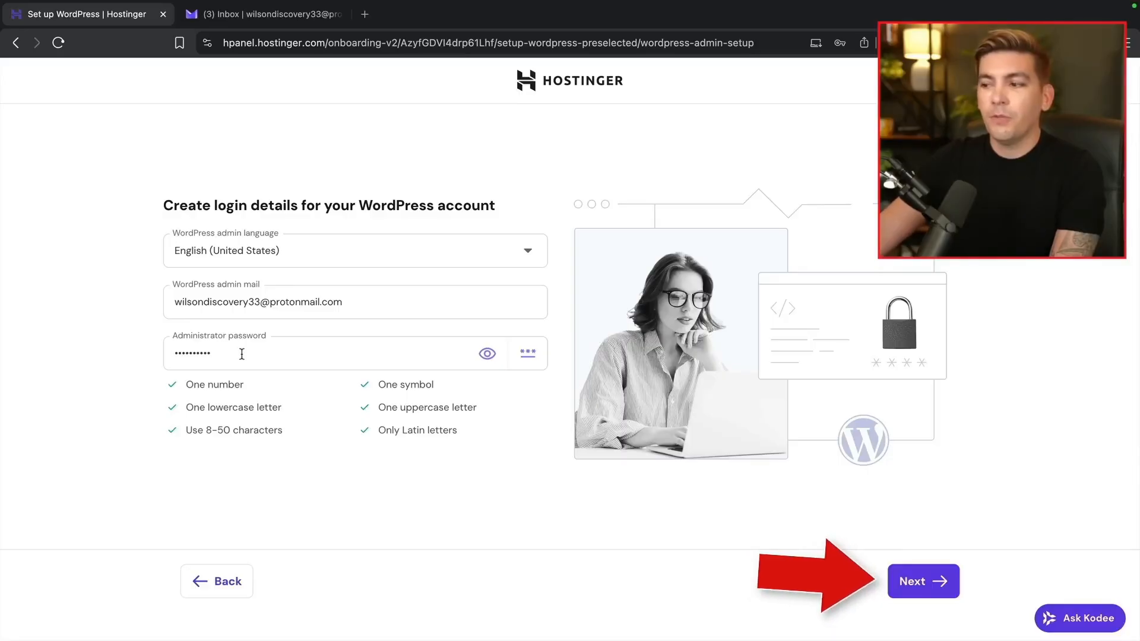
{"action": "left_click", "coordinate": [912, 582]}
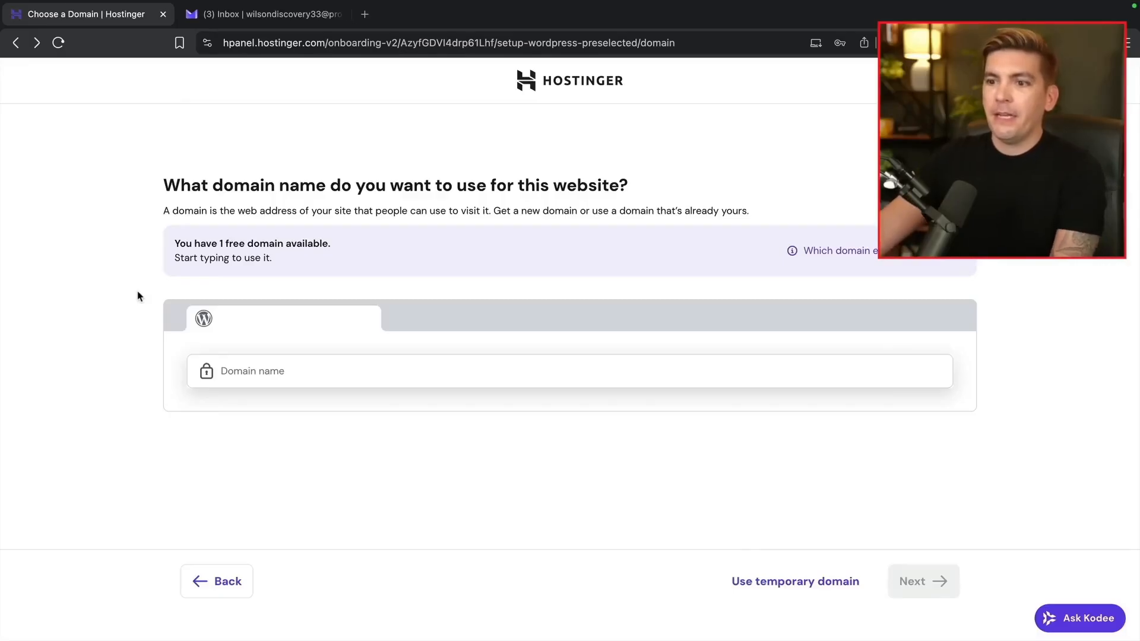
Claim the free domain oriontutorial.com and register it with the owner's contact details
{"action": "left_click", "coordinate": [234, 368]}
{"action": "type", "text": "ori"}
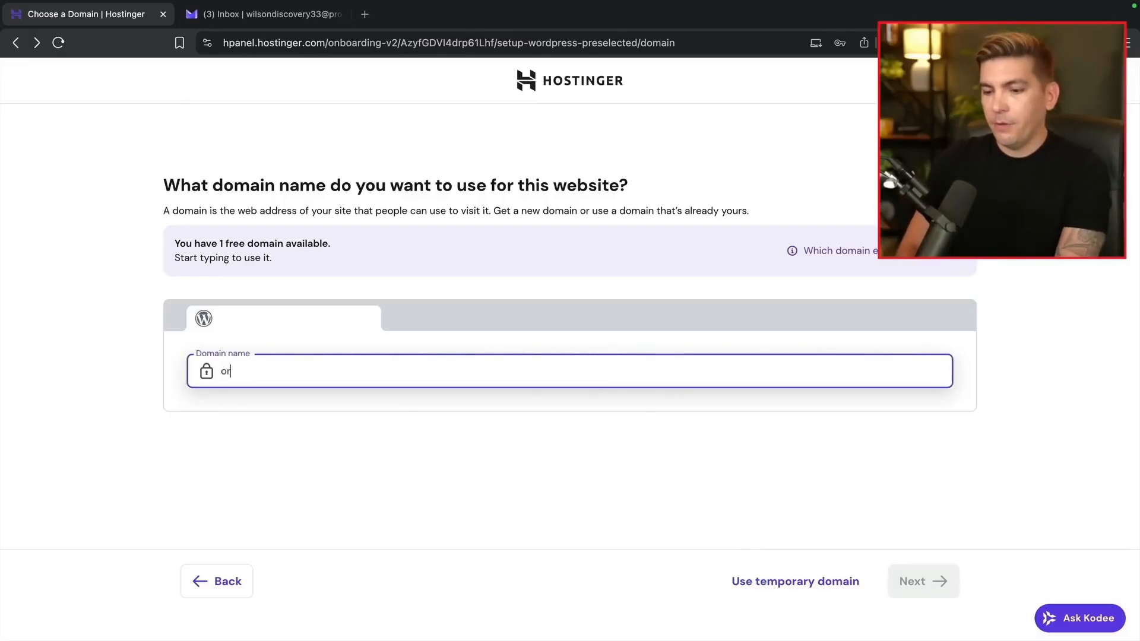
{"action": "type", "text": "ontutorial.co"}
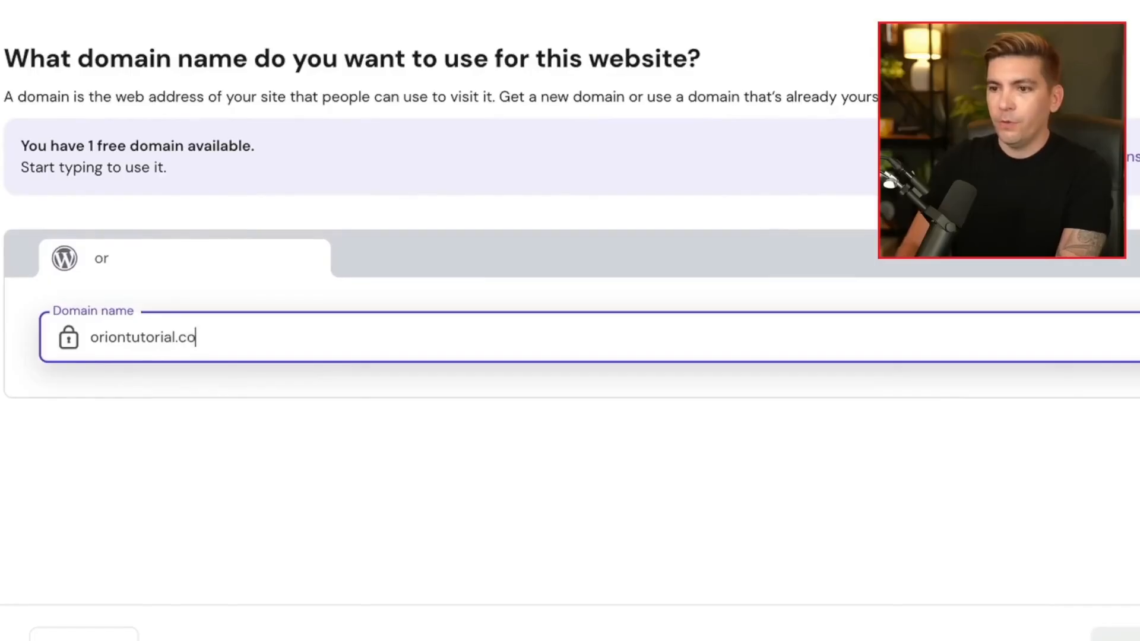
{"action": "type", "text": "m"}
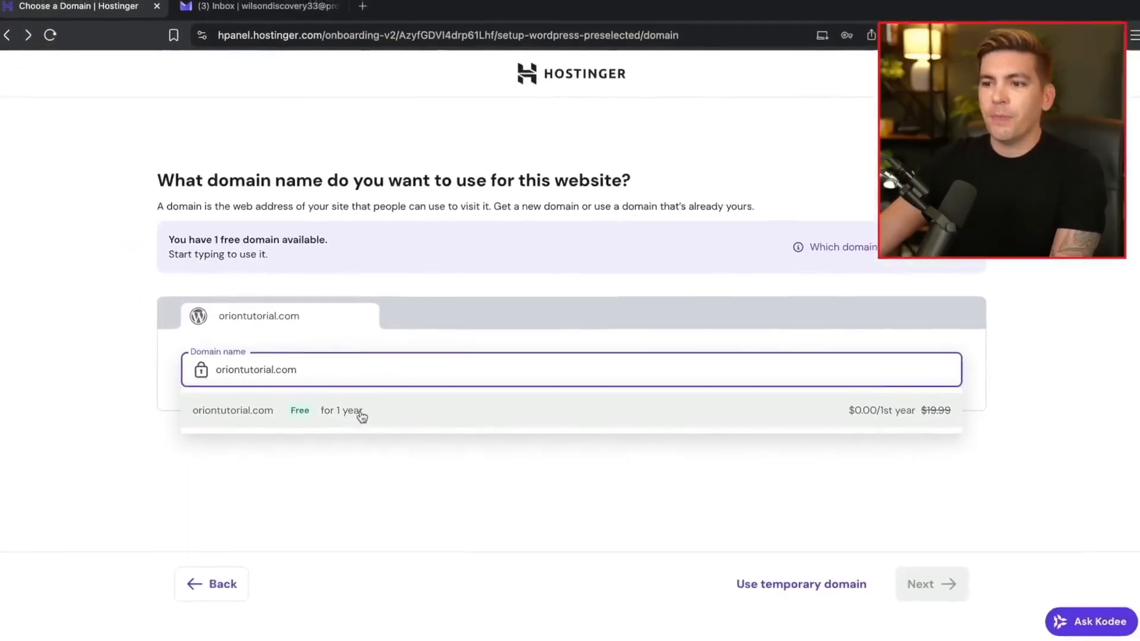
{"action": "left_click", "coordinate": [362, 415]}
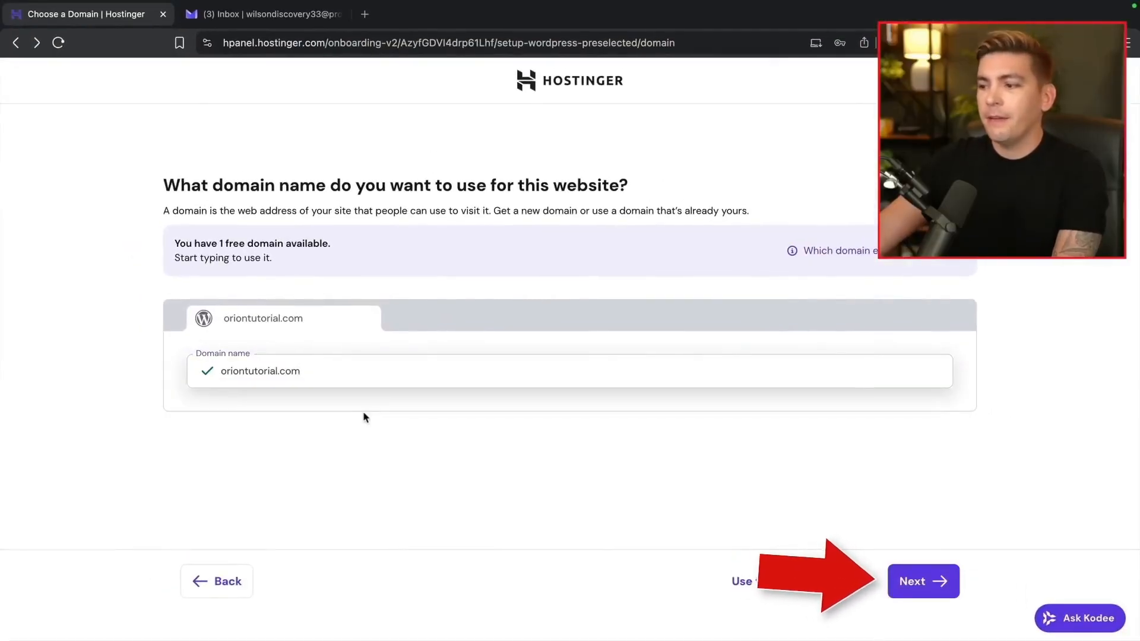
{"action": "left_click", "coordinate": [919, 583]}
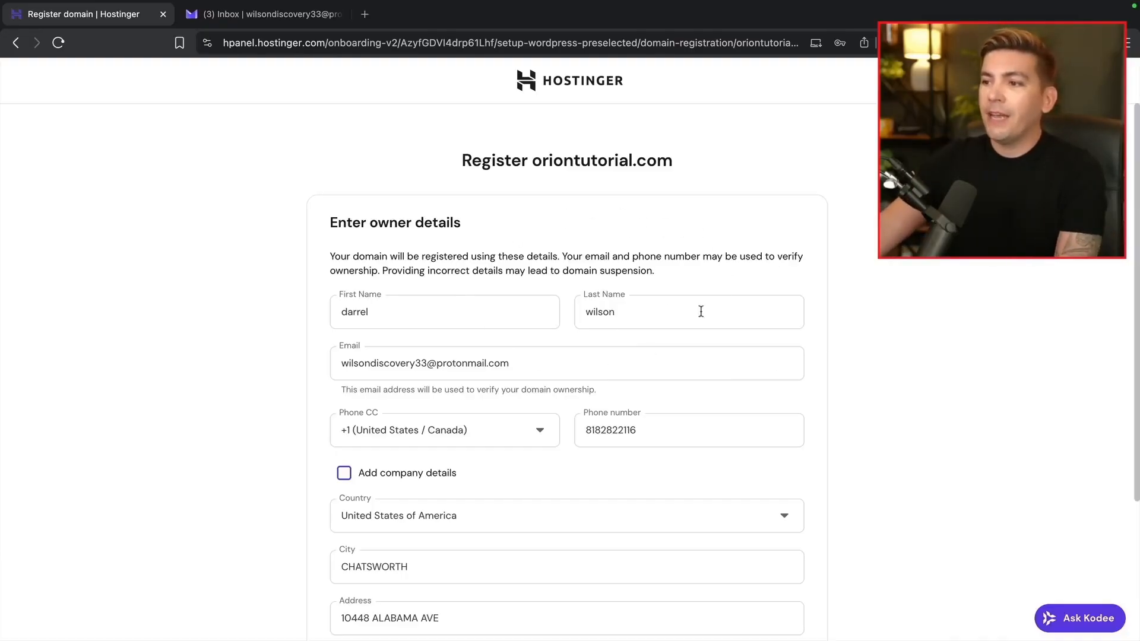
{"action": "scroll", "coordinate": [710, 249], "scroll_direction": "down", "scroll_amount": 3}
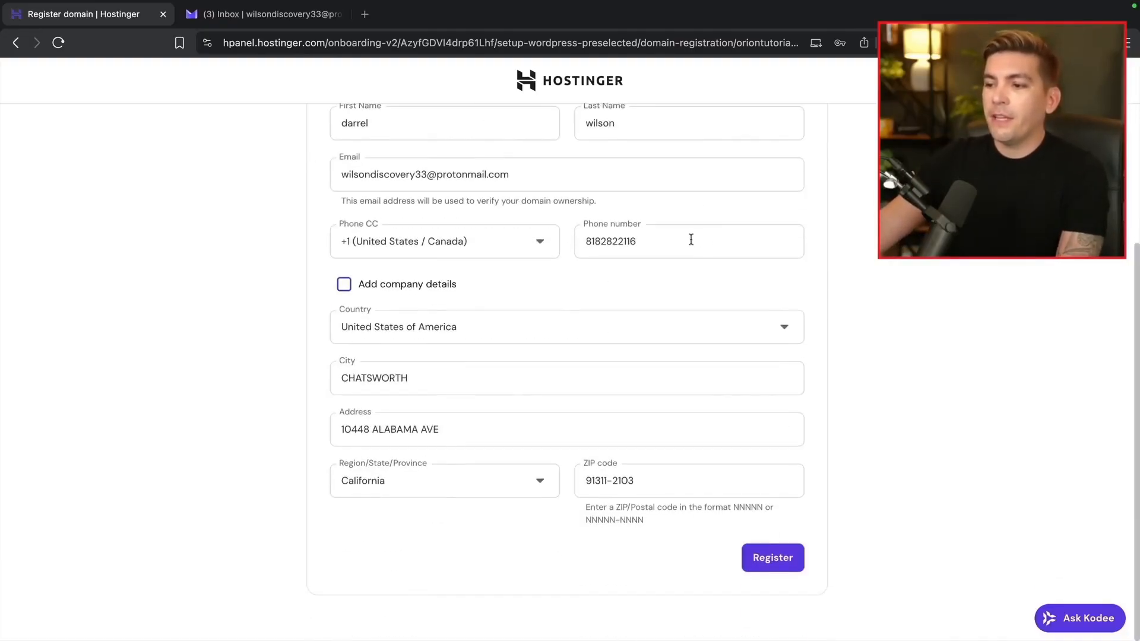
{"action": "left_click", "coordinate": [798, 563]}
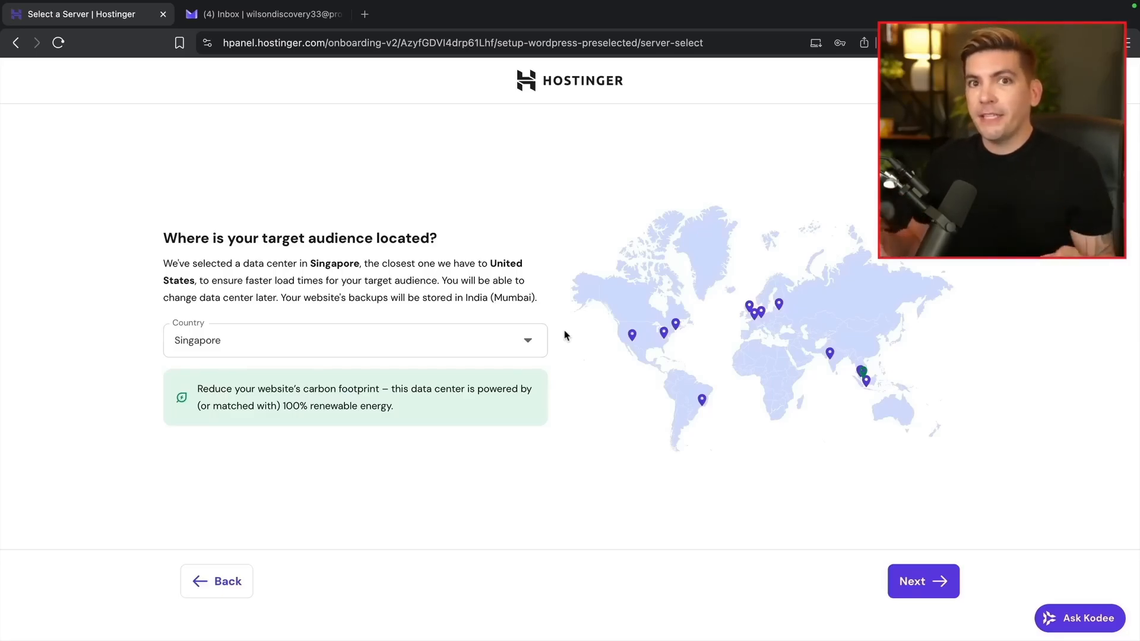
Choose the United States, Arizona data center as server location and continue
{"action": "left_click", "coordinate": [523, 343]}
{"action": "scroll", "coordinate": [426, 456], "scroll_direction": "down", "scroll_amount": 2}
{"action": "scroll", "coordinate": [426, 455], "scroll_direction": "down", "scroll_amount": 3}
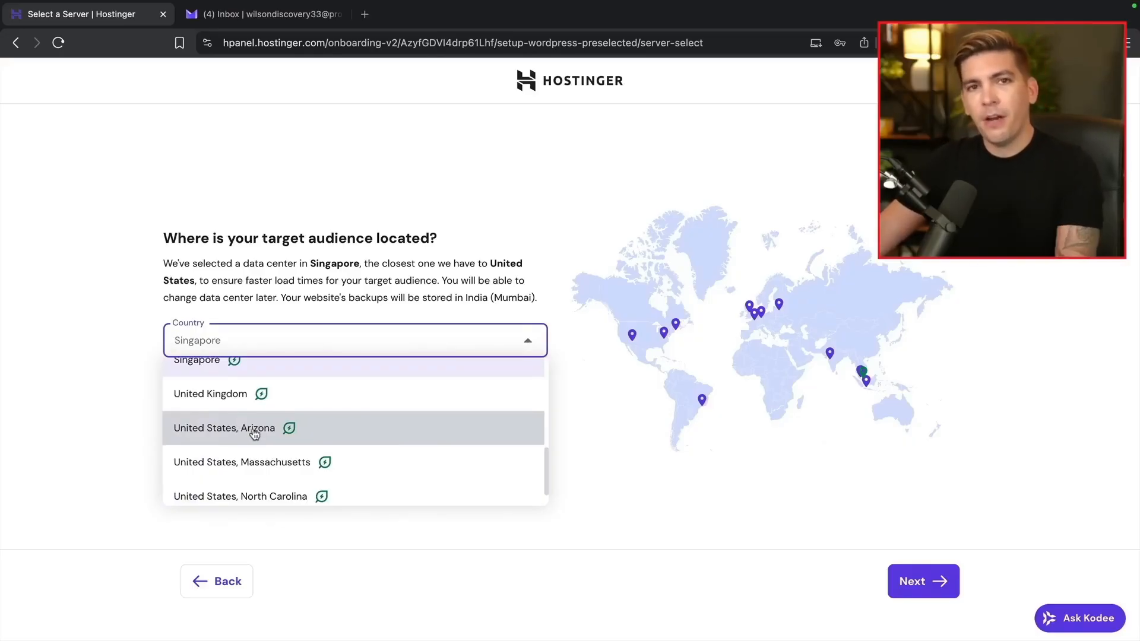
{"action": "left_click", "coordinate": [255, 430]}
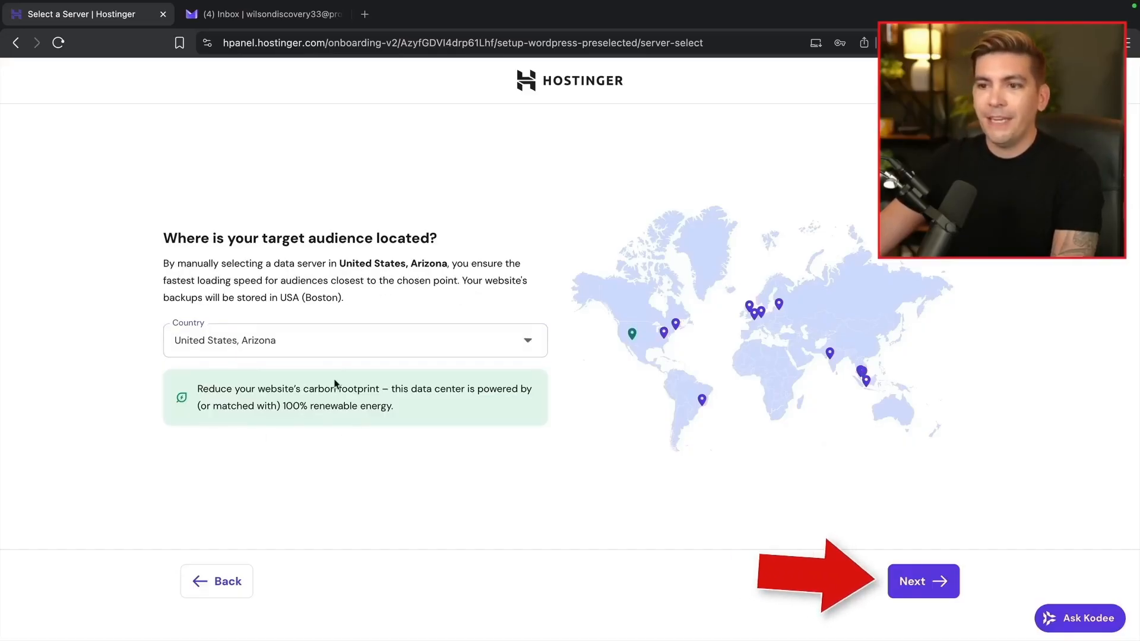
{"action": "left_click", "coordinate": [924, 581]}
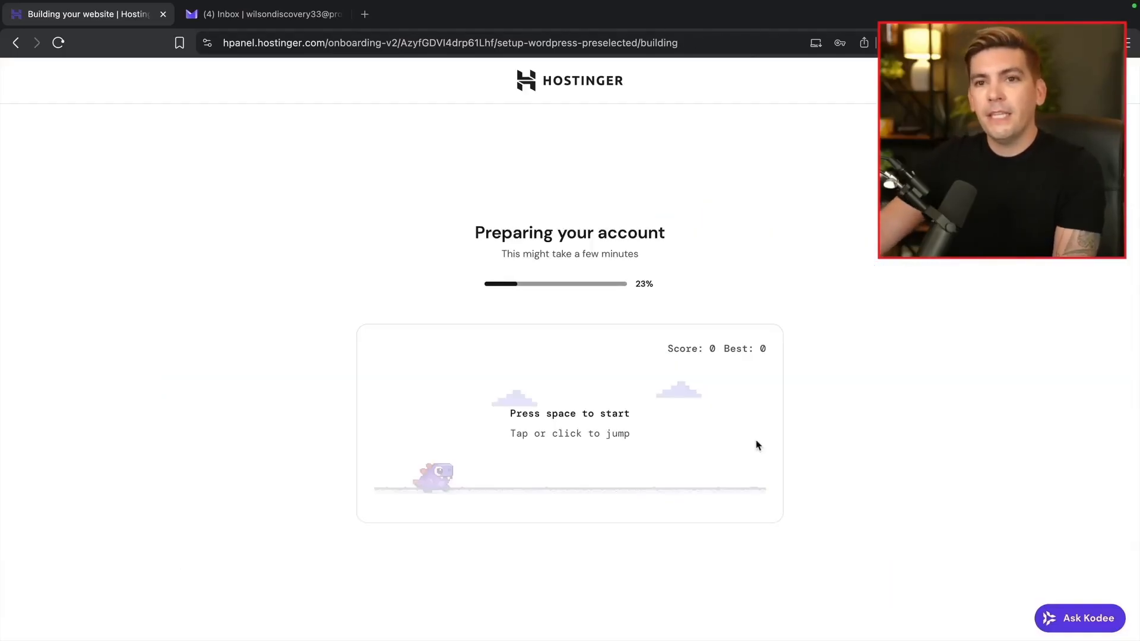
Play the dino jumping game while Preparing your account finishes
{"action": "left_click", "coordinate": [604, 422]}
{"action": "left_click", "coordinate": [589, 452]}
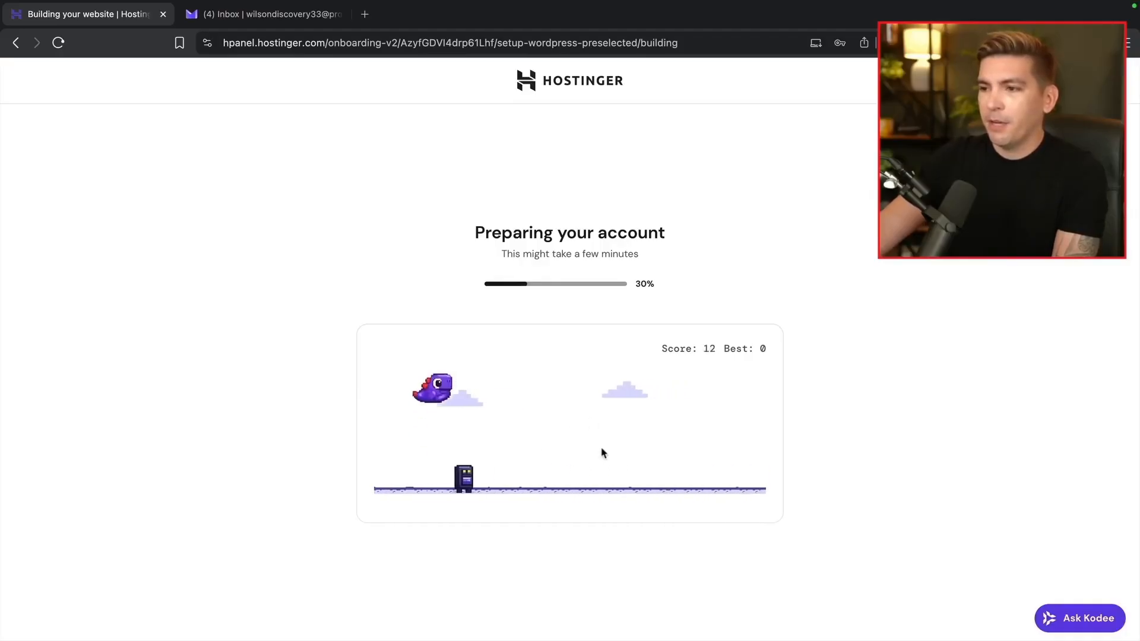
{"action": "left_click", "coordinate": [637, 454]}
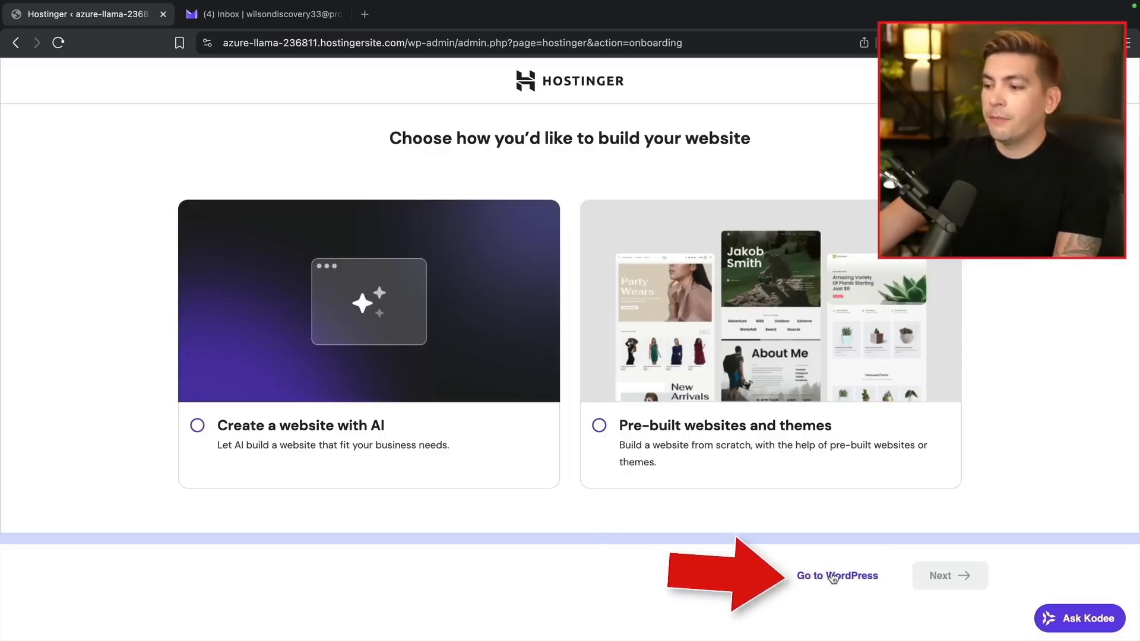
Go to WordPress, open the site's admin Dashboard, and select its address bar URL
{"action": "left_click", "coordinate": [852, 579]}
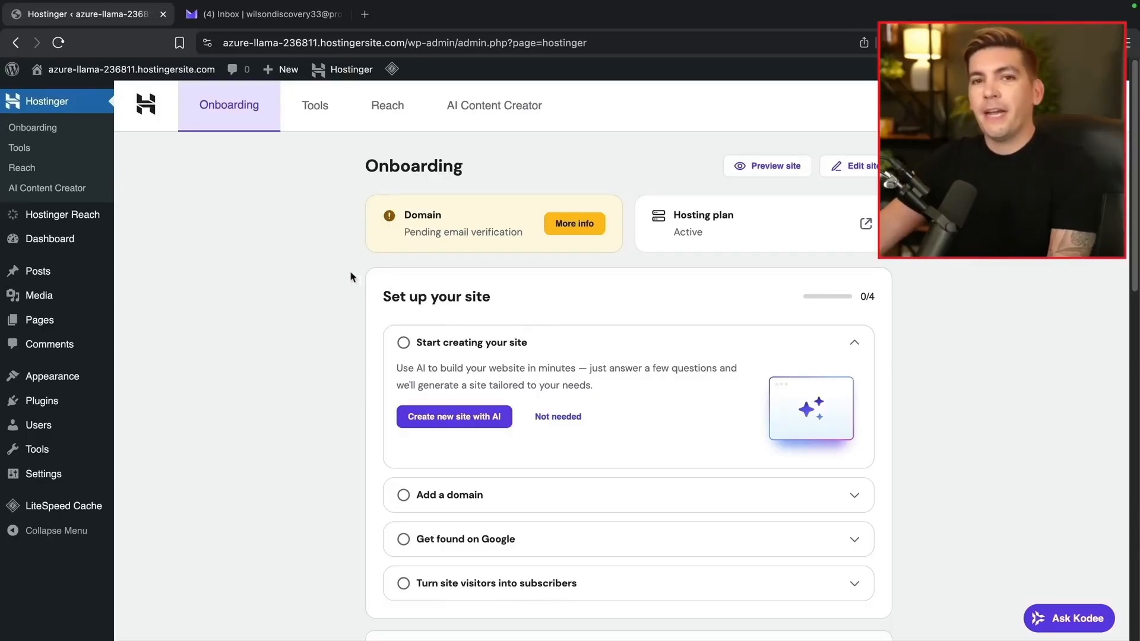
{"action": "mouse_move", "coordinate": [96, 74]}
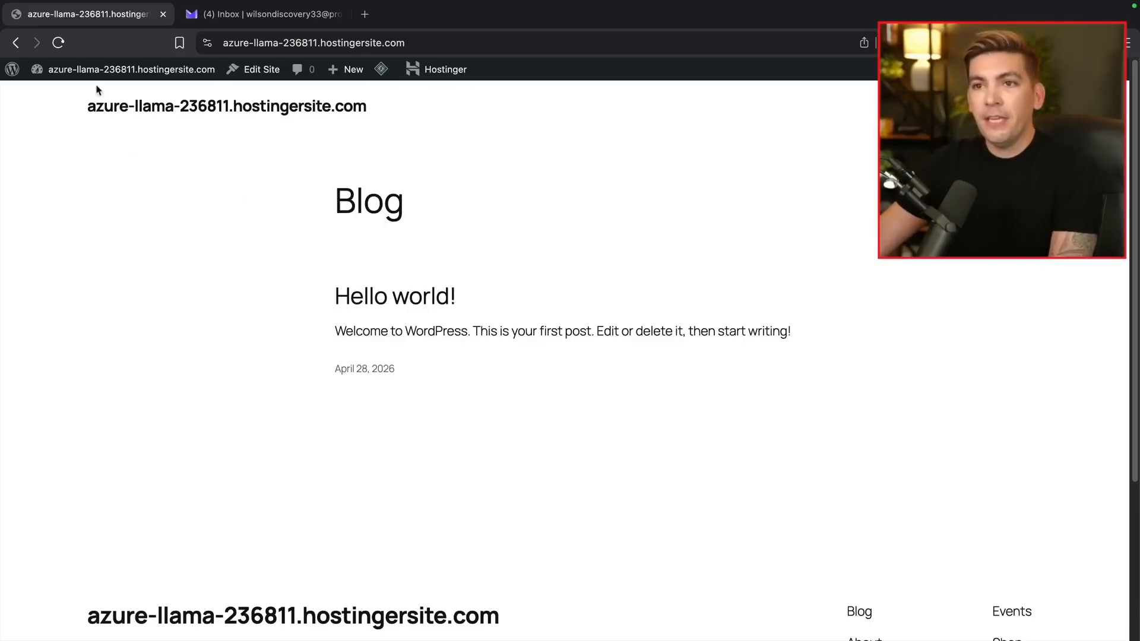
{"action": "left_click", "coordinate": [77, 95]}
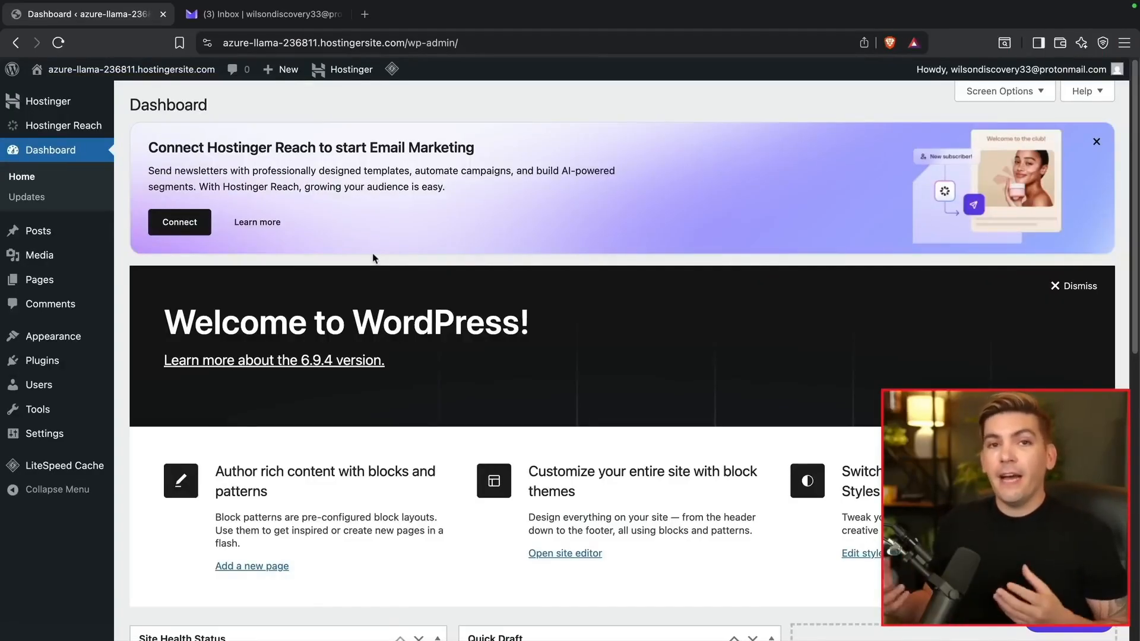
{"action": "left_click_drag", "start_coordinate": [473, 46], "coordinate": [209, 39]}
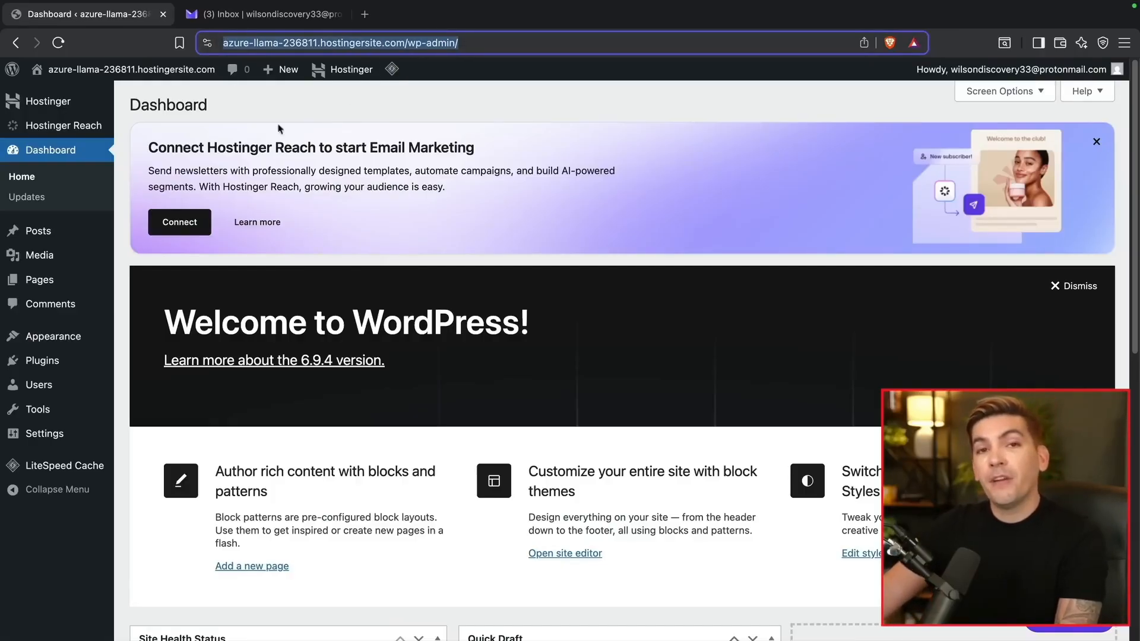
In Proton Mail, verify the Hostinger account email from its verification message
{"action": "left_click", "coordinate": [270, 21]}
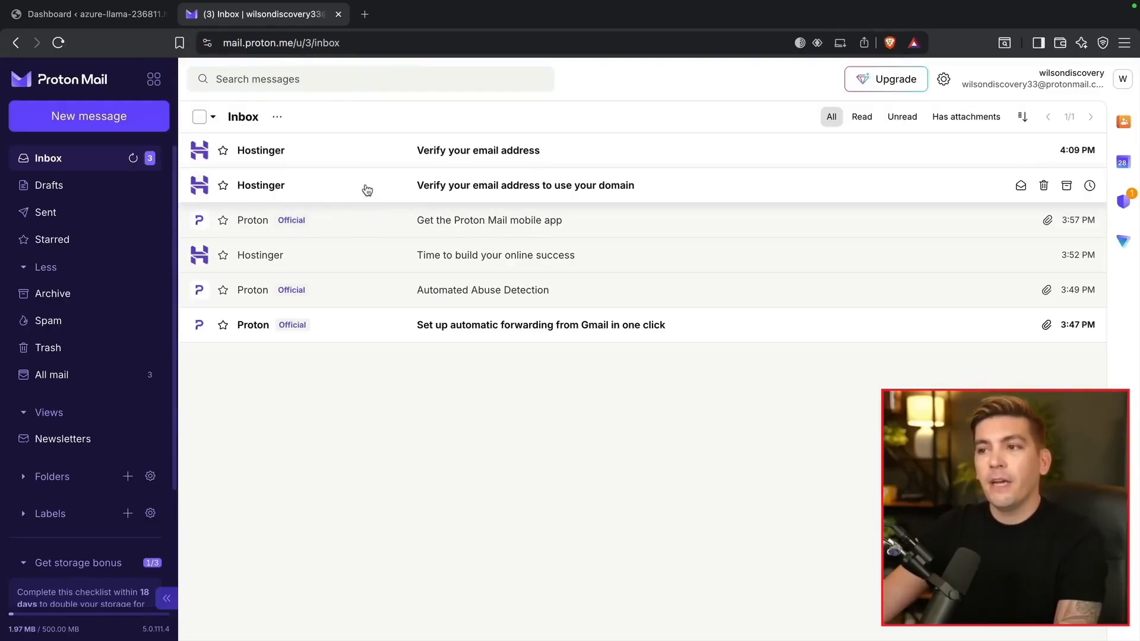
{"action": "left_click", "coordinate": [493, 157]}
{"action": "scroll", "coordinate": [615, 376], "scroll_direction": "down", "scroll_amount": 2}
{"action": "scroll", "coordinate": [615, 376], "scroll_direction": "down", "scroll_amount": 1}
{"action": "left_click", "coordinate": [648, 497]}
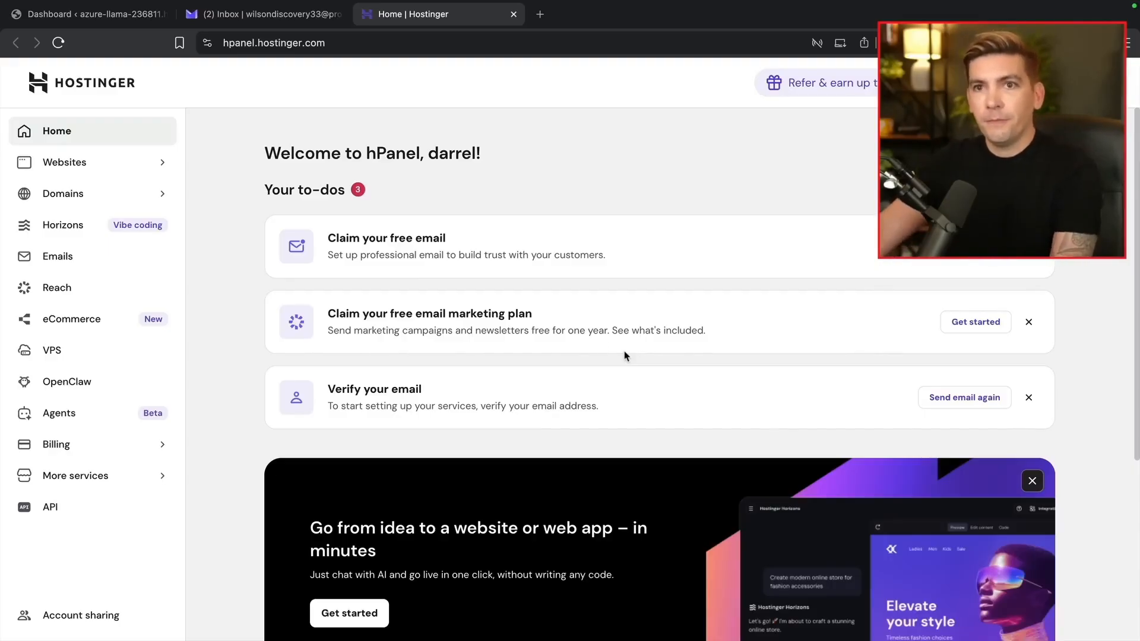
Open the domain verification email and verify the domain contact email
{"action": "left_click", "coordinate": [290, 23]}
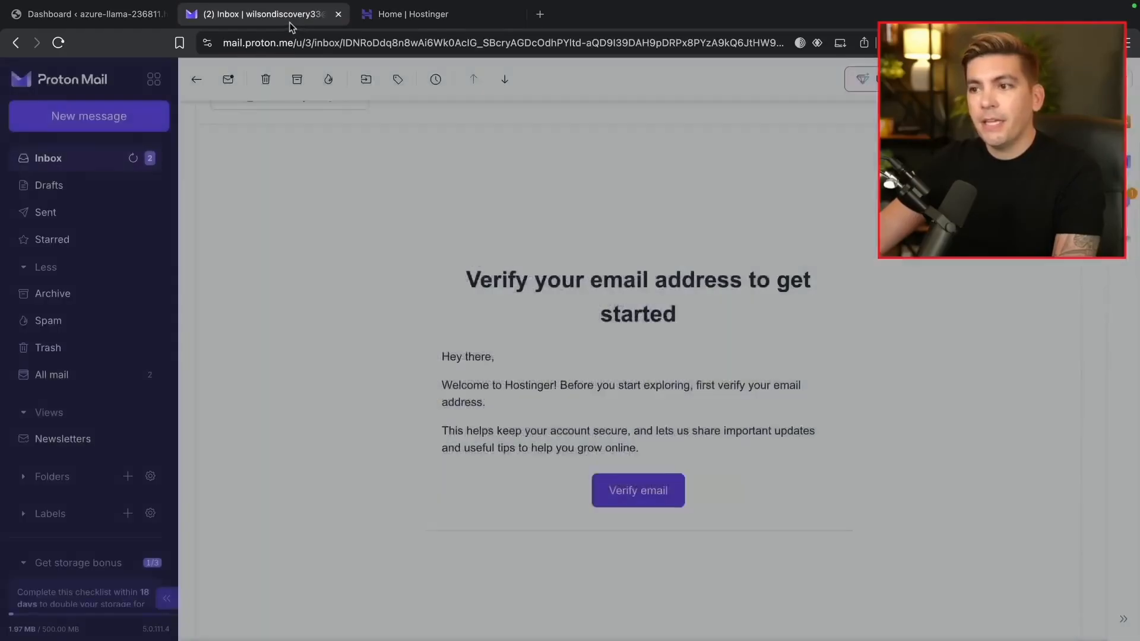
{"action": "left_click", "coordinate": [114, 160]}
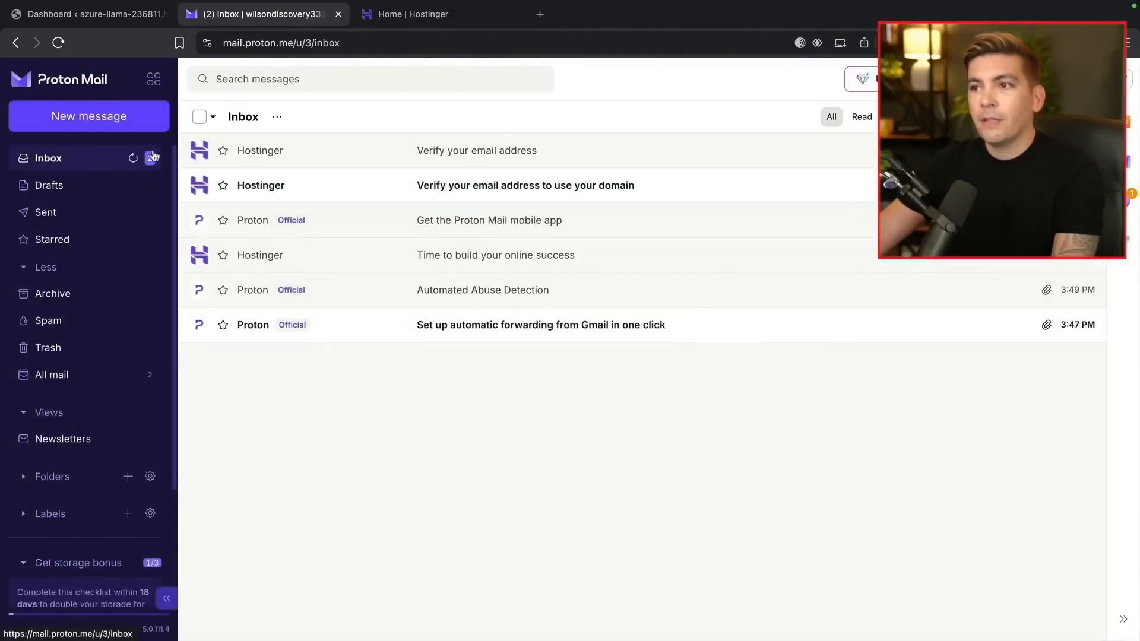
{"action": "left_click", "coordinate": [495, 188]}
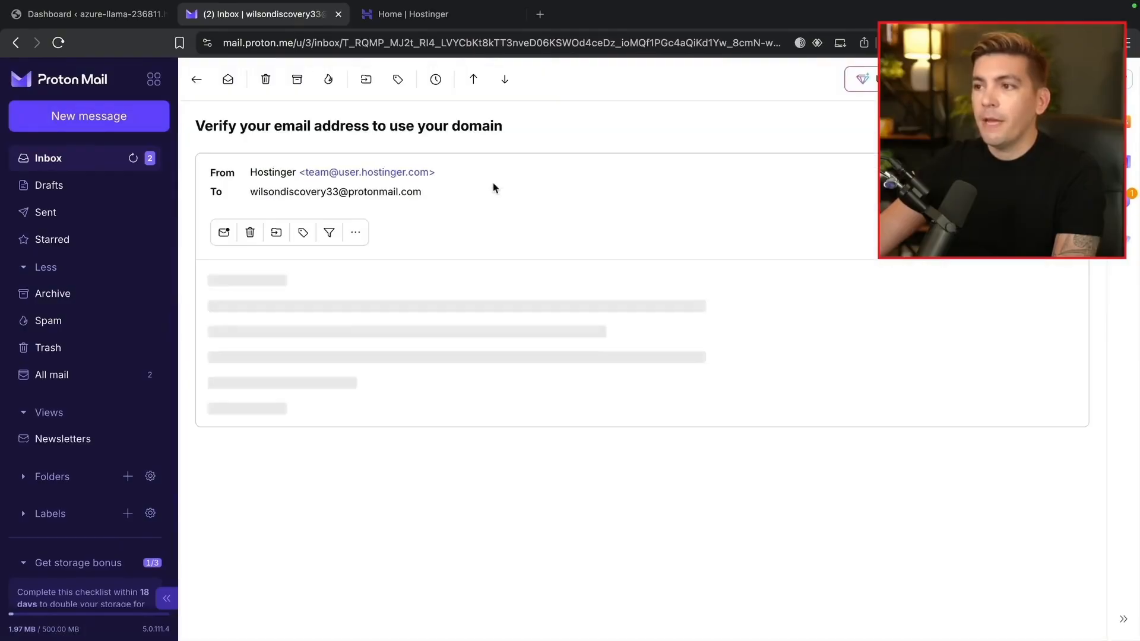
{"action": "scroll", "coordinate": [575, 279], "scroll_direction": "down", "scroll_amount": 3}
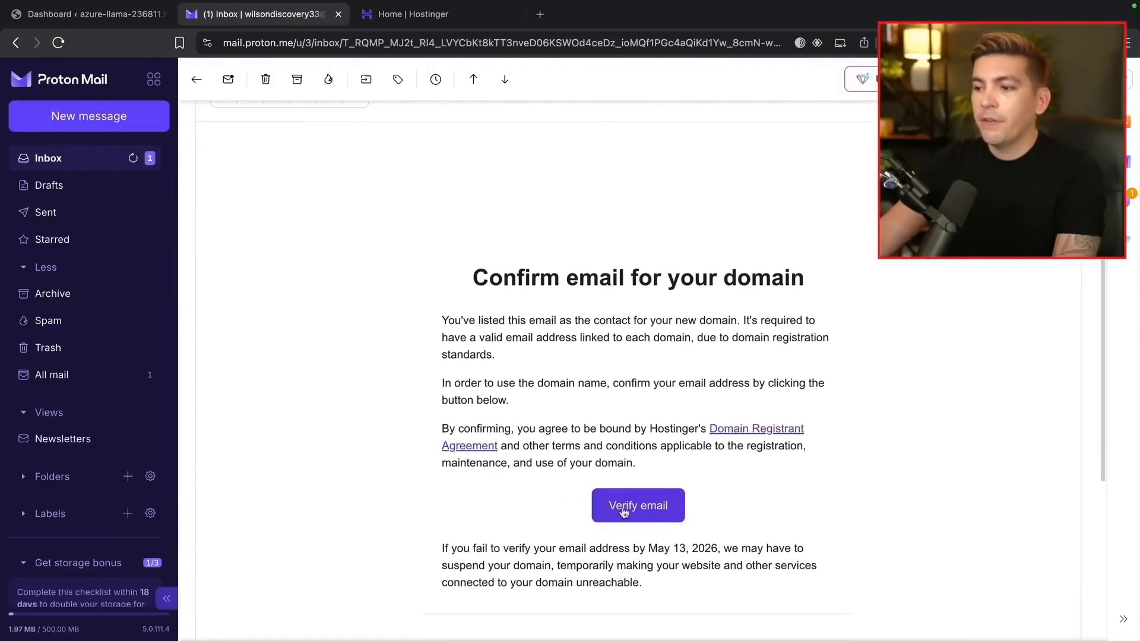
{"action": "left_click", "coordinate": [663, 516]}
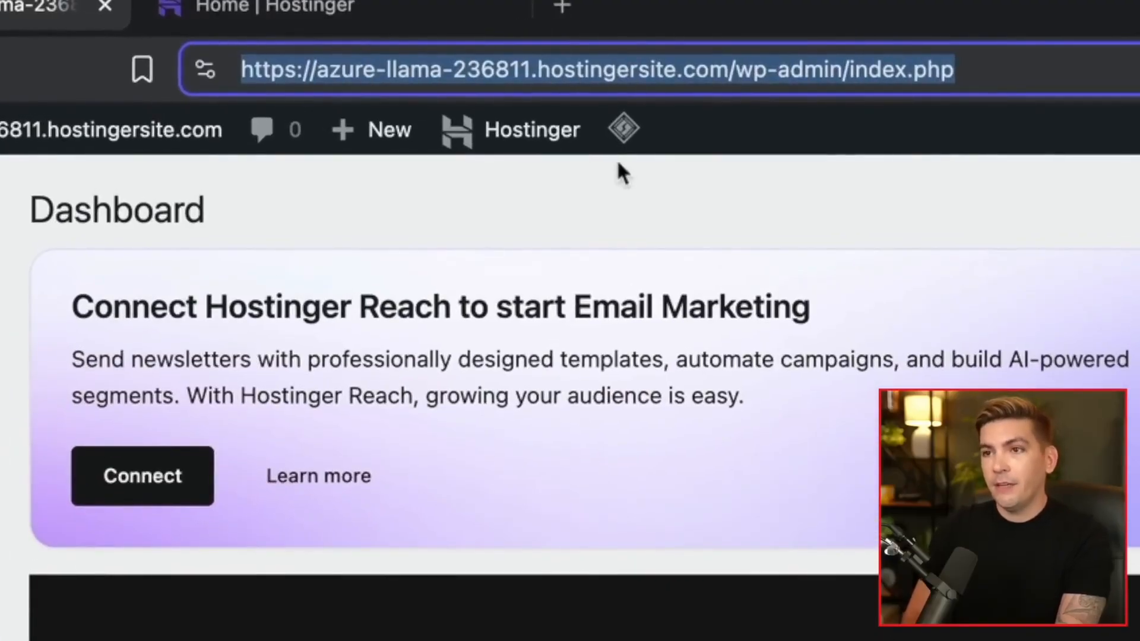
Load oriontutorial.com/wp-admin, then visit the live site's front page
{"action": "type", "text": "oriontutori"}
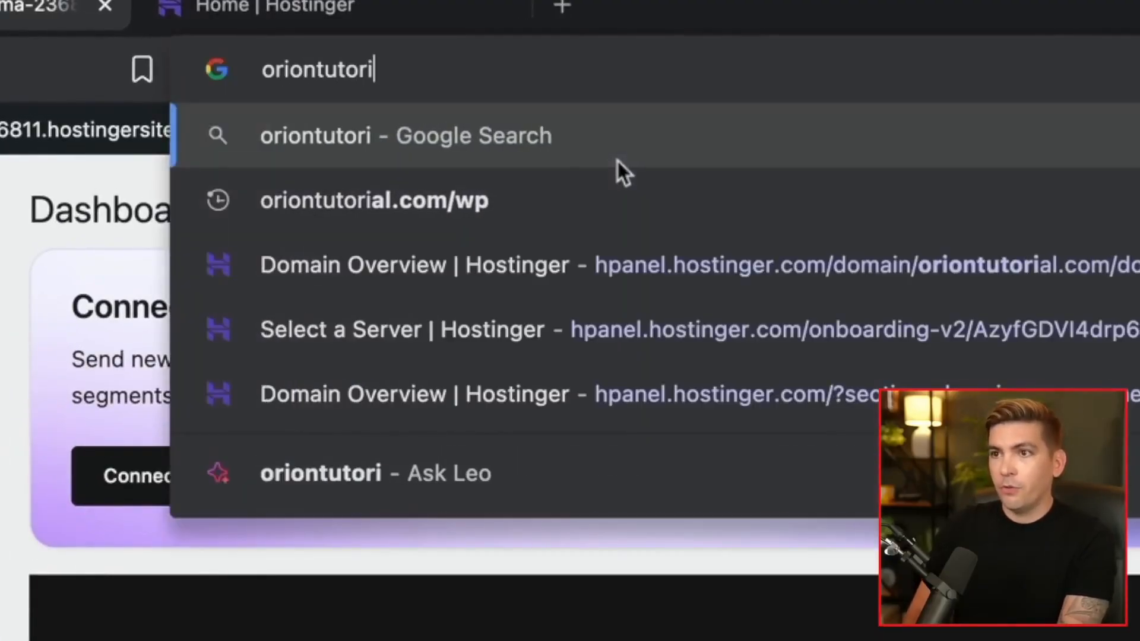
{"action": "type", "text": "al.com"}
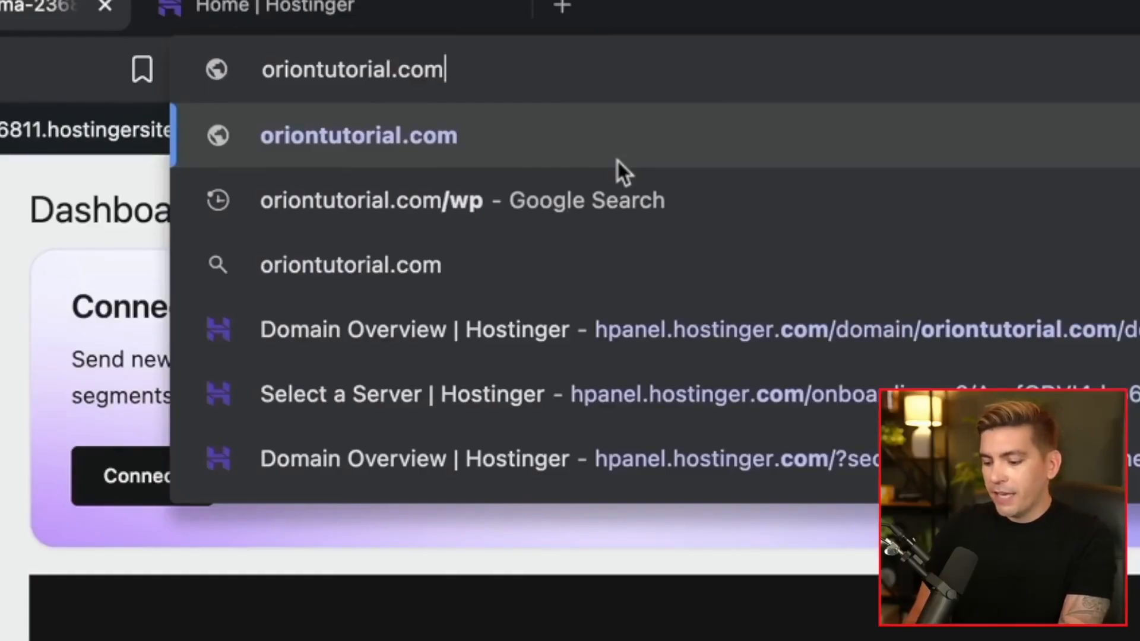
{"action": "type", "text": "/wp-adm"}
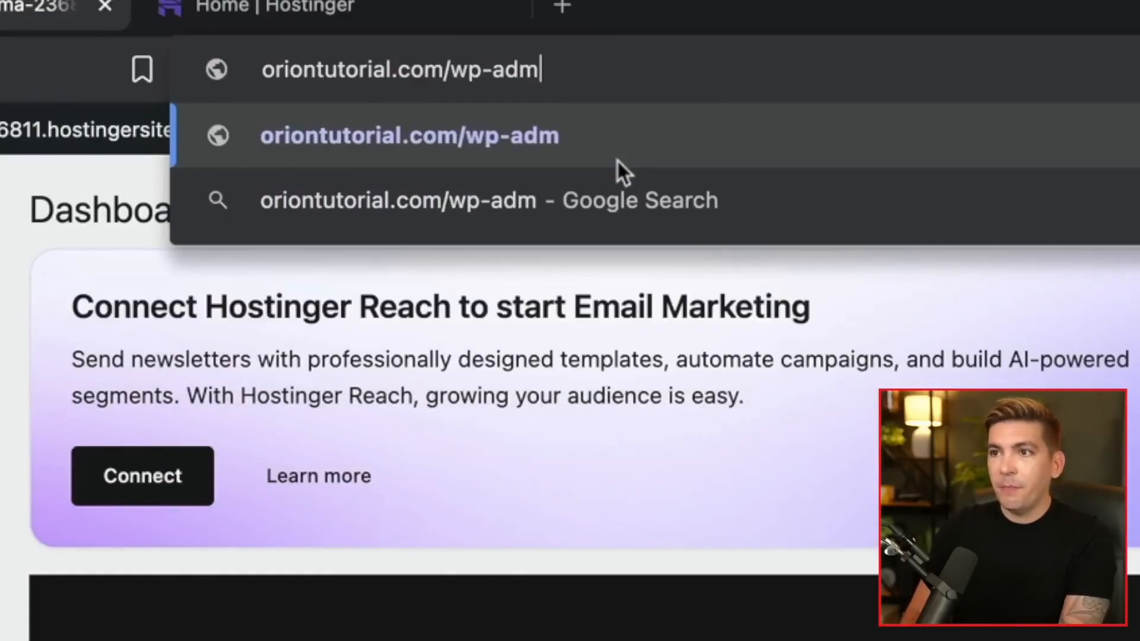
{"action": "type", "text": "in"}
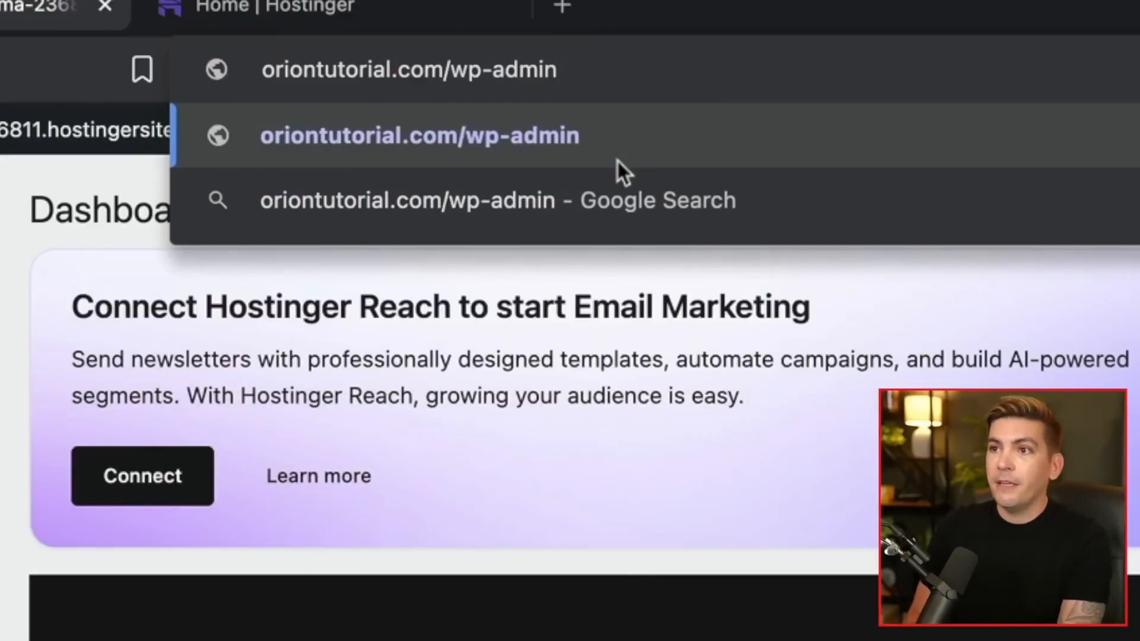
{"action": "key", "text": "Return"}
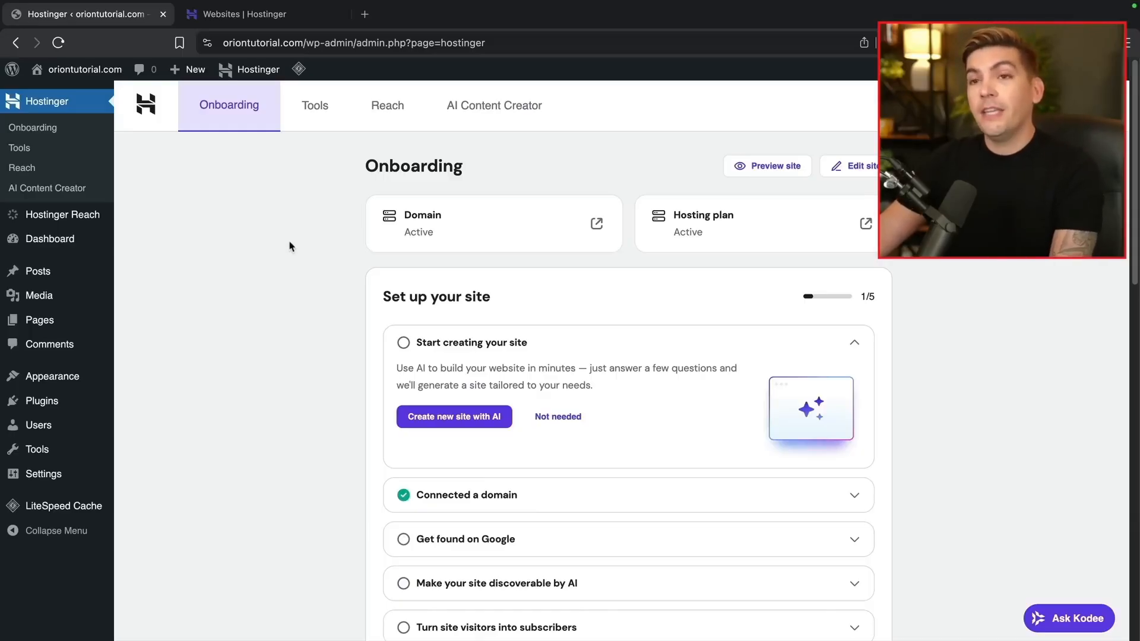
{"action": "mouse_move", "coordinate": [90, 78]}
{"action": "left_click", "coordinate": [66, 97]}
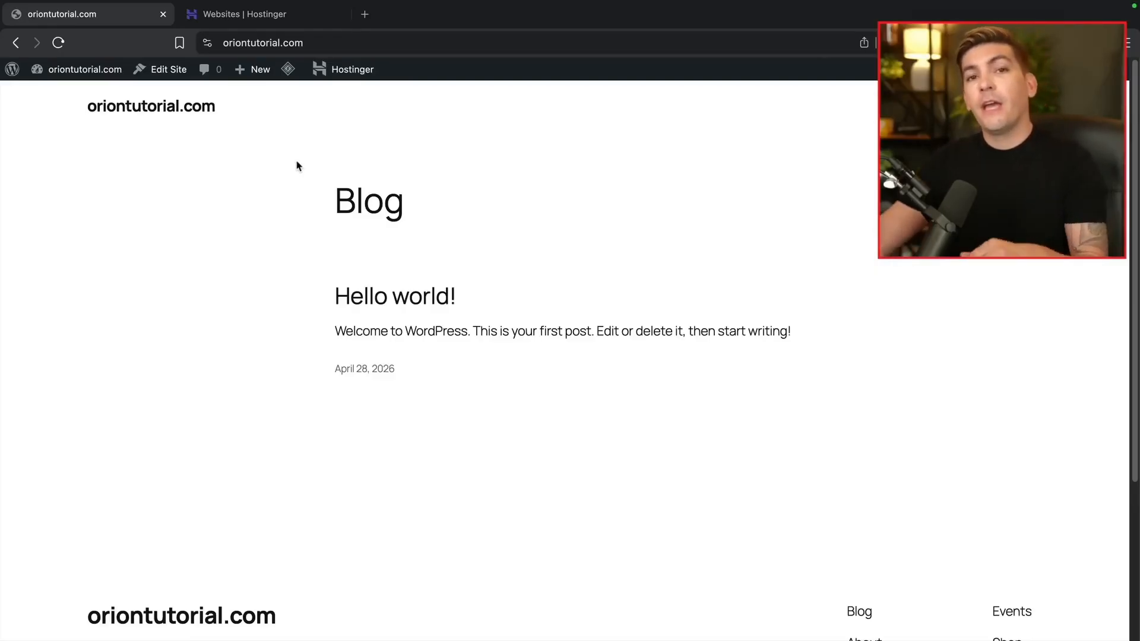
Go back to hPanel's Websites list and open WP Admin for oriontutorial.com
{"action": "left_click", "coordinate": [266, 23]}
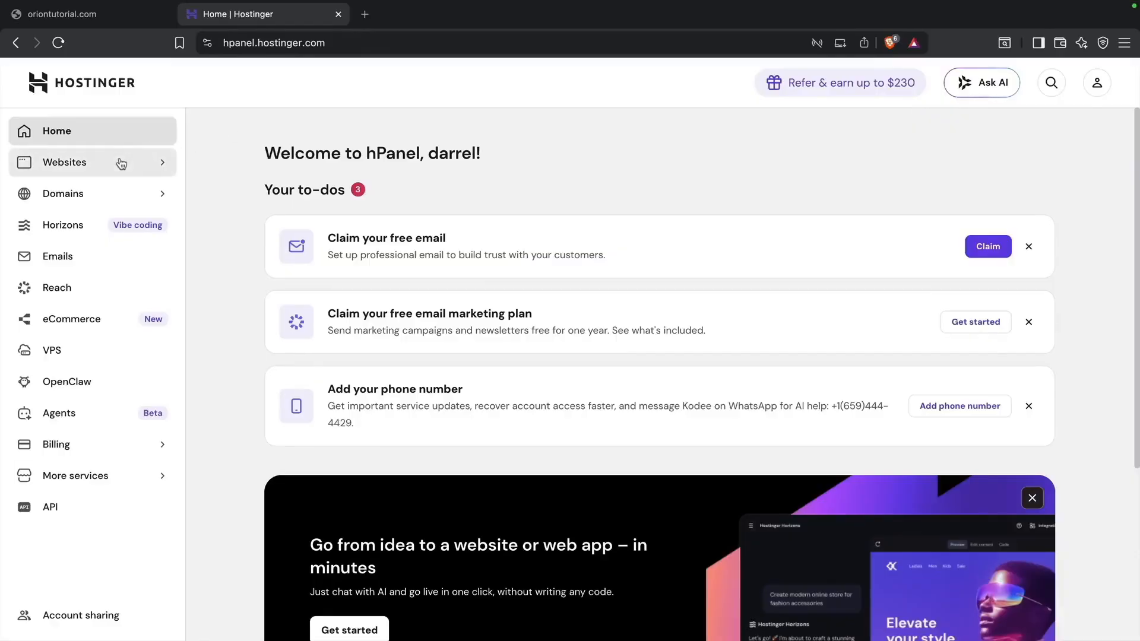
{"action": "left_click", "coordinate": [118, 164]}
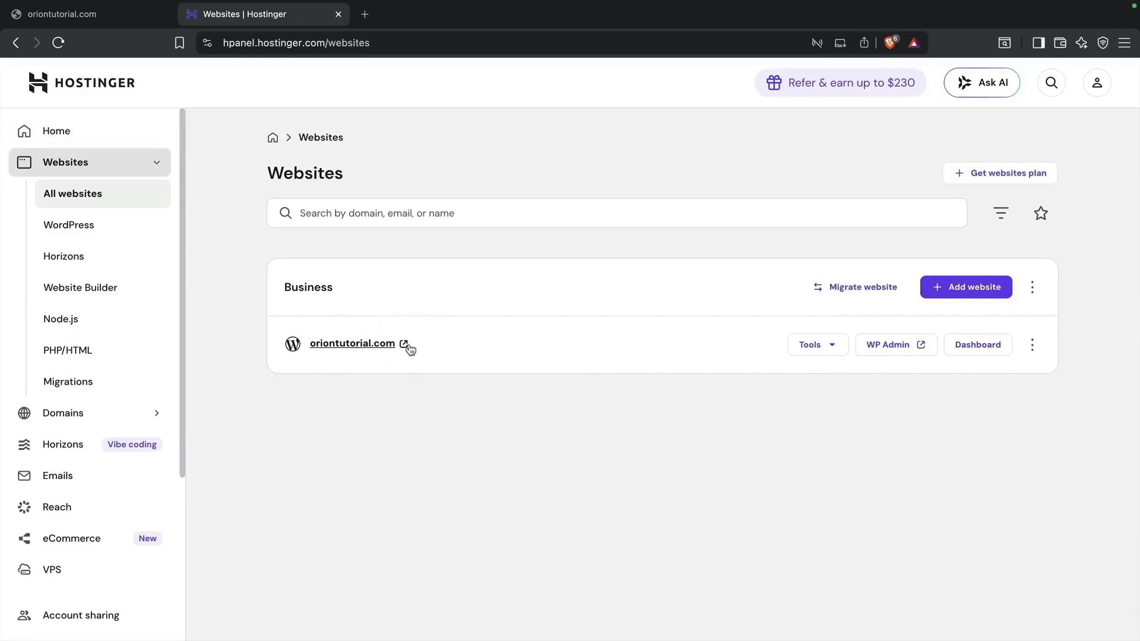
{"action": "left_click", "coordinate": [876, 355]}
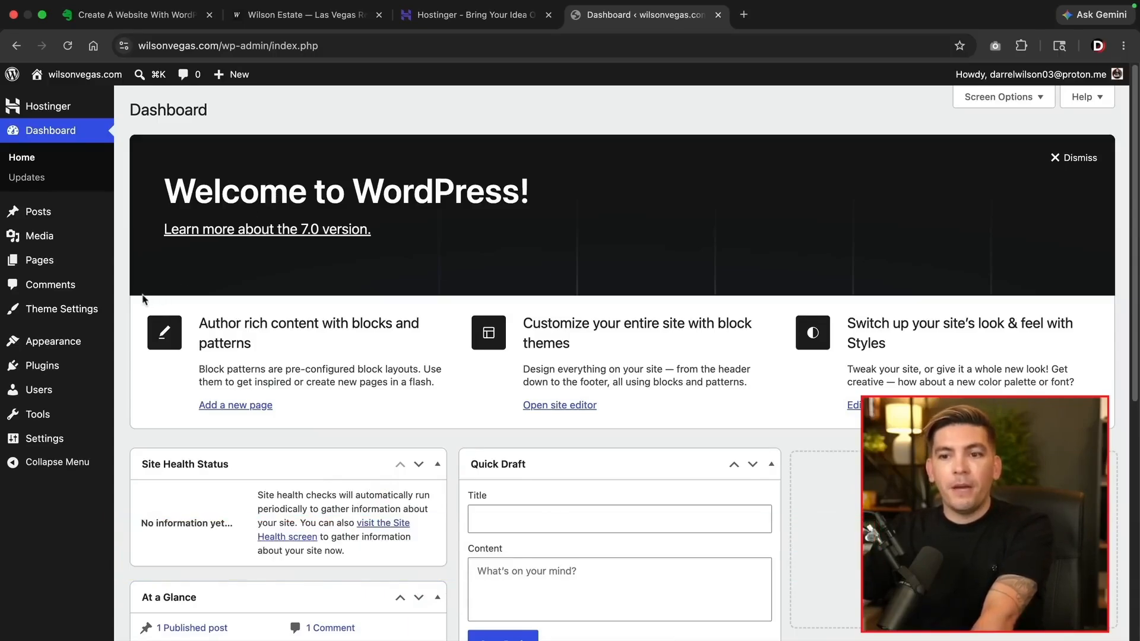
Install and activate the Astra theme, then dismiss its 'Thank you for choosing Astra!' banner
{"action": "mouse_move", "coordinate": [74, 342]}
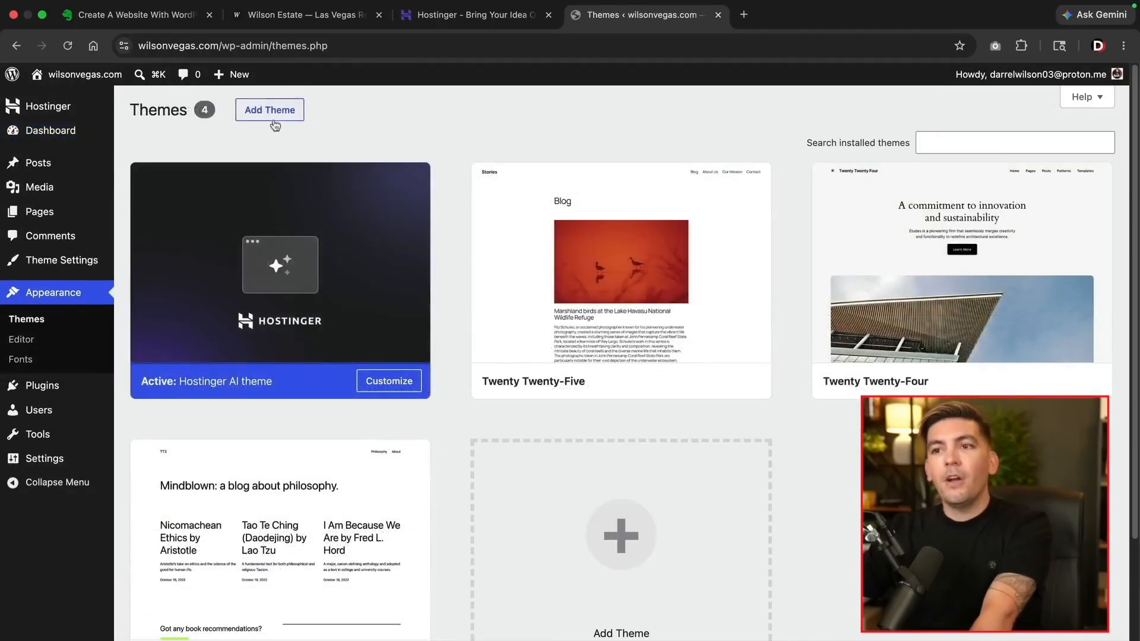
{"action": "left_click", "coordinate": [291, 113]}
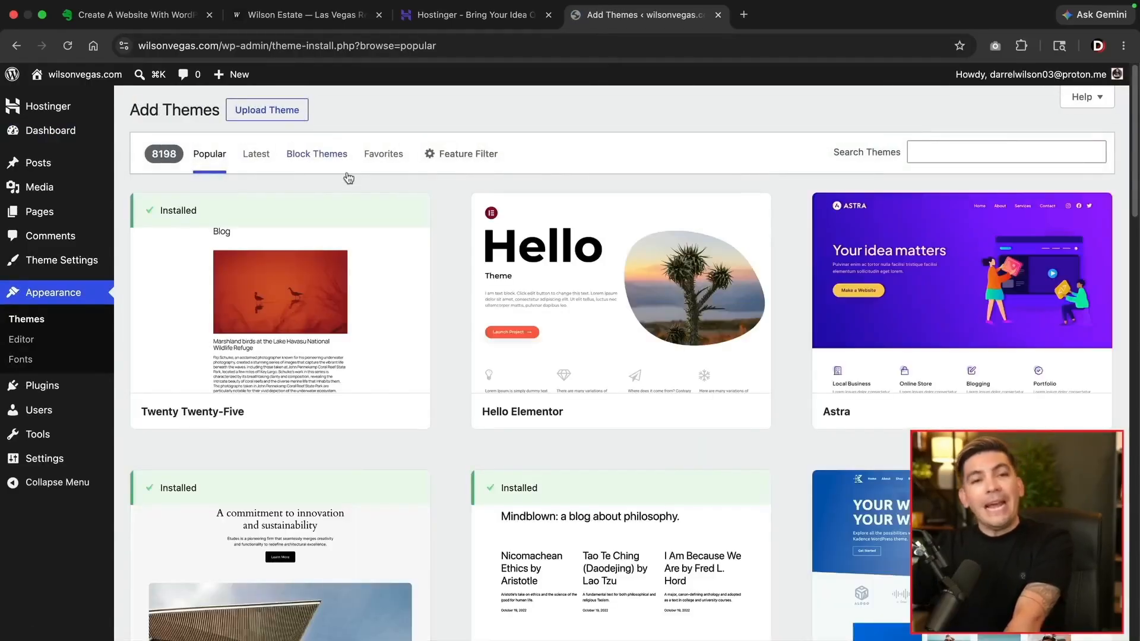
{"action": "mouse_move", "coordinate": [543, 260]}
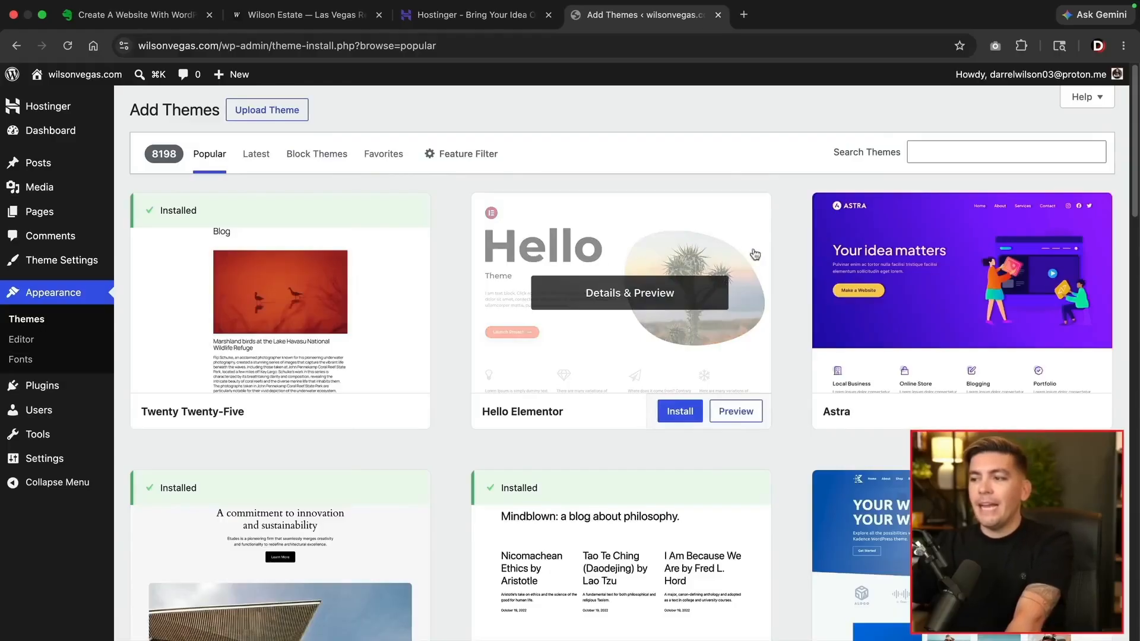
{"action": "mouse_move", "coordinate": [878, 363]}
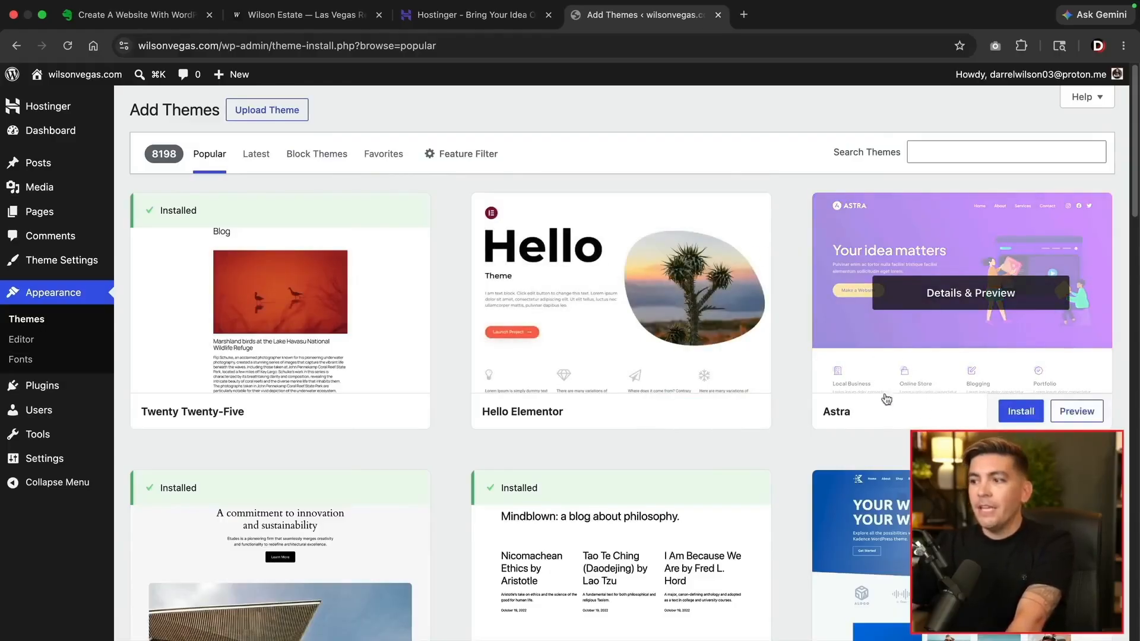
{"action": "left_click", "coordinate": [1021, 416]}
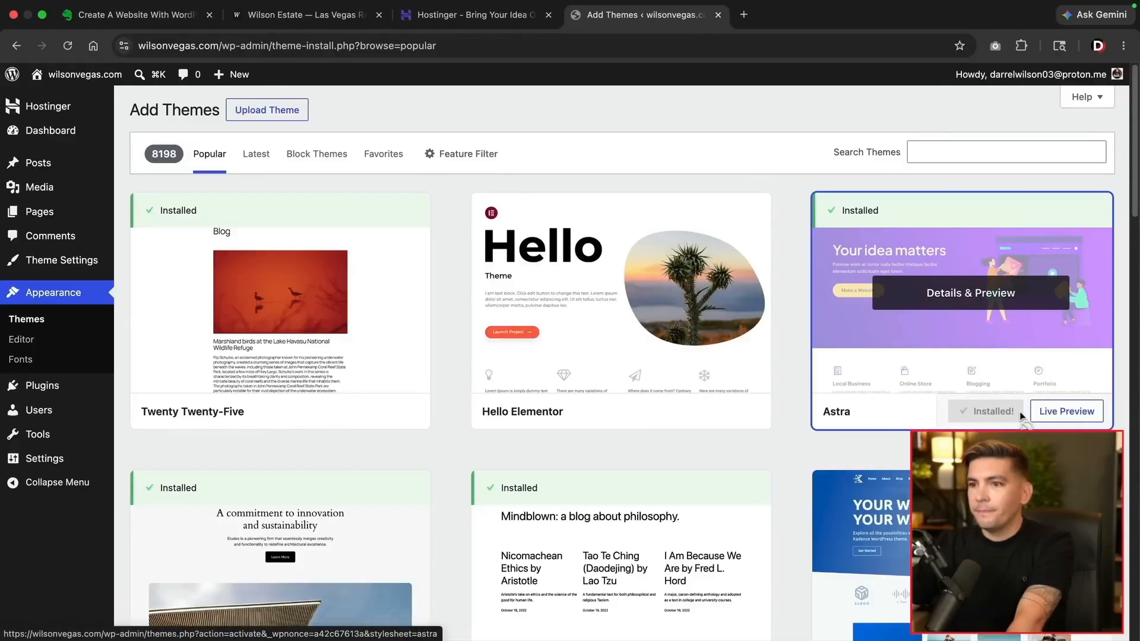
{"action": "left_click", "coordinate": [1002, 417]}
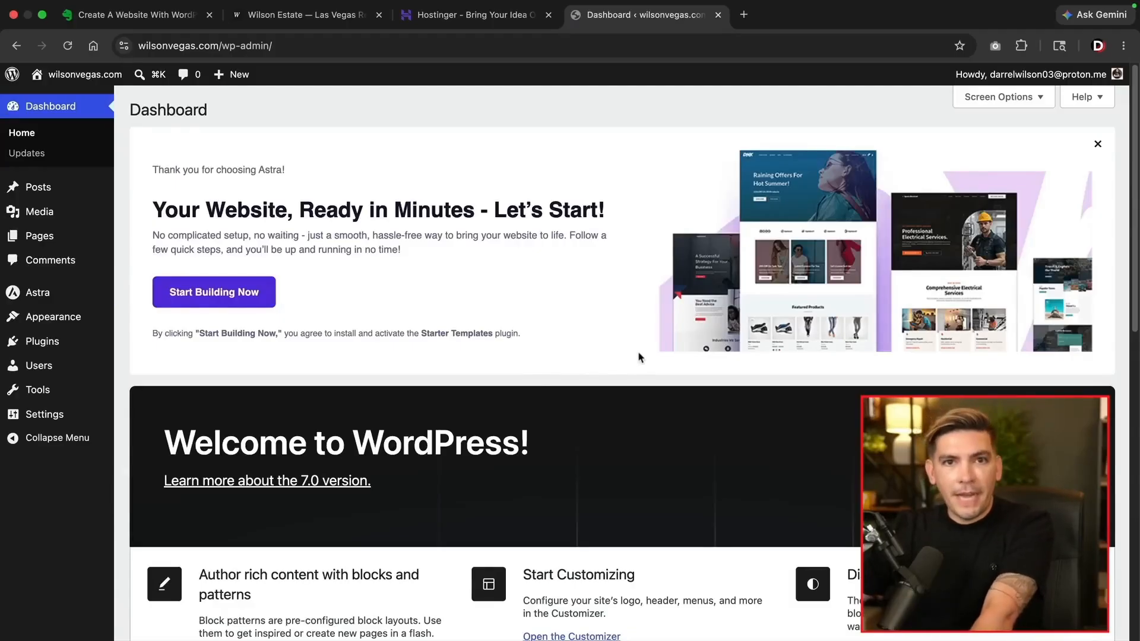
{"action": "left_click", "coordinate": [1097, 147]}
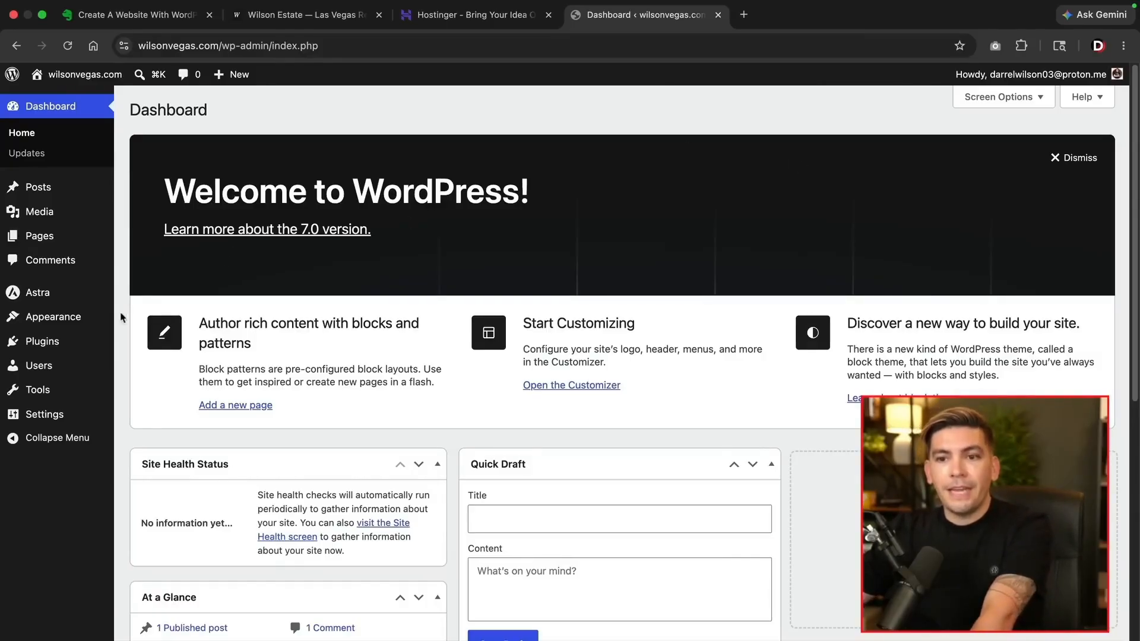
Find Elementor Website Builder under Add Plugin, install and activate it, and close the tour popup
{"action": "mouse_move", "coordinate": [66, 349]}
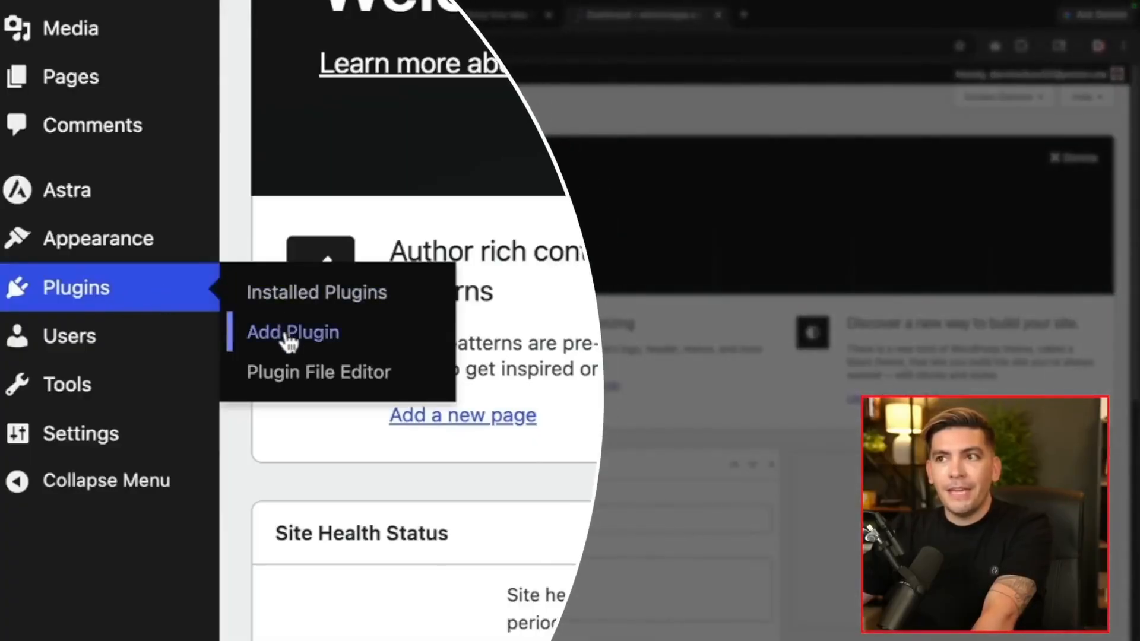
{"action": "left_click", "coordinate": [288, 334]}
{"action": "left_click", "coordinate": [883, 172]}
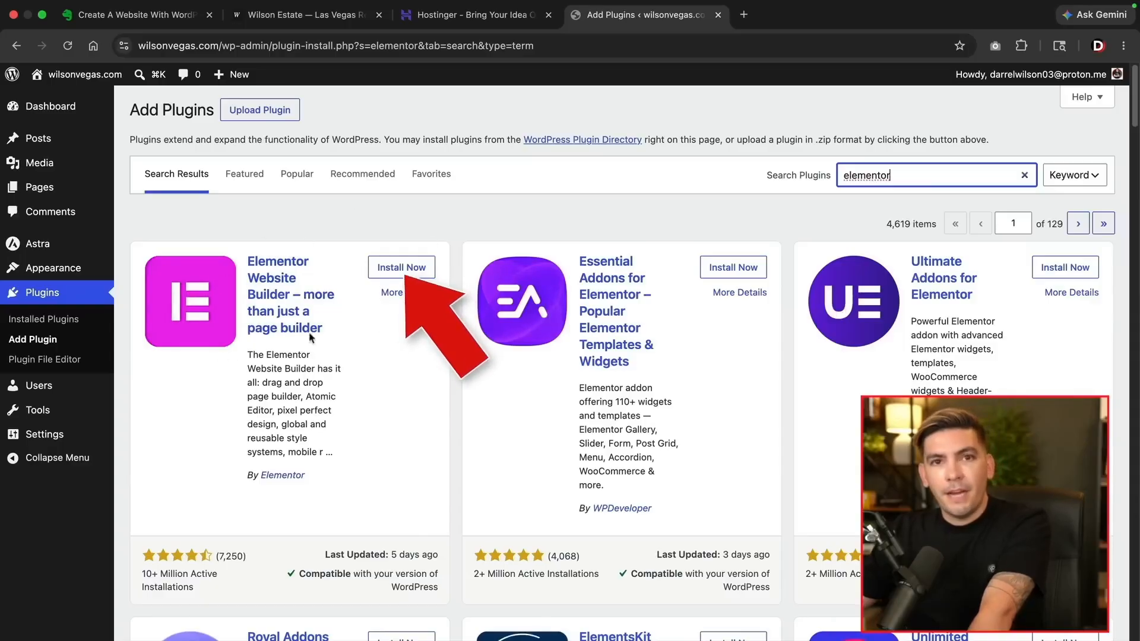
{"action": "left_click", "coordinate": [410, 271]}
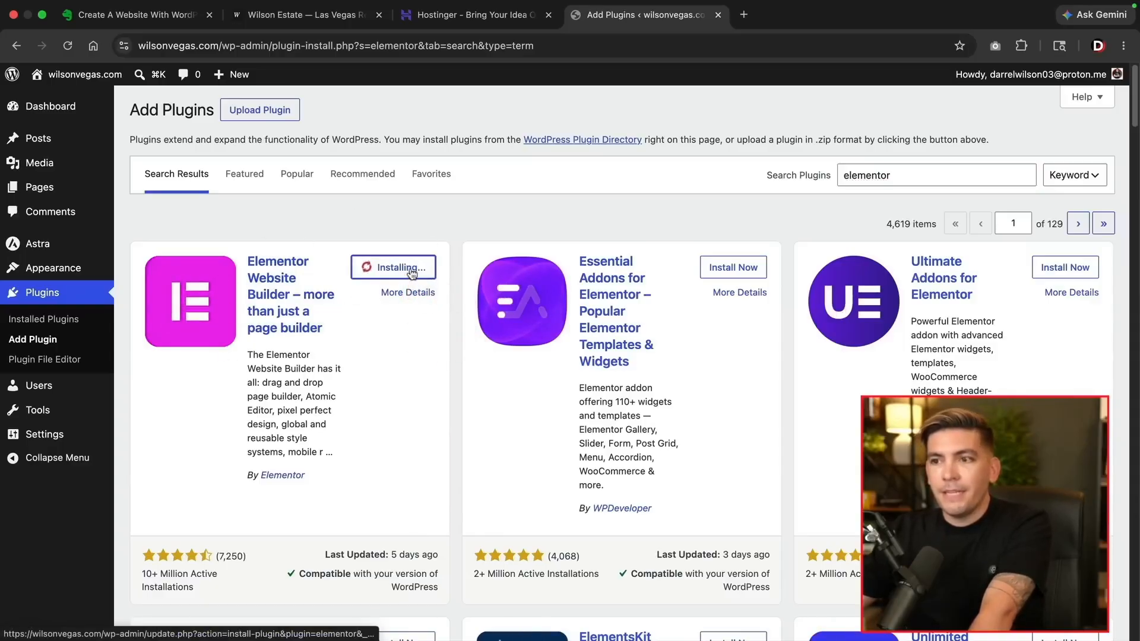
{"action": "left_click", "coordinate": [399, 269]}
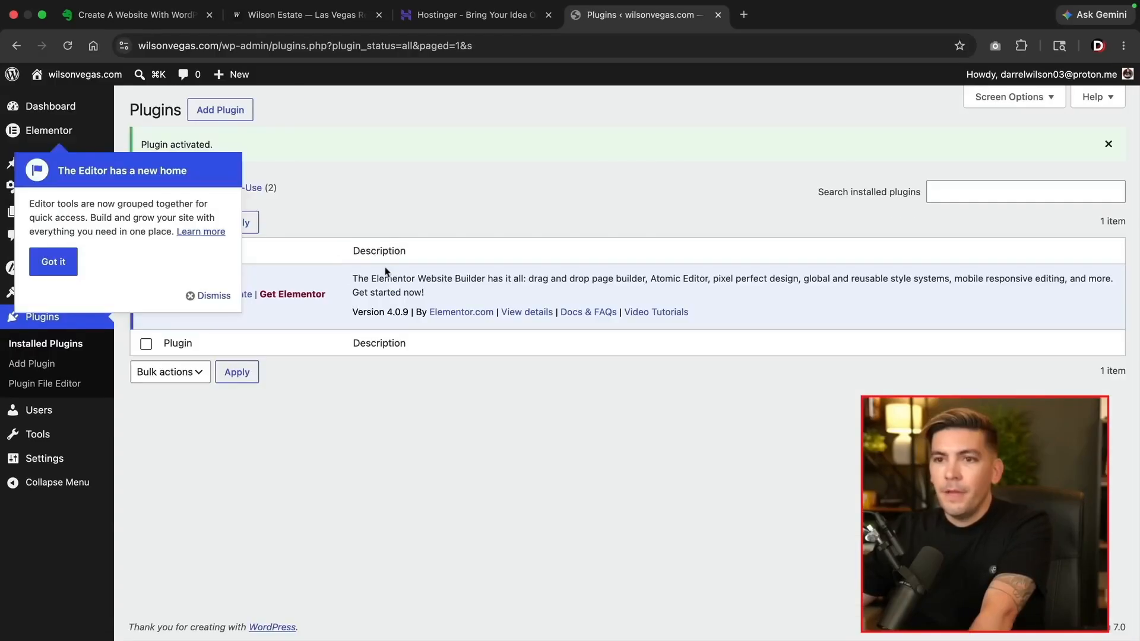
{"action": "left_click", "coordinate": [212, 296]}
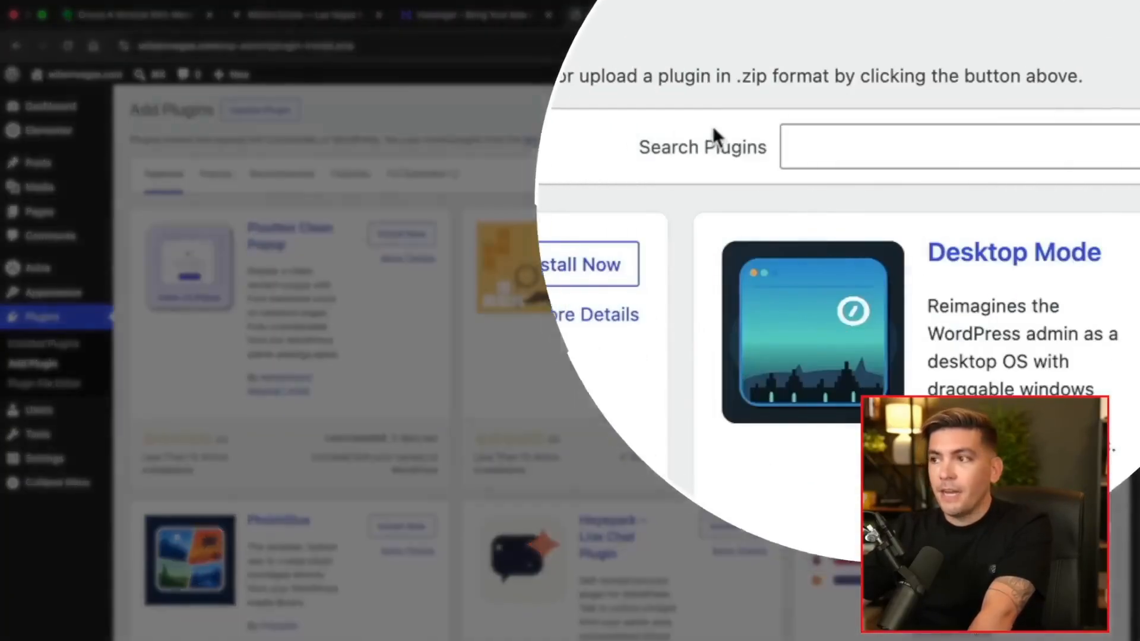
Search 'wp forms', install and activate WPForms Lite, then return to Add Plugin
{"action": "left_click", "coordinate": [991, 171]}
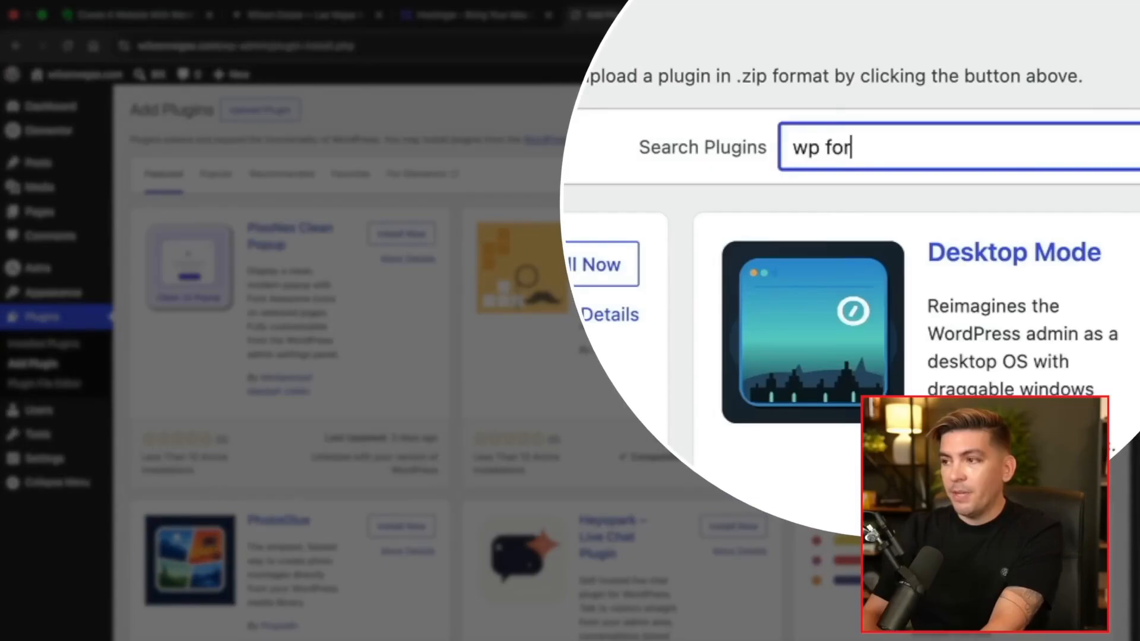
{"action": "type", "text": "wp forms"}
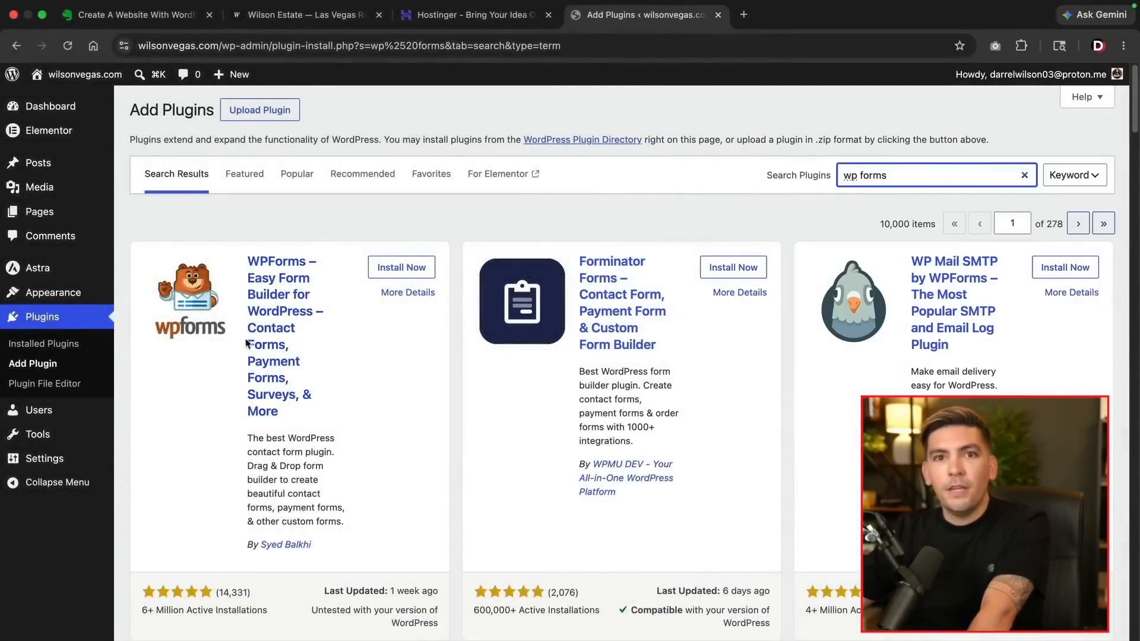
{"action": "left_click", "coordinate": [396, 268]}
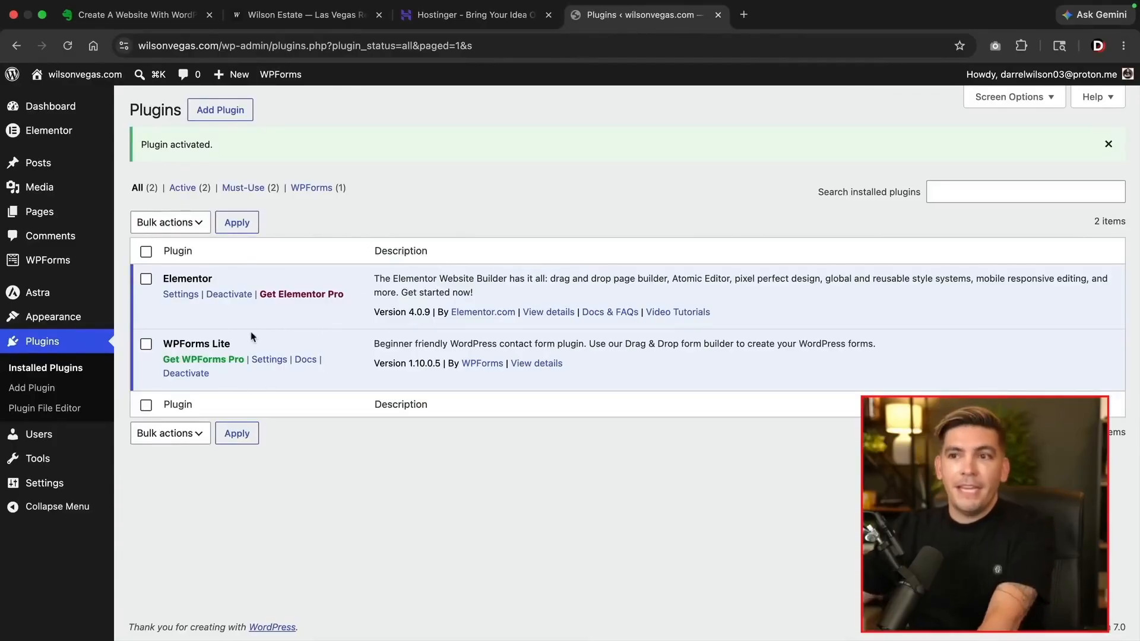
{"action": "left_click", "coordinate": [229, 111]}
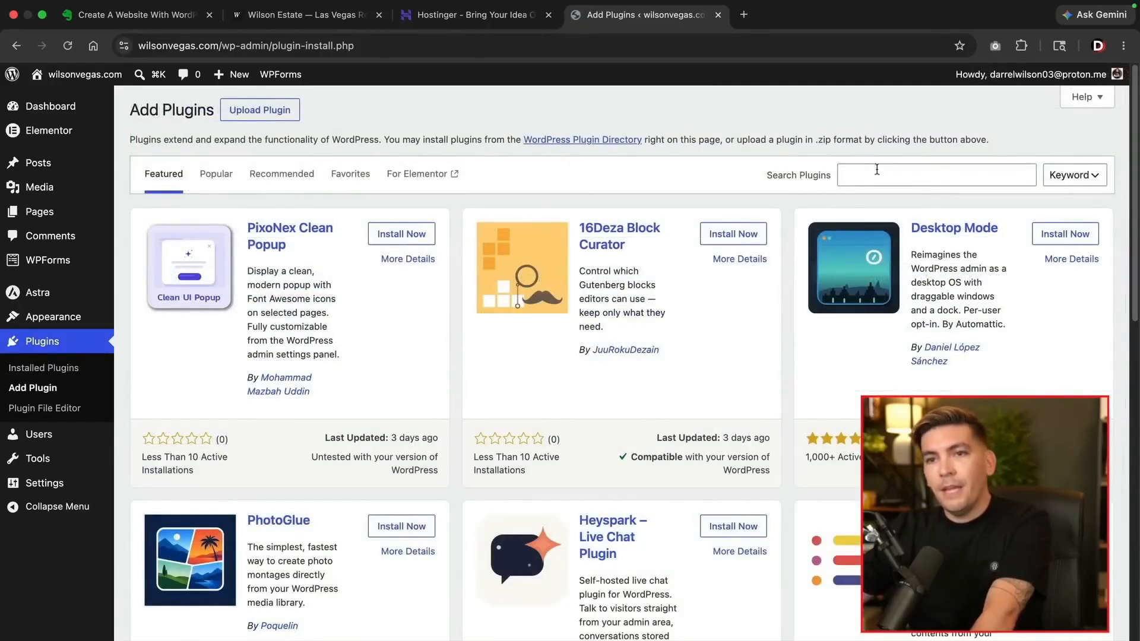
Review and install Xpro Theme Builder for Elementor, then install and activate the required Xpro Elementor Addons
{"action": "left_click", "coordinate": [877, 170]}
{"action": "type", "text": "cx"}
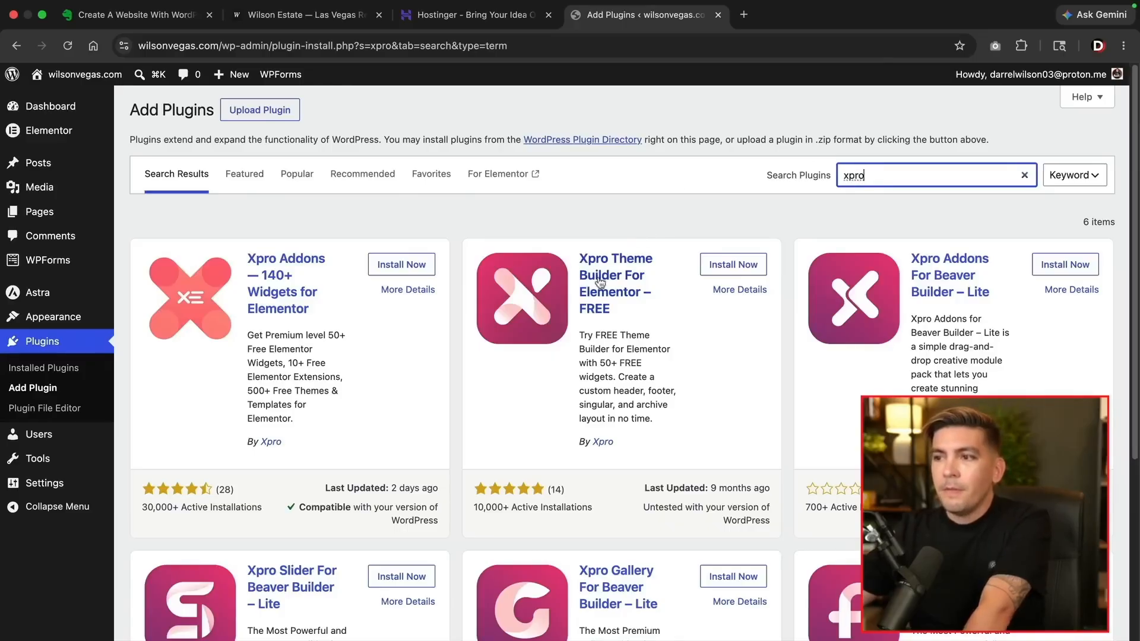
{"action": "left_click", "coordinate": [600, 282]}
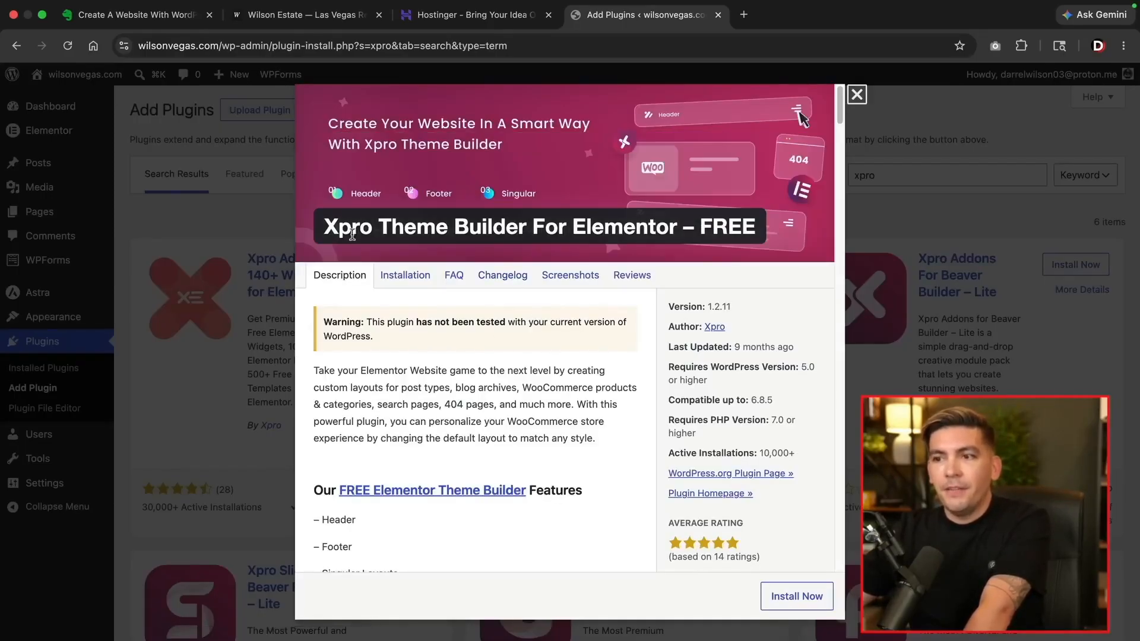
{"action": "left_click", "coordinate": [856, 96]}
{"action": "left_click", "coordinate": [731, 270]}
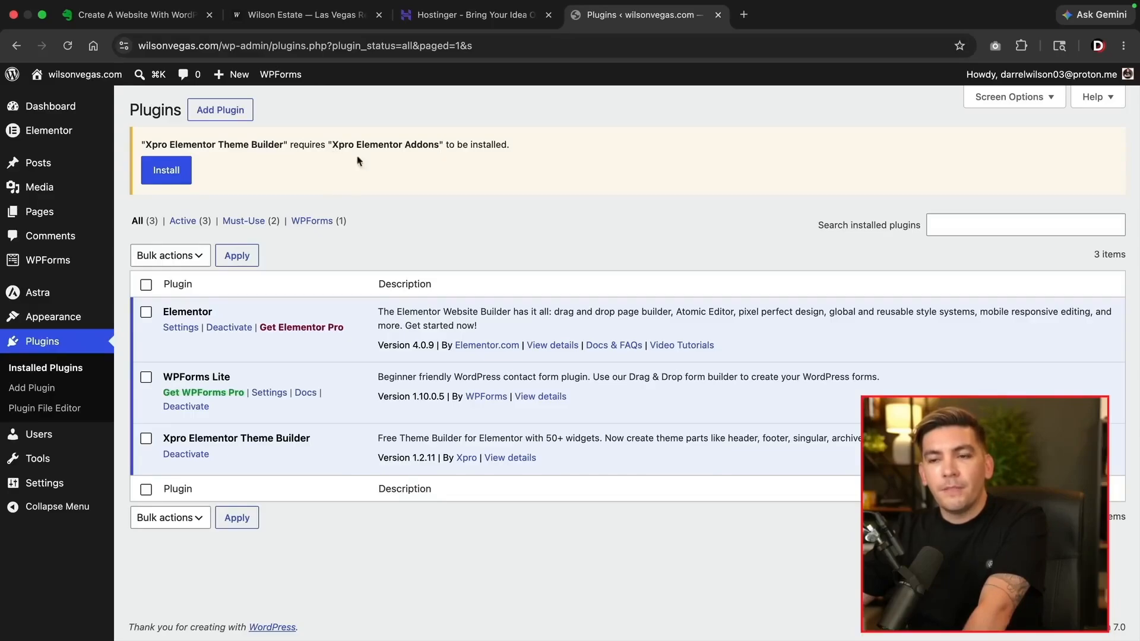
{"action": "left_click", "coordinate": [167, 171]}
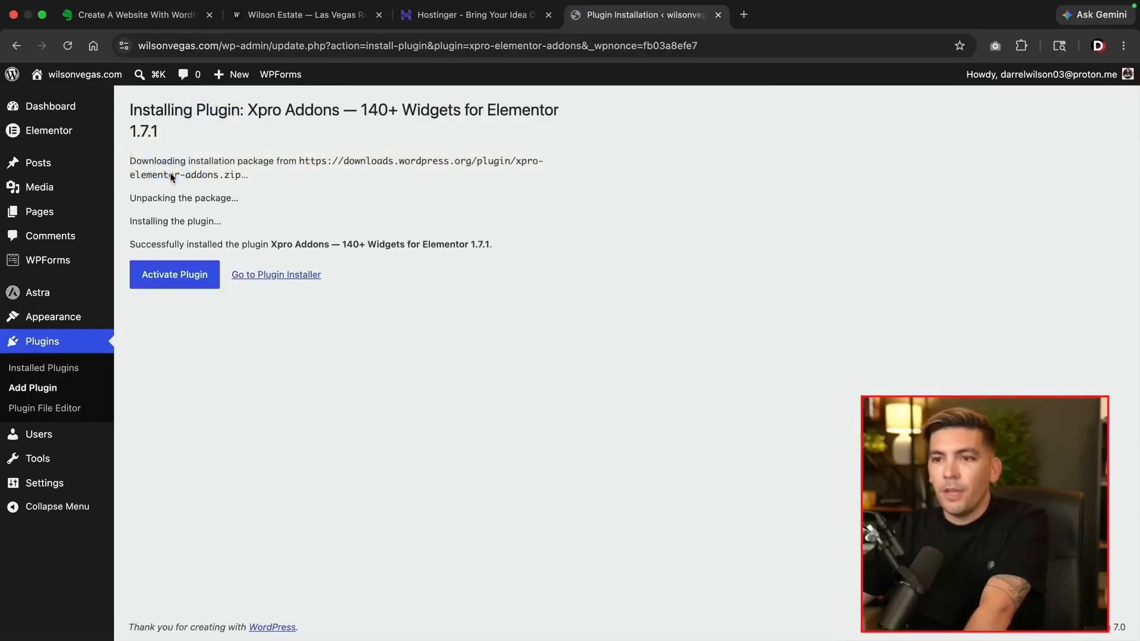
{"action": "left_click", "coordinate": [171, 278]}
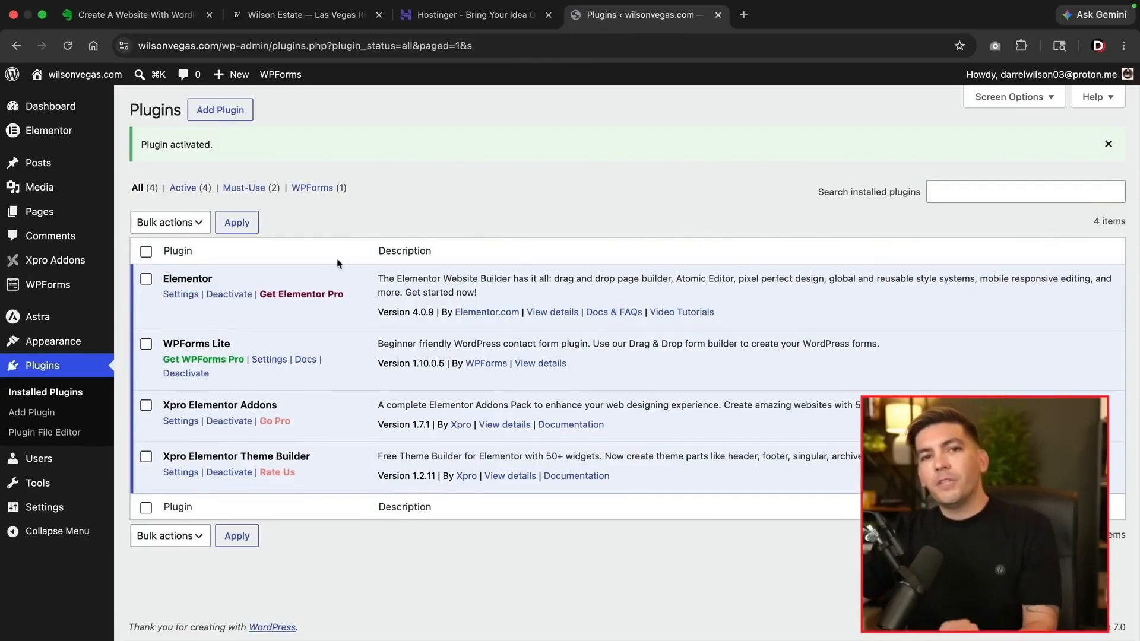
Compare the Wilson Estate site preview with the WordPress plugins list, switching between the two tabs
{"action": "left_click_drag", "start_coordinate": [166, 406], "coordinate": [297, 409]}
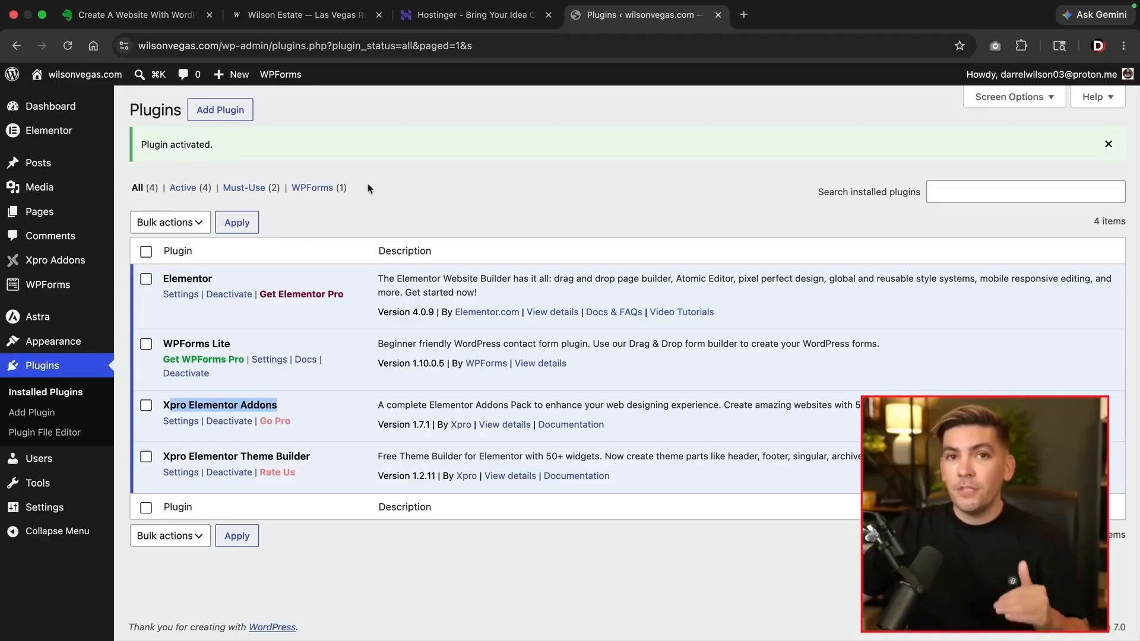
{"action": "left_click", "coordinate": [291, 16]}
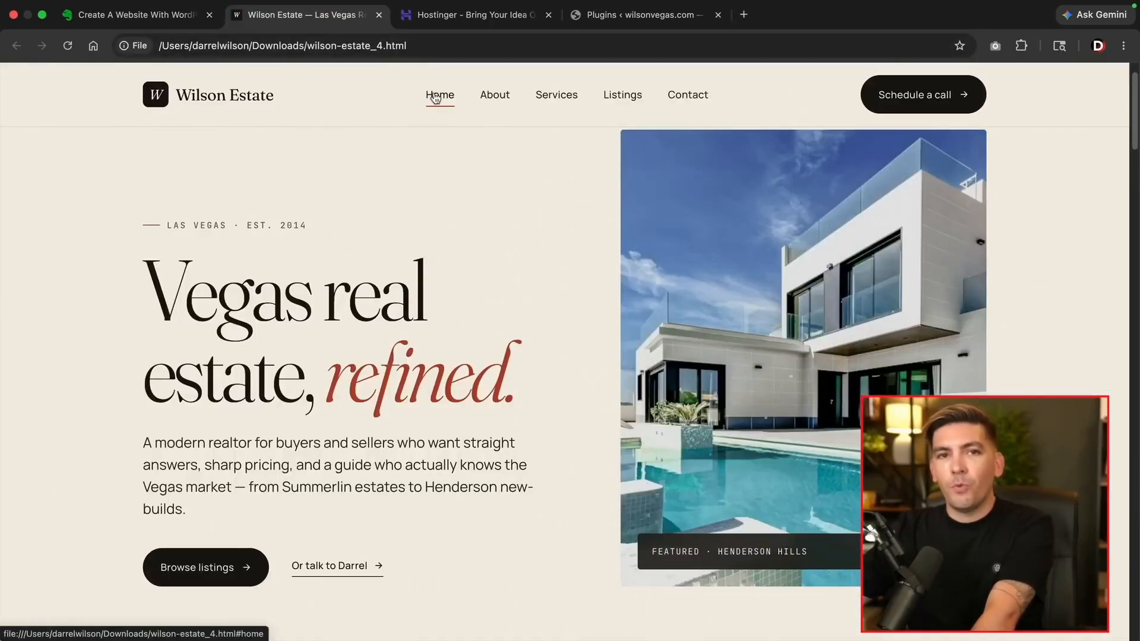
{"action": "left_click", "coordinate": [621, 16]}
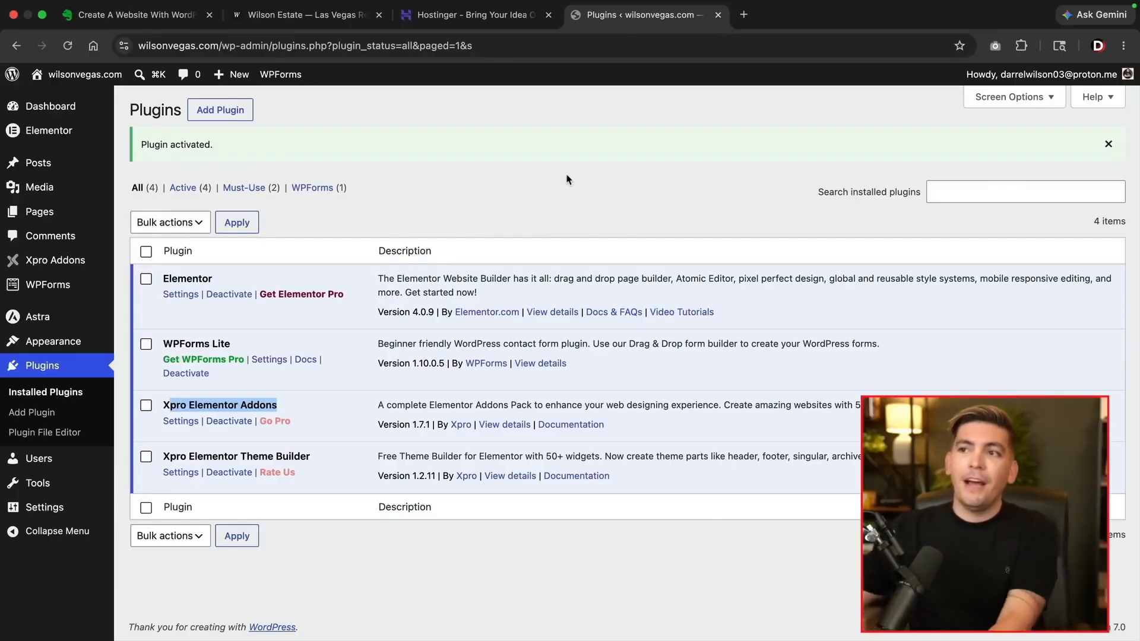
{"action": "left_click", "coordinate": [342, 28]}
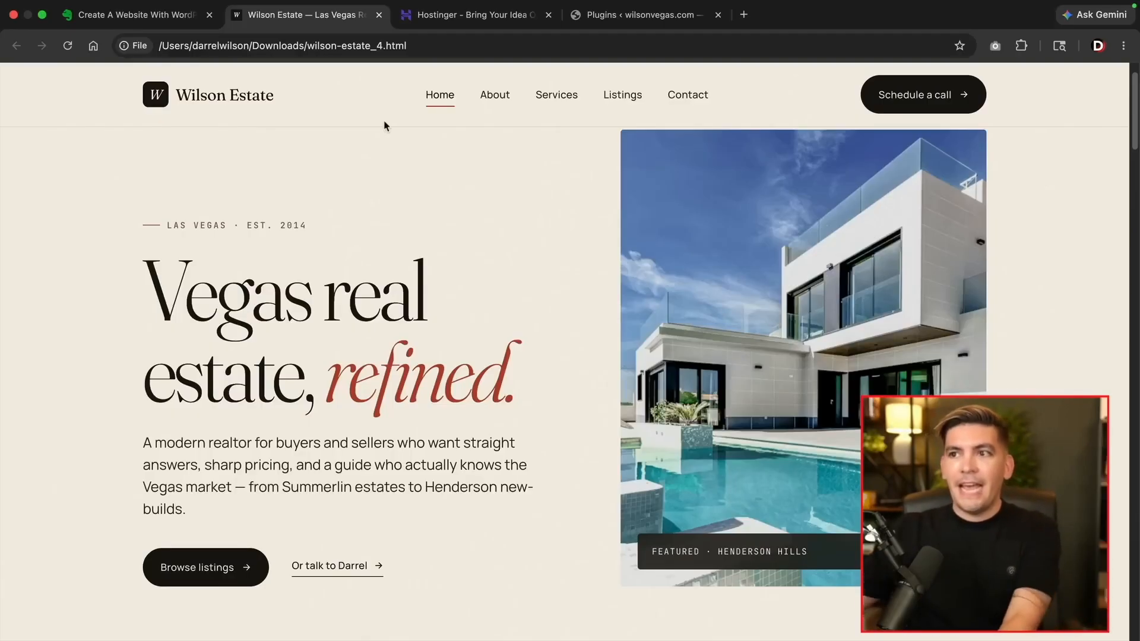
{"action": "left_click", "coordinate": [600, 16]}
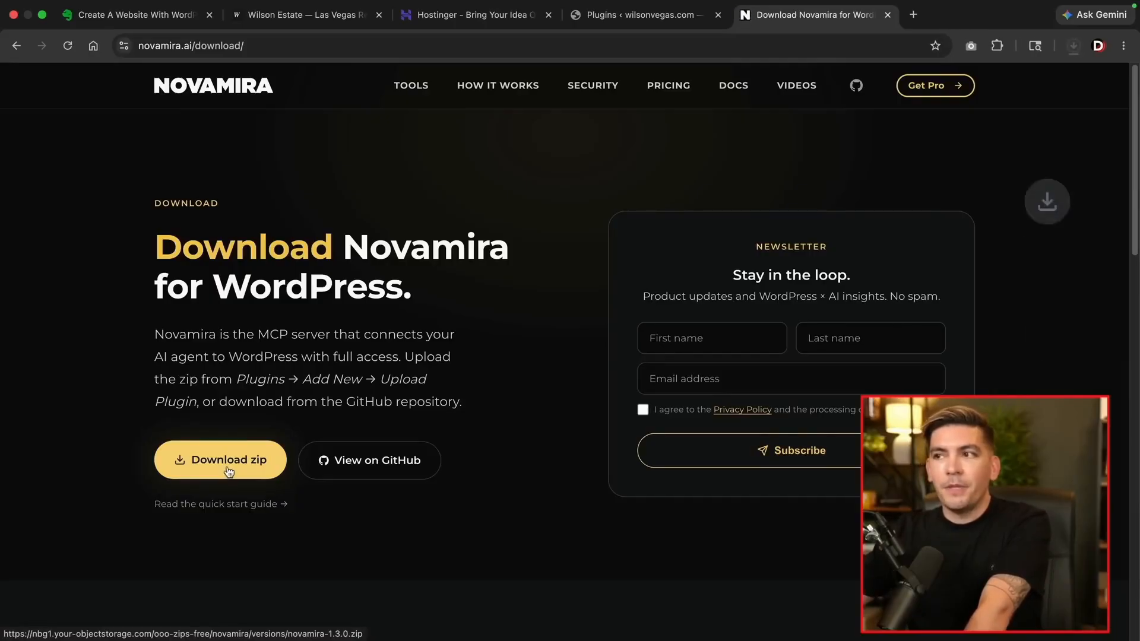
Upload novamira-1.3.0.zip from Downloads as a plugin, install it, and activate Novamira
{"action": "left_click", "coordinate": [635, 24]}
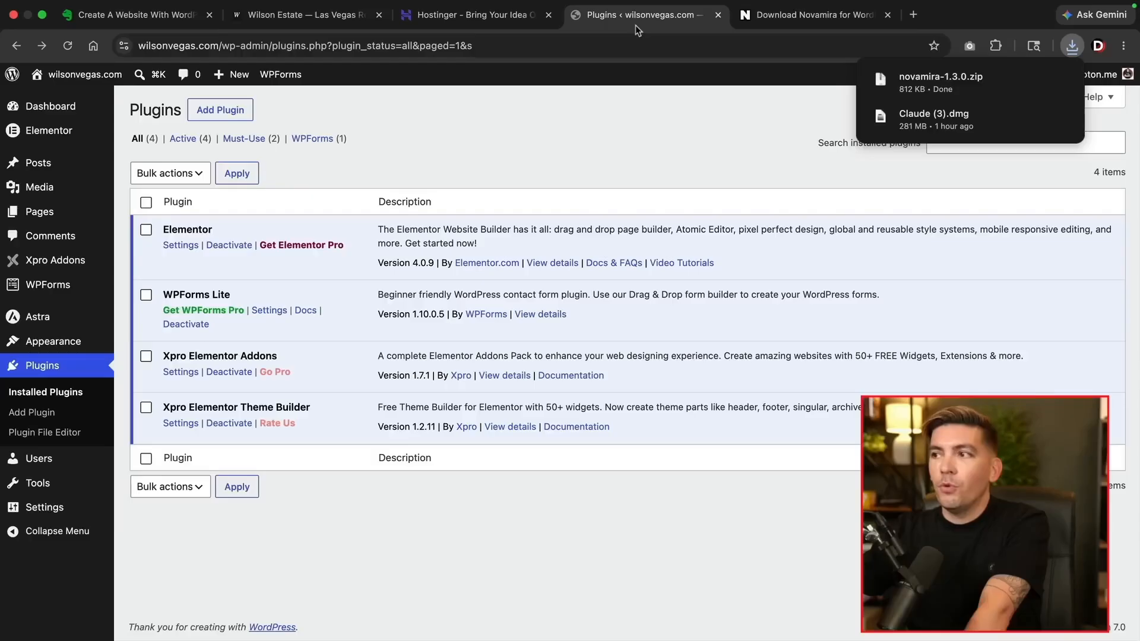
{"action": "left_click", "coordinate": [229, 110]}
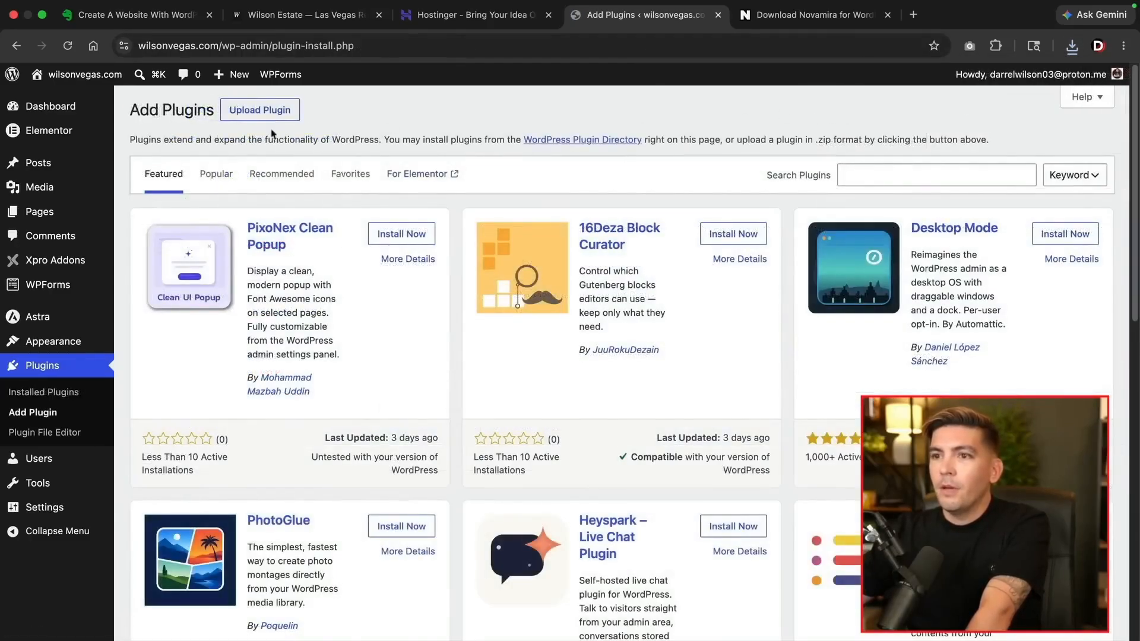
{"action": "left_click", "coordinate": [262, 114]}
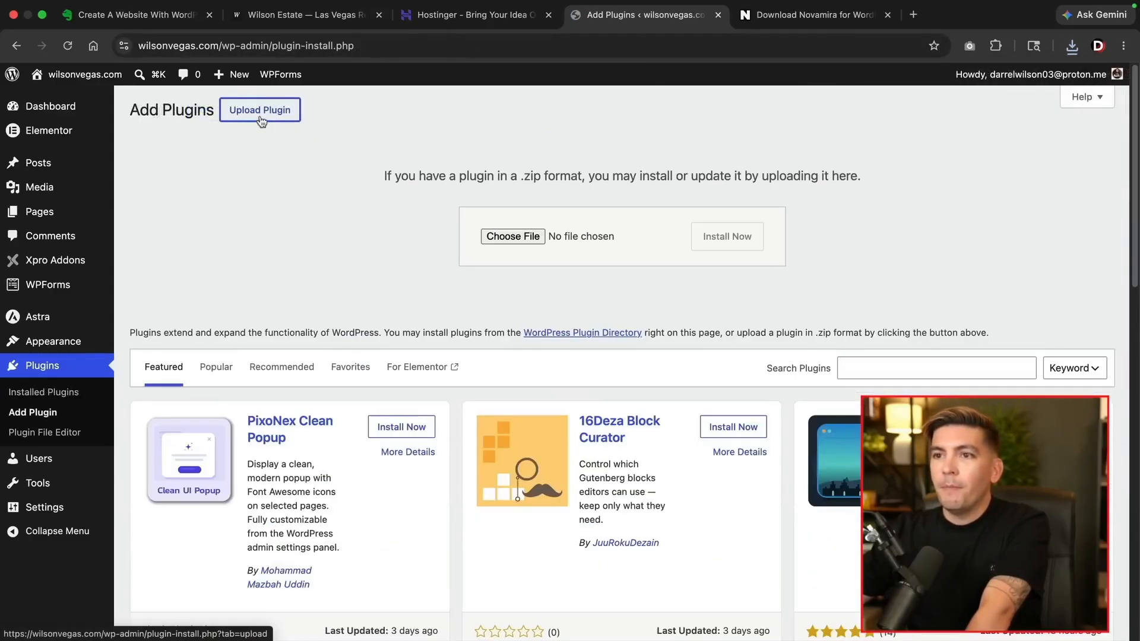
{"action": "left_click", "coordinate": [500, 237]}
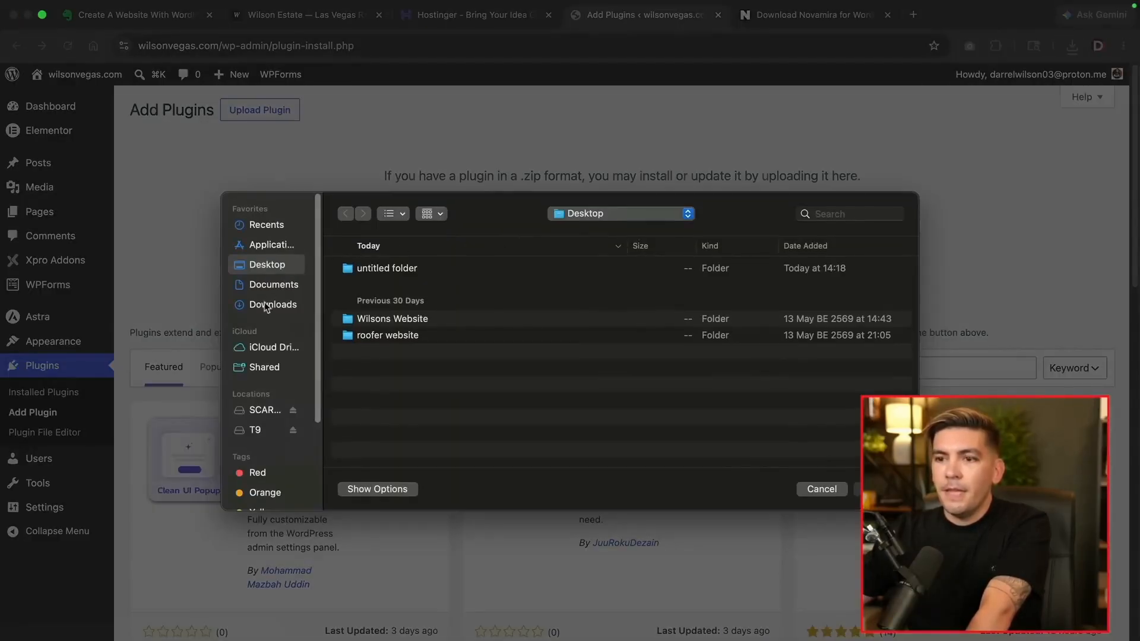
{"action": "left_click", "coordinate": [288, 310]}
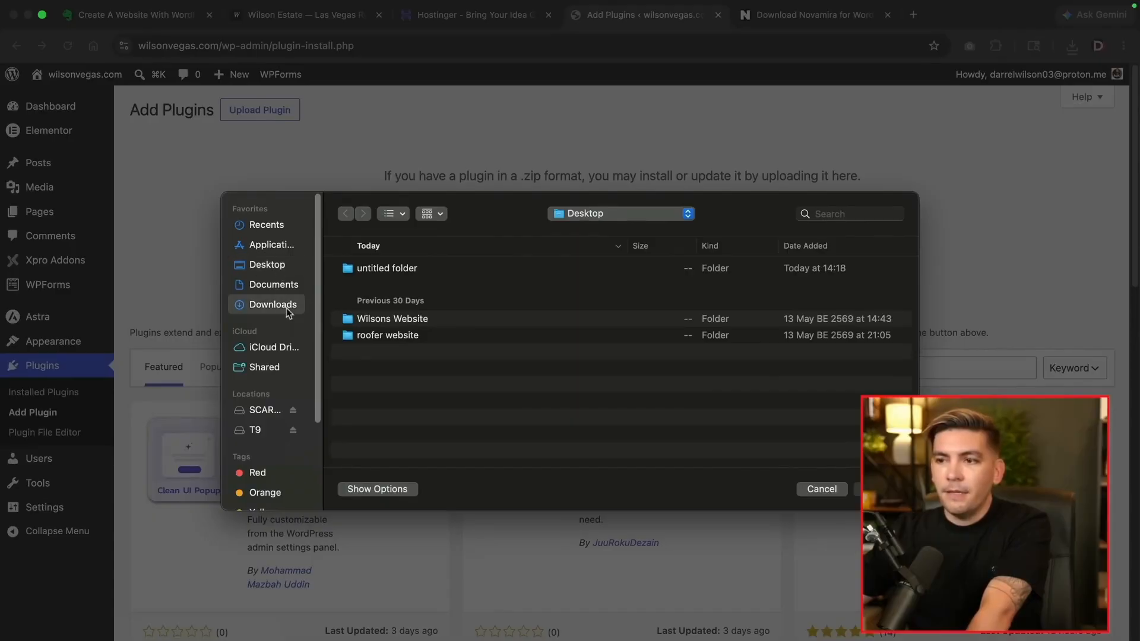
{"action": "left_click", "coordinate": [441, 382]}
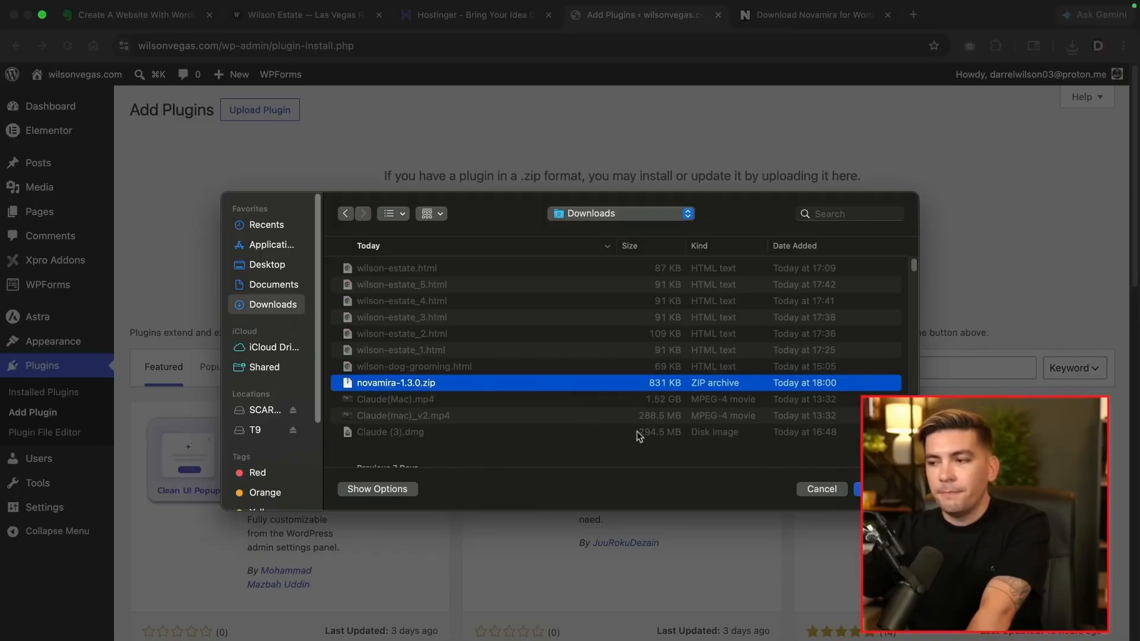
{"action": "left_click", "coordinate": [876, 488]}
{"action": "left_click", "coordinate": [744, 244]}
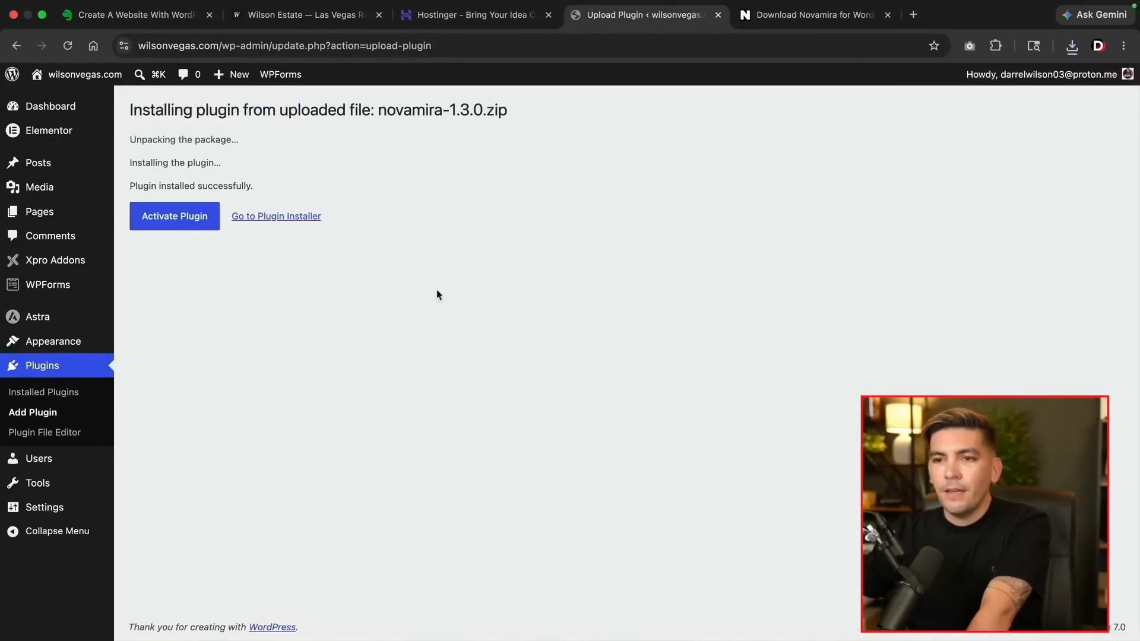
{"action": "left_click", "coordinate": [196, 222]}
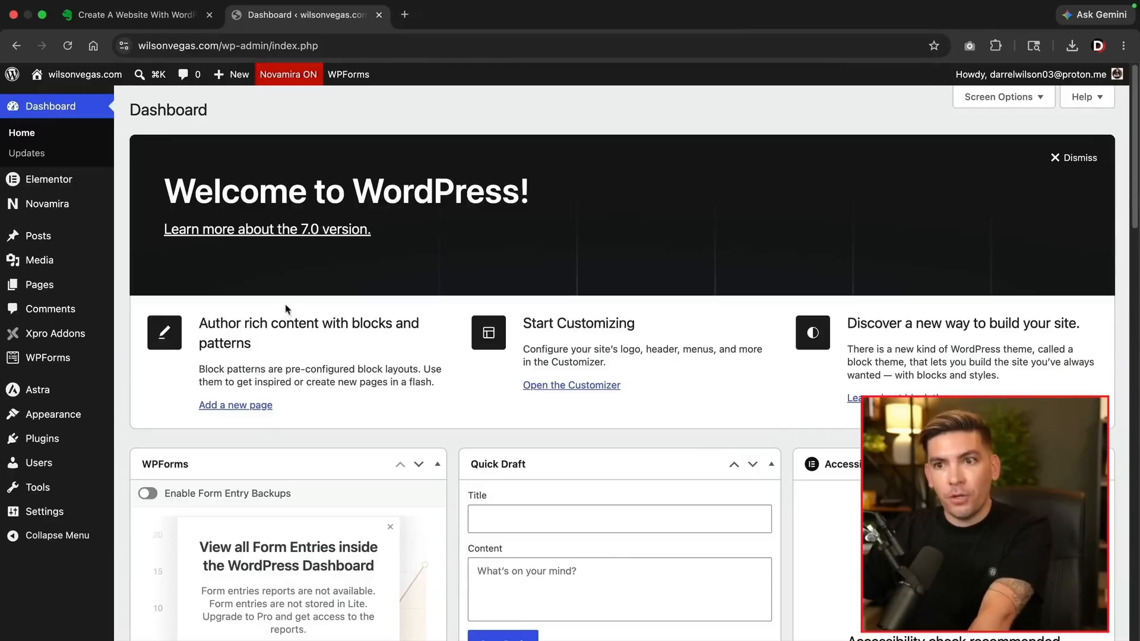
In Elementor Settings, deactivate the Atomic Editor features after acknowledging the warning, then show Features
{"action": "mouse_move", "coordinate": [89, 184]}
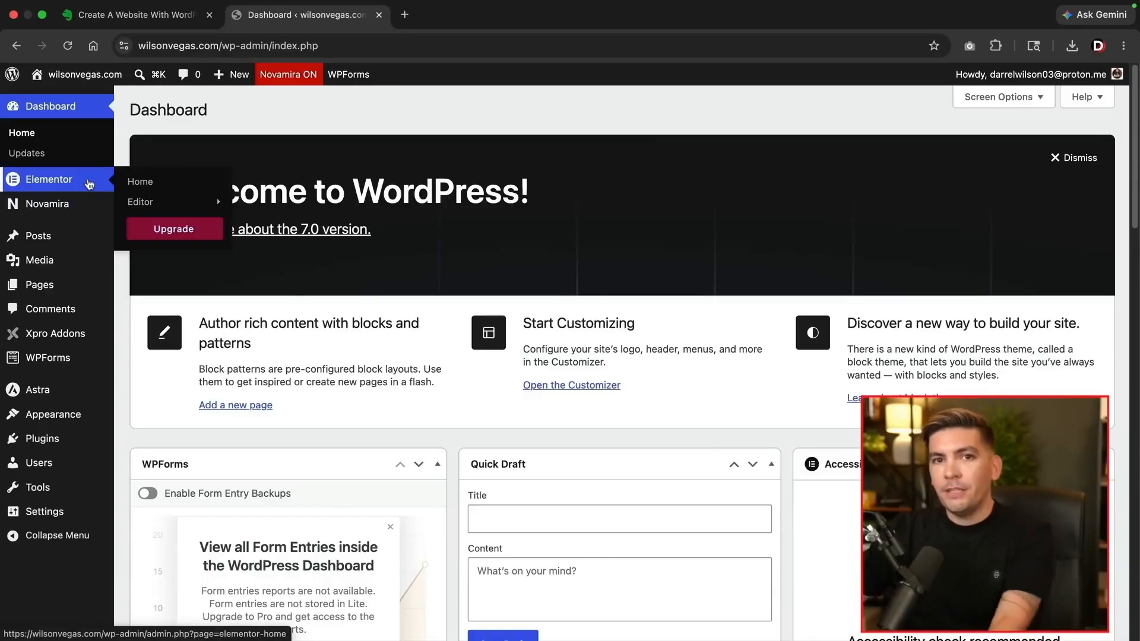
{"action": "mouse_move", "coordinate": [148, 202]}
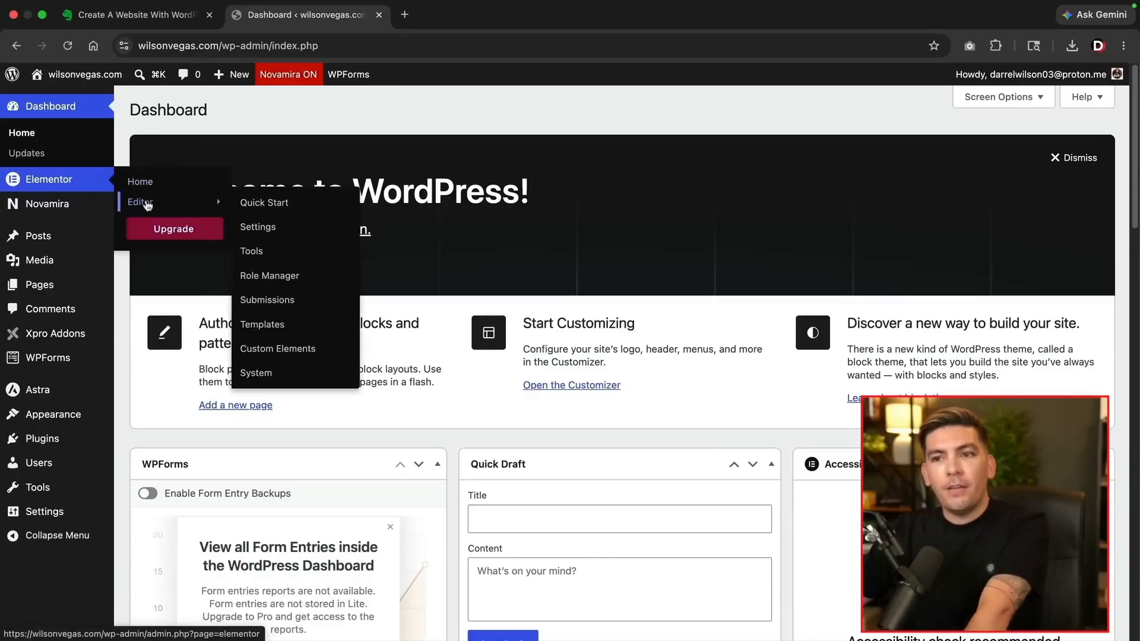
{"action": "left_click", "coordinate": [283, 231]}
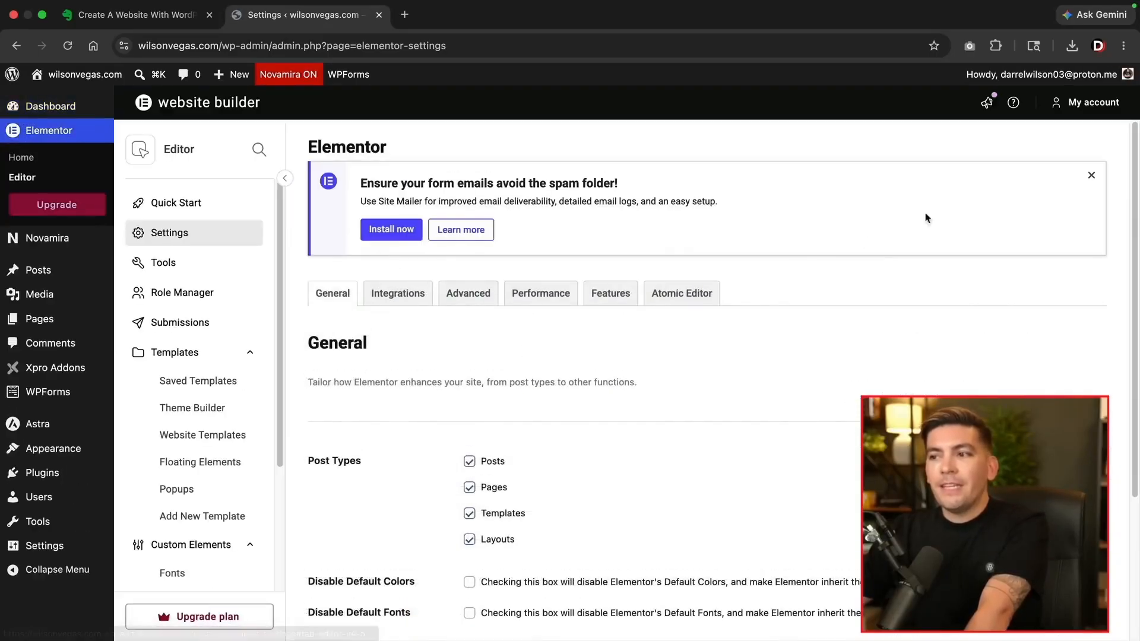
{"action": "left_click", "coordinate": [1092, 175]}
{"action": "left_click", "coordinate": [694, 186]}
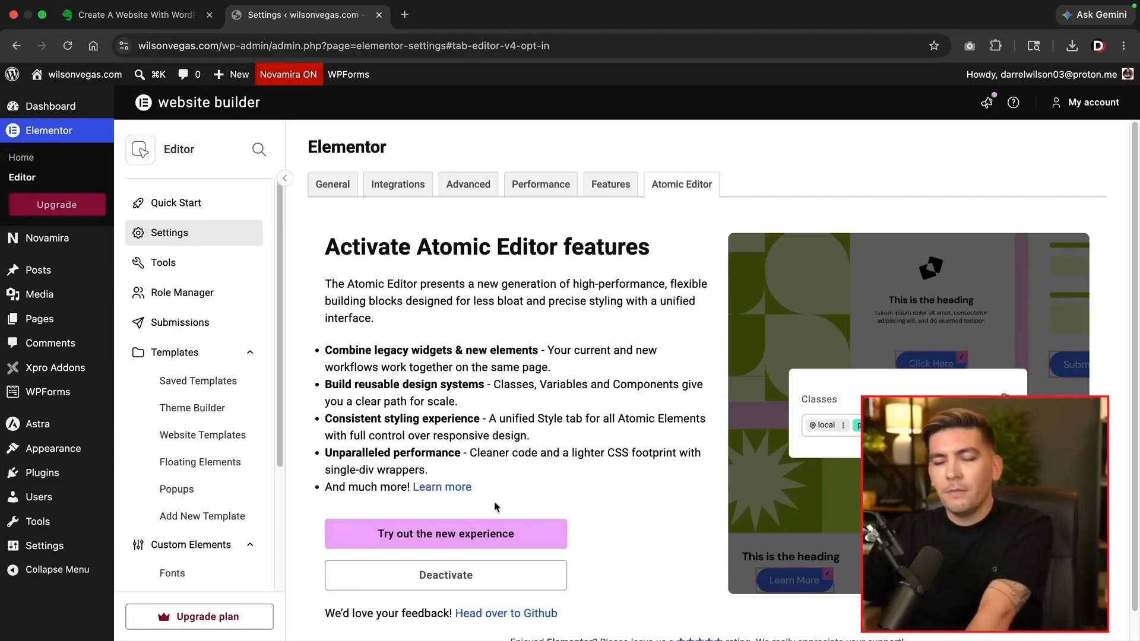
{"action": "left_click", "coordinate": [458, 581]}
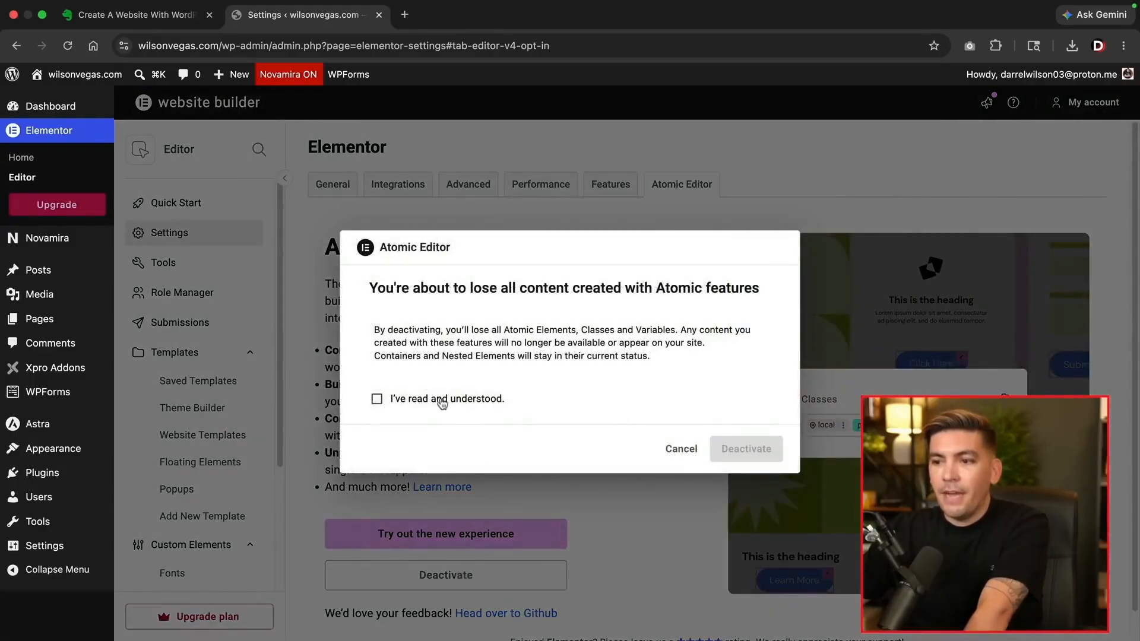
{"action": "left_click", "coordinate": [398, 404]}
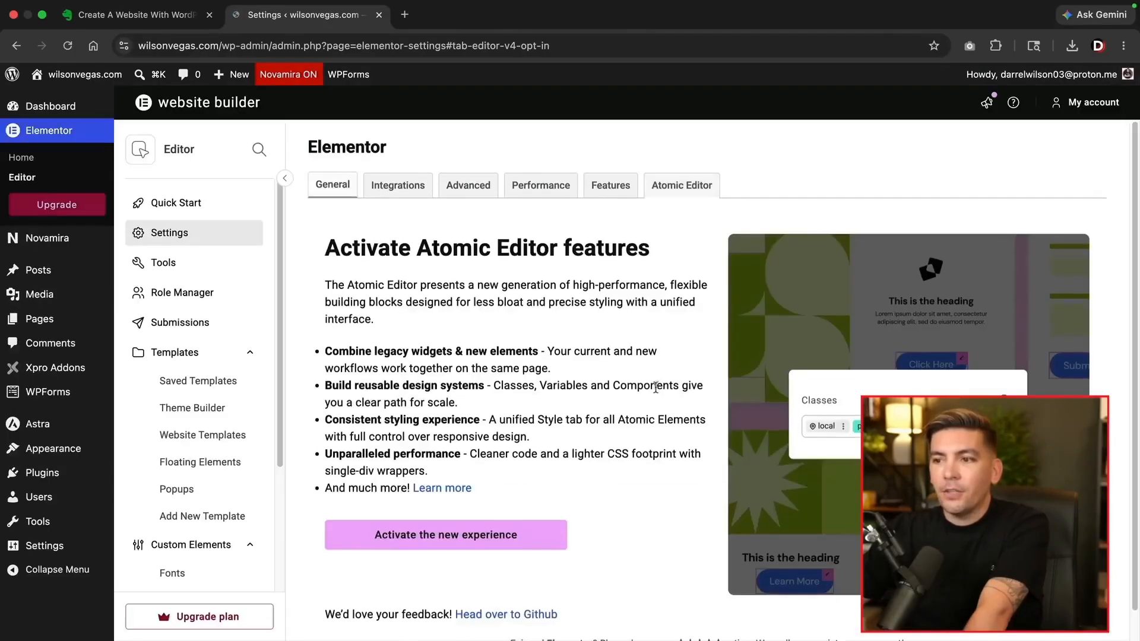
{"action": "left_click", "coordinate": [747, 606]}
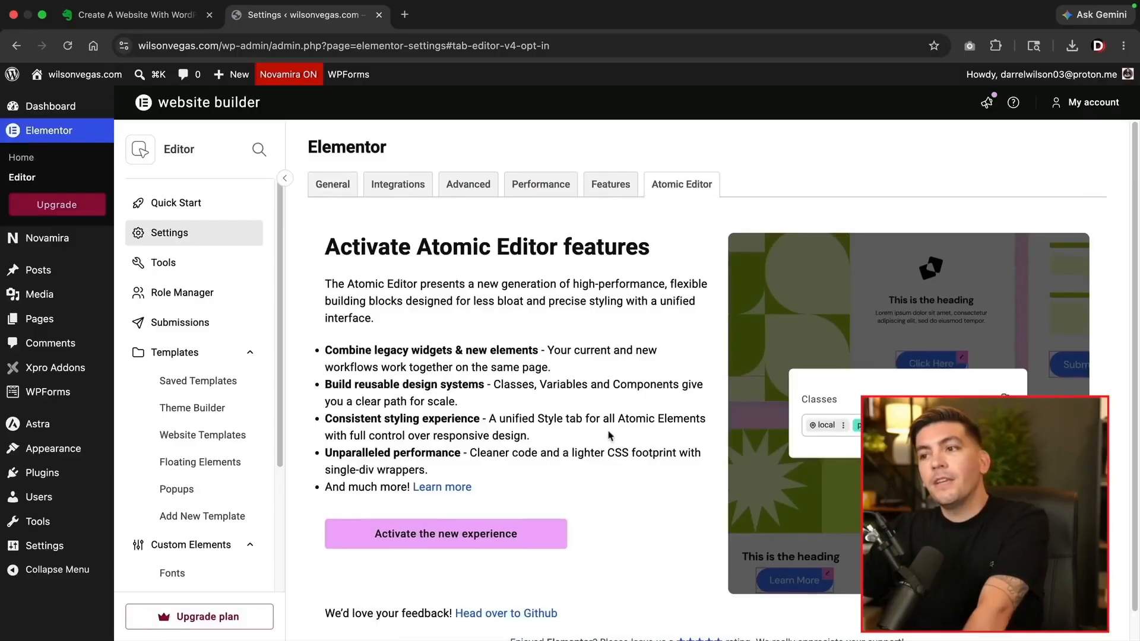
{"action": "left_click", "coordinate": [611, 189]}
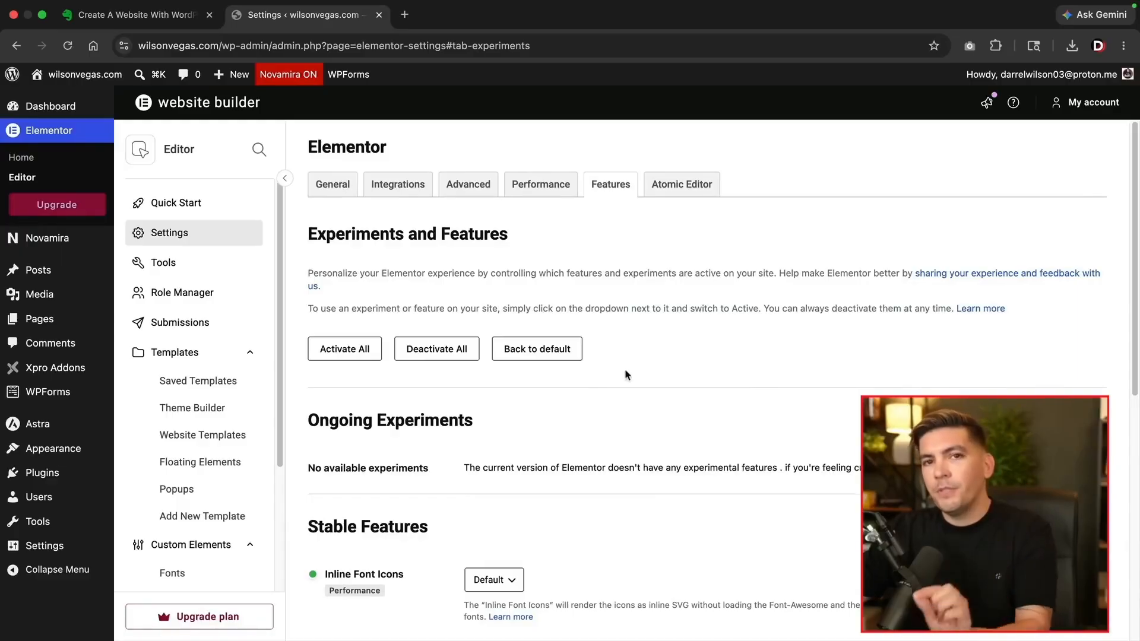
Under Stable Features, change the Container dropdown to Active
{"action": "scroll", "coordinate": [597, 406], "scroll_direction": "down", "scroll_amount": 10}
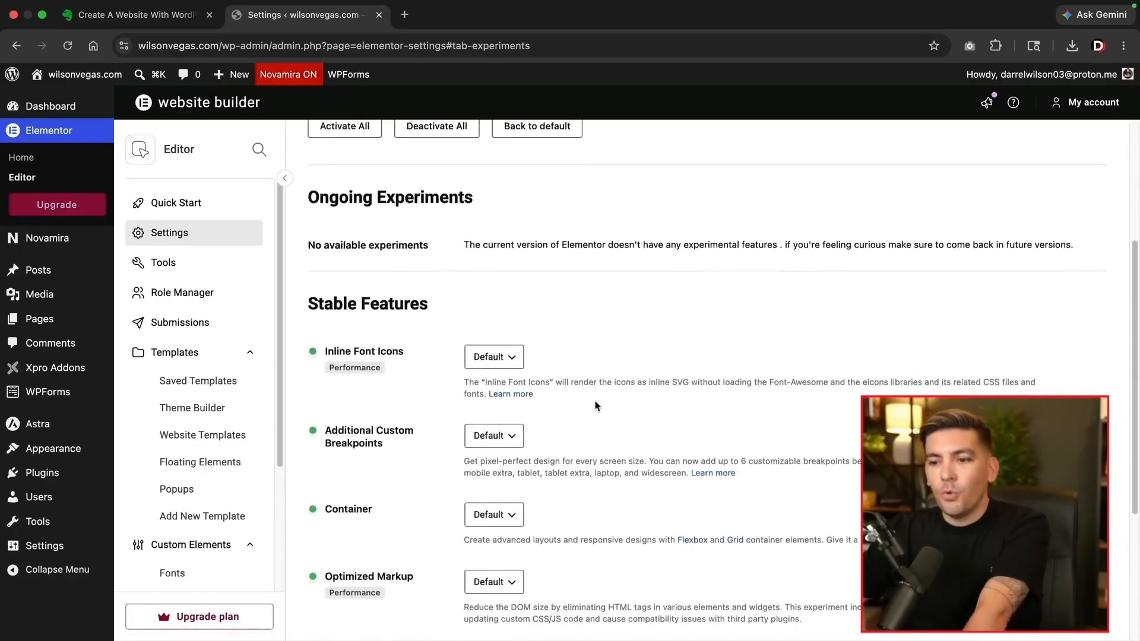
{"action": "scroll", "coordinate": [575, 378], "scroll_direction": "down", "scroll_amount": 1}
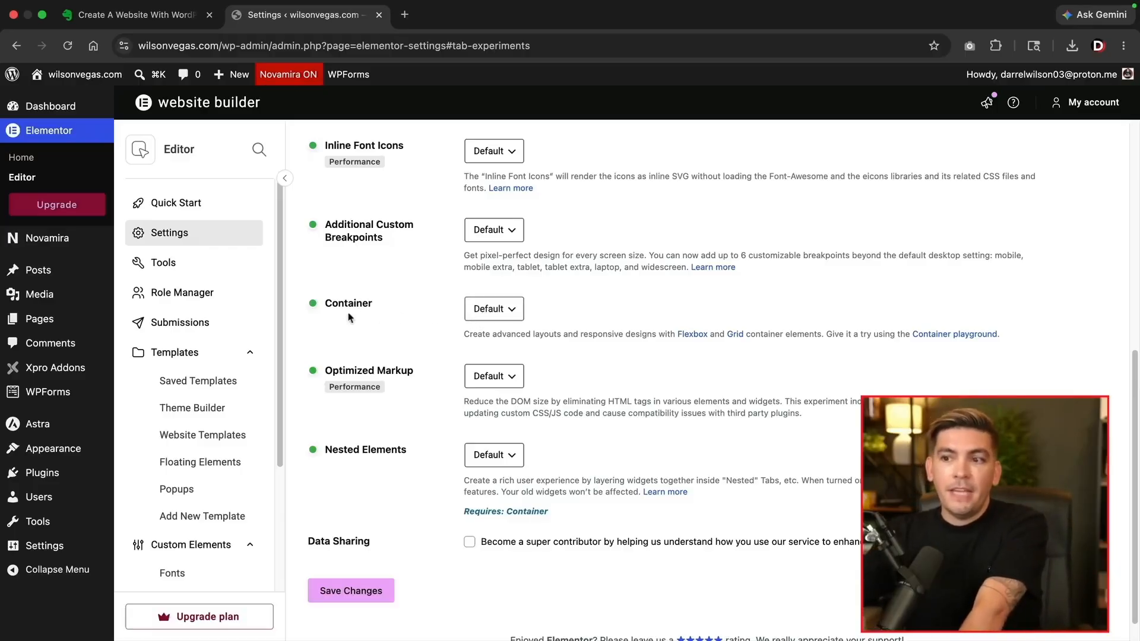
{"action": "left_click", "coordinate": [499, 314]}
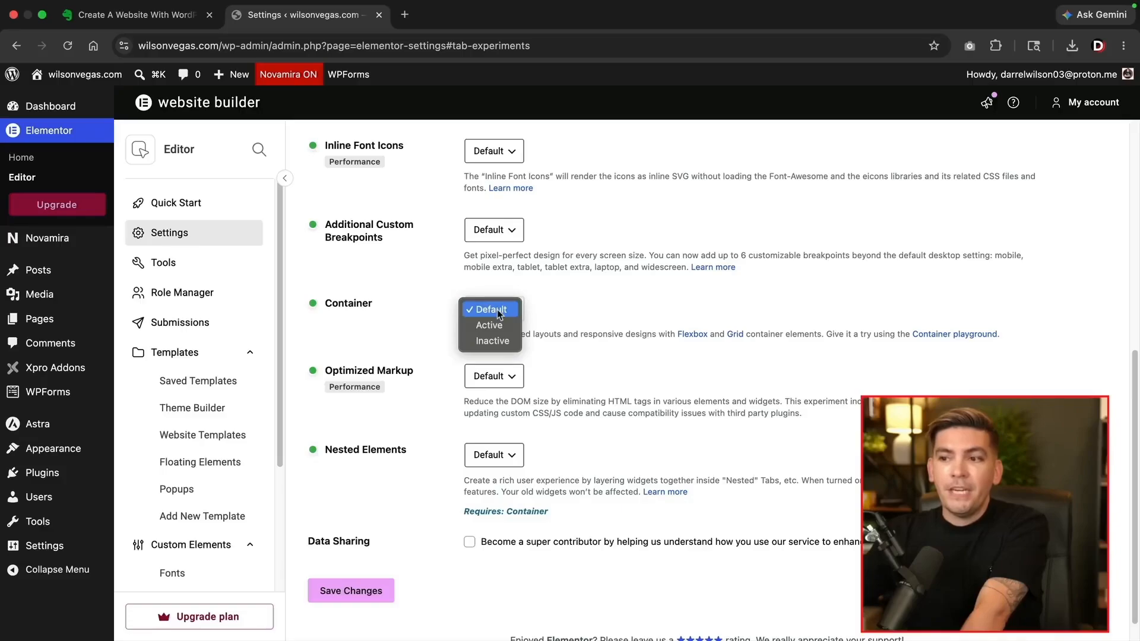
{"action": "left_click", "coordinate": [499, 325]}
{"action": "scroll", "coordinate": [495, 330], "scroll_direction": "up", "scroll_amount": 1}
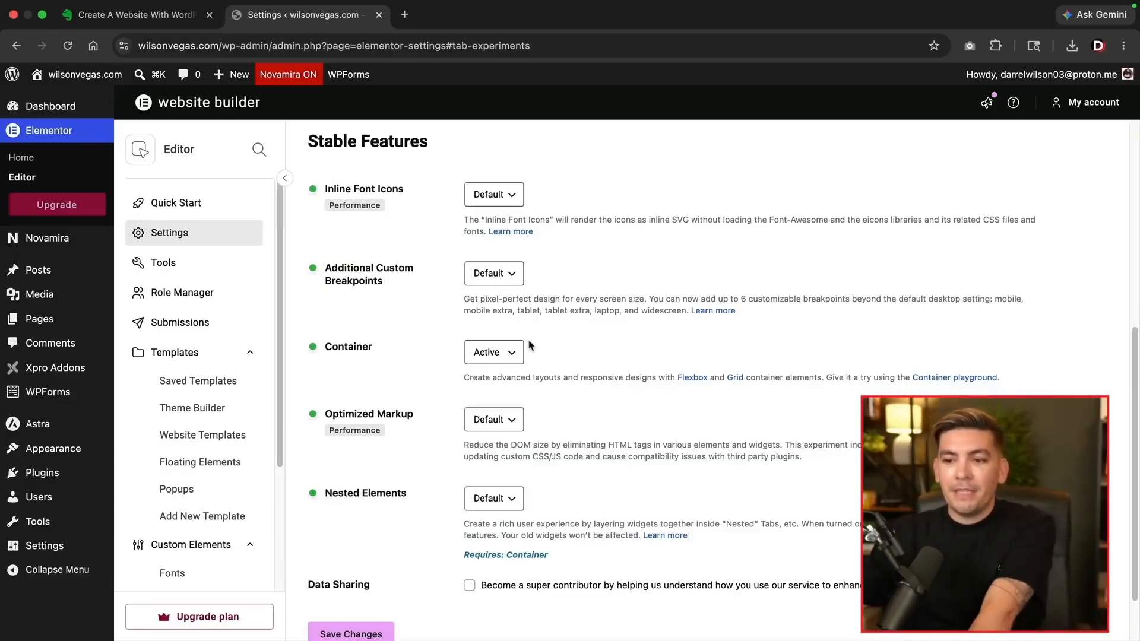
{"action": "scroll", "coordinate": [478, 359], "scroll_direction": "down", "scroll_amount": 2}
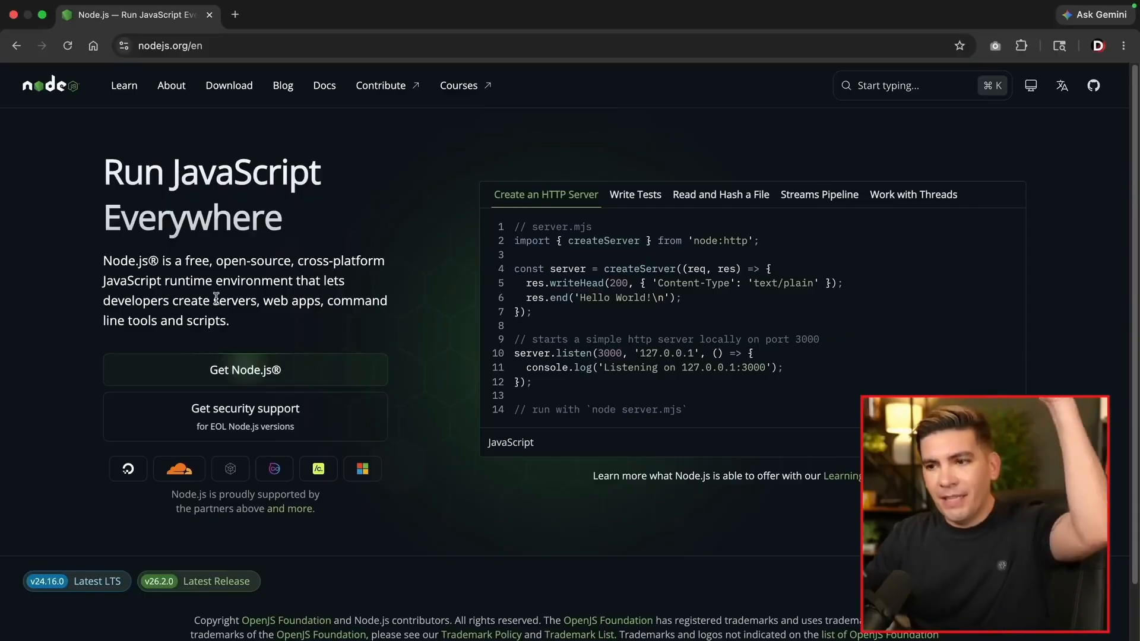
Download the Node.js v24.16.0 macOS Installer (.pkg) from the Get Node.js page
{"action": "left_click", "coordinate": [252, 378]}
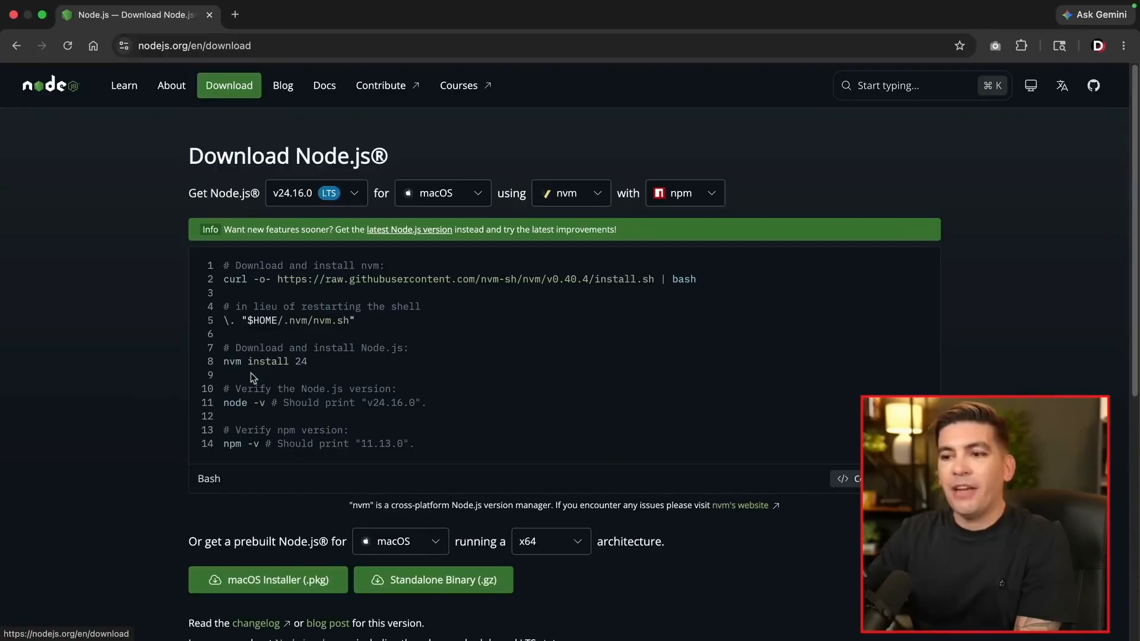
{"action": "left_click", "coordinate": [273, 590]}
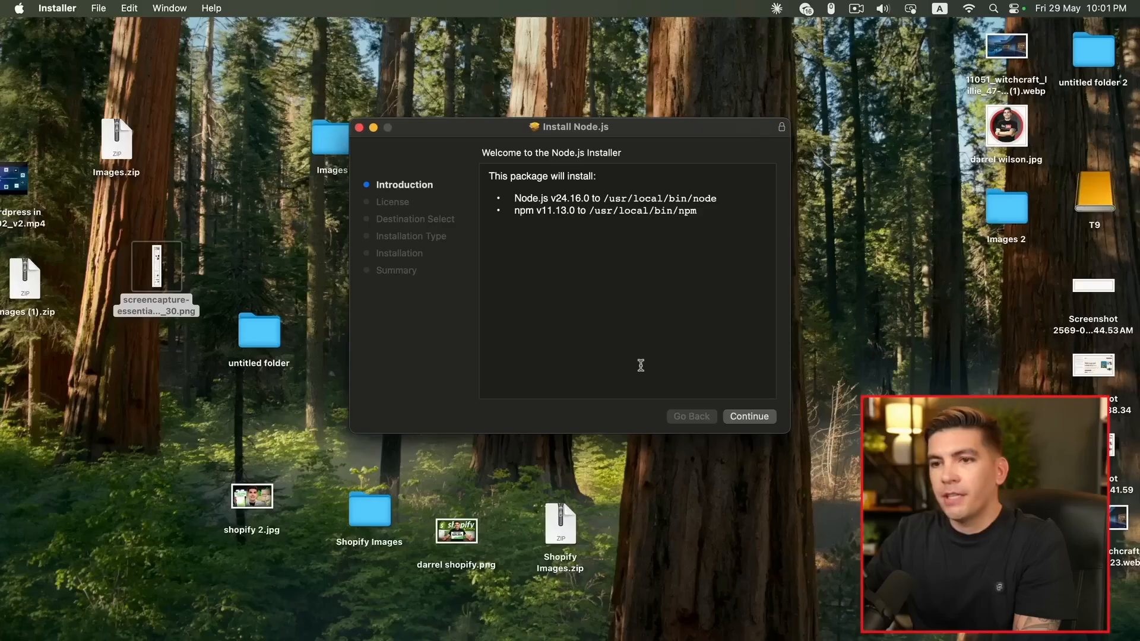
Accept the Node.js licence and install Node.js v24.16.0 with npm, authorising with the Mac password
{"action": "left_click", "coordinate": [748, 423]}
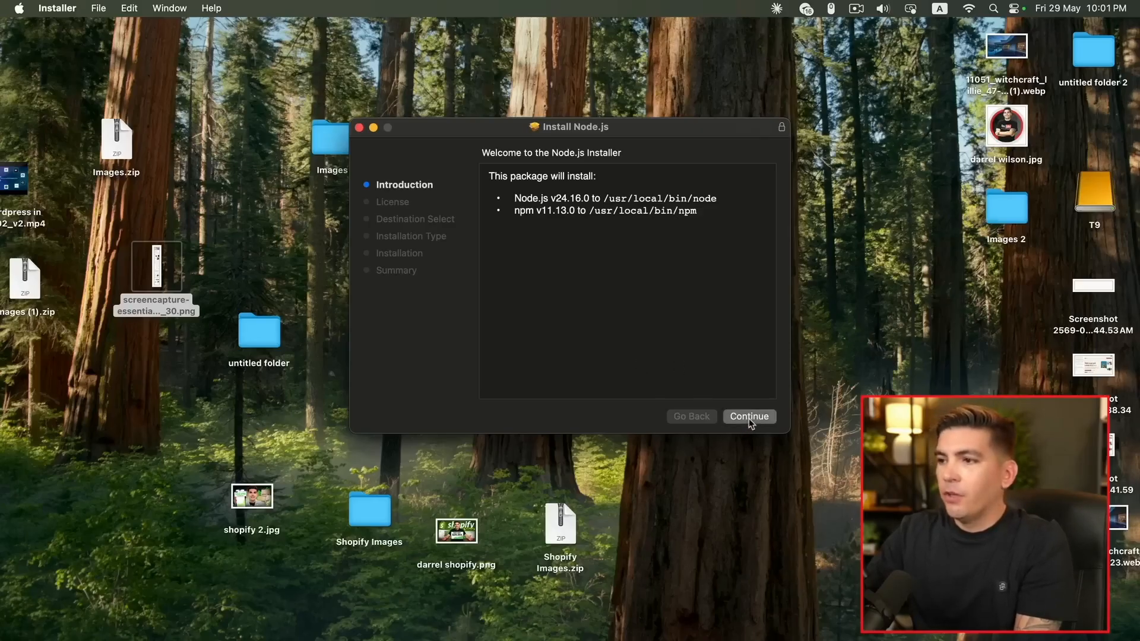
{"action": "left_click", "coordinate": [749, 419]}
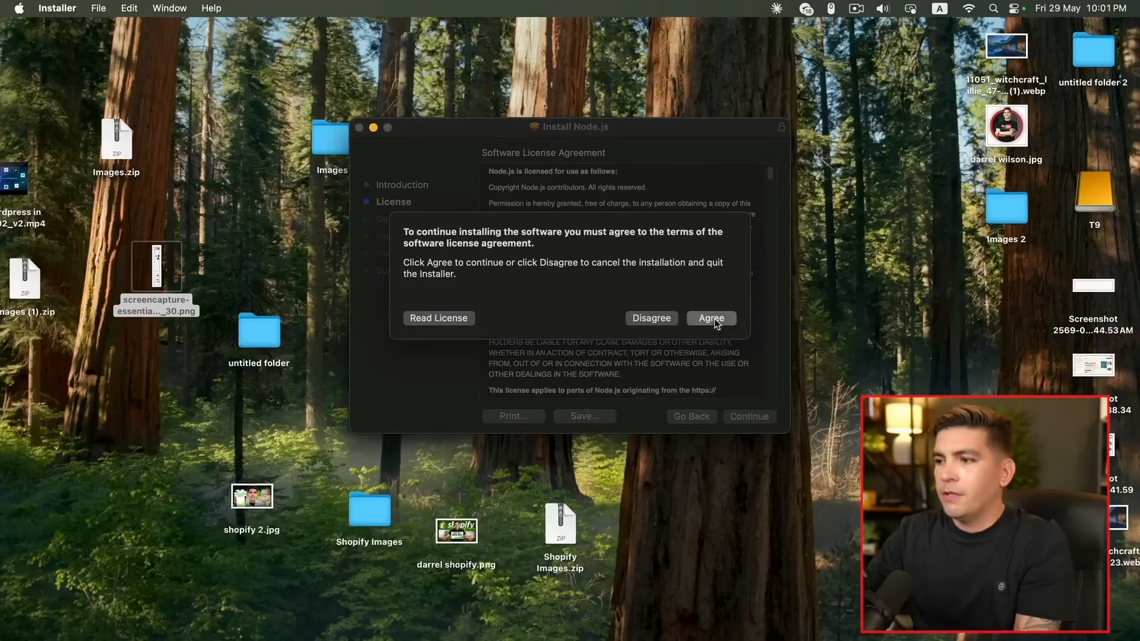
{"action": "left_click", "coordinate": [713, 320]}
{"action": "left_click", "coordinate": [744, 417]}
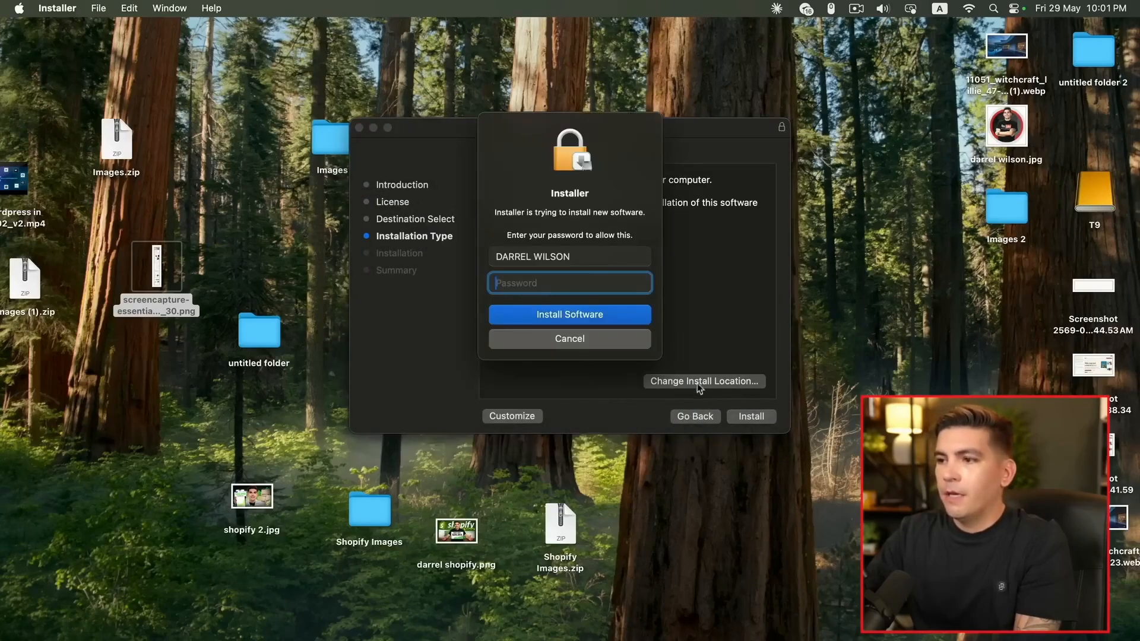
{"action": "type", "text": "•••••••••••"}
{"action": "key", "text": "Return"}
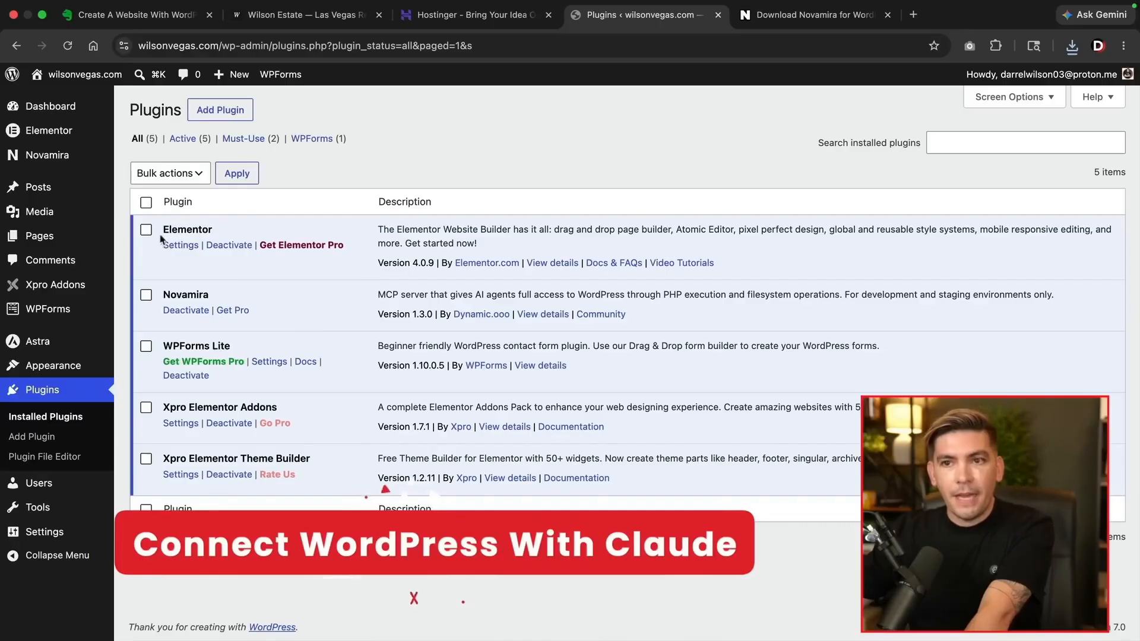
{"action": "mouse_move", "coordinate": [51, 162]}
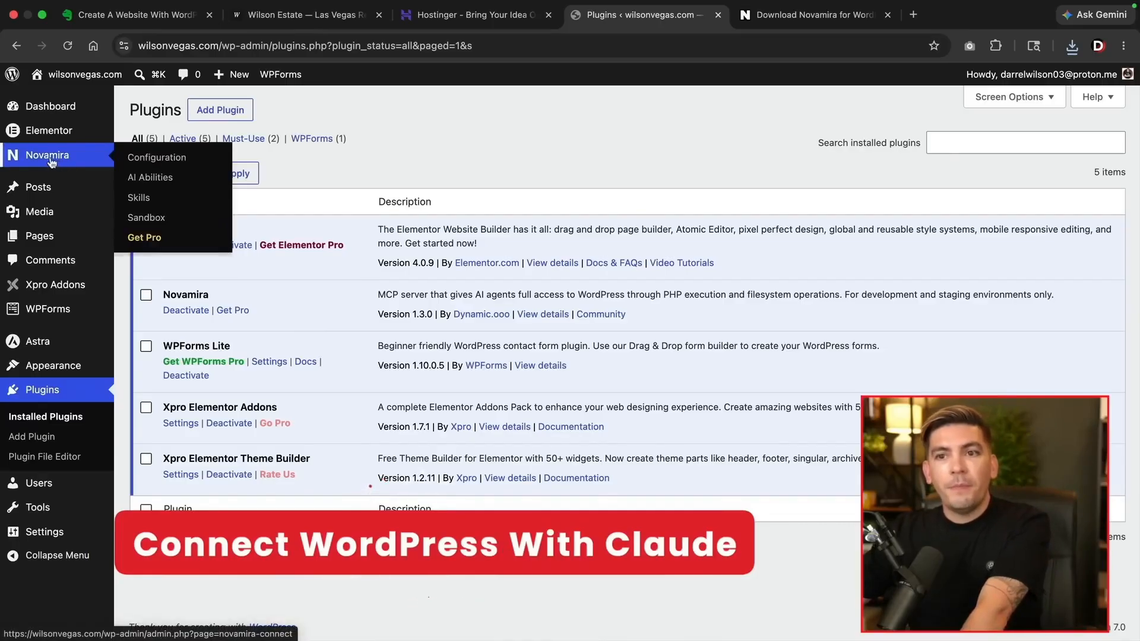
Tick 'Turn on AI Abilities for this site' in Novamira Configuration, save, and accept the production-site warning
{"action": "left_click", "coordinate": [187, 162]}
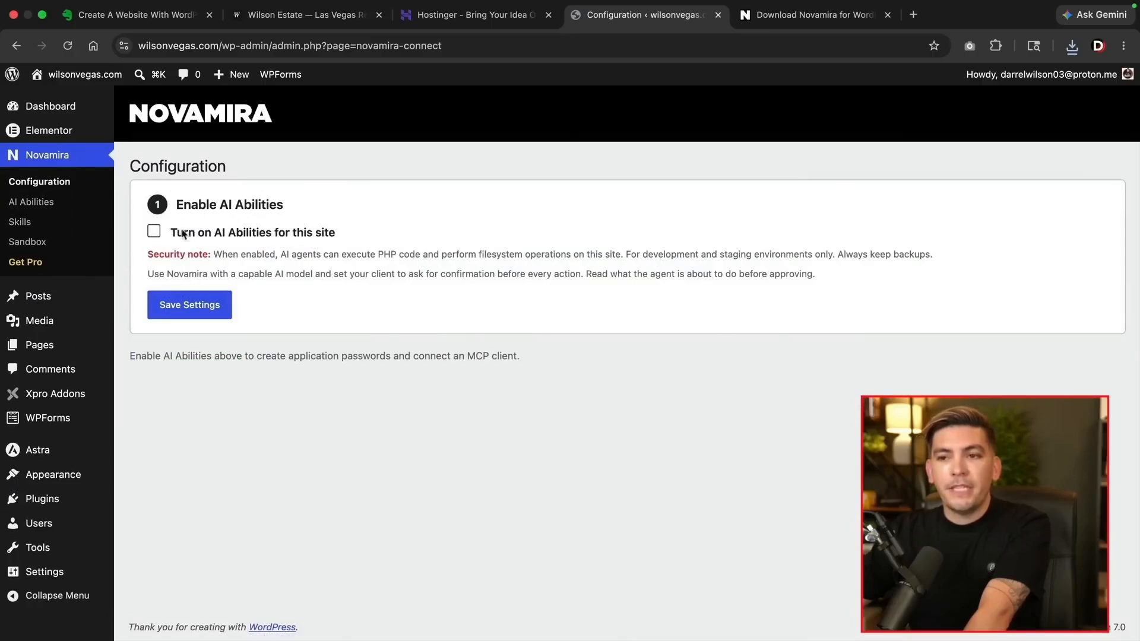
{"action": "left_click", "coordinate": [154, 234]}
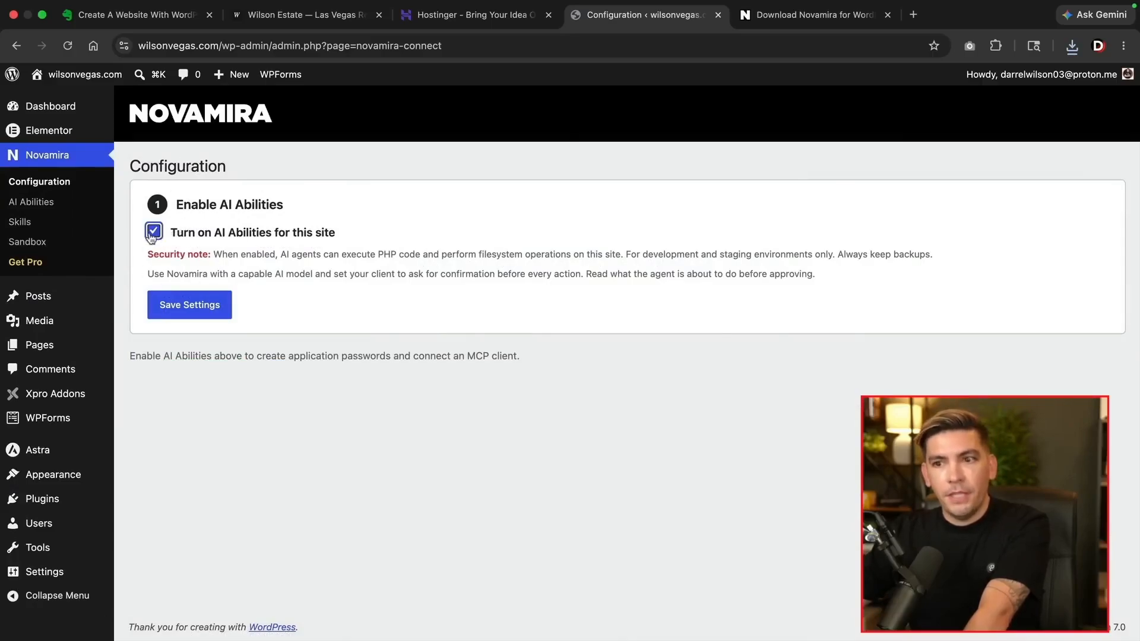
{"action": "left_click", "coordinate": [192, 310]}
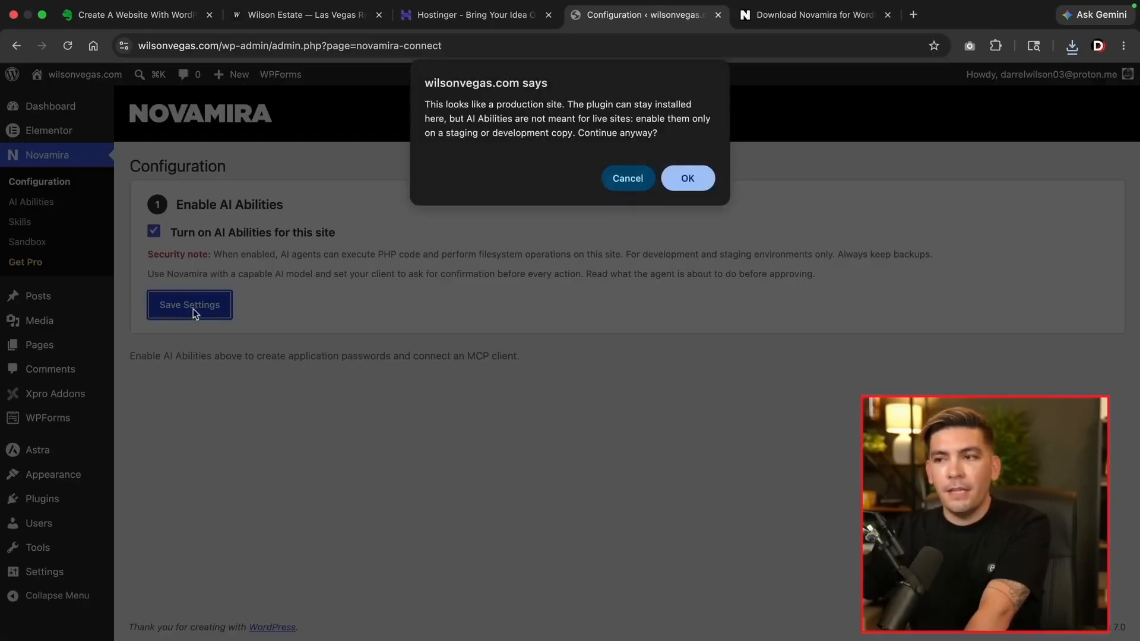
{"action": "left_click", "coordinate": [686, 180]}
{"action": "scroll", "coordinate": [436, 341], "scroll_direction": "down", "scroll_amount": 1}
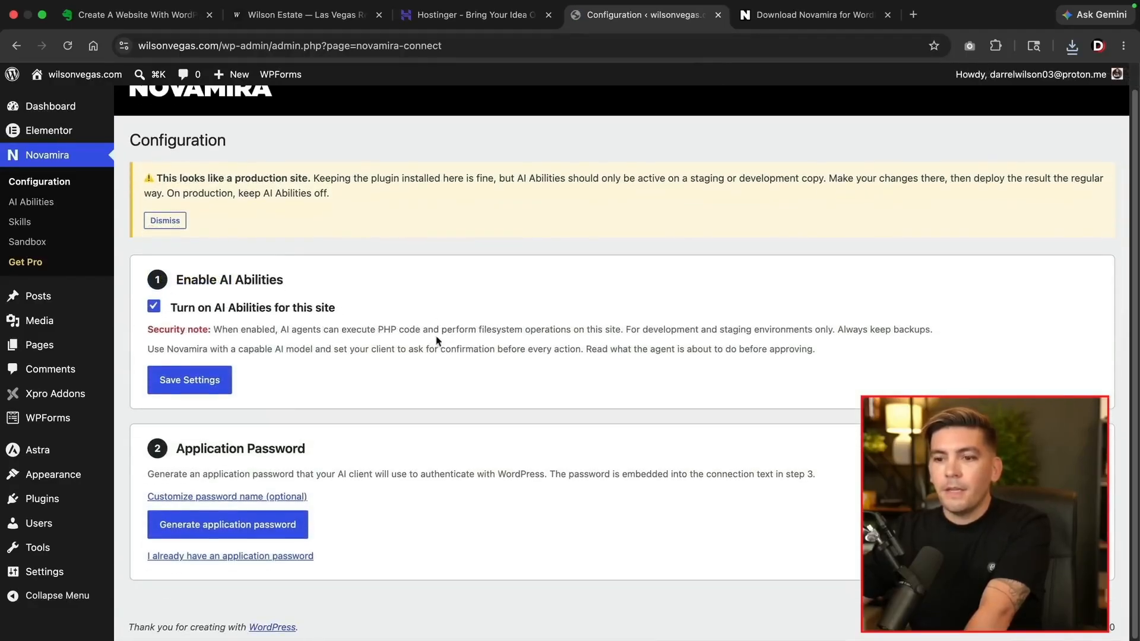
Generate the Novamira application password and expand the full Connect Your AI Client prompt
{"action": "left_click", "coordinate": [214, 529]}
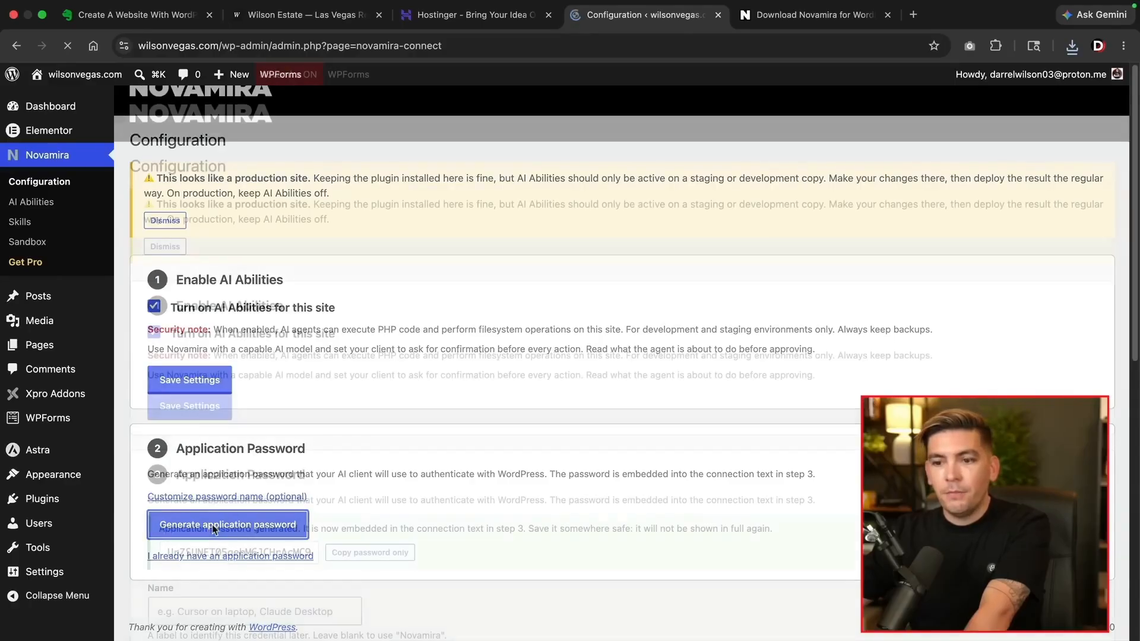
{"action": "scroll", "coordinate": [293, 502], "scroll_direction": "down", "scroll_amount": 10}
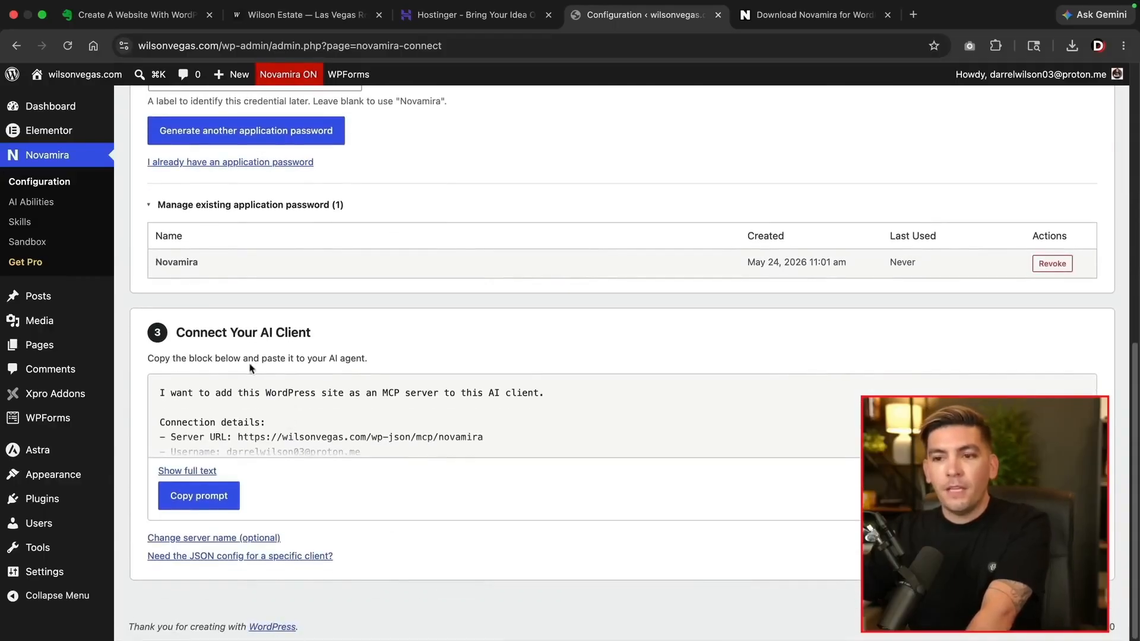
{"action": "left_click", "coordinate": [205, 473]}
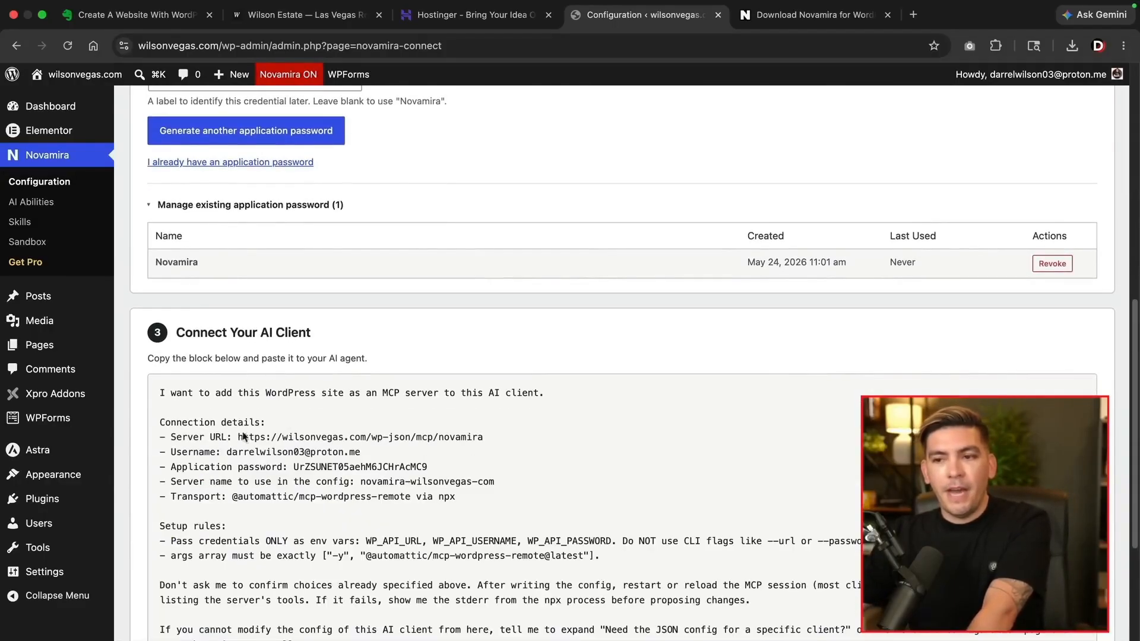
{"action": "scroll", "coordinate": [241, 429], "scroll_direction": "down", "scroll_amount": 6}
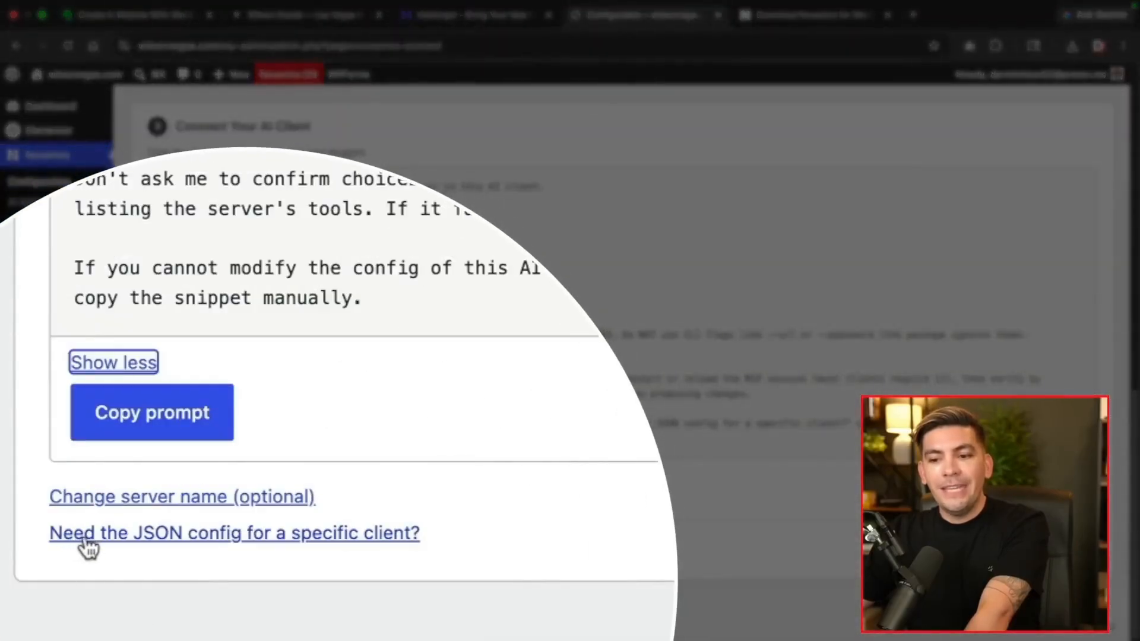
Expand the client-specific JSON configs, choose Claude Desktop, and copy its JSON snippet
{"action": "left_click", "coordinate": [202, 548]}
{"action": "scroll", "coordinate": [220, 558], "scroll_direction": "down", "scroll_amount": 3}
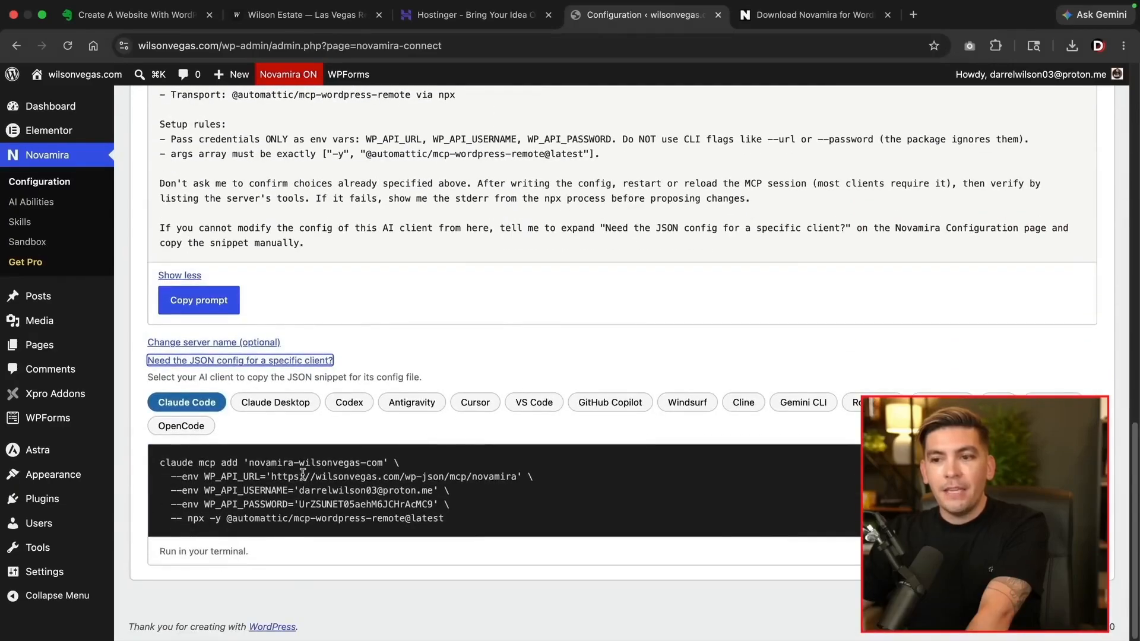
{"action": "left_click", "coordinate": [291, 410]}
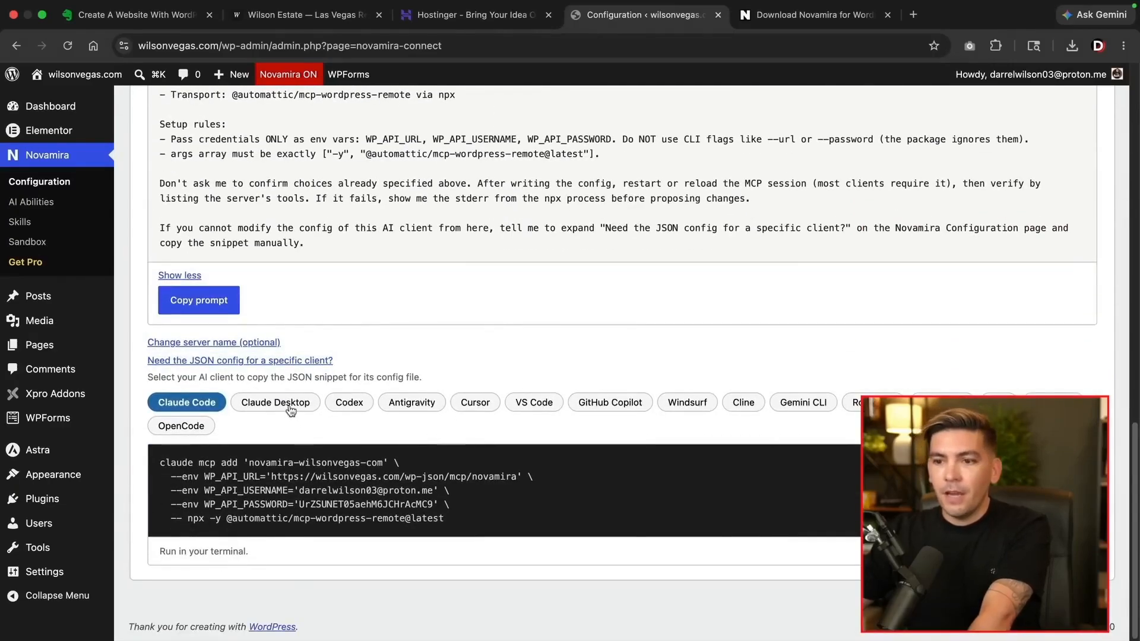
{"action": "scroll", "coordinate": [290, 410], "scroll_direction": "down", "scroll_amount": 3}
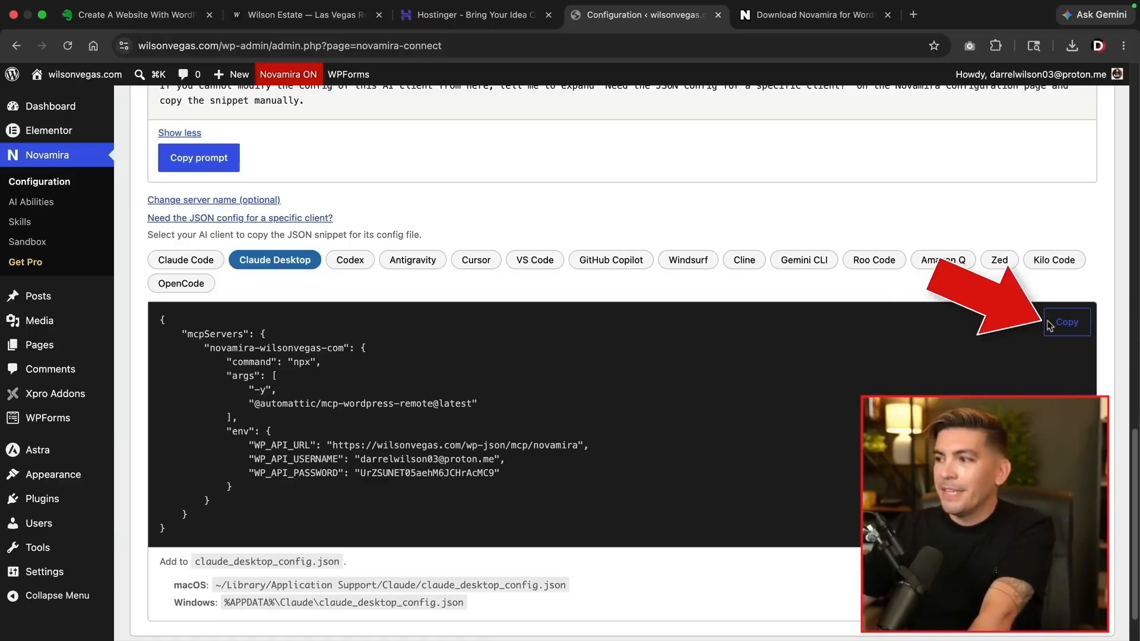
{"action": "left_click", "coordinate": [1068, 327]}
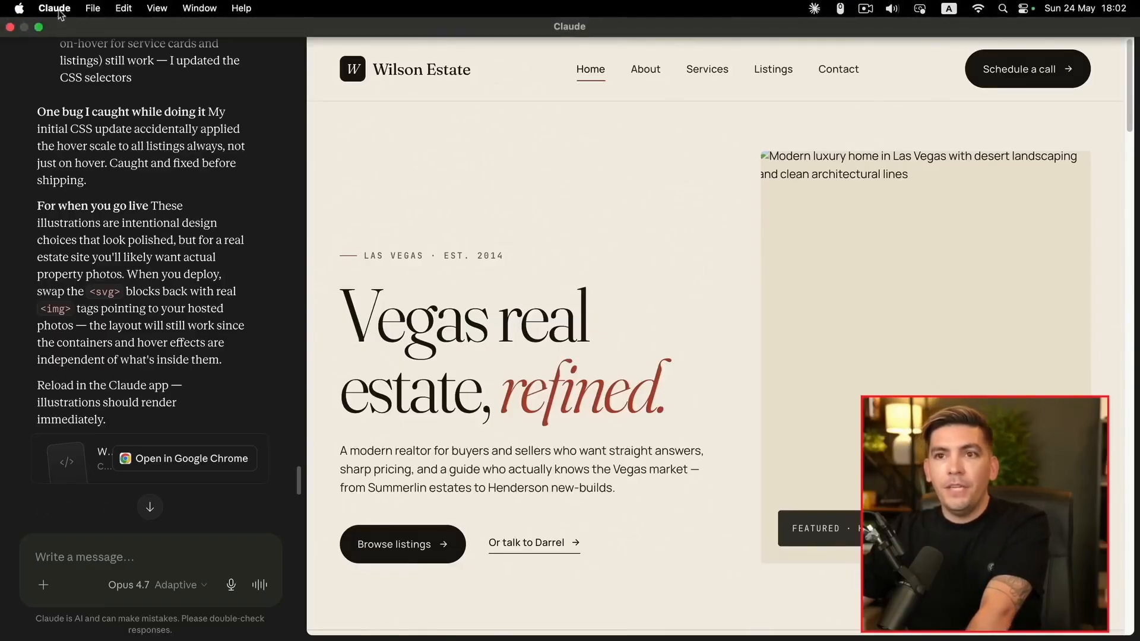
Go to Claude's Settings > Developer and use Edit Config to reach claude_desktop_config.json
{"action": "left_click", "coordinate": [76, 18]}
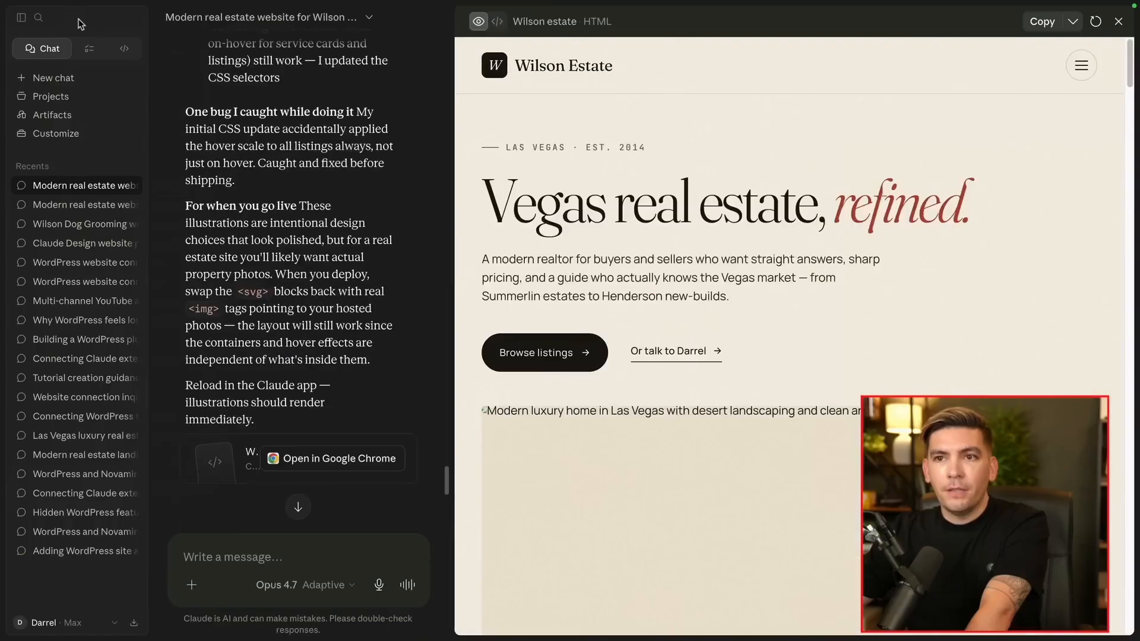
{"action": "left_click", "coordinate": [42, 625]}
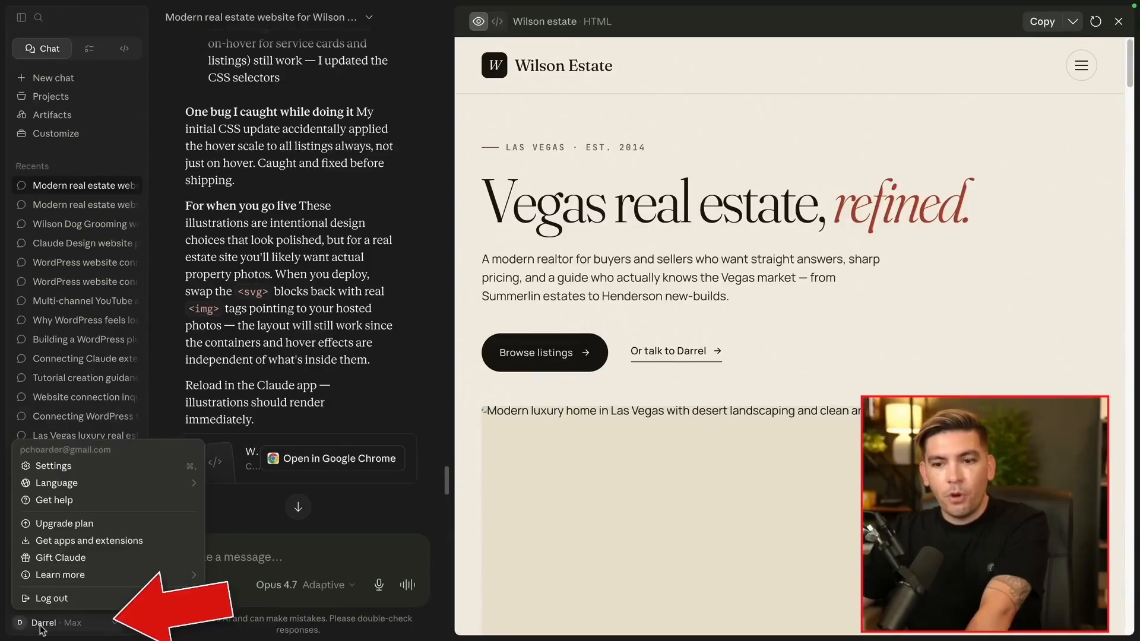
{"action": "left_click", "coordinate": [53, 467]}
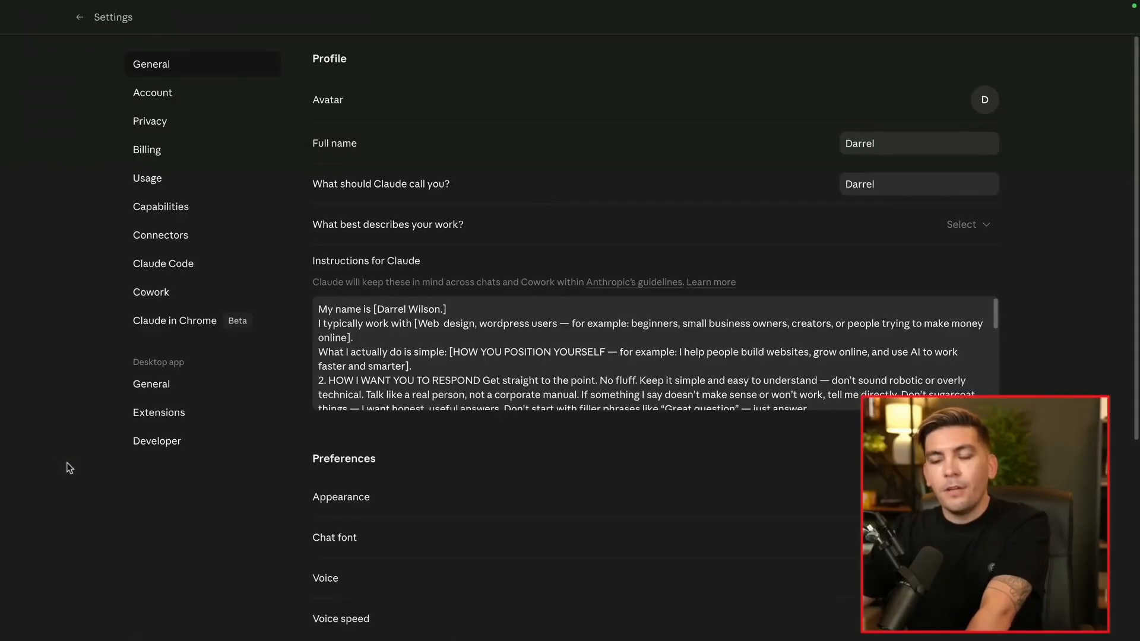
{"action": "left_click", "coordinate": [153, 442]}
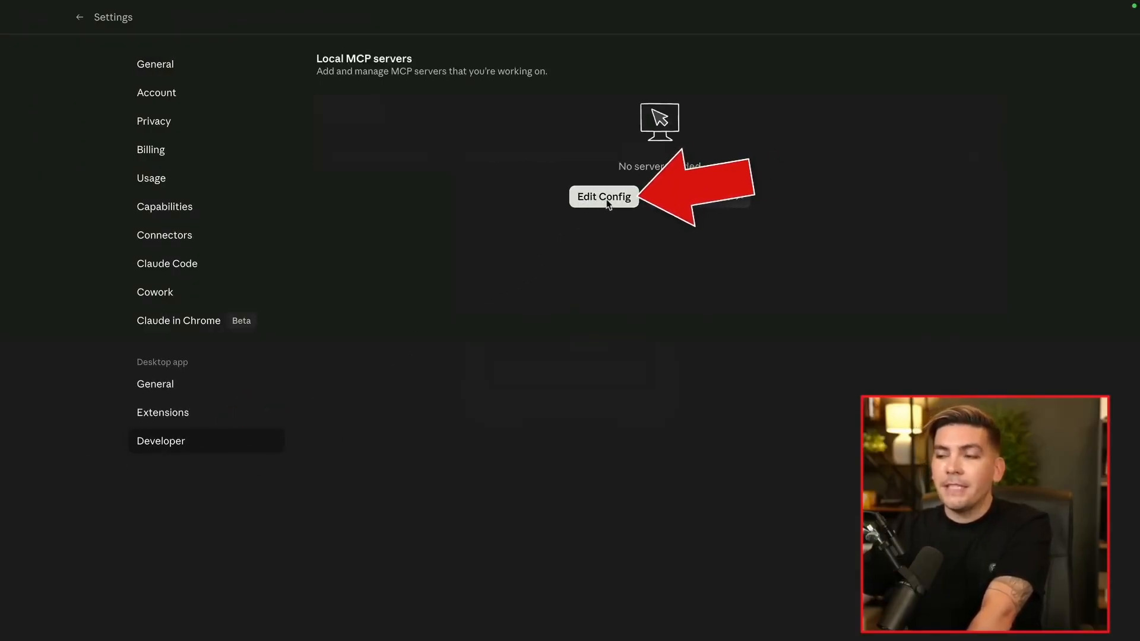
{"action": "left_click", "coordinate": [604, 198]}
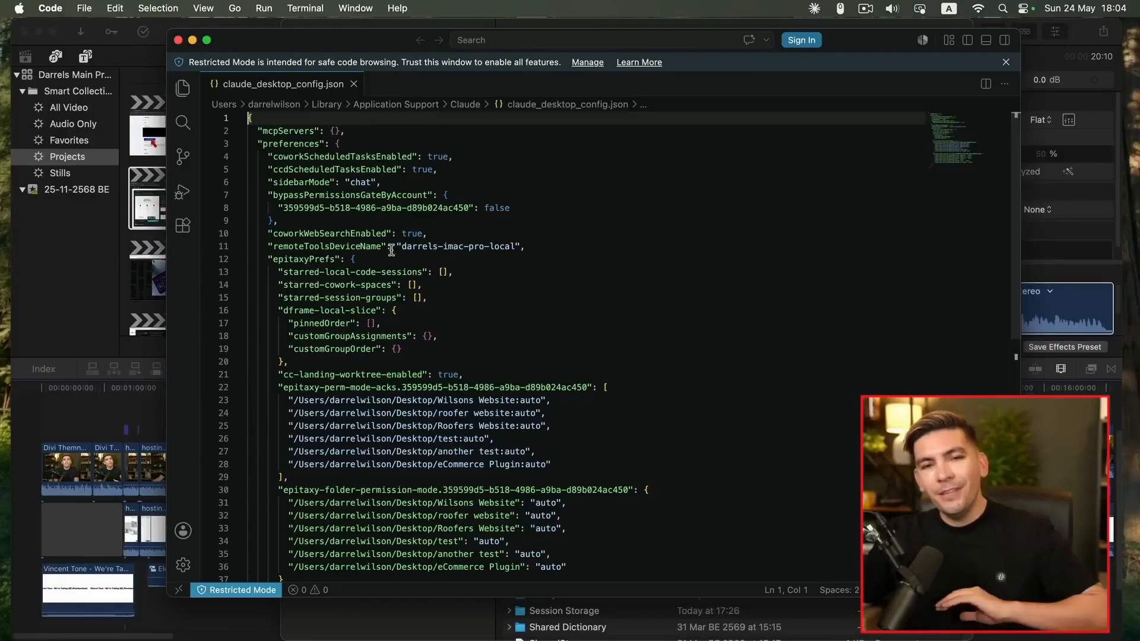
Replace the entire claude_desktop_config.json contents with the pasted novamira mcpServers JSON
{"action": "scroll", "coordinate": [392, 251], "scroll_direction": "down", "scroll_amount": 5}
{"action": "left_click_drag", "start_coordinate": [370, 442], "coordinate": [249, 184]}
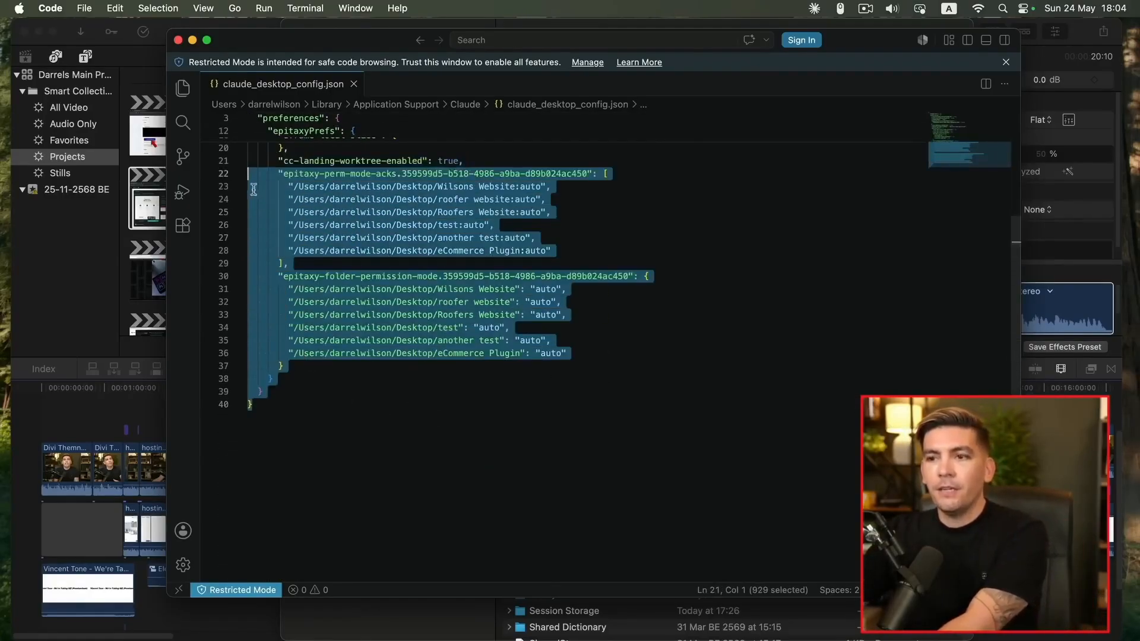
{"action": "key", "text": "super+a"}
{"action": "key", "text": "BackSpace"}
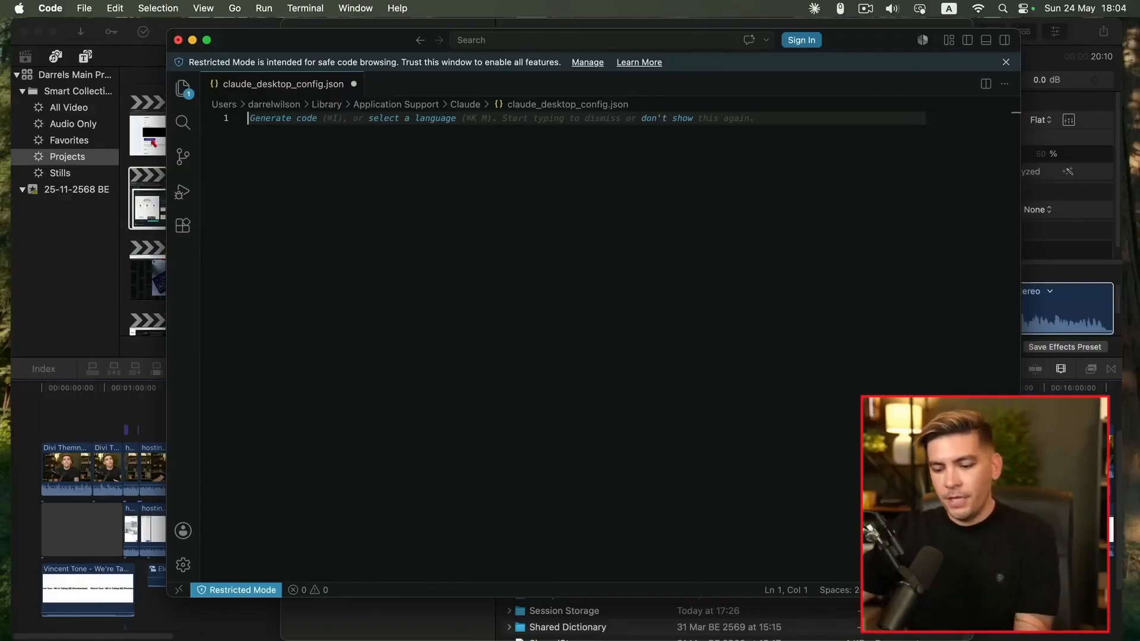
{"action": "key", "text": "super+v"}
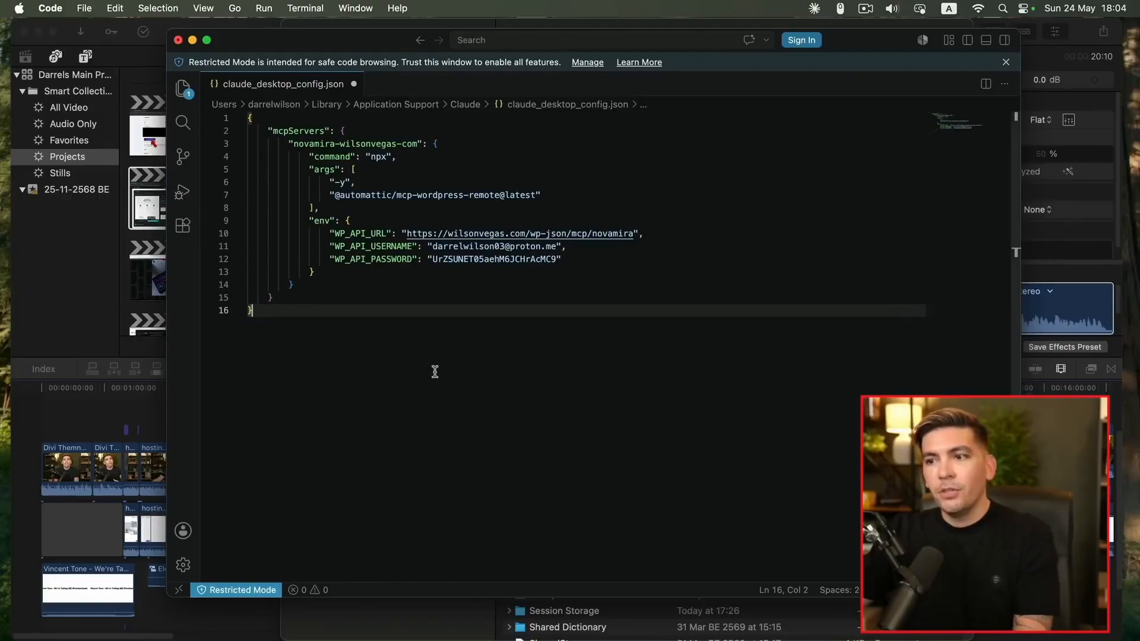
Save the edited config file and close the VS Code window
{"action": "left_click", "coordinate": [84, 8]}
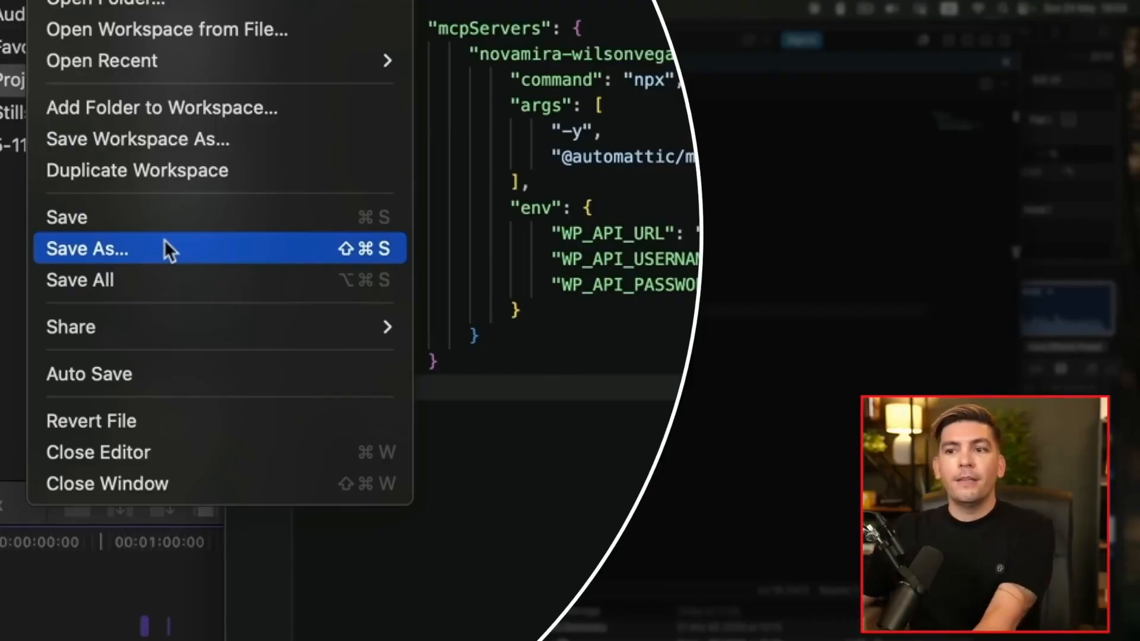
{"action": "left_click", "coordinate": [90, 219]}
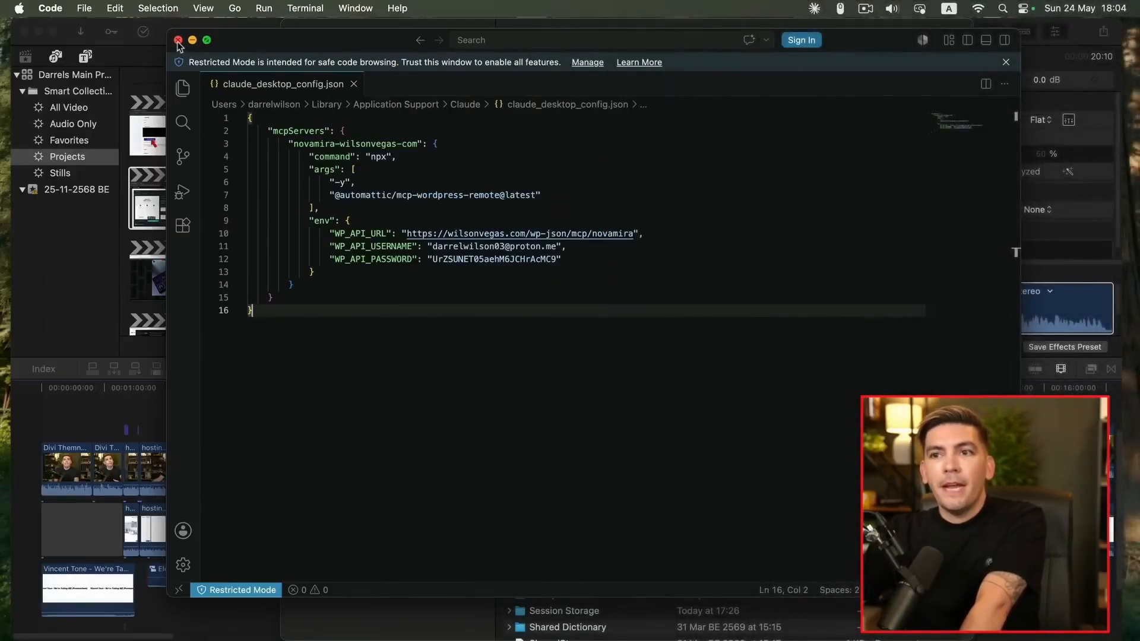
{"action": "left_click", "coordinate": [178, 40]}
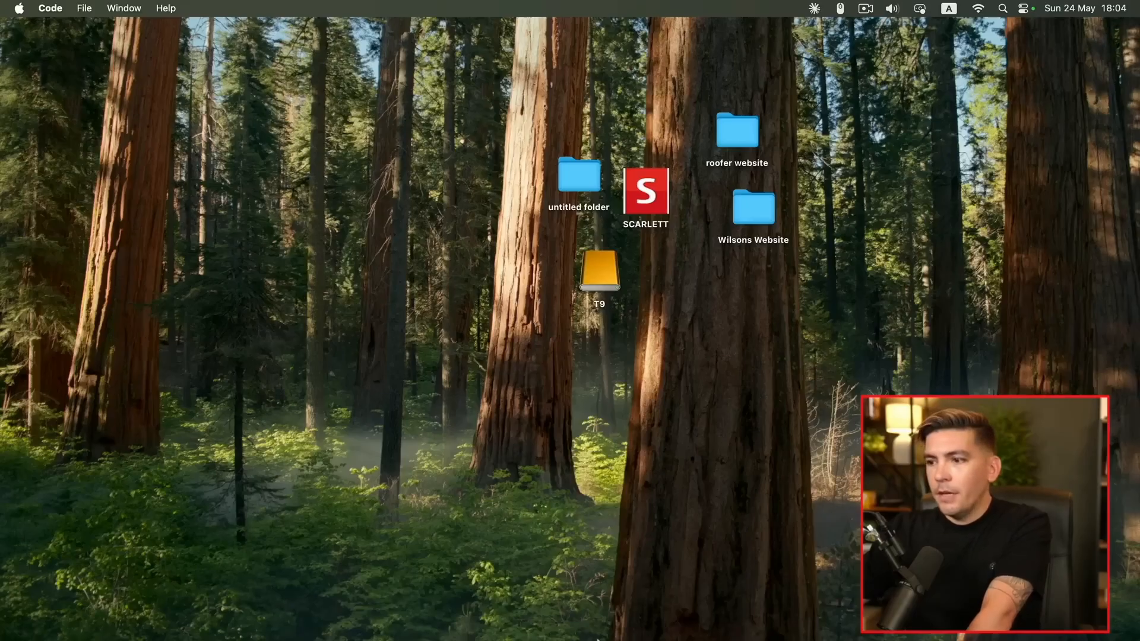
Quit and relaunch Claude, then check Settings > Developer for the novamira MCP server
{"action": "left_click", "coordinate": [829, 620]}
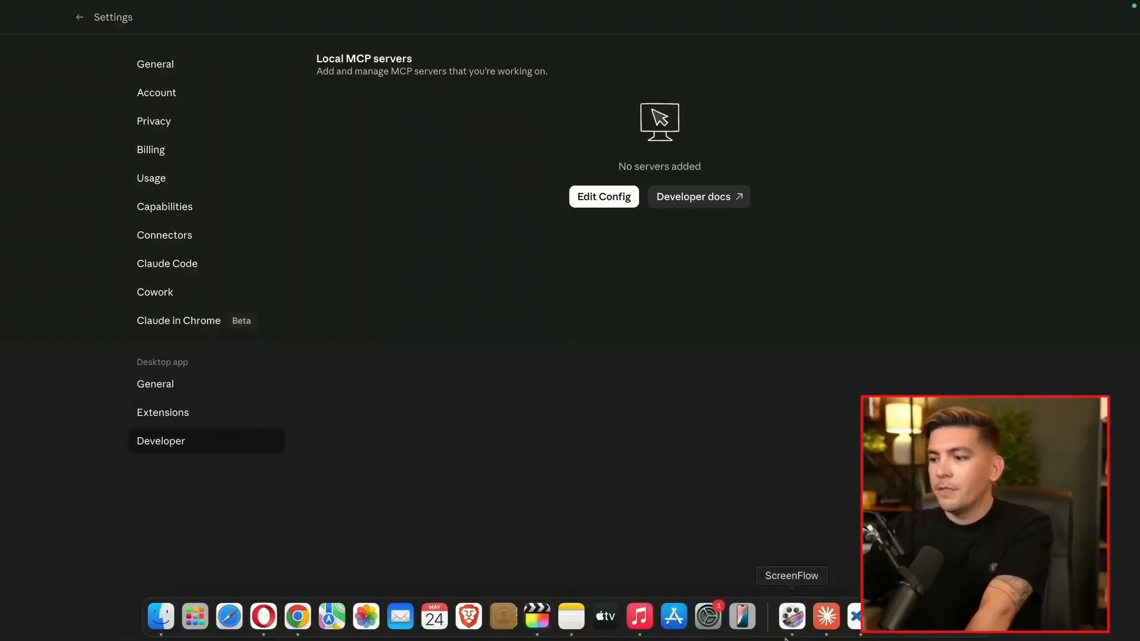
{"action": "left_click", "coordinate": [829, 620]}
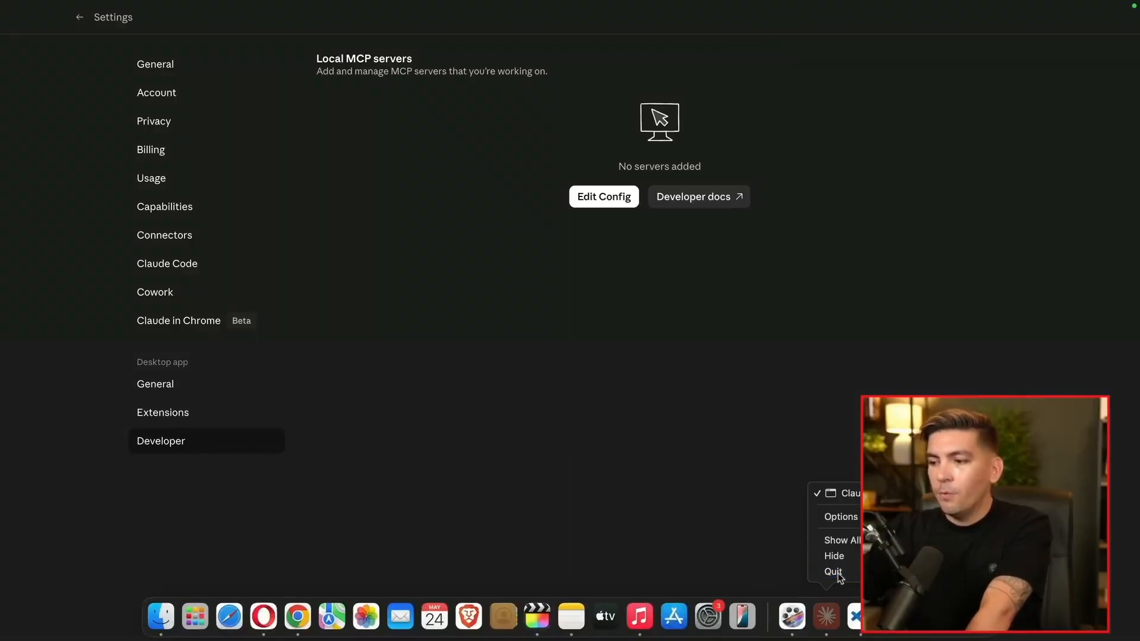
{"action": "left_click", "coordinate": [834, 571]}
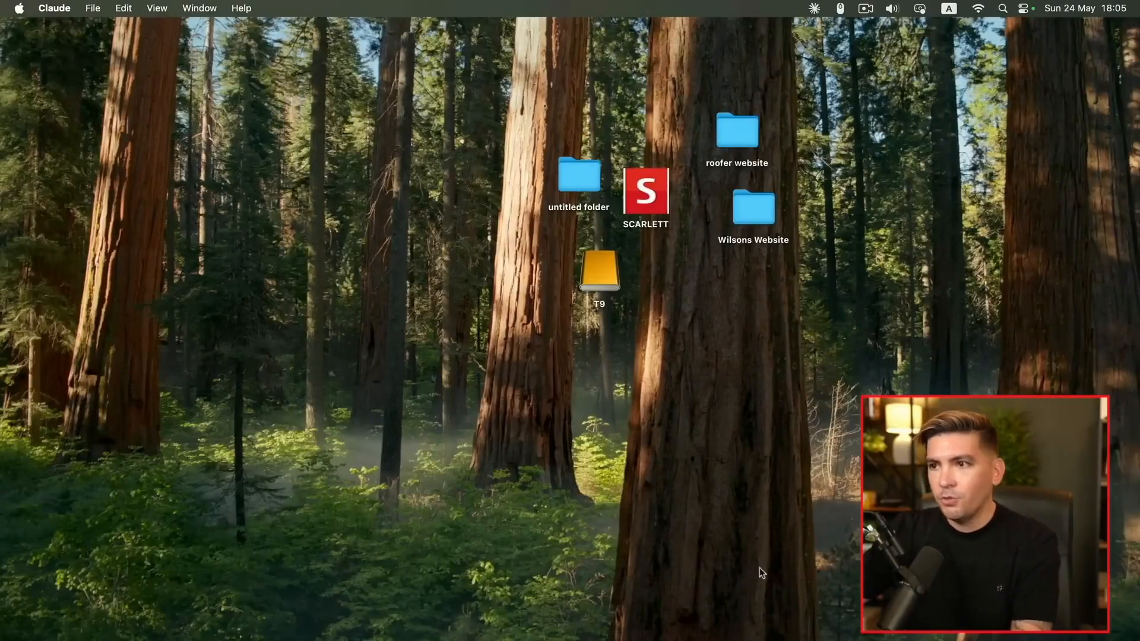
{"action": "mouse_move", "coordinate": [743, 633]}
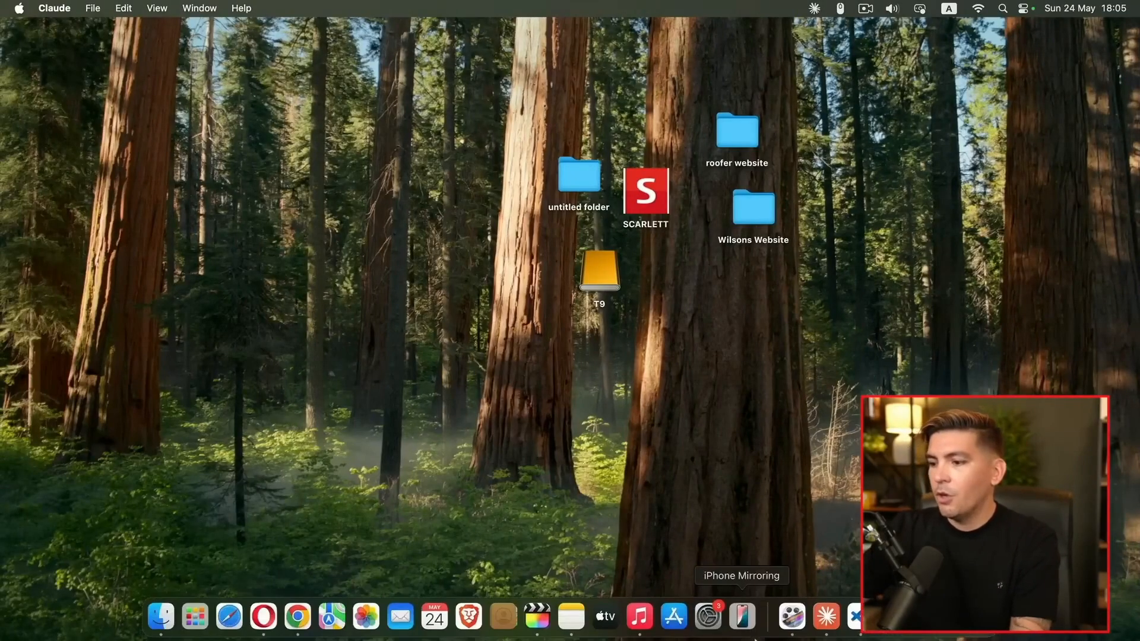
{"action": "left_click", "coordinate": [829, 625]}
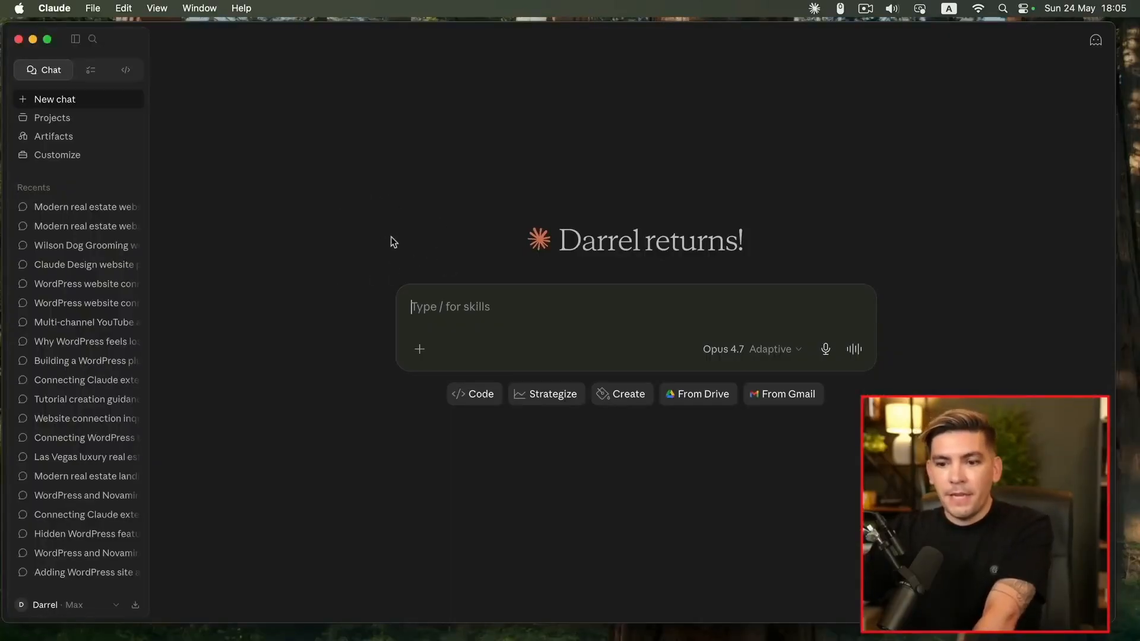
{"action": "left_click", "coordinate": [43, 605]}
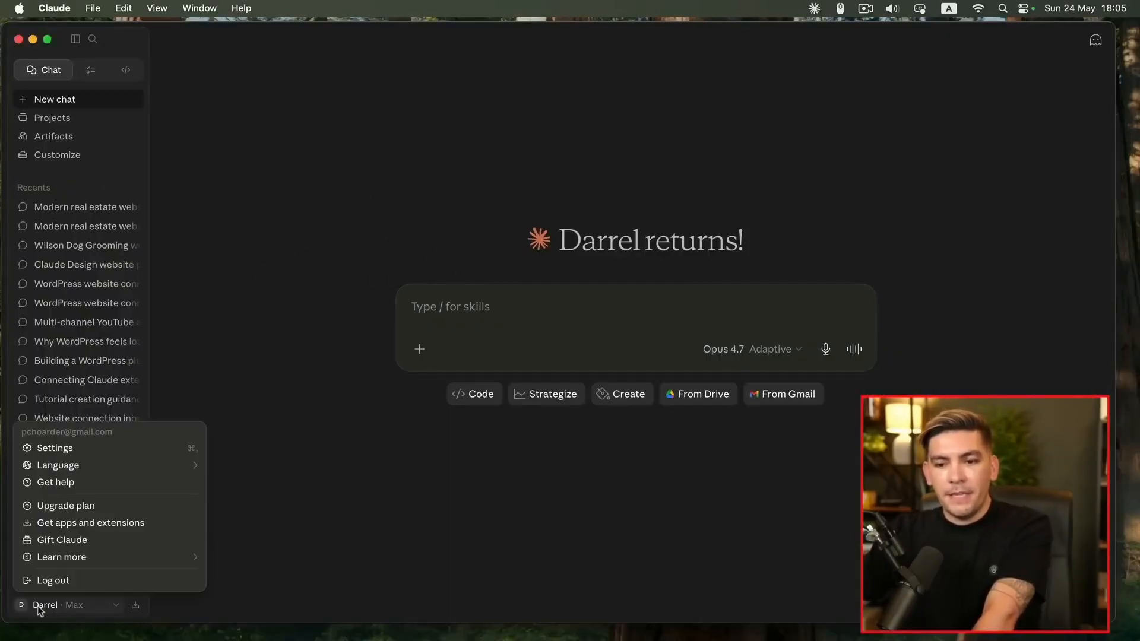
{"action": "left_click", "coordinate": [86, 450]}
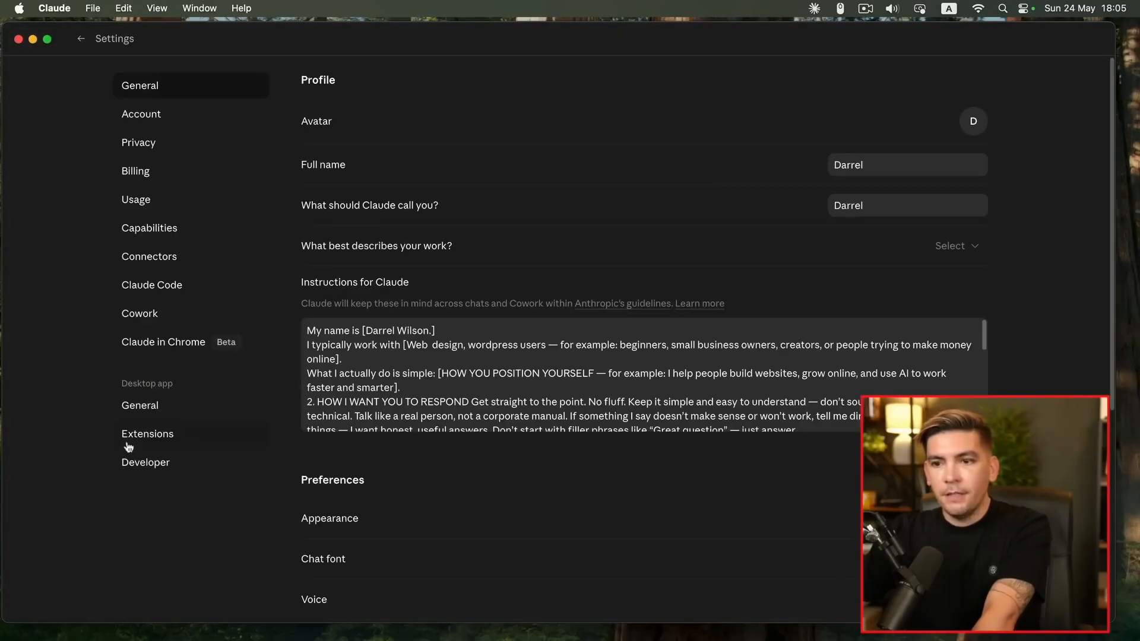
{"action": "left_click", "coordinate": [161, 467]}
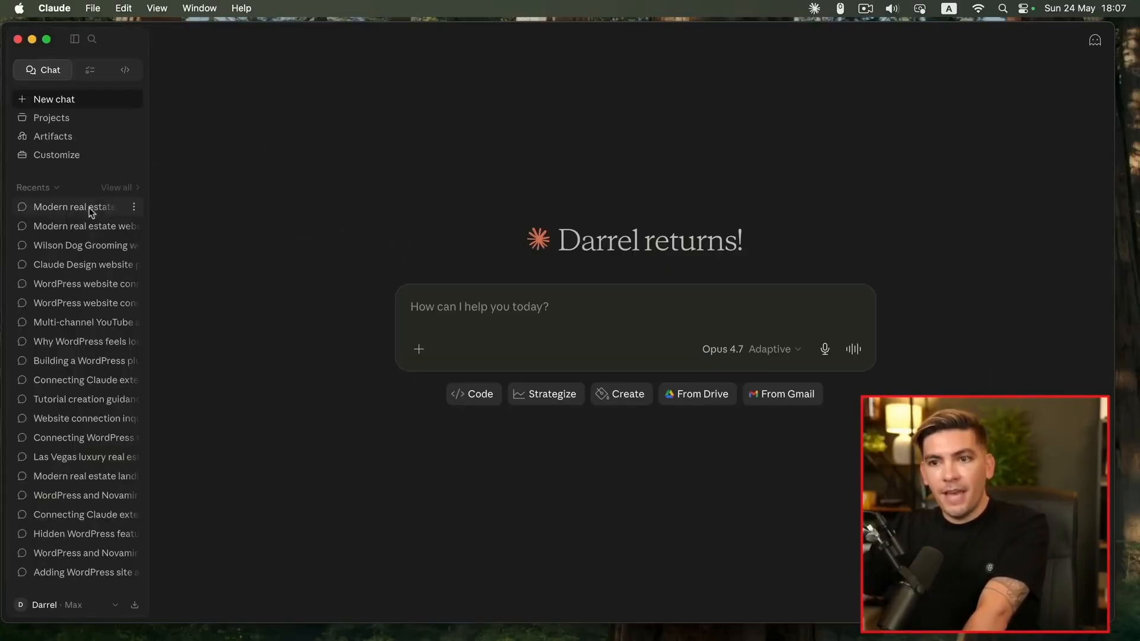
Open the Wilson Estate real estate website chat and preview its website artifact
{"action": "left_click", "coordinate": [72, 207]}
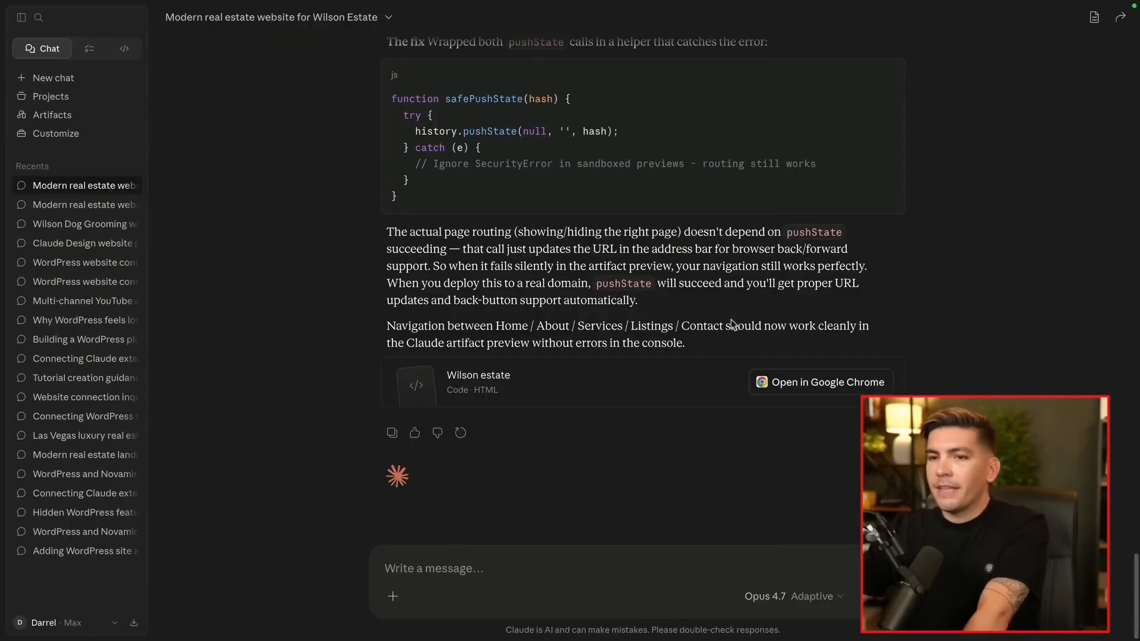
{"action": "left_click", "coordinate": [1093, 18]}
{"action": "left_click", "coordinate": [1014, 115]}
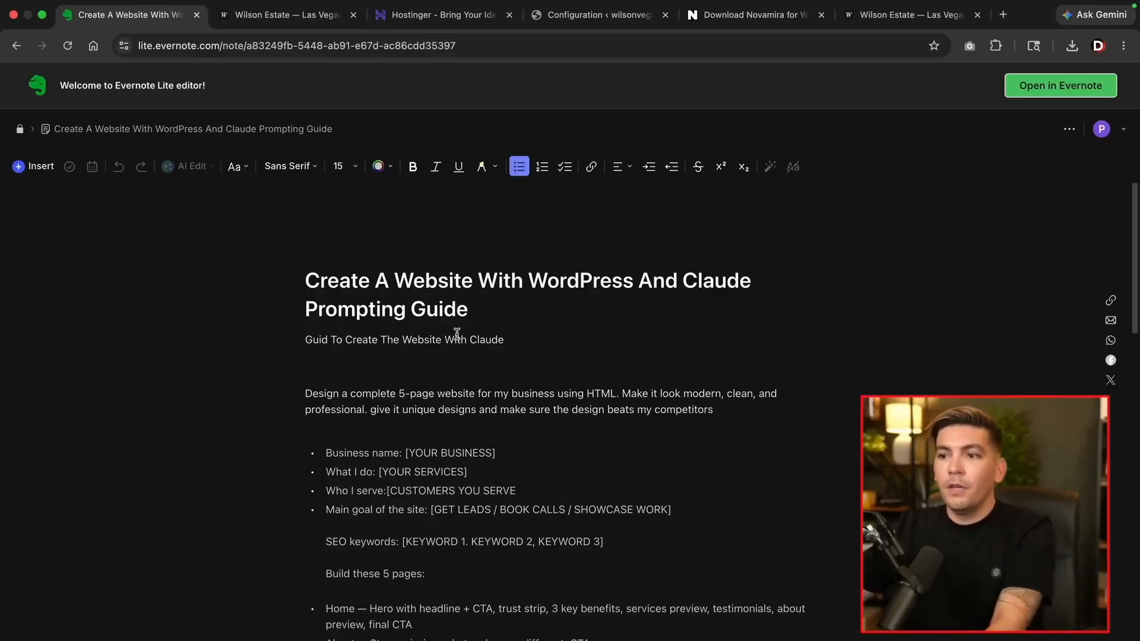
Copy the Guide To Import The Website paragraphs, from 'okay great, next' to the domain-connect request
{"action": "scroll", "coordinate": [361, 307], "scroll_direction": "down", "scroll_amount": 5}
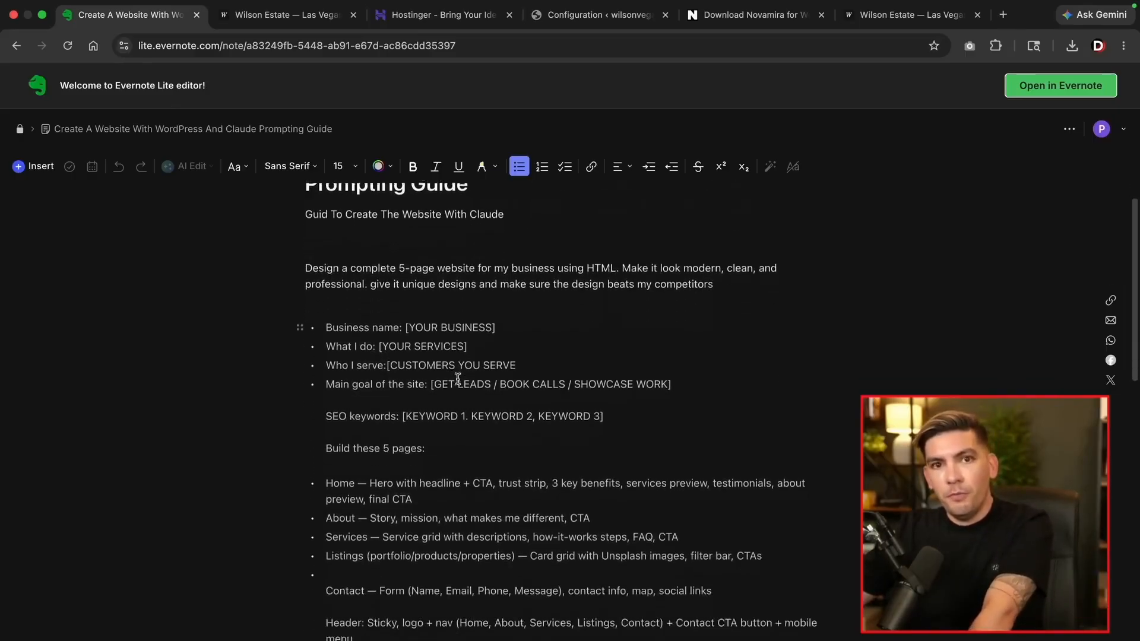
{"action": "scroll", "coordinate": [458, 378], "scroll_direction": "down", "scroll_amount": 7}
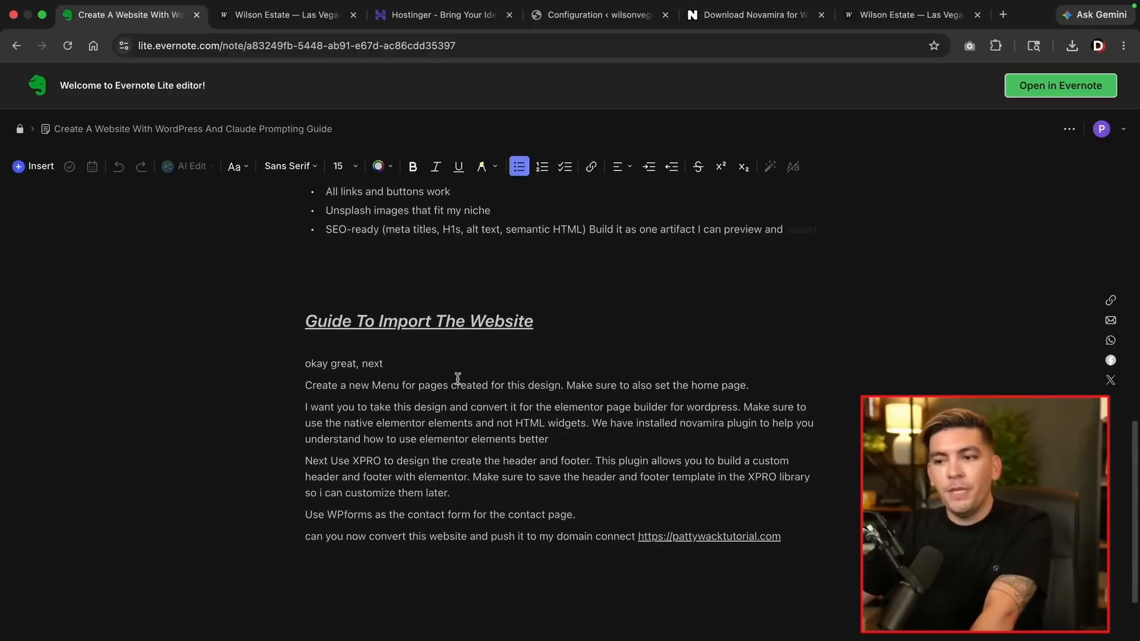
{"action": "scroll", "coordinate": [458, 379], "scroll_direction": "down", "scroll_amount": 1}
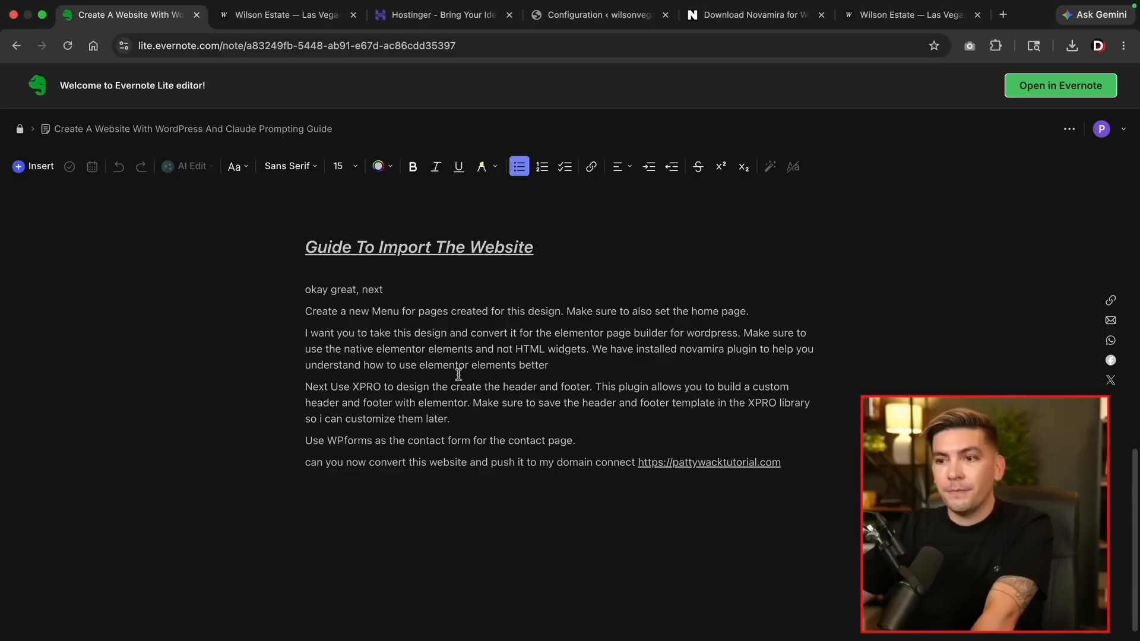
{"action": "left_click_drag", "start_coordinate": [301, 287], "coordinate": [849, 479]}
{"action": "right_click", "coordinate": [622, 346]}
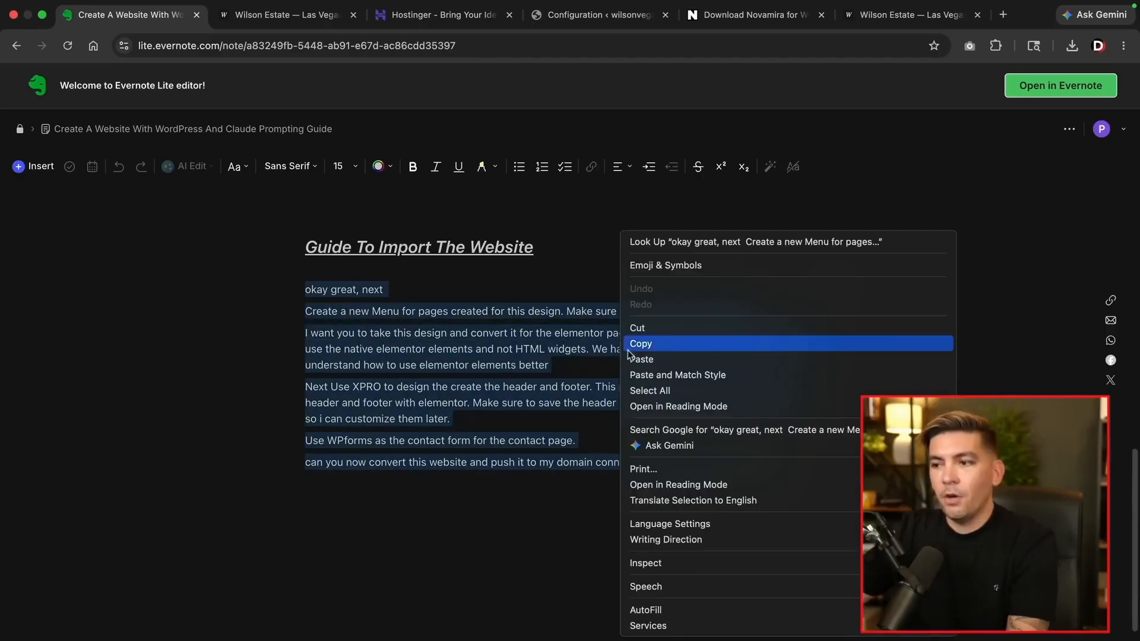
{"action": "left_click", "coordinate": [640, 342]}
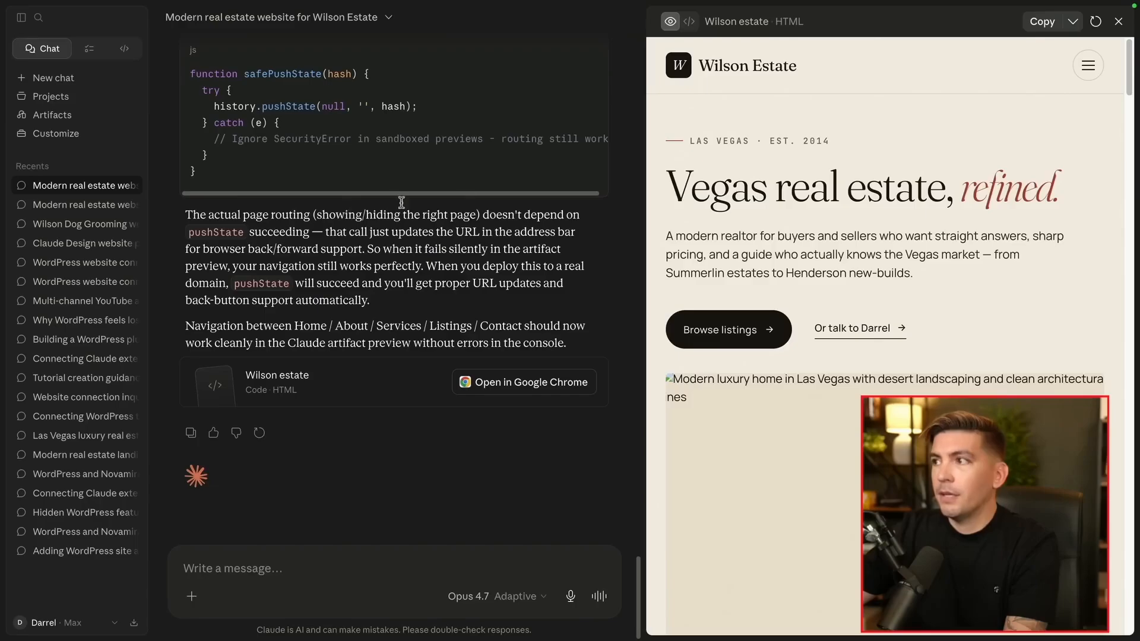
Close the website preview, hide the chat list, and paste the import prompt into the message box
{"action": "left_click", "coordinate": [1119, 22]}
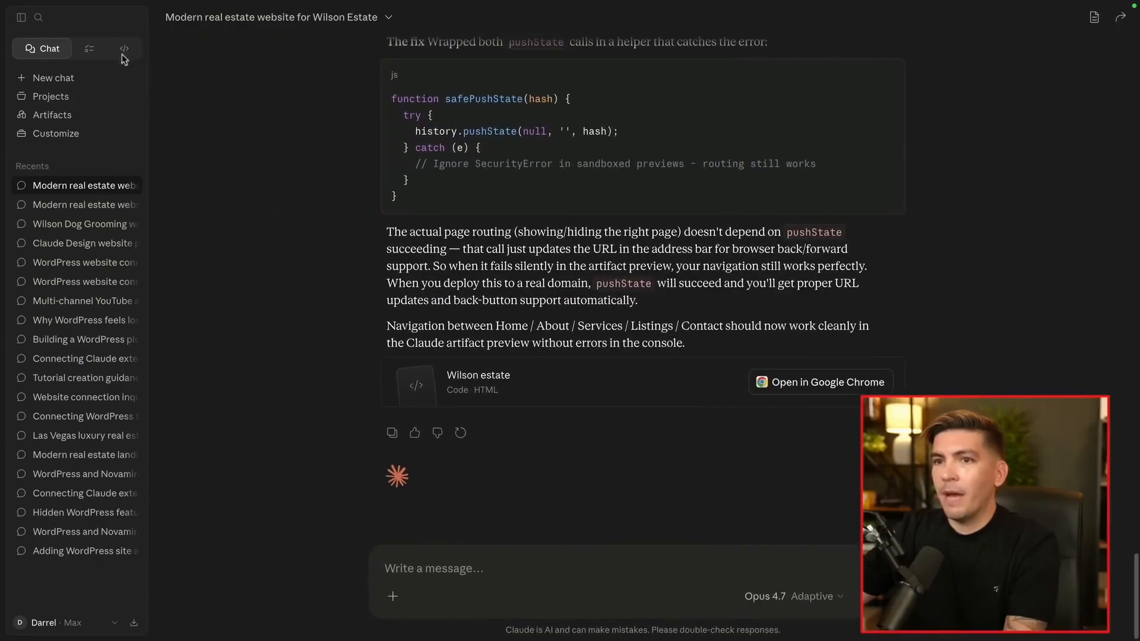
{"action": "left_click", "coordinate": [22, 19]}
{"action": "right_click", "coordinate": [367, 561]}
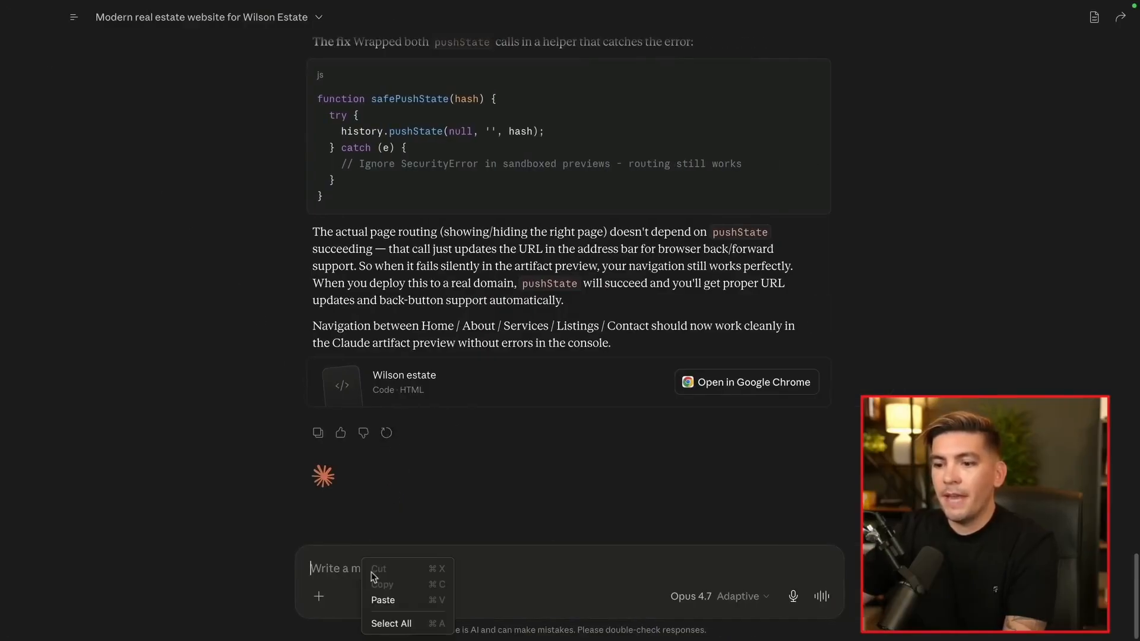
{"action": "left_click", "coordinate": [377, 600]}
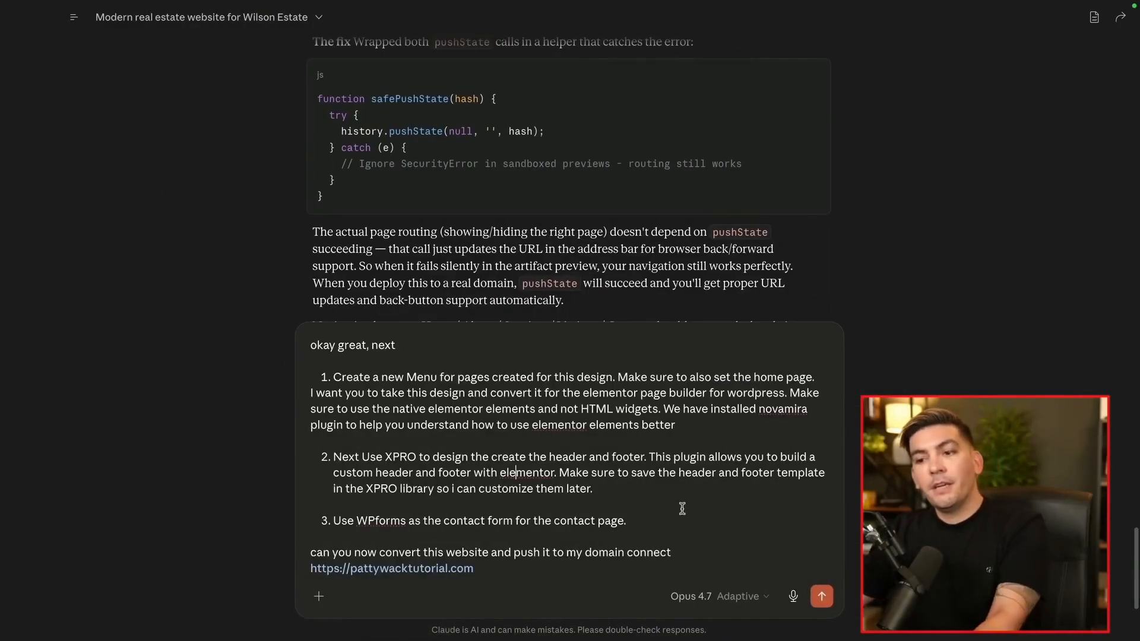
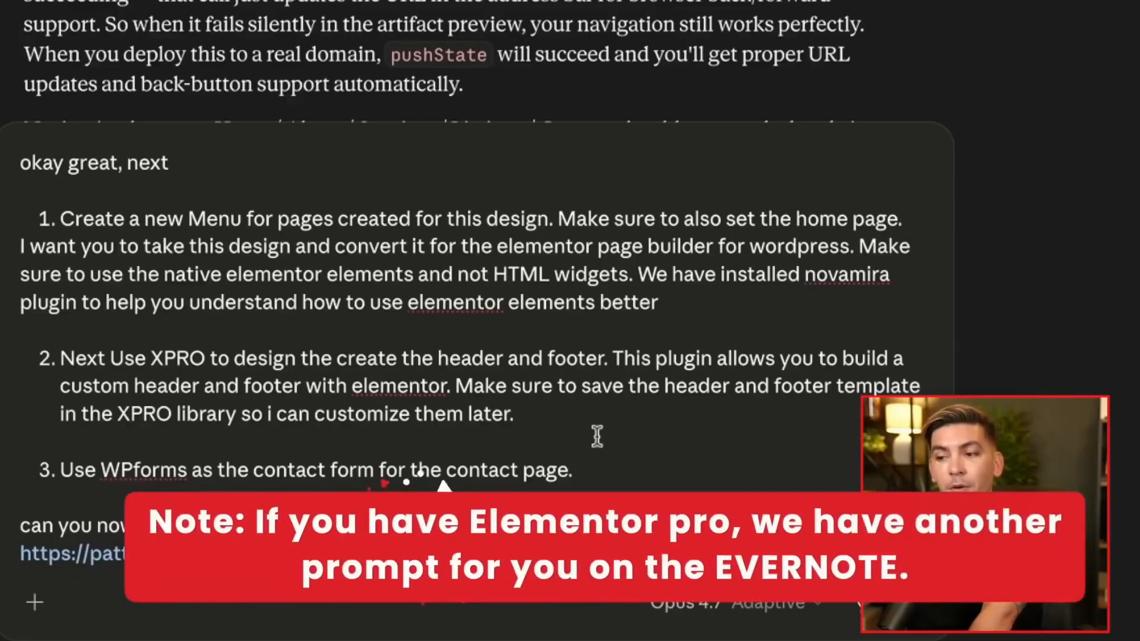
{"action": "left_click", "coordinate": [543, 416]}
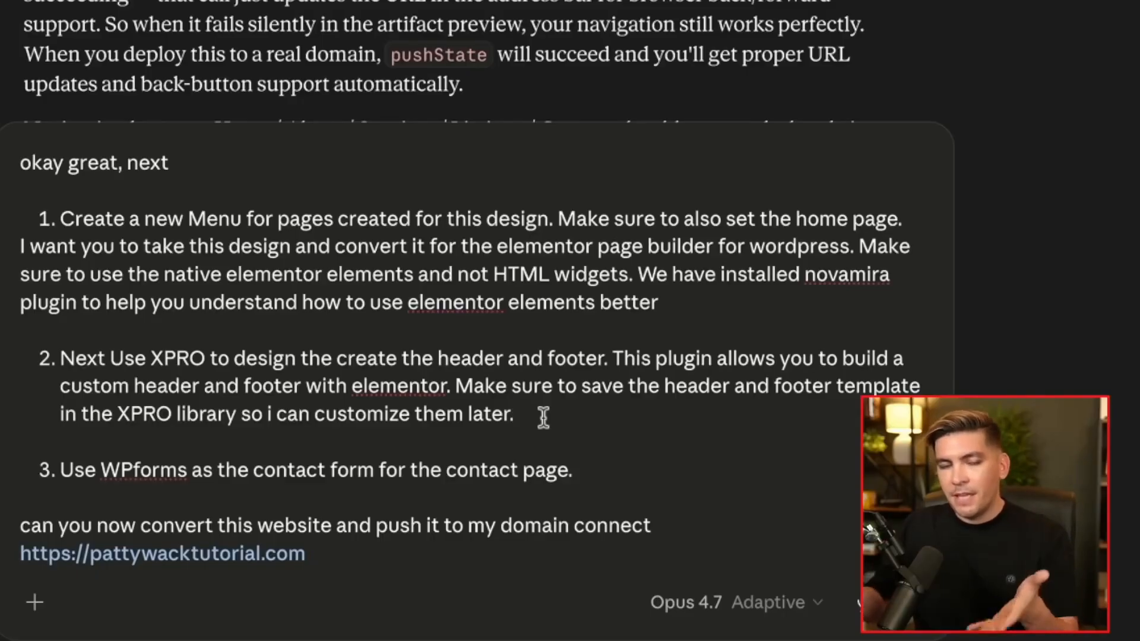
{"action": "left_click", "coordinate": [603, 470]}
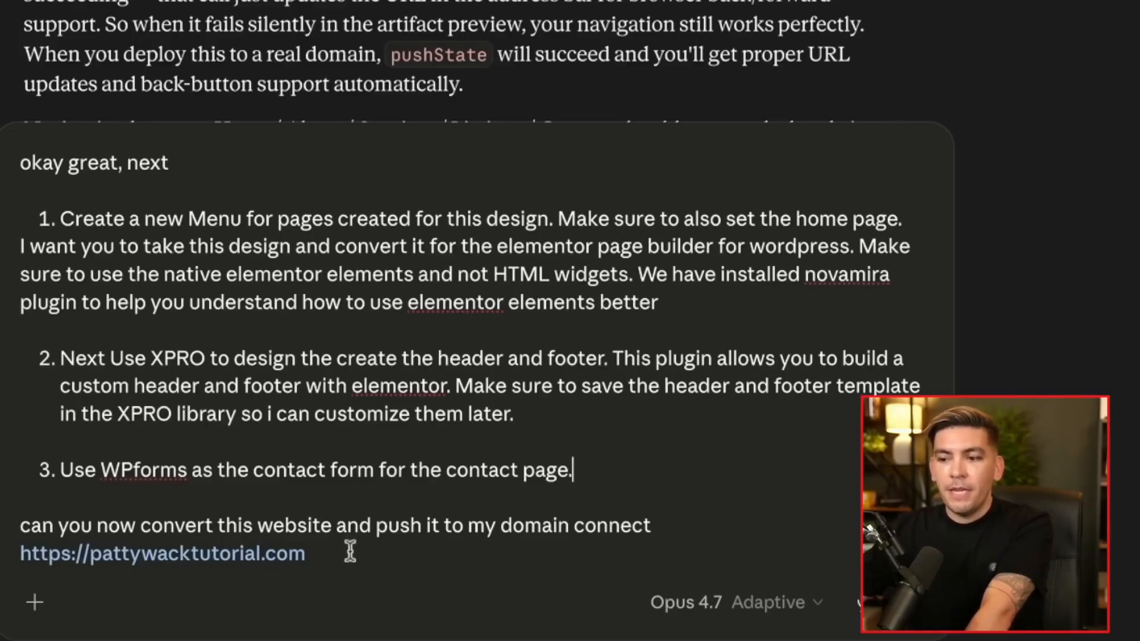
{"action": "left_click", "coordinate": [331, 554]}
{"action": "left_click_drag", "start_coordinate": [331, 554], "coordinate": [15, 543]}
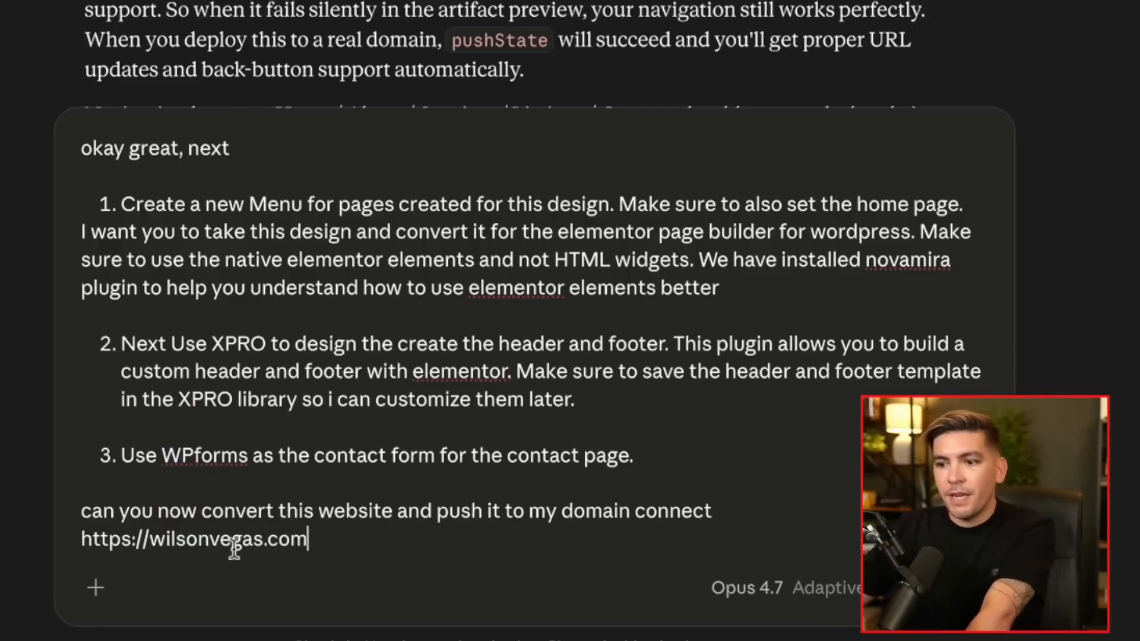
{"action": "left_click_drag", "start_coordinate": [338, 539], "coordinate": [89, 540]}
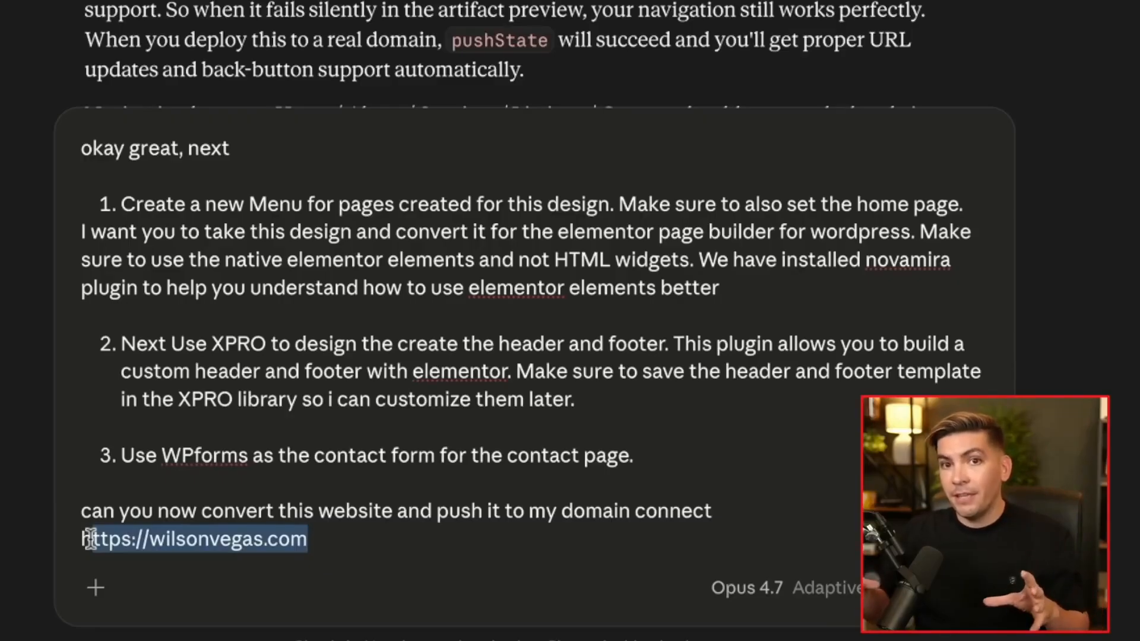
{"action": "left_click", "coordinate": [317, 418]}
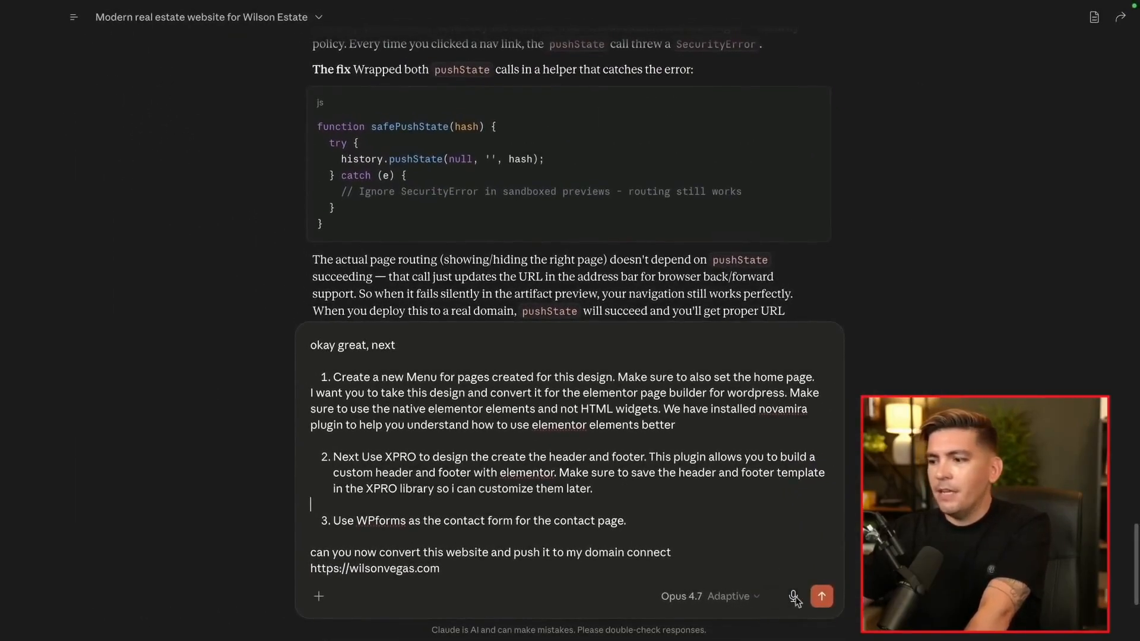
{"action": "left_click", "coordinate": [822, 596]}
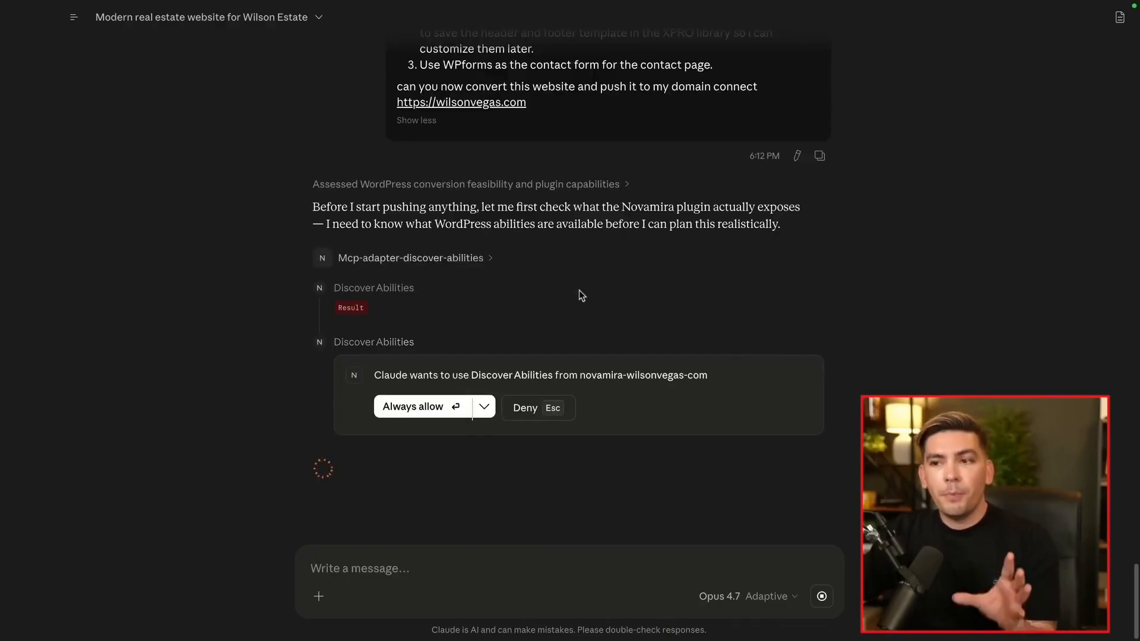
Always allow Novamira's Discover Abilities tool and highlight Claude's note about full Novamira access
{"action": "left_click", "coordinate": [424, 409]}
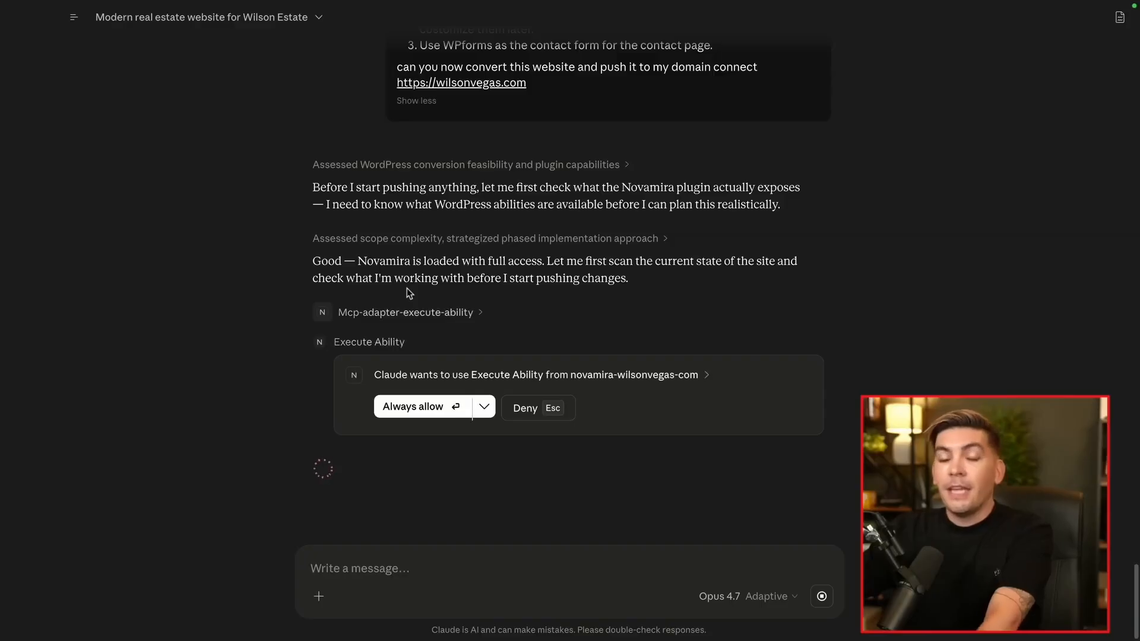
{"action": "left_click_drag", "start_coordinate": [313, 261], "coordinate": [543, 265]}
{"action": "left_click", "coordinate": [542, 265]}
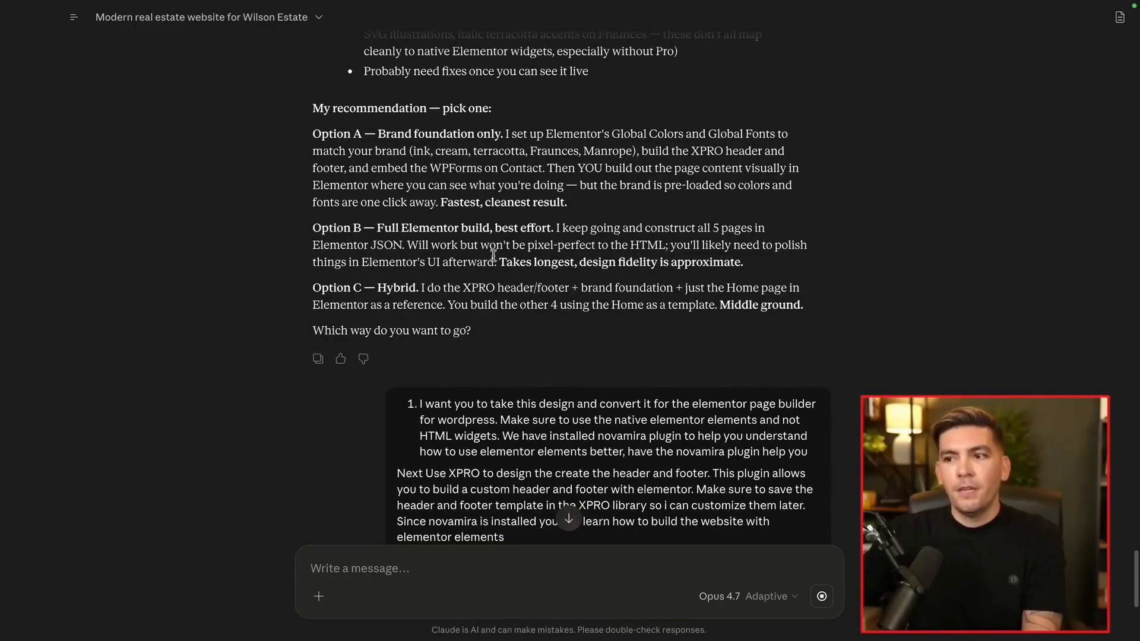
Highlight 'have the novamira plugin help you' in the sent message while Claude builds
{"action": "scroll", "coordinate": [492, 256], "scroll_direction": "down", "scroll_amount": 2}
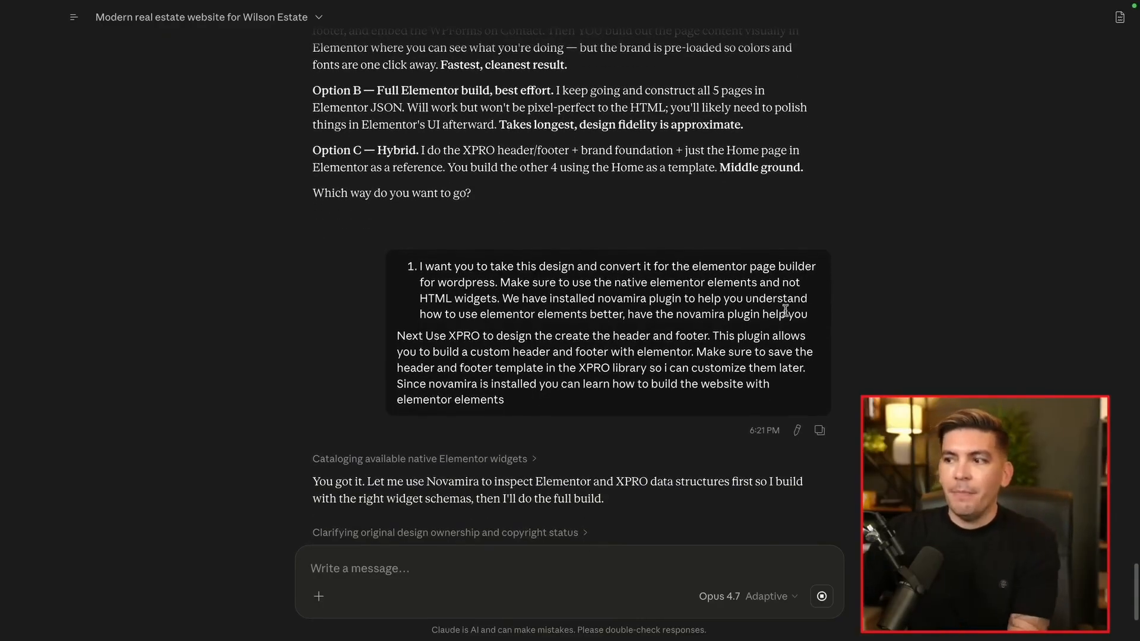
{"action": "left_click_drag", "start_coordinate": [806, 315], "coordinate": [634, 314]}
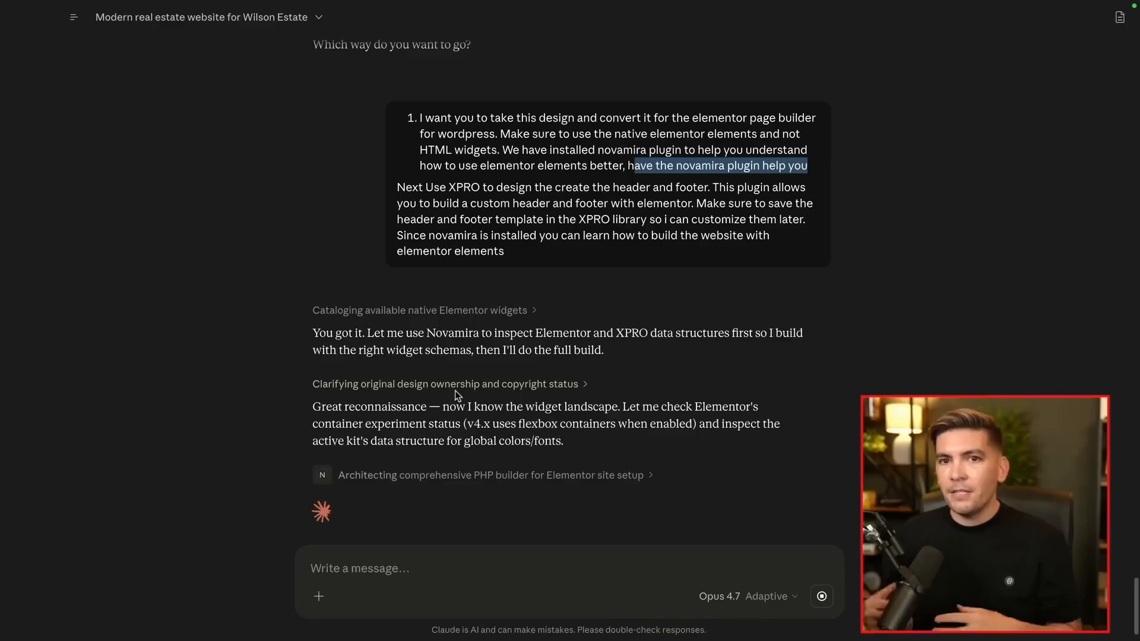
{"action": "left_click", "coordinate": [594, 191]}
{"action": "left_click_drag", "start_coordinate": [628, 168], "coordinate": [790, 174]}
{"action": "left_click", "coordinate": [687, 204]}
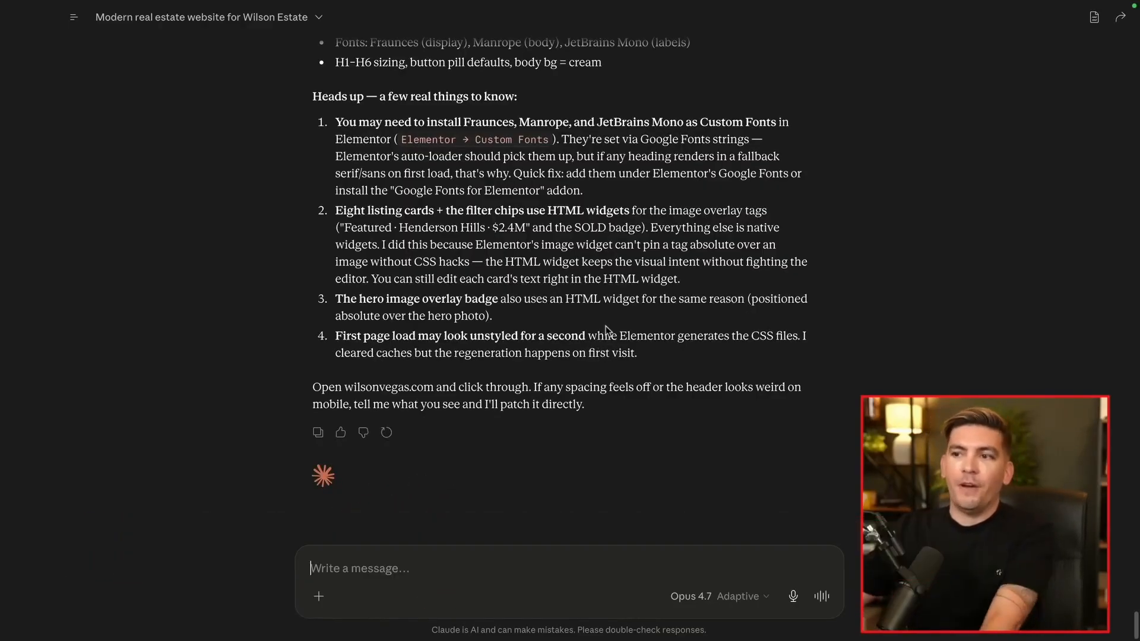
Scroll through Claude's summary of the five built pages and XPRO header/footer templates
{"action": "scroll", "coordinate": [478, 244], "scroll_direction": "up", "scroll_amount": 8}
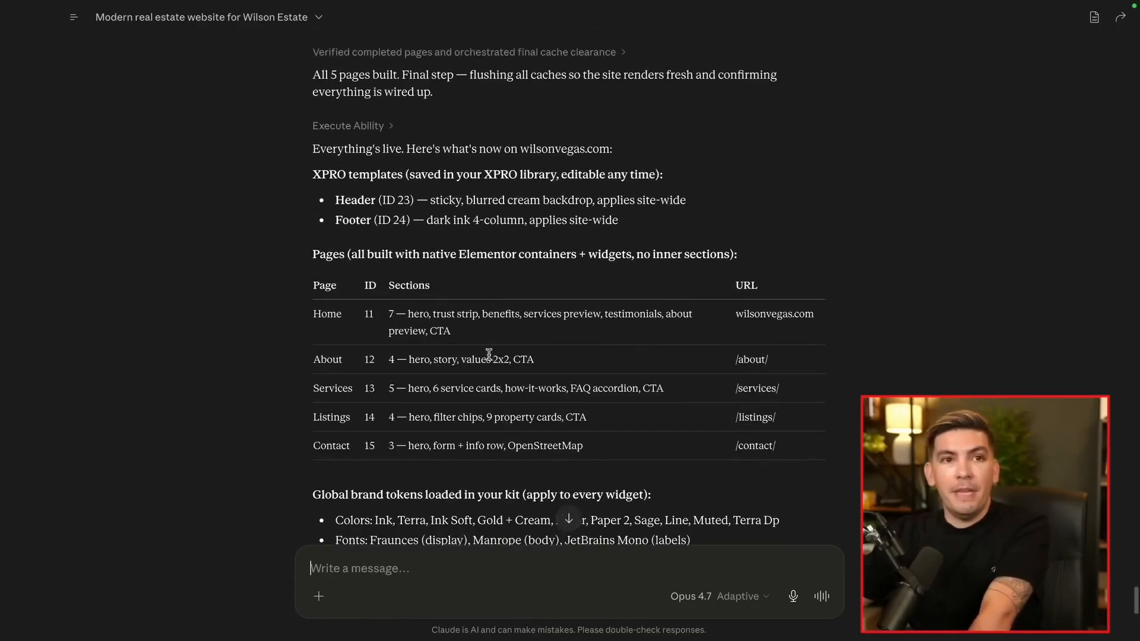
{"action": "scroll", "coordinate": [486, 354], "scroll_direction": "up", "scroll_amount": 8}
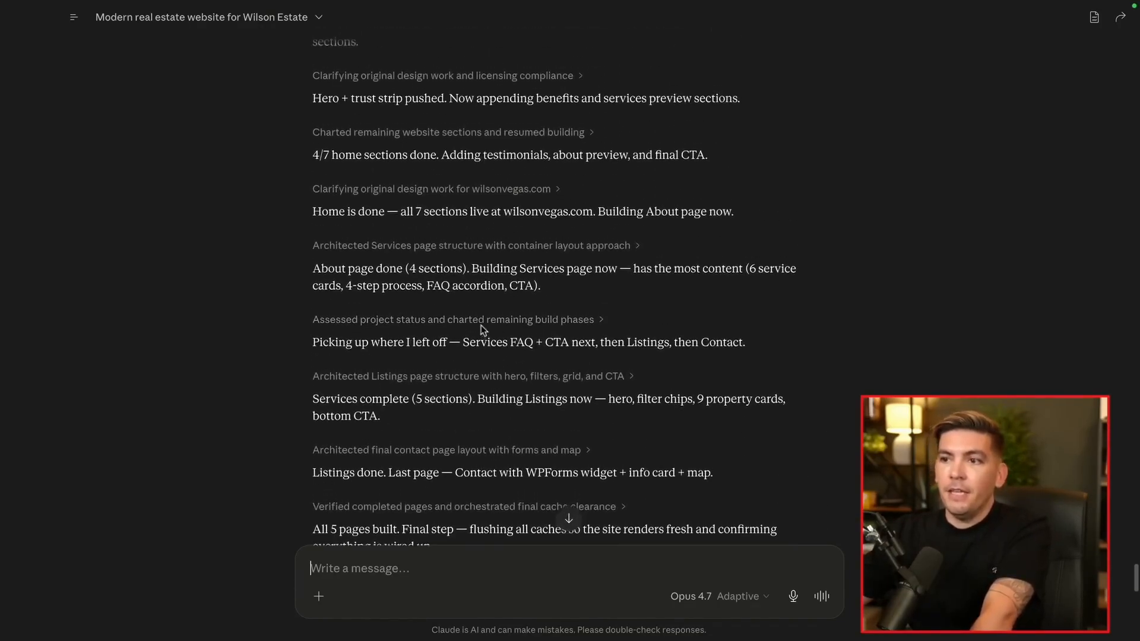
{"action": "scroll", "coordinate": [504, 300], "scroll_direction": "down", "scroll_amount": 5}
{"action": "scroll", "coordinate": [504, 297], "scroll_direction": "down", "scroll_amount": 11}
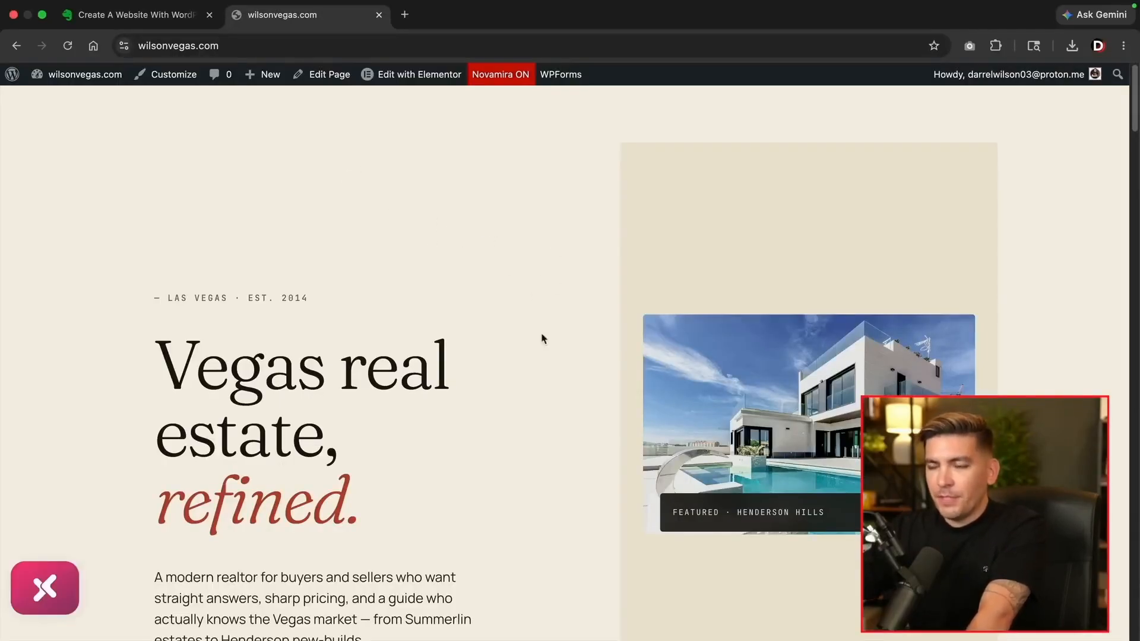
Scroll down the live Wilson Estate homepage from the hero to the bottom
{"action": "scroll", "coordinate": [532, 286], "scroll_direction": "down", "scroll_amount": 3}
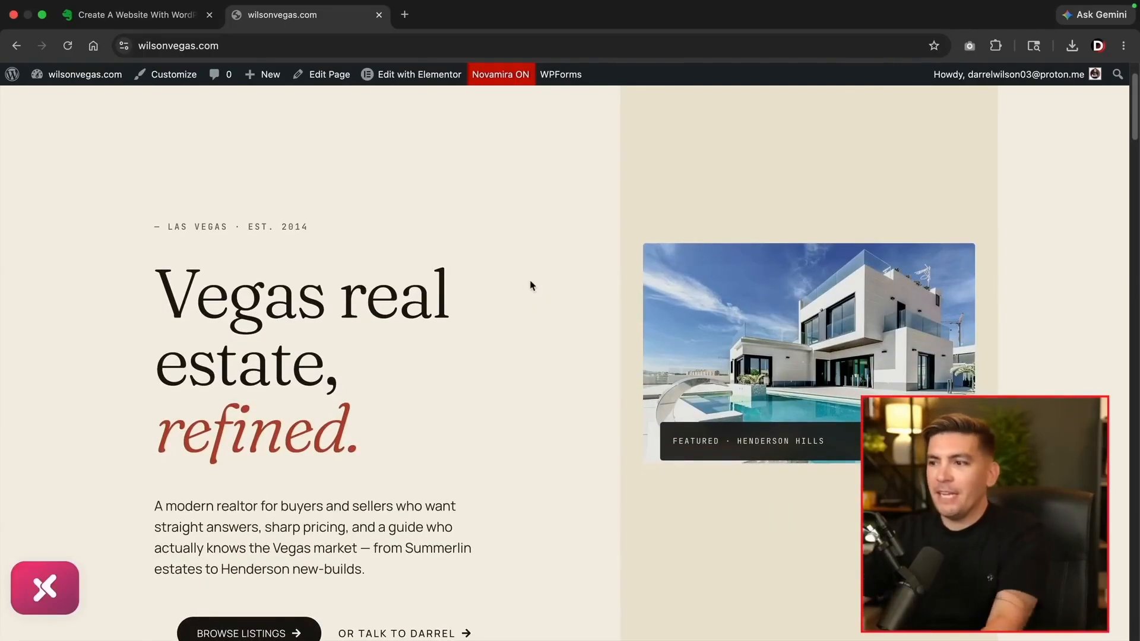
{"action": "scroll", "coordinate": [532, 286], "scroll_direction": "up", "scroll_amount": 3}
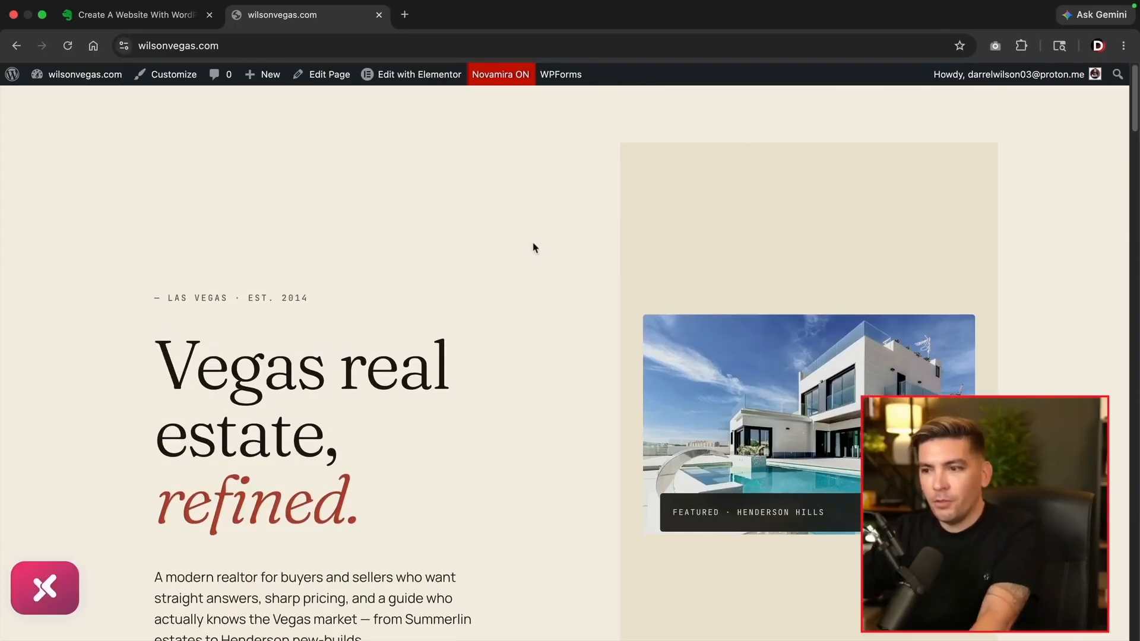
{"action": "scroll", "coordinate": [535, 248], "scroll_direction": "down", "scroll_amount": 9}
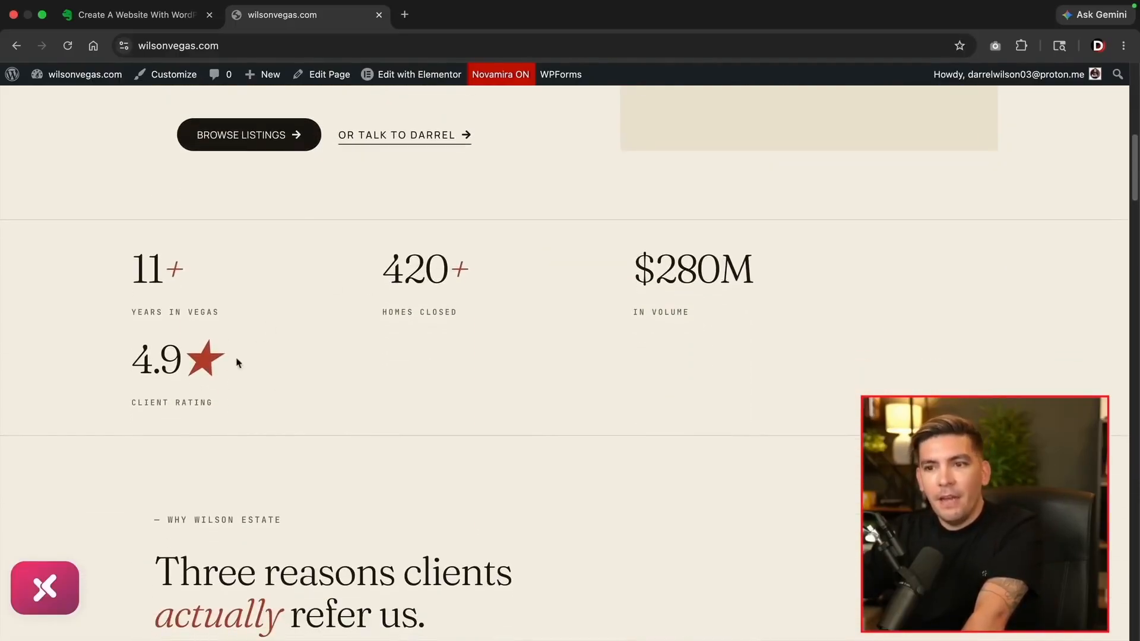
{"action": "scroll", "coordinate": [376, 365], "scroll_direction": "down", "scroll_amount": 2}
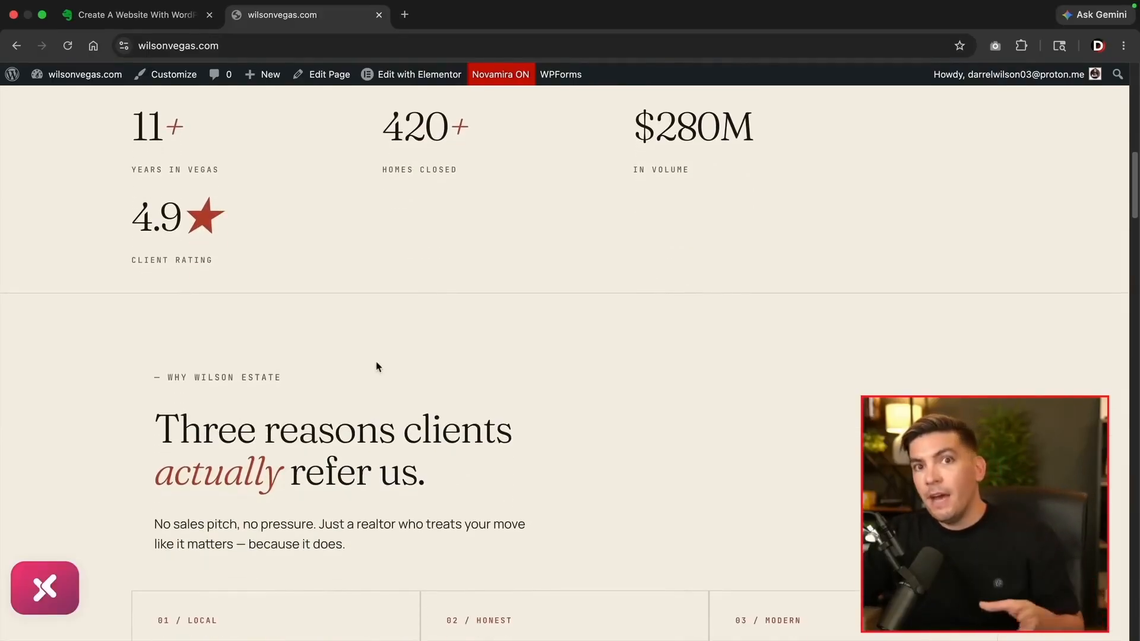
{"action": "scroll", "coordinate": [377, 366], "scroll_direction": "down", "scroll_amount": 2}
{"action": "scroll", "coordinate": [377, 364], "scroll_direction": "down", "scroll_amount": 4}
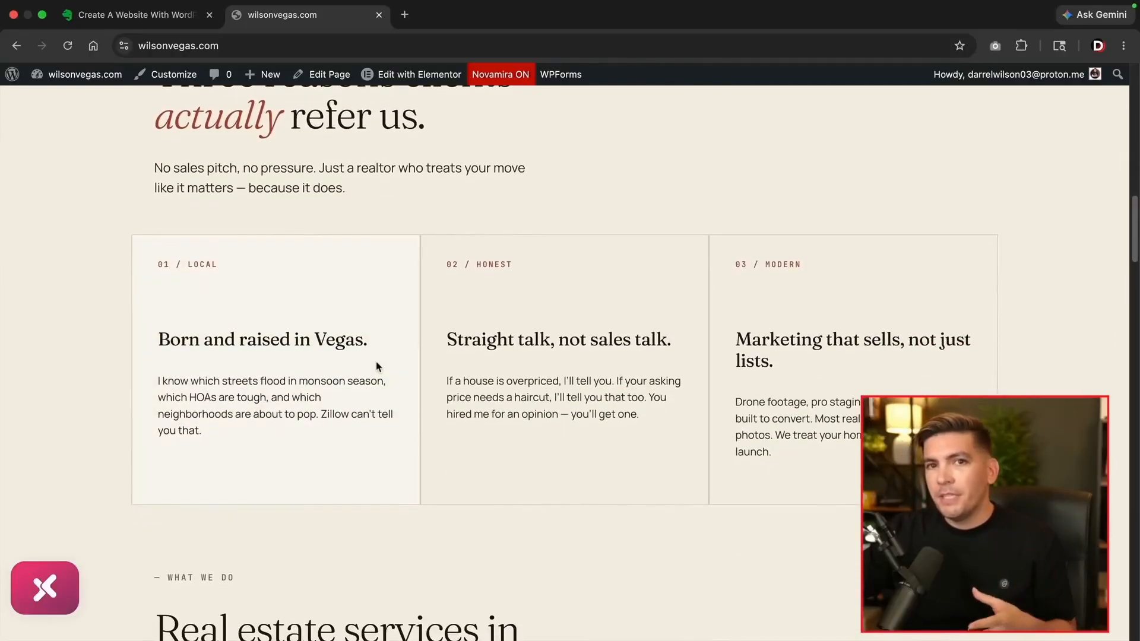
{"action": "scroll", "coordinate": [376, 365], "scroll_direction": "down", "scroll_amount": 6}
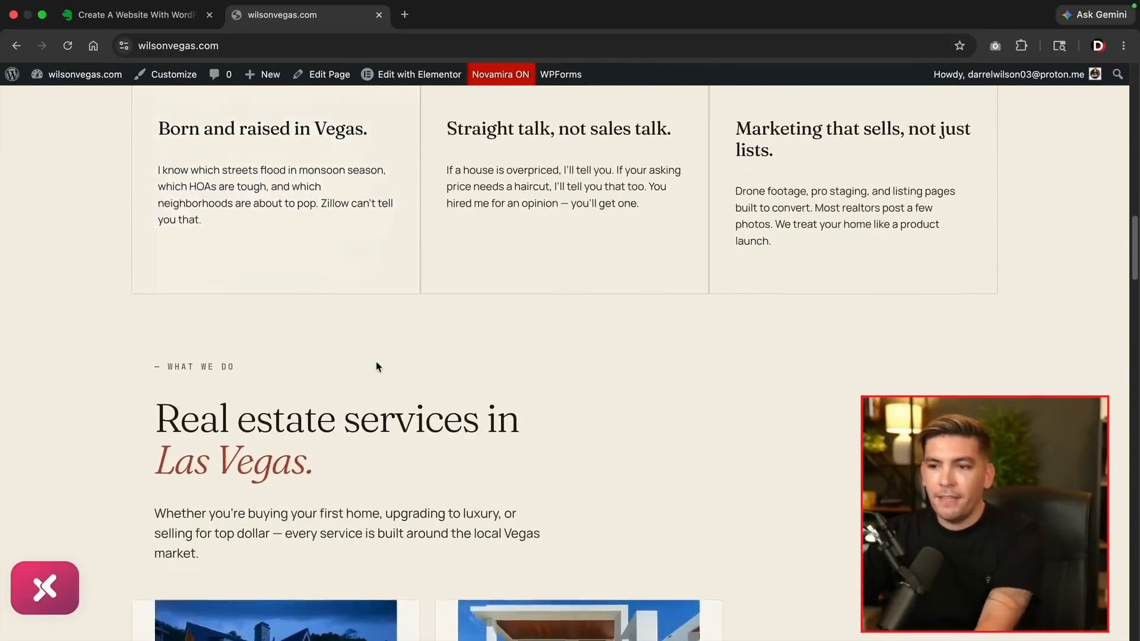
{"action": "scroll", "coordinate": [376, 362], "scroll_direction": "down", "scroll_amount": 5}
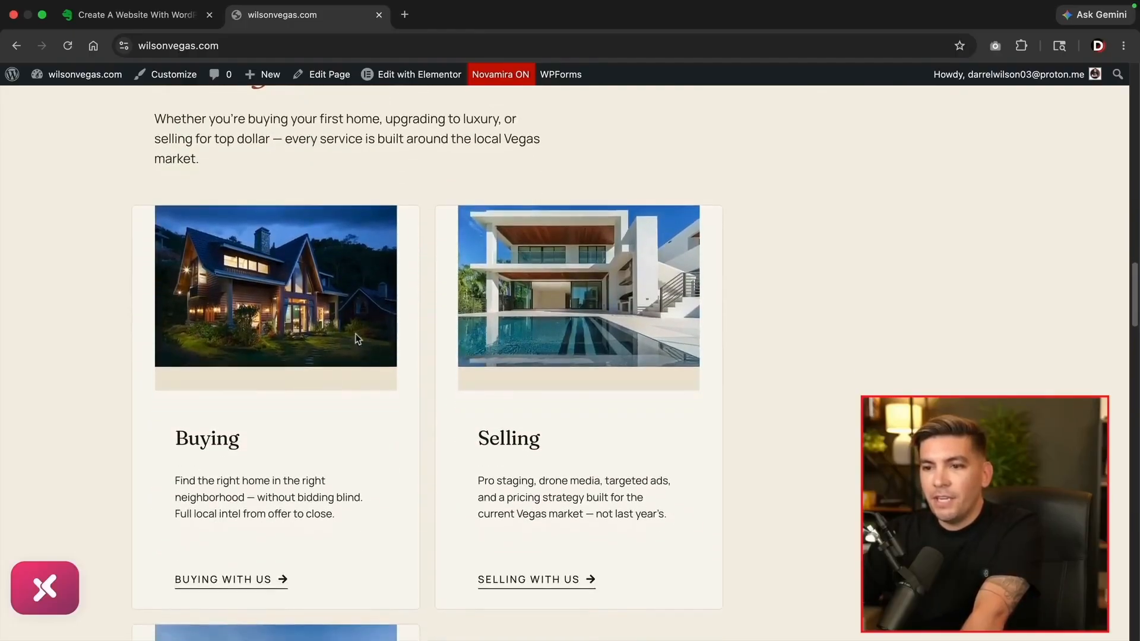
{"action": "scroll", "coordinate": [470, 340], "scroll_direction": "down", "scroll_amount": 5}
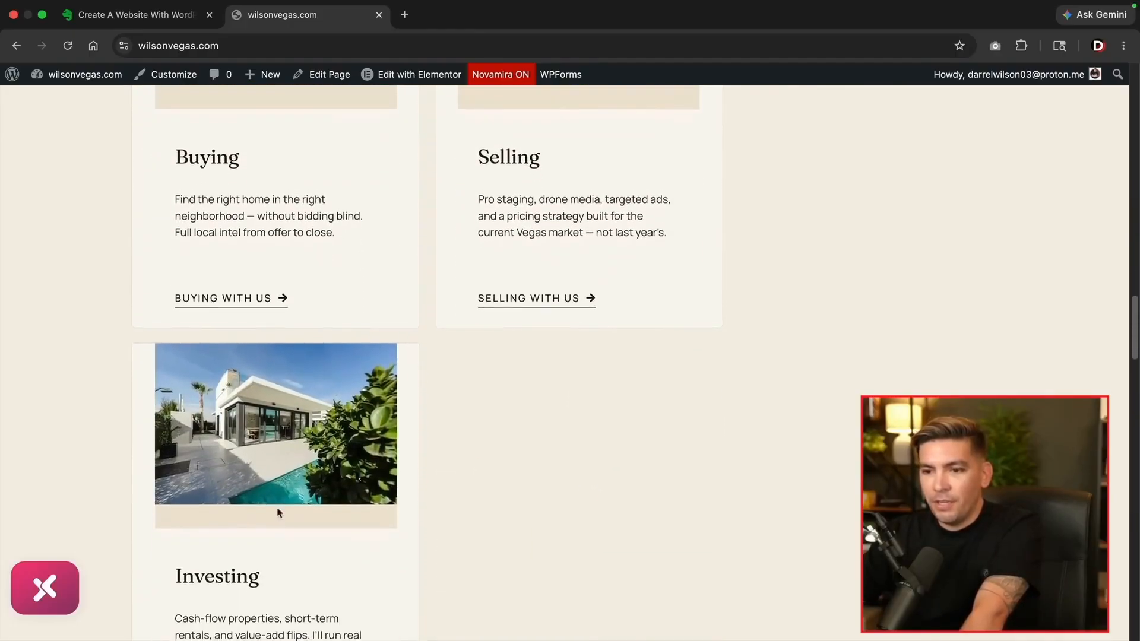
{"action": "scroll", "coordinate": [291, 522], "scroll_direction": "down", "scroll_amount": 10}
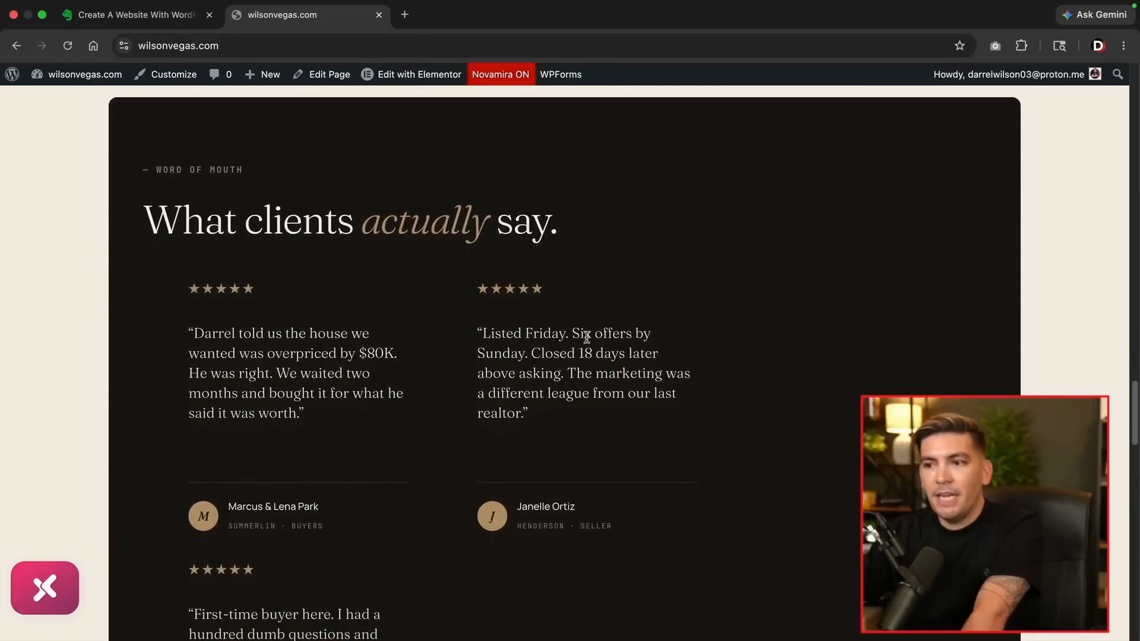
{"action": "scroll", "coordinate": [653, 364], "scroll_direction": "down", "scroll_amount": 15}
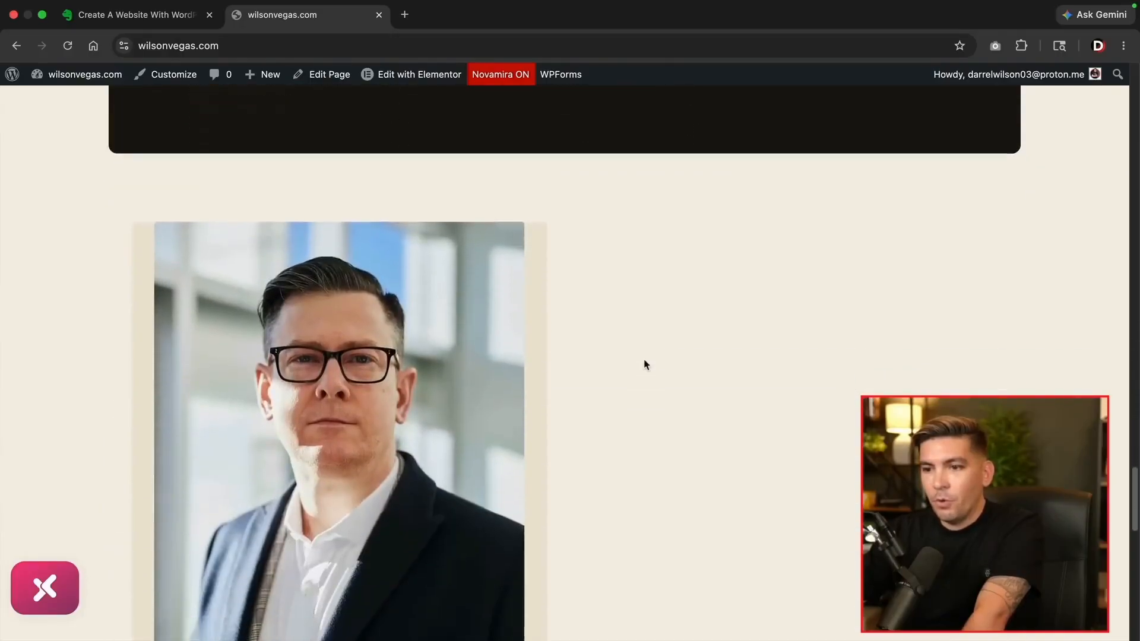
{"action": "scroll", "coordinate": [477, 400], "scroll_direction": "down", "scroll_amount": 8}
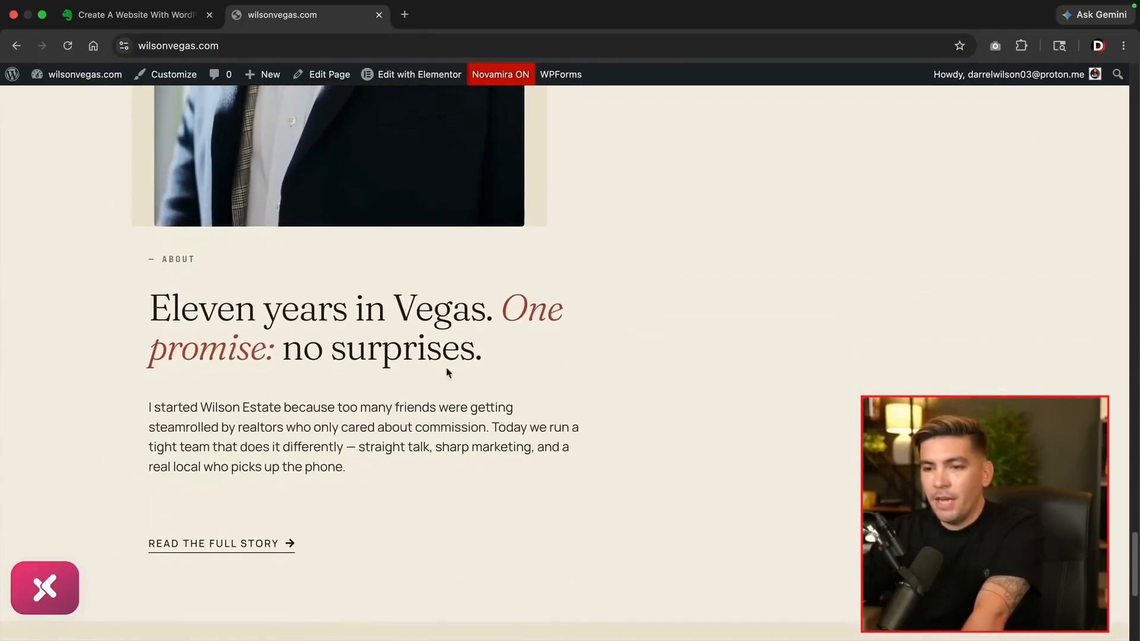
Back at the top, open the XPRO All Layouts list with the Wilson Estate templates
{"action": "scroll", "coordinate": [323, 410], "scroll_direction": "up", "scroll_amount": 7}
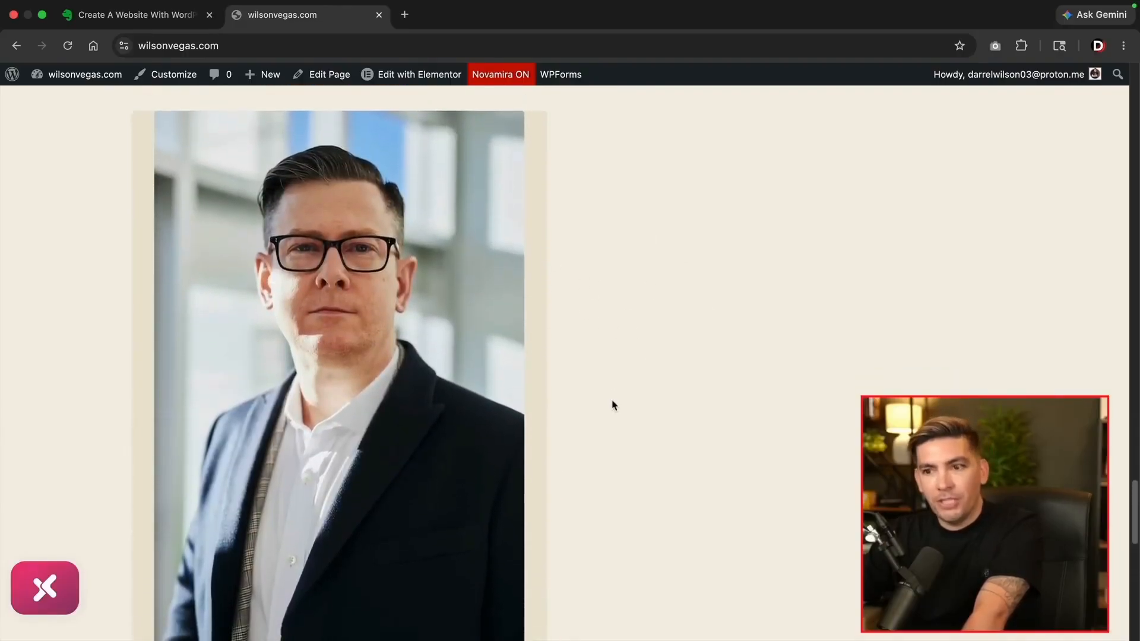
{"action": "scroll", "coordinate": [612, 404], "scroll_direction": "down", "scroll_amount": 7}
{"action": "scroll", "coordinate": [614, 406], "scroll_direction": "down", "scroll_amount": 6}
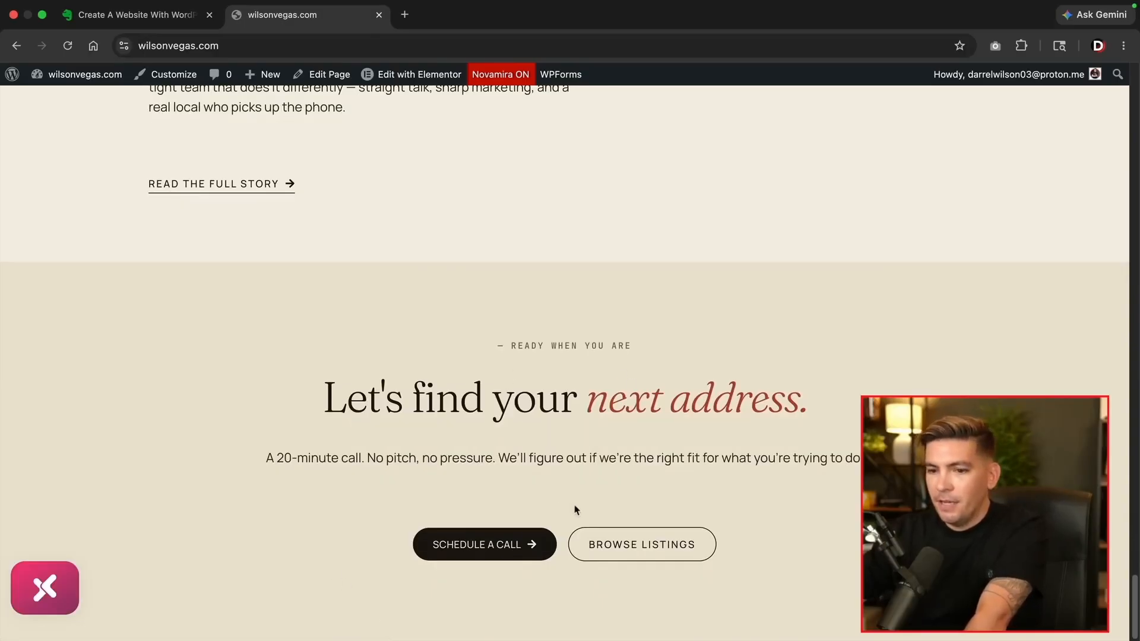
{"action": "scroll", "coordinate": [576, 510], "scroll_direction": "up", "scroll_amount": 20}
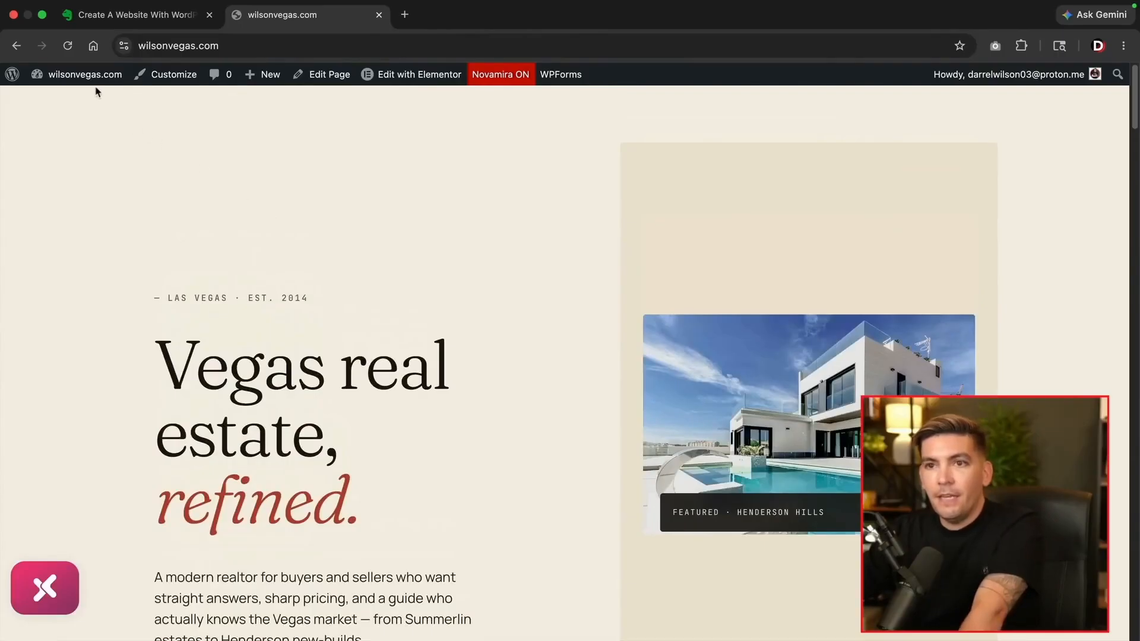
{"action": "left_click", "coordinate": [48, 587]}
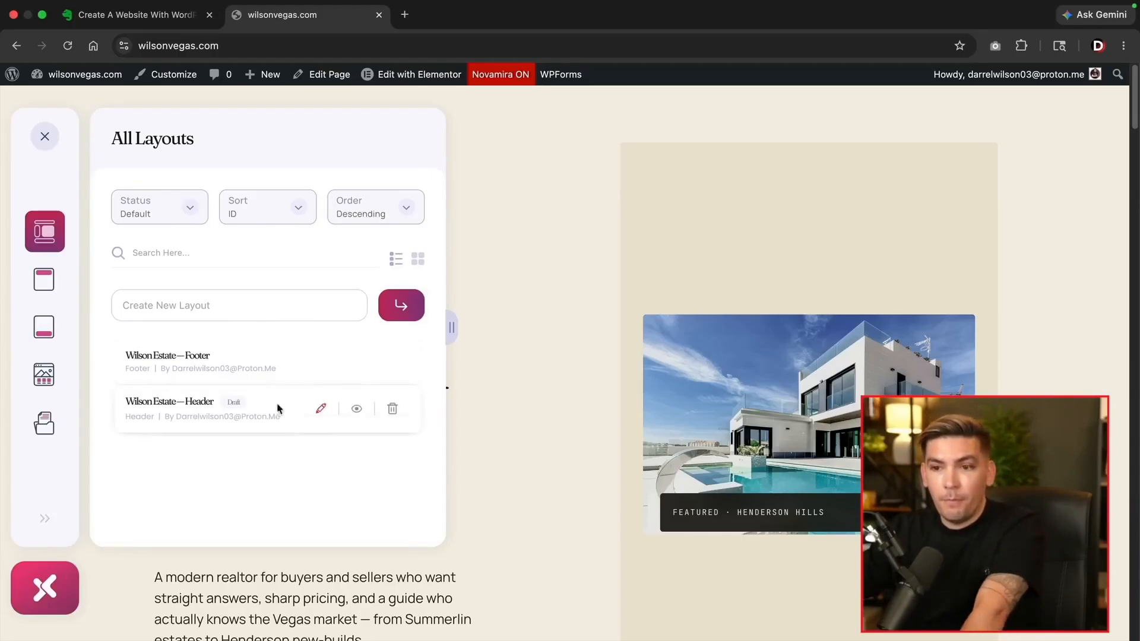
Open the Wilson Estate — Header layout's settings and launch it in the Elementor editor
{"action": "left_click", "coordinate": [318, 410]}
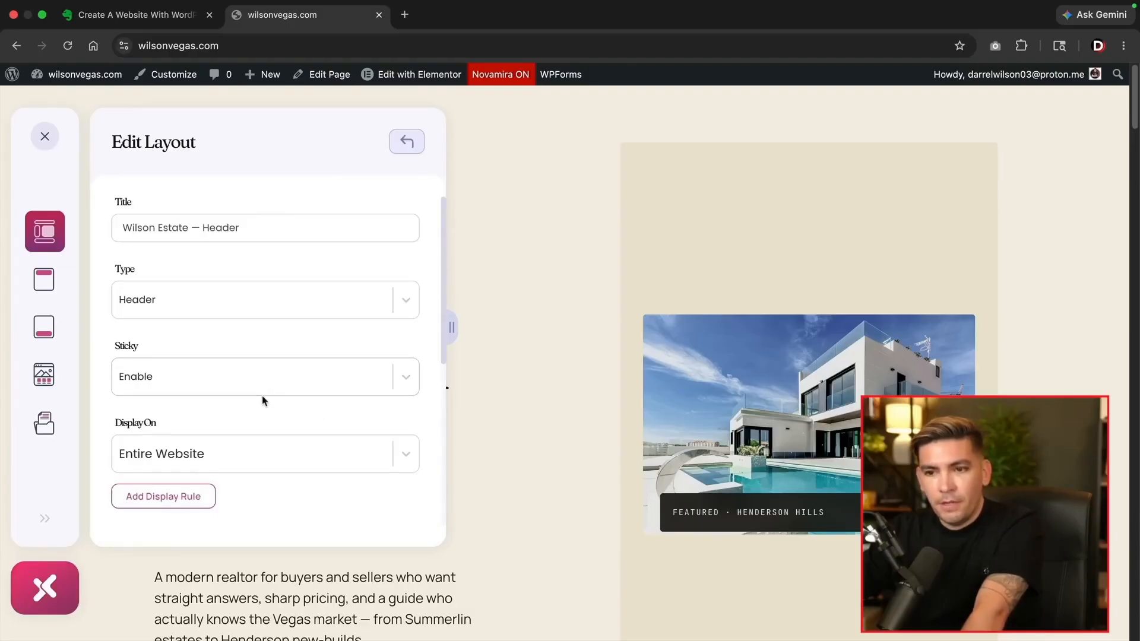
{"action": "scroll", "coordinate": [264, 392], "scroll_direction": "down", "scroll_amount": 5}
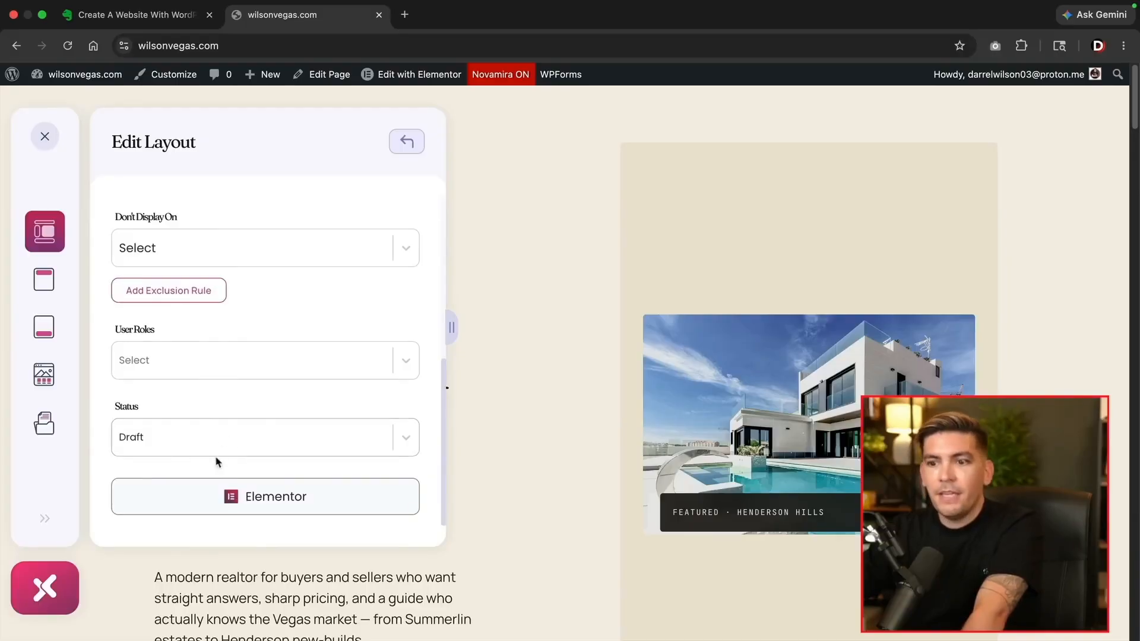
{"action": "left_click", "coordinate": [257, 502]}
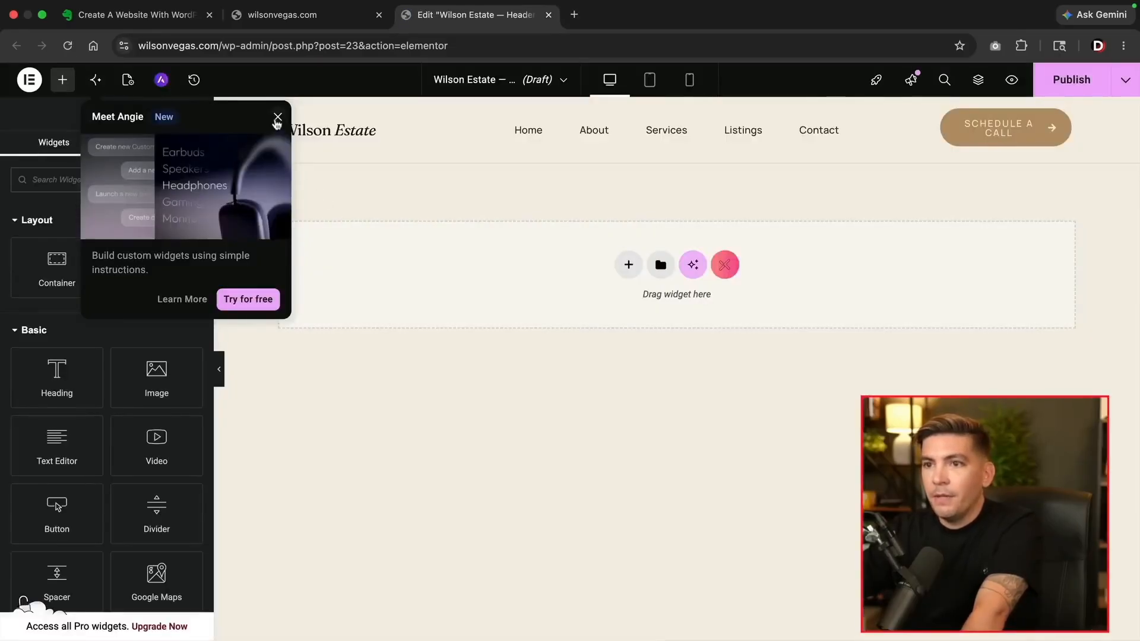
Dismiss the Meet Angie popup and return to the wilsonvegas.com tab
{"action": "left_click", "coordinate": [277, 117]}
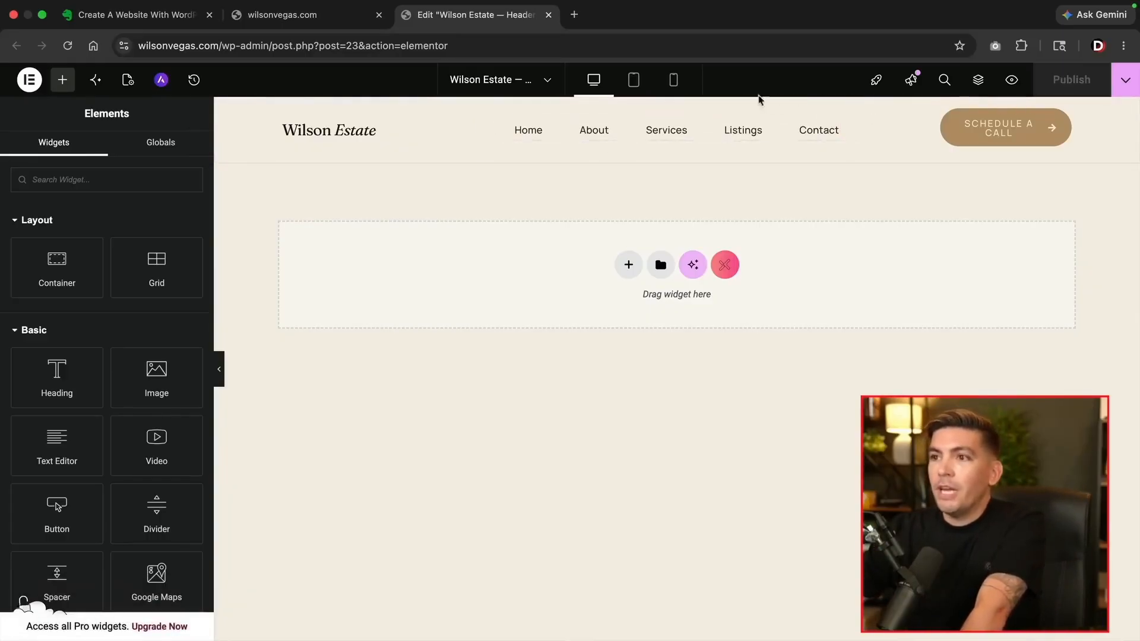
{"action": "left_click", "coordinate": [287, 25]}
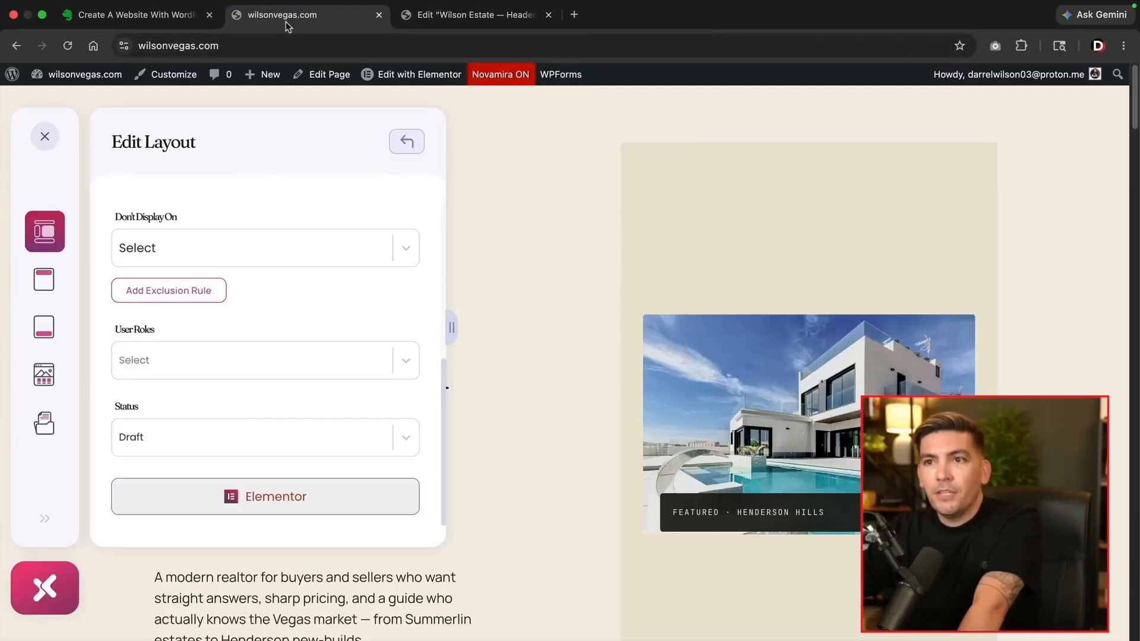
Reload the site and open the Wilson Estate — Footer layout settings from the XPRO list
{"action": "left_click", "coordinate": [72, 50]}
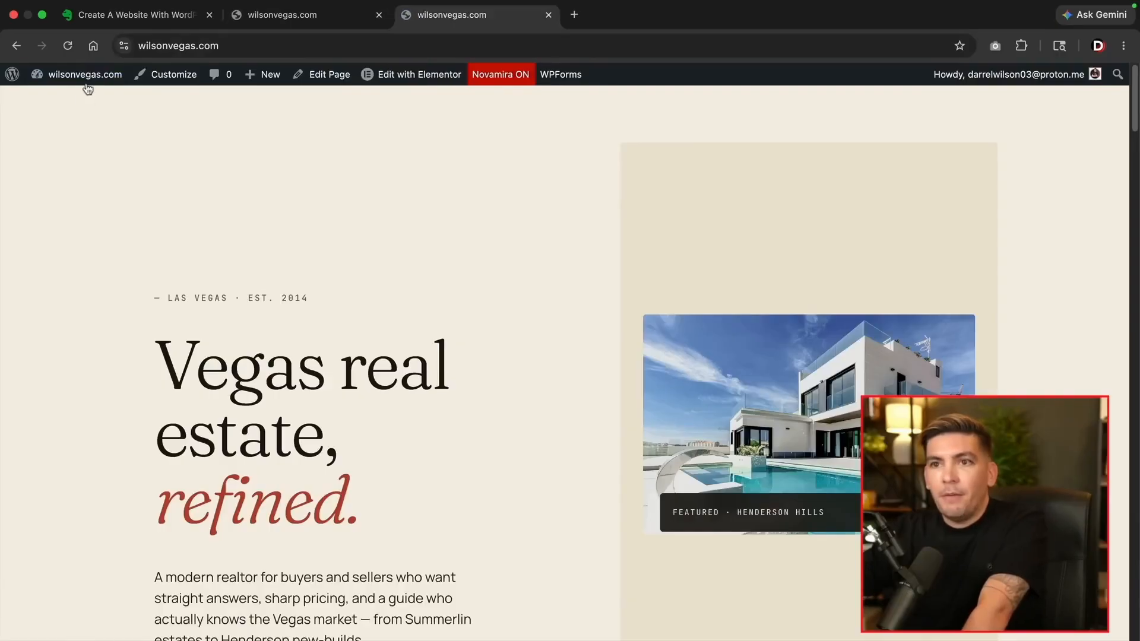
{"action": "left_click", "coordinate": [69, 48]}
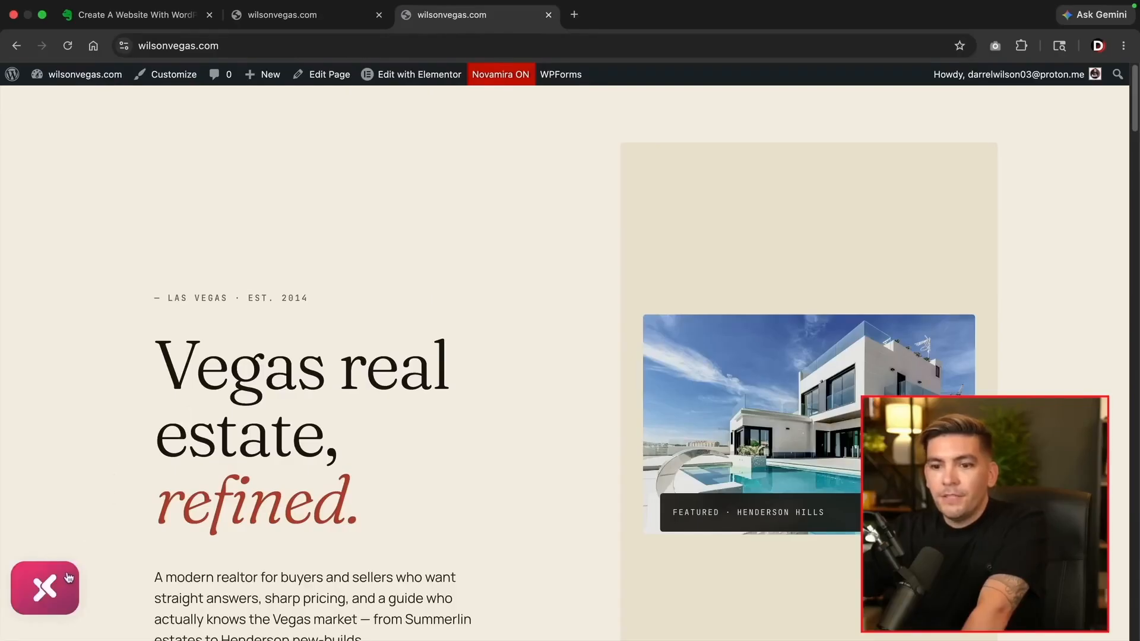
{"action": "left_click", "coordinate": [68, 575]}
{"action": "mouse_move", "coordinate": [188, 357]}
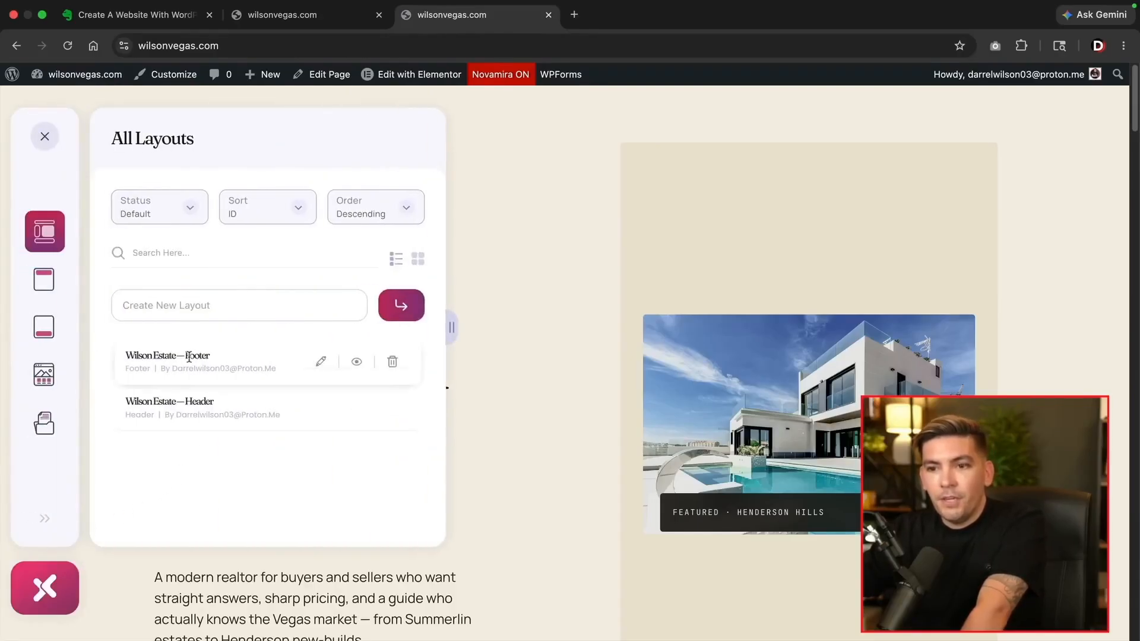
{"action": "left_click", "coordinate": [321, 363]}
Set the footer to display on the Entire Website, update it, and close the panel
{"action": "scroll", "coordinate": [513, 479], "scroll_direction": "down", "scroll_amount": 2}
{"action": "scroll", "coordinate": [512, 479], "scroll_direction": "down", "scroll_amount": 15}
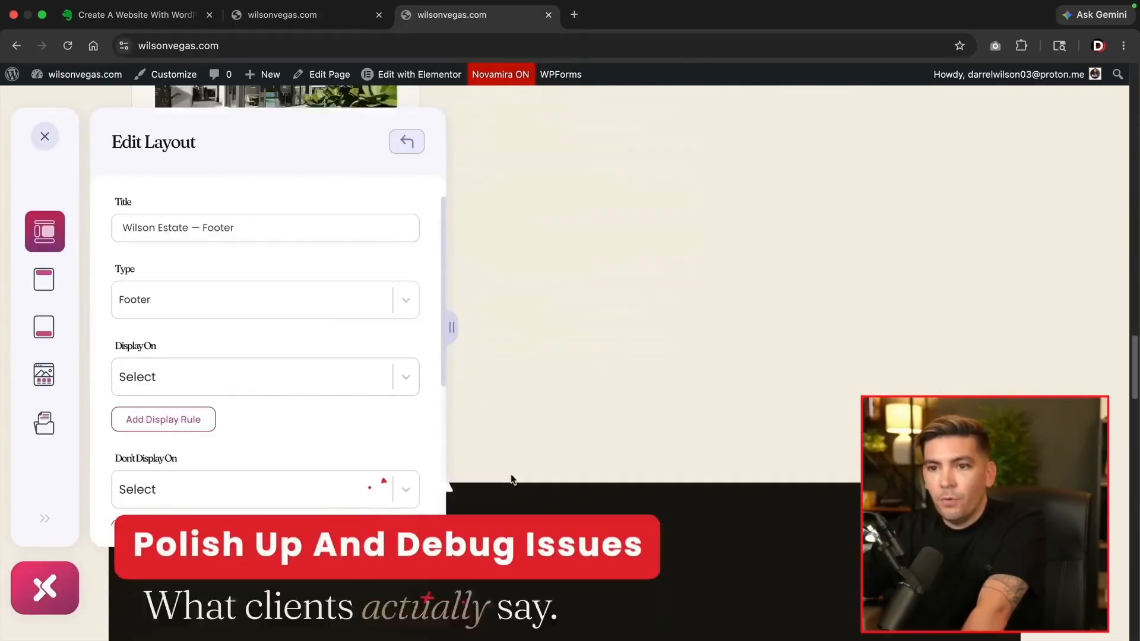
{"action": "scroll", "coordinate": [608, 498], "scroll_direction": "down", "scroll_amount": 5}
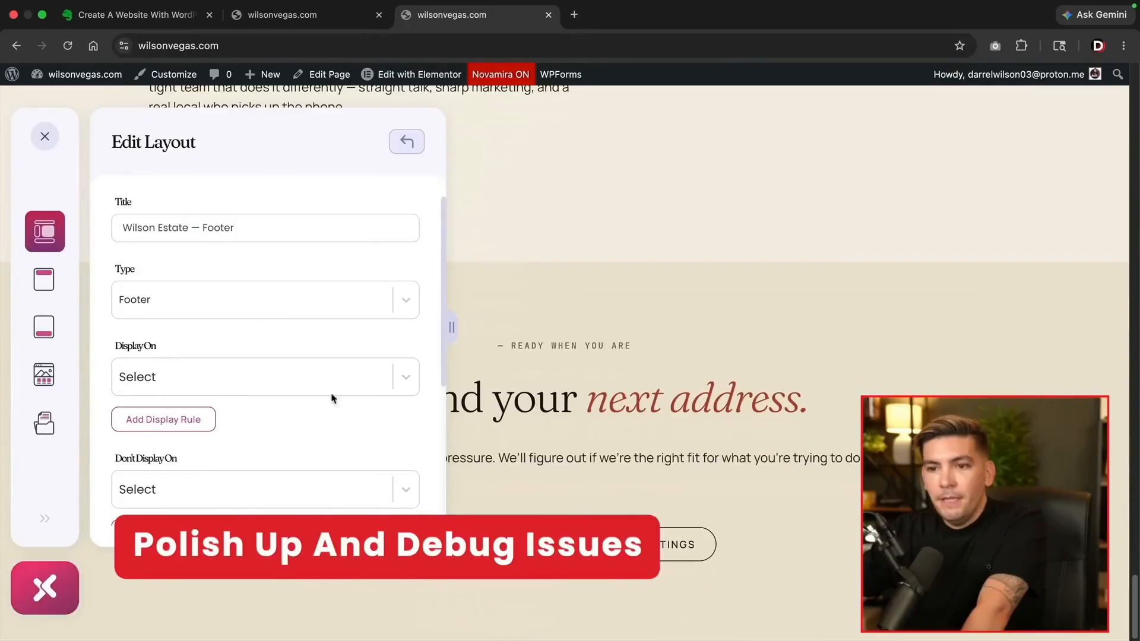
{"action": "left_click", "coordinate": [295, 381]}
{"action": "left_click", "coordinate": [151, 437]}
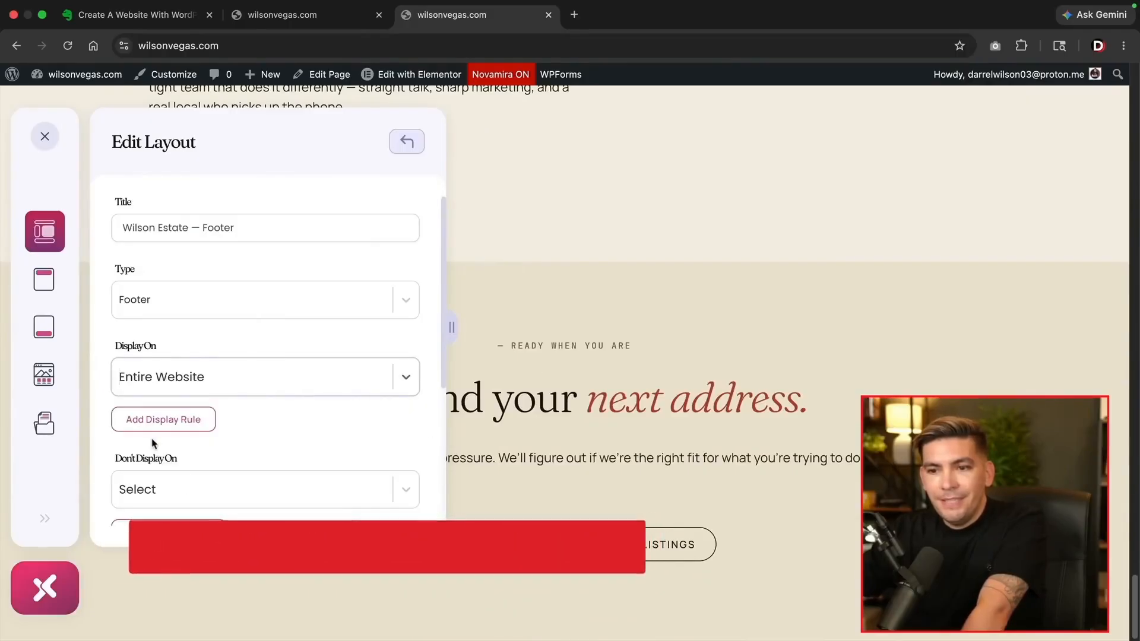
{"action": "scroll", "coordinate": [186, 443], "scroll_direction": "down", "scroll_amount": 5}
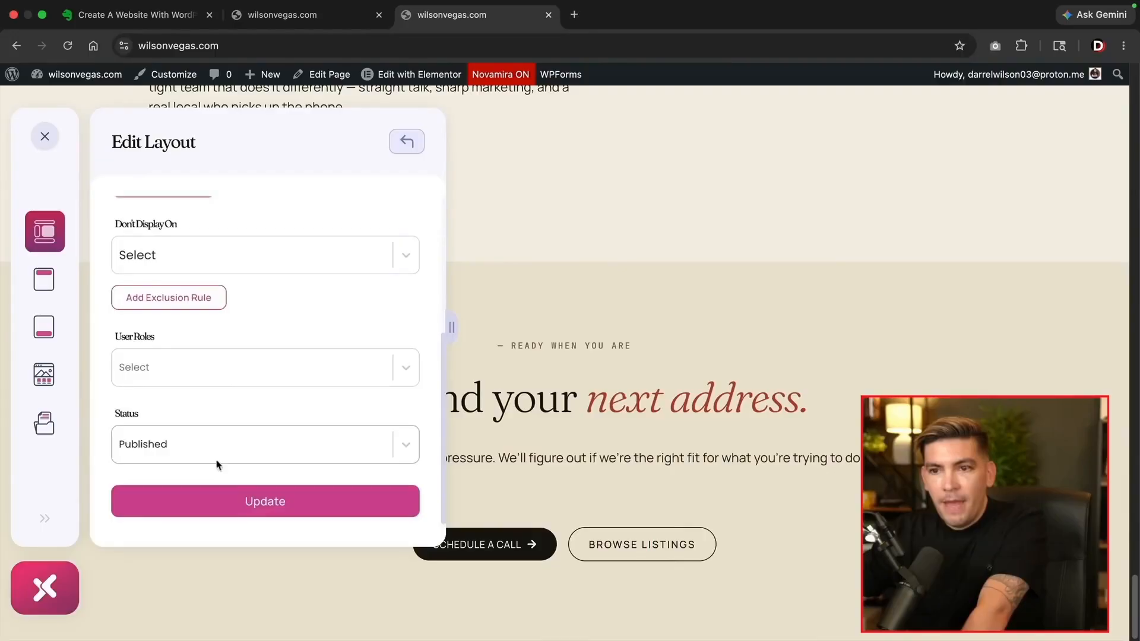
{"action": "left_click", "coordinate": [255, 504]}
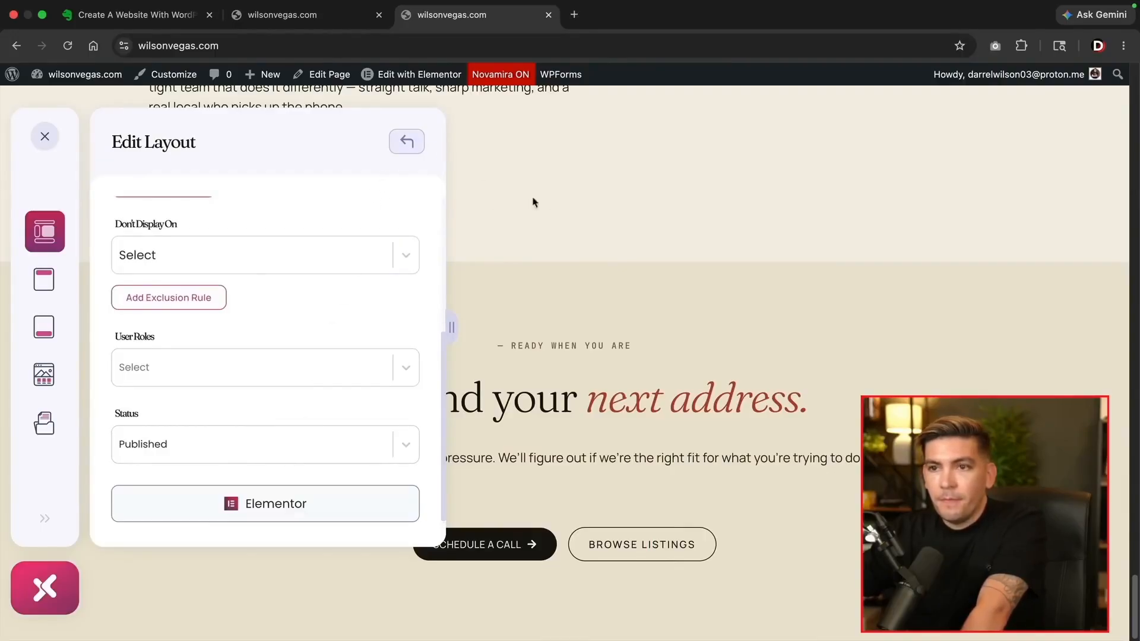
{"action": "left_click", "coordinate": [43, 138]}
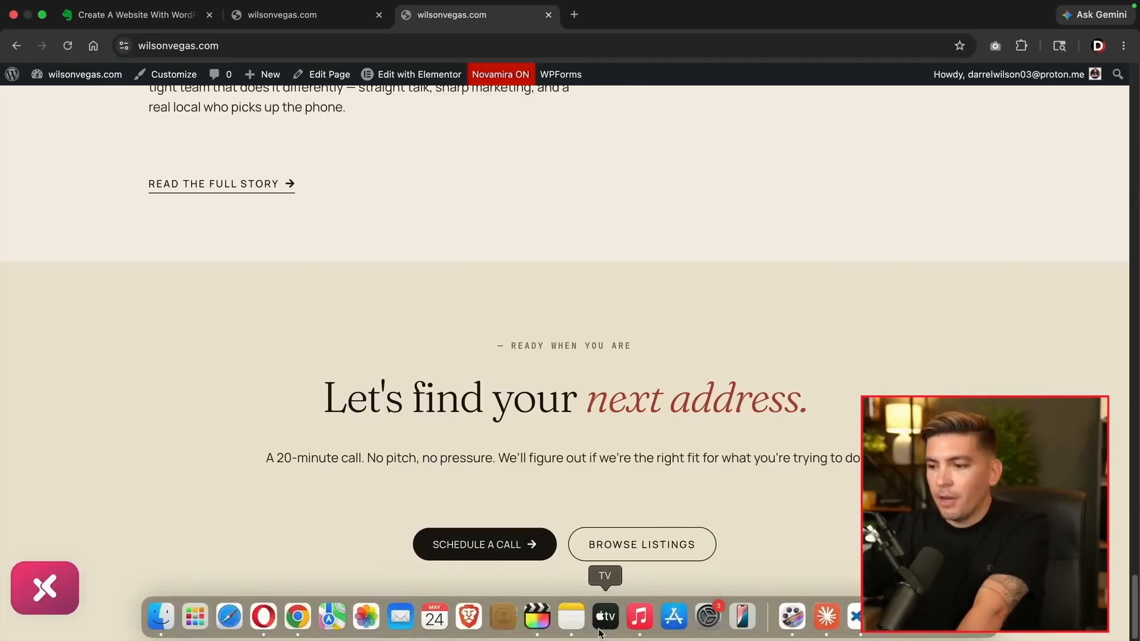
Ask Claude to fix the missing XPRO header/footer and list the templates in the library
{"action": "left_click", "coordinate": [820, 626]}
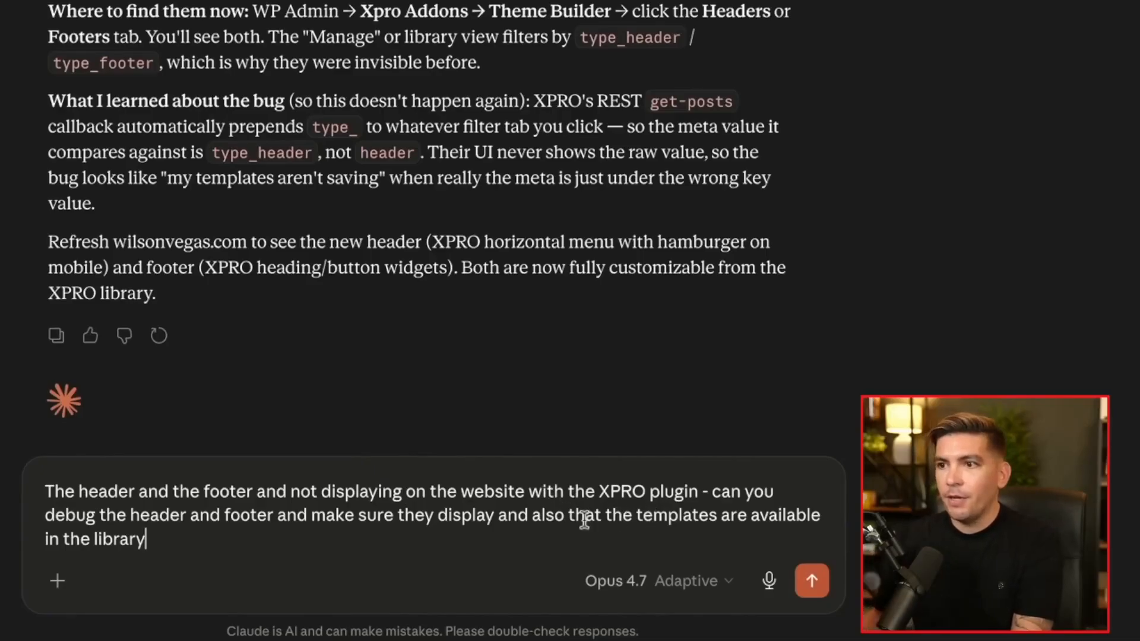
{"action": "key", "text": "Return"}
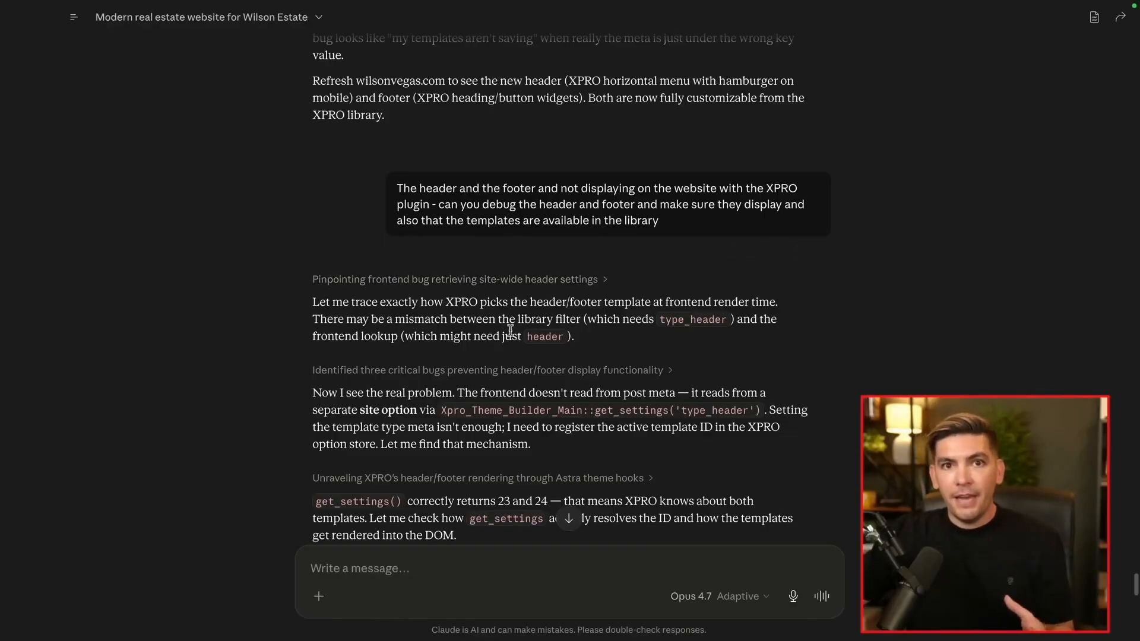
{"action": "scroll", "coordinate": [430, 389], "scroll_direction": "down", "scroll_amount": 1}
{"action": "left_click_drag", "start_coordinate": [361, 389], "coordinate": [613, 390]}
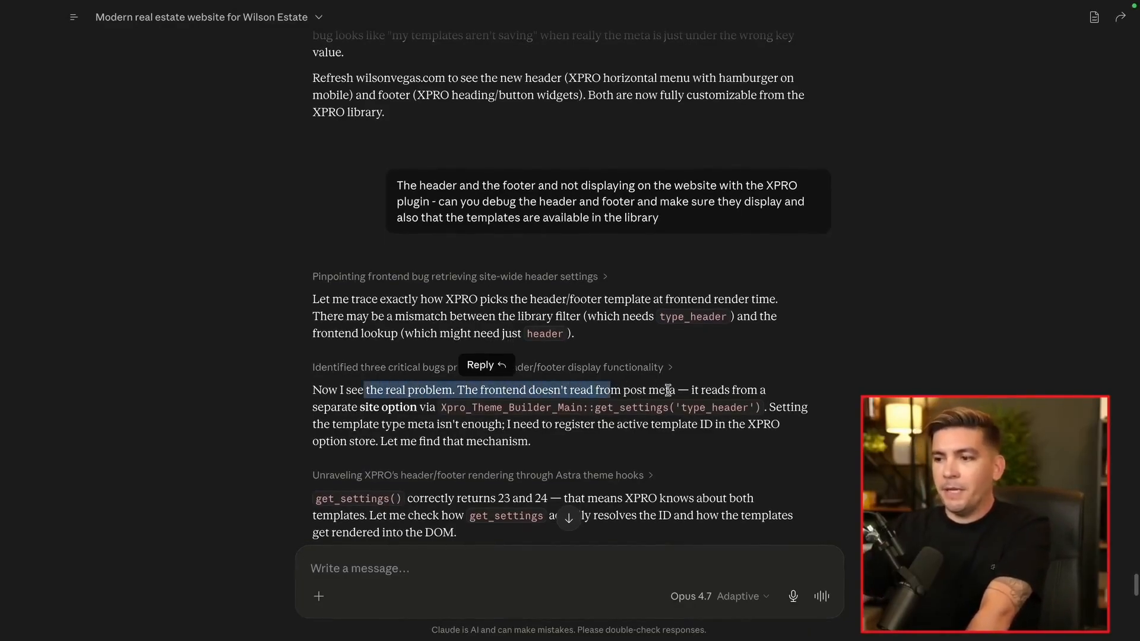
{"action": "scroll", "coordinate": [668, 389], "scroll_direction": "down", "scroll_amount": 2}
{"action": "scroll", "coordinate": [463, 427], "scroll_direction": "down", "scroll_amount": 1}
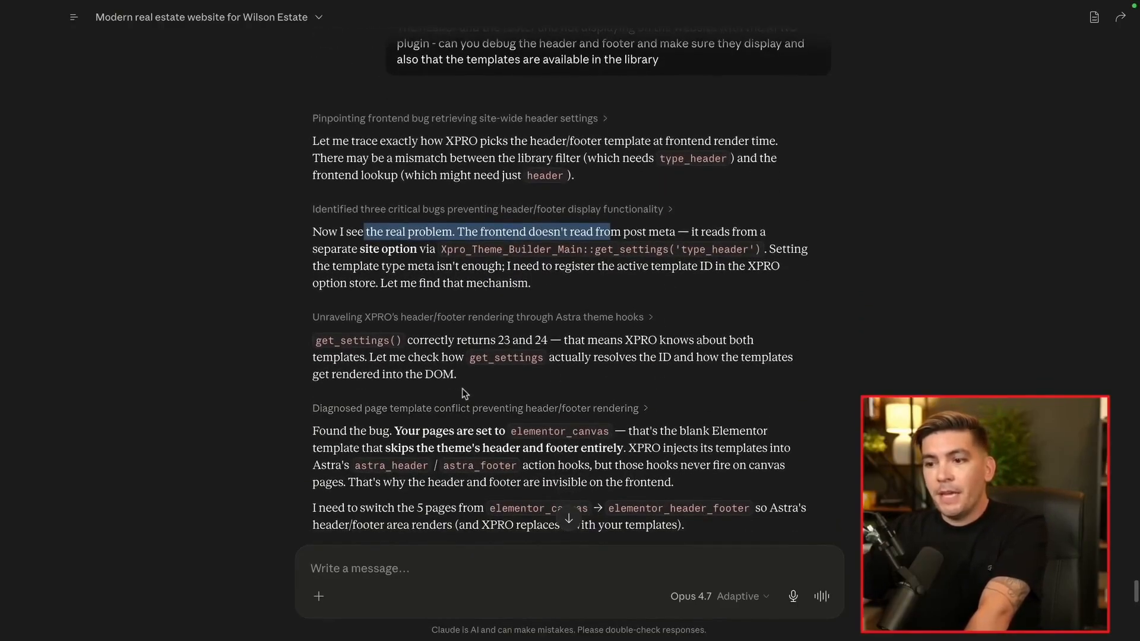
{"action": "left_click_drag", "start_coordinate": [332, 427], "coordinate": [423, 427]}
{"action": "scroll", "coordinate": [424, 426], "scroll_direction": "down", "scroll_amount": 7}
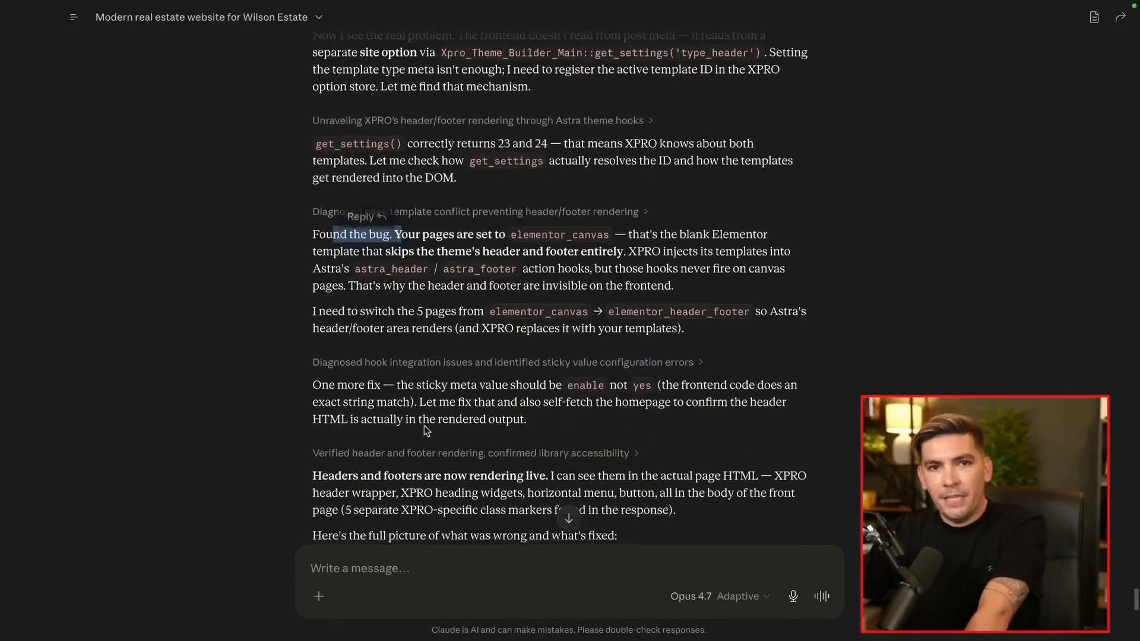
{"action": "scroll", "coordinate": [426, 422], "scroll_direction": "down", "scroll_amount": 6}
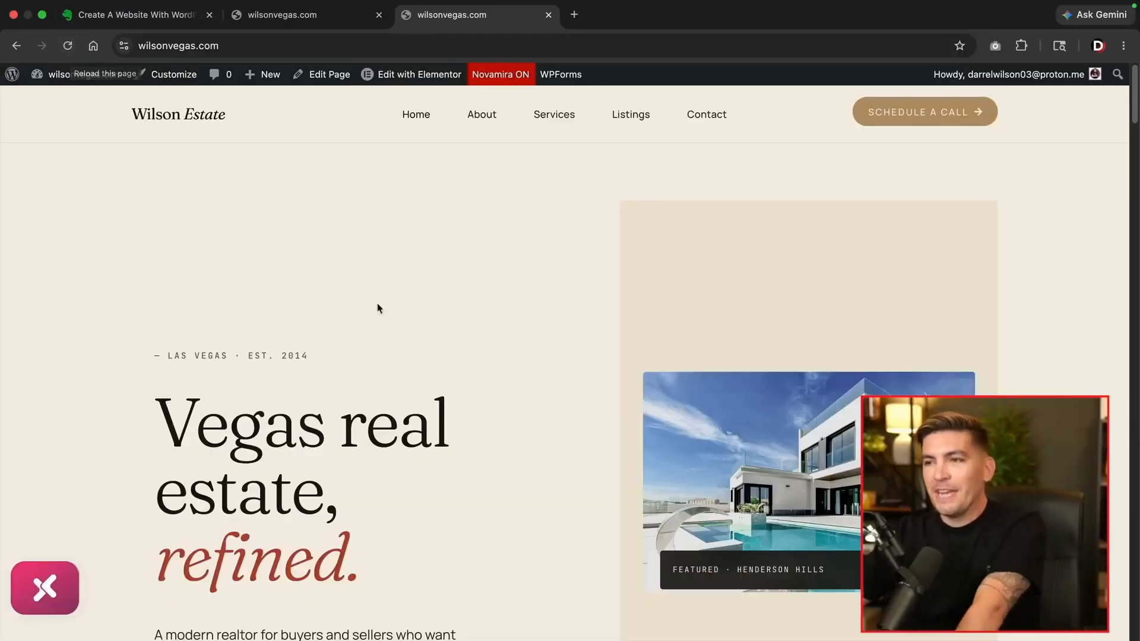
Scroll the reloaded homepage to the dark footer and back up to the Wilson Estate header
{"action": "left_click_drag", "start_coordinate": [1137, 112], "coordinate": [1136, 638]}
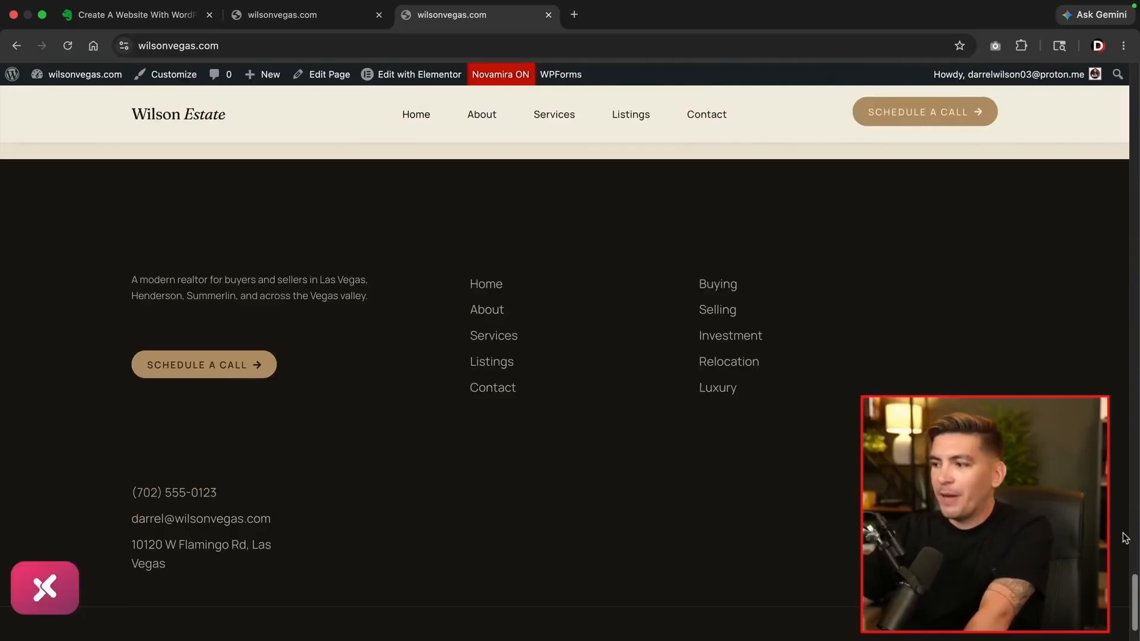
{"action": "left_click_drag", "start_coordinate": [1135, 600], "coordinate": [1137, 101]}
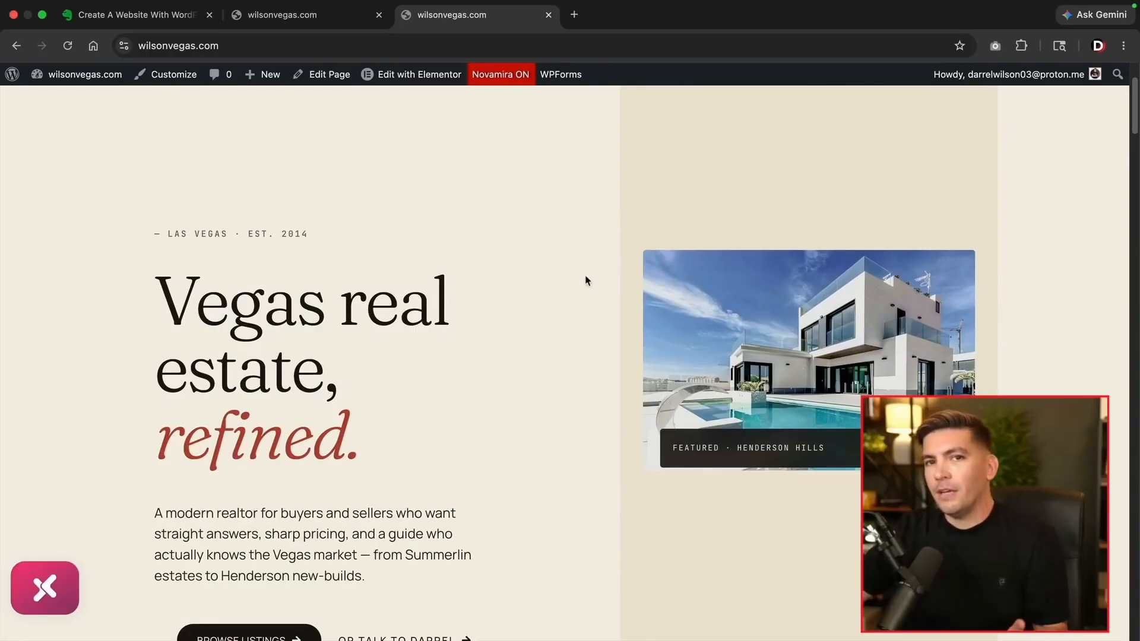
{"action": "mouse_move", "coordinate": [437, 84]}
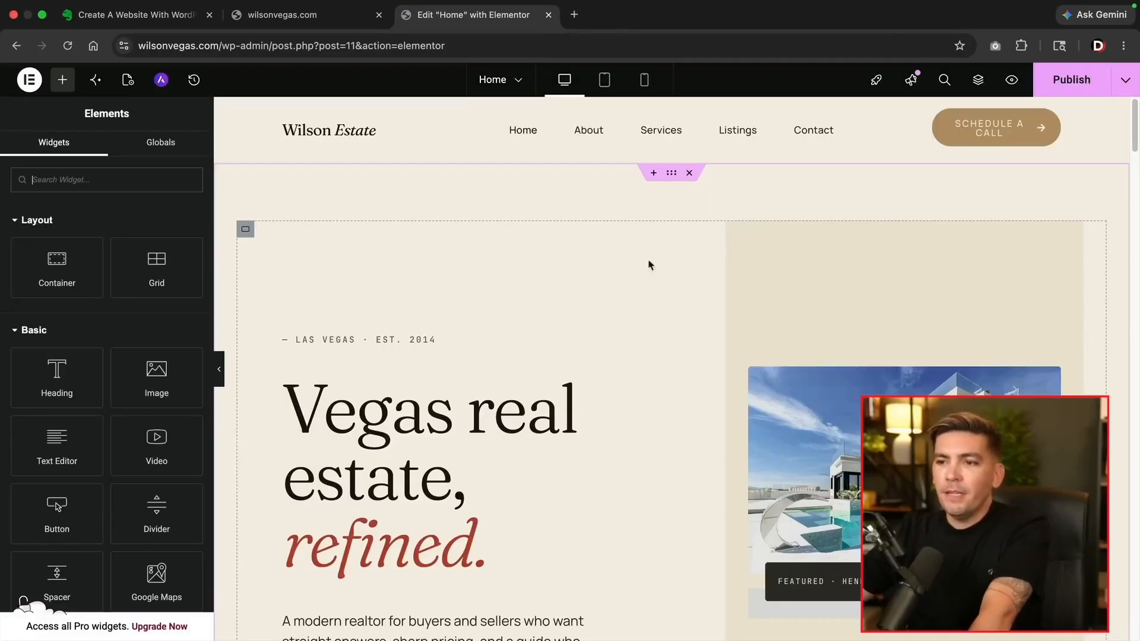
{"action": "scroll", "coordinate": [692, 309], "scroll_direction": "down", "scroll_amount": 3}
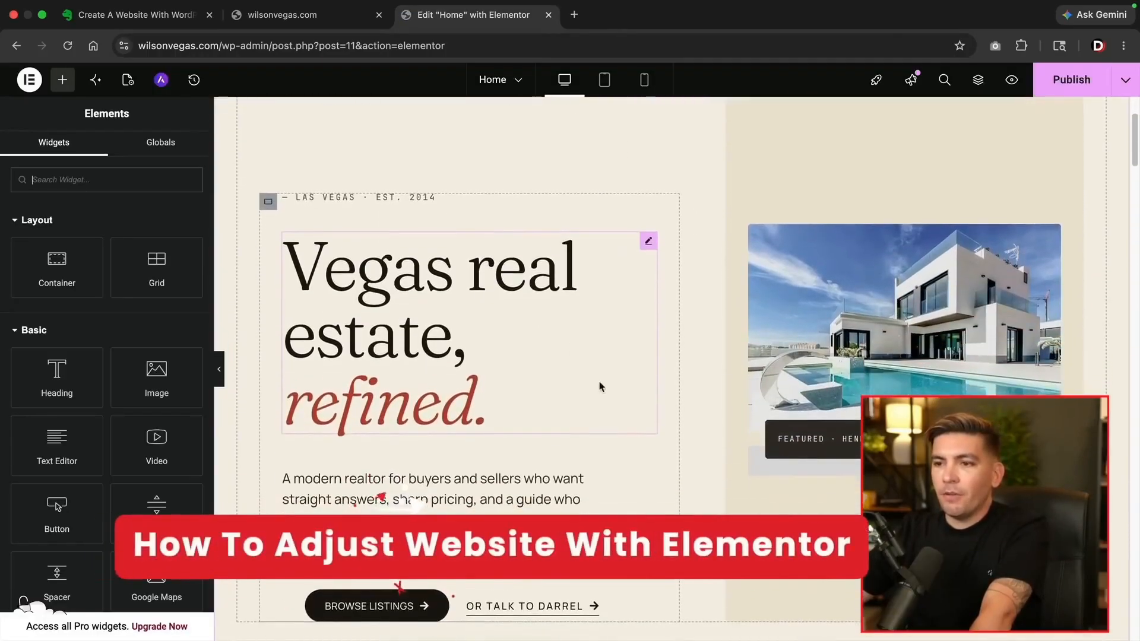
{"action": "scroll", "coordinate": [512, 387], "scroll_direction": "down", "scroll_amount": 3}
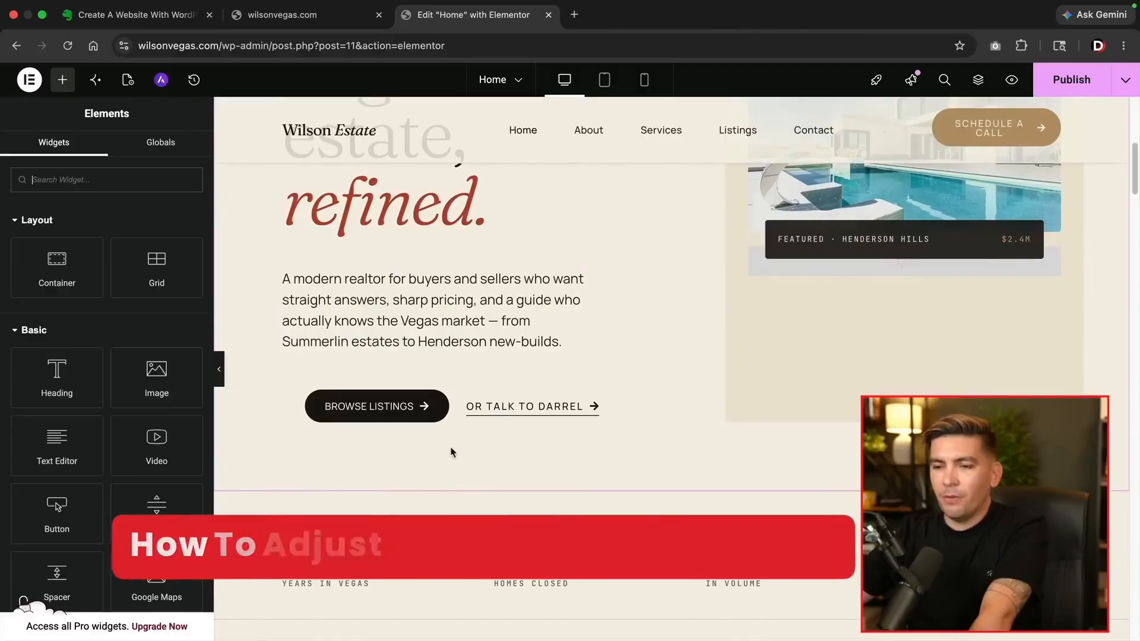
{"action": "scroll", "coordinate": [460, 439], "scroll_direction": "up", "scroll_amount": 5}
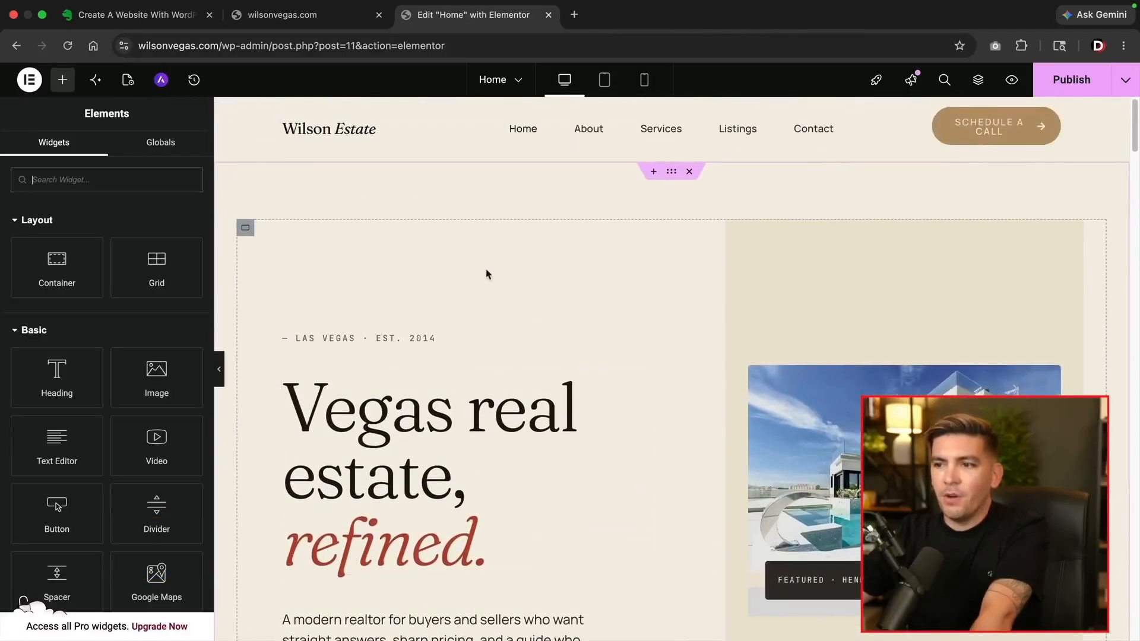
{"action": "left_click", "coordinate": [247, 229]}
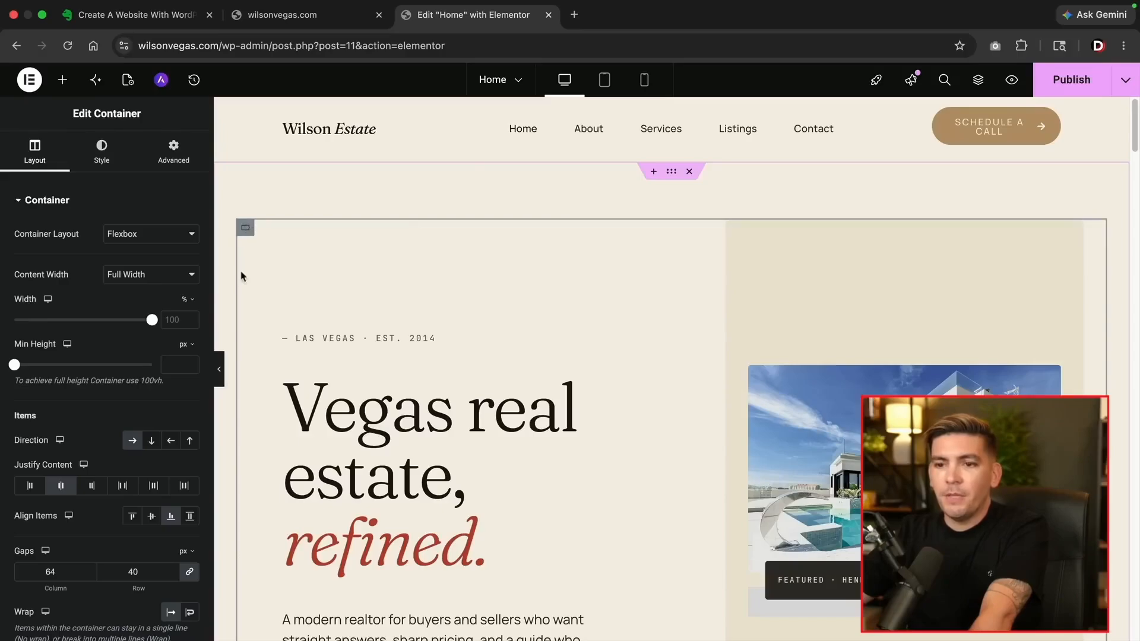
{"action": "left_click", "coordinate": [151, 516]}
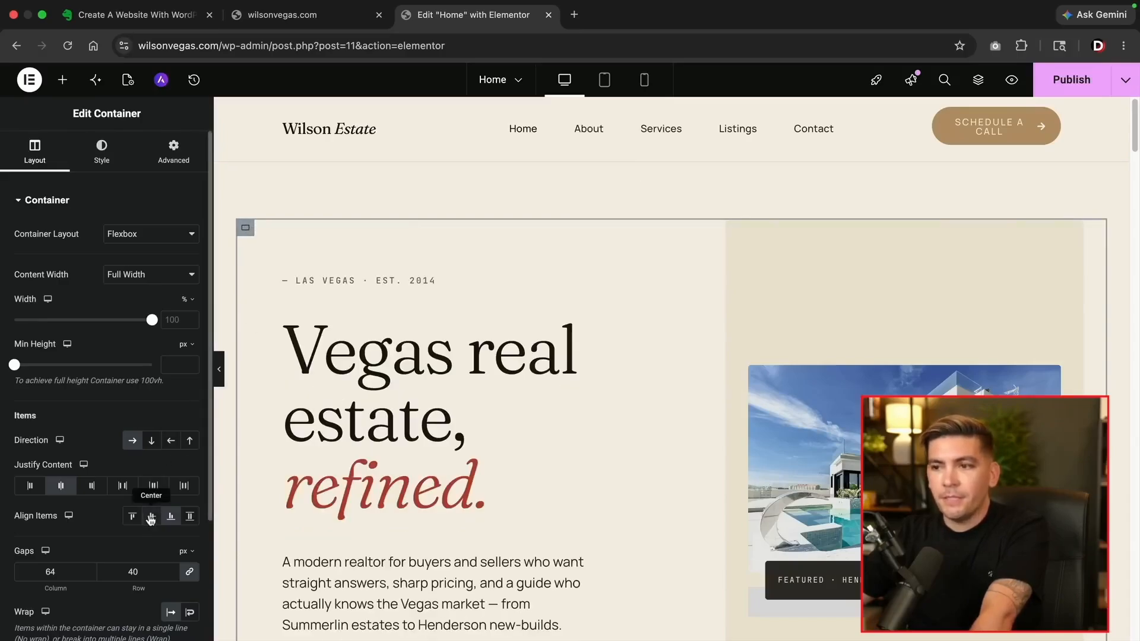
{"action": "left_click", "coordinate": [220, 370]}
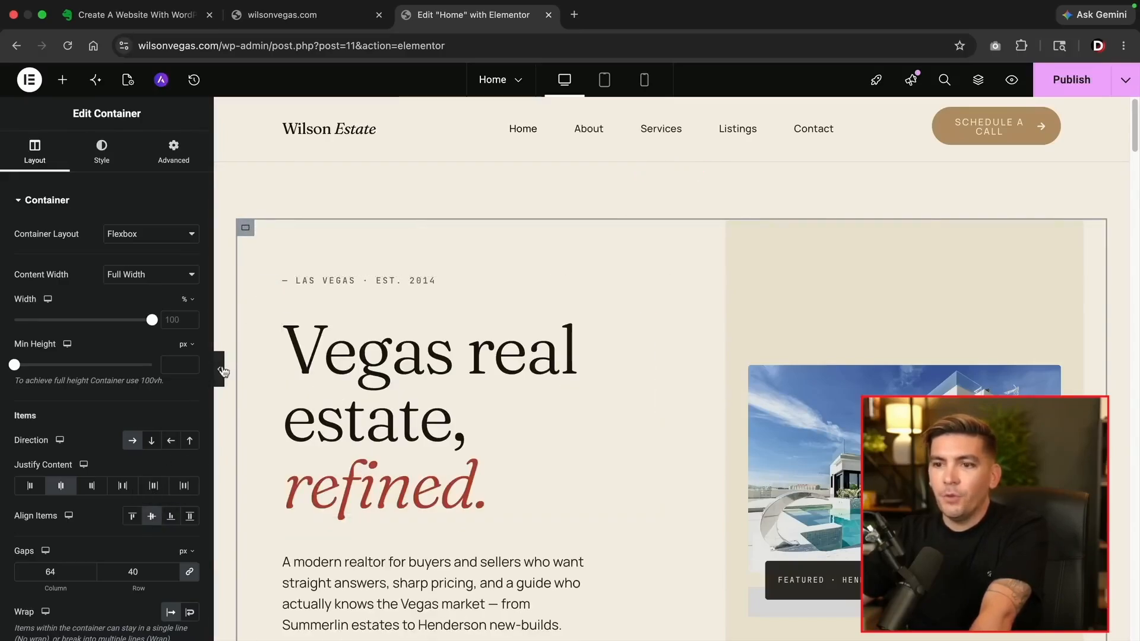
{"action": "scroll", "coordinate": [74, 380], "scroll_direction": "down", "scroll_amount": 2}
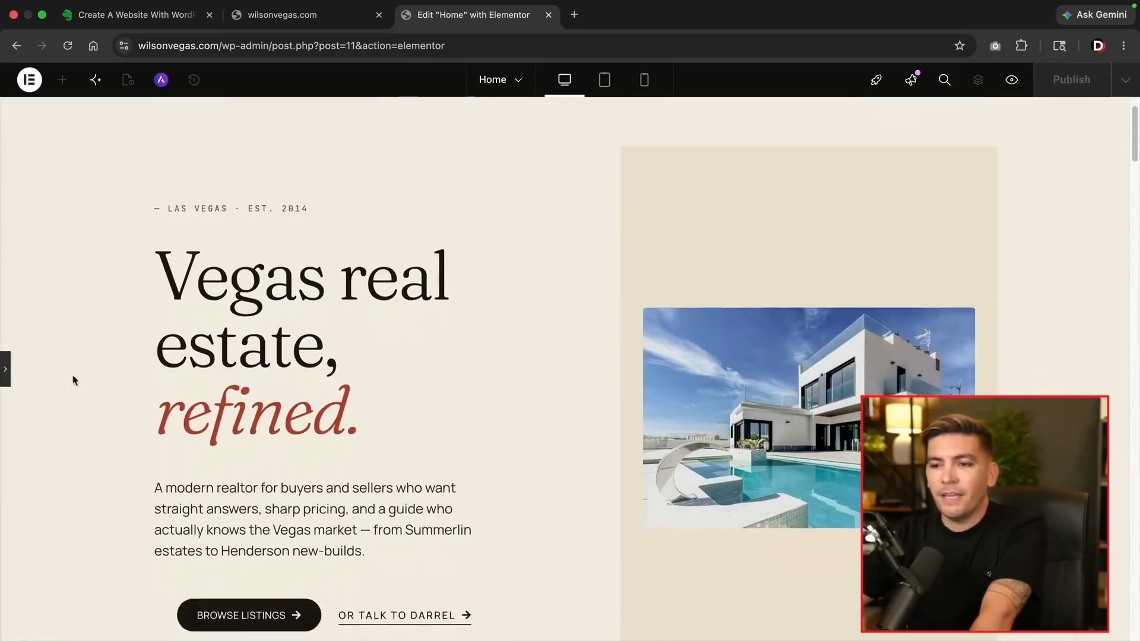
{"action": "scroll", "coordinate": [74, 386], "scroll_direction": "down", "scroll_amount": 3}
{"action": "scroll", "coordinate": [79, 399], "scroll_direction": "up", "scroll_amount": 3}
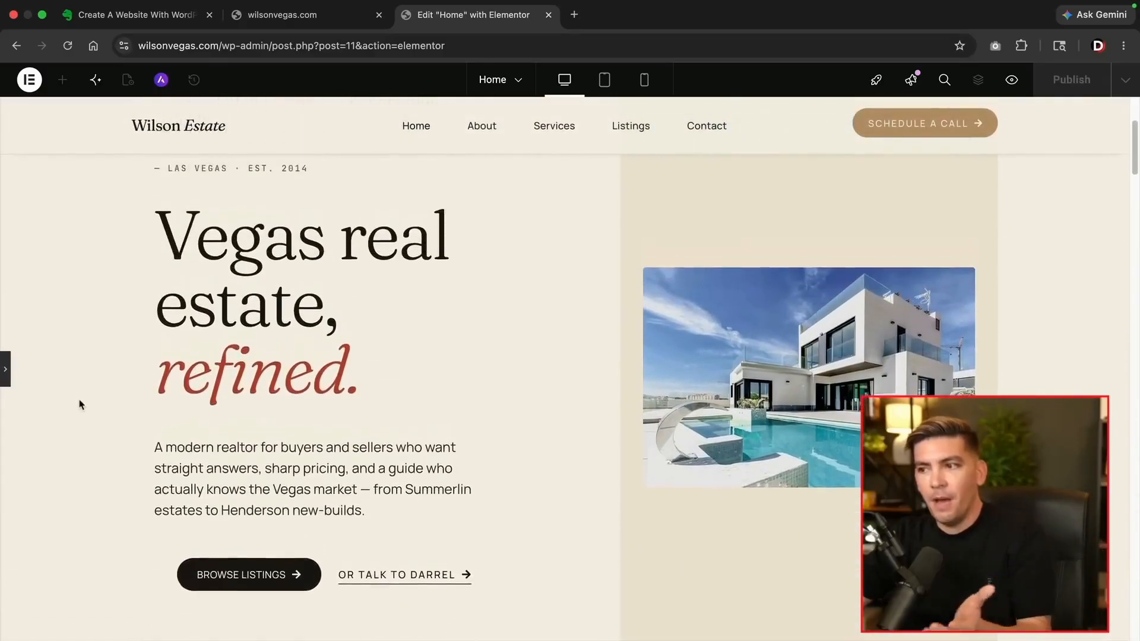
{"action": "left_click", "coordinate": [5, 380]}
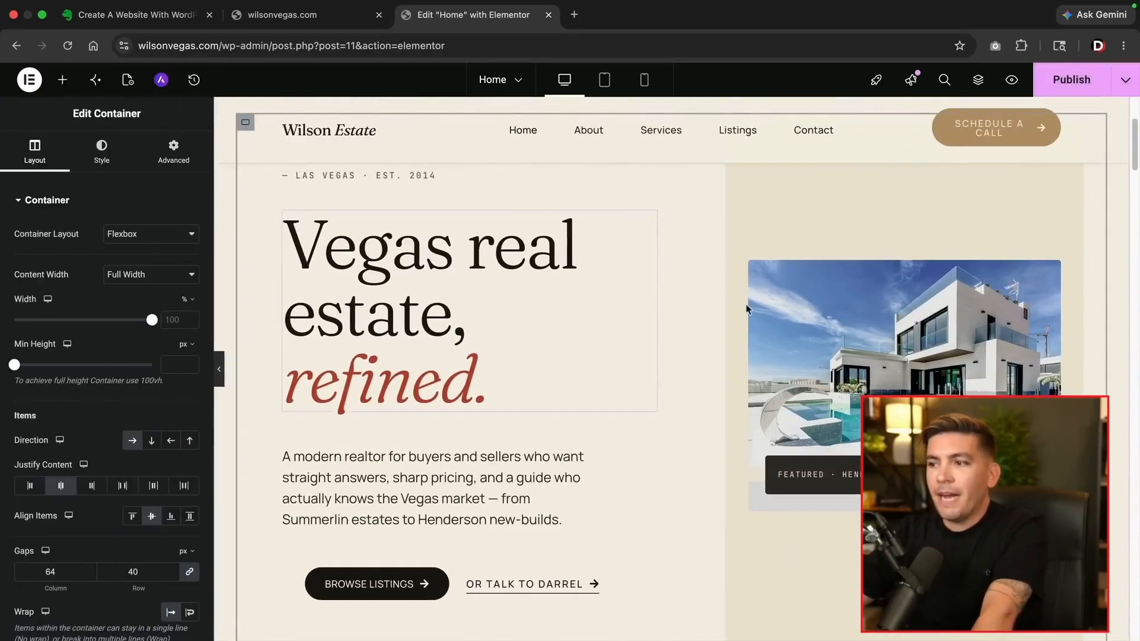
{"action": "scroll", "coordinate": [839, 351], "scroll_direction": "up", "scroll_amount": 1}
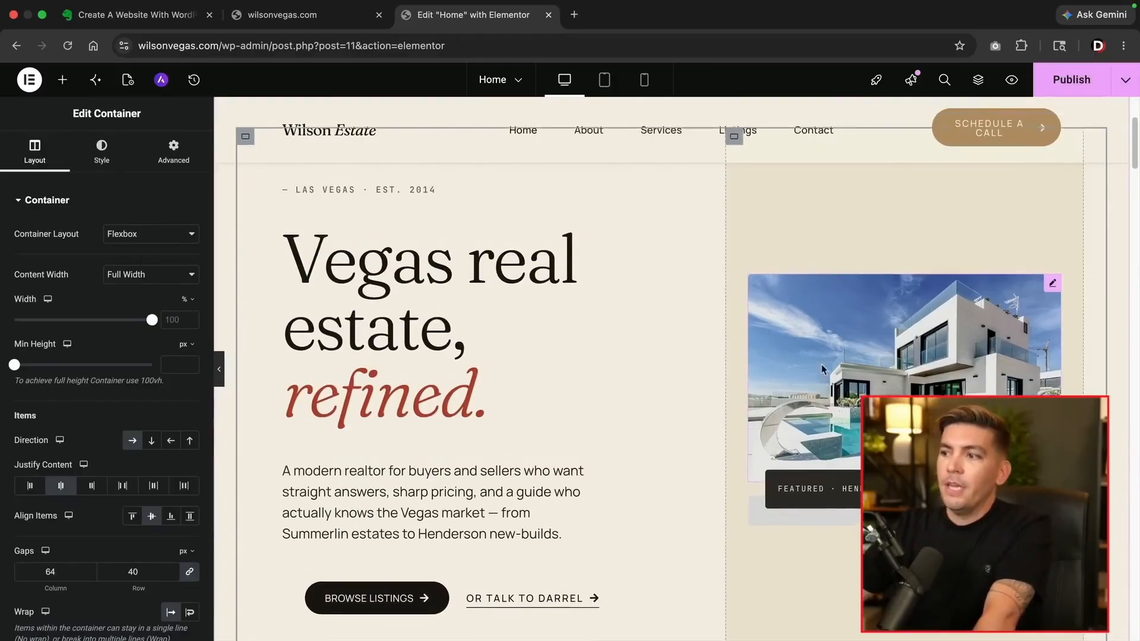
{"action": "scroll", "coordinate": [831, 372], "scroll_direction": "down", "scroll_amount": 1}
{"action": "scroll", "coordinate": [765, 256], "scroll_direction": "up", "scroll_amount": 2}
Upload the downloaded building photo and set it as the hero right column's background image
{"action": "left_click", "coordinate": [734, 232]}
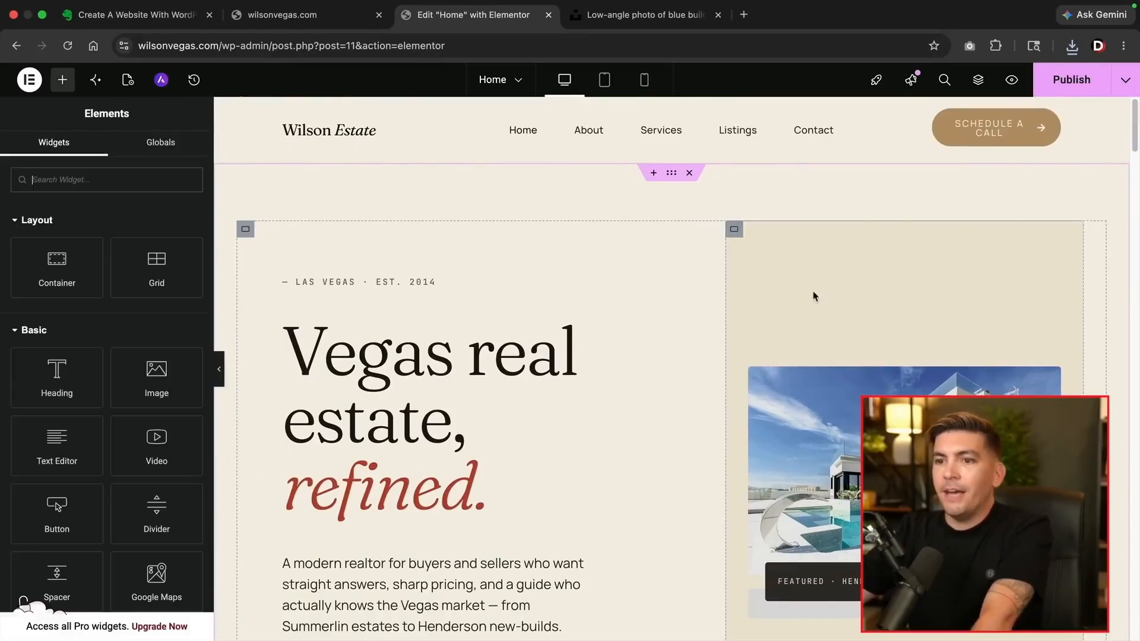
{"action": "left_click", "coordinate": [736, 231]}
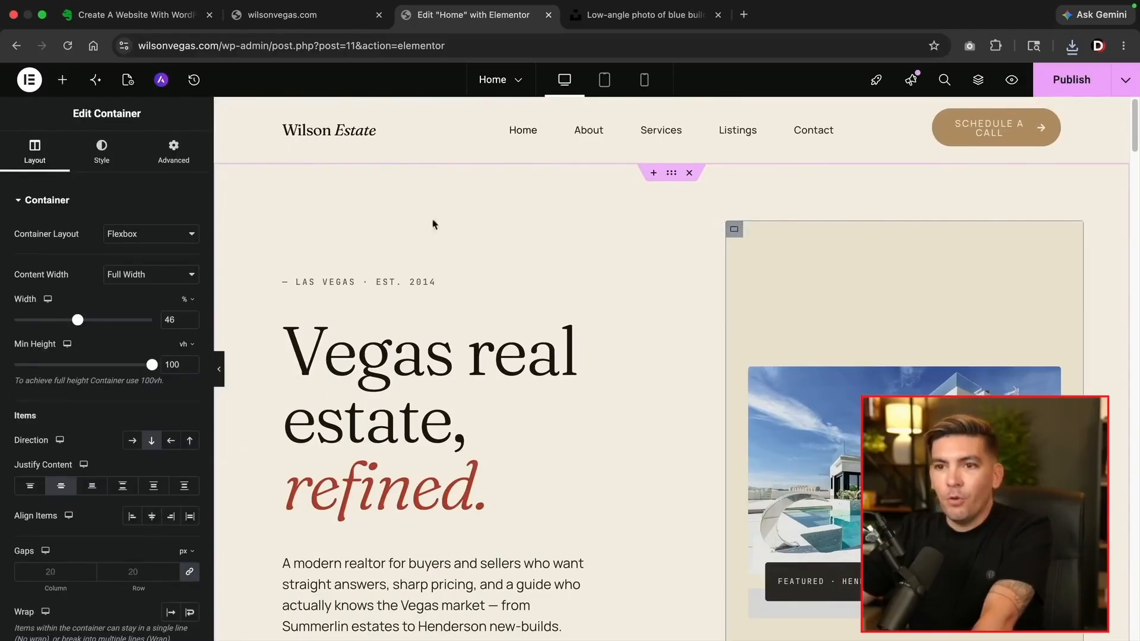
{"action": "left_click", "coordinate": [103, 158]}
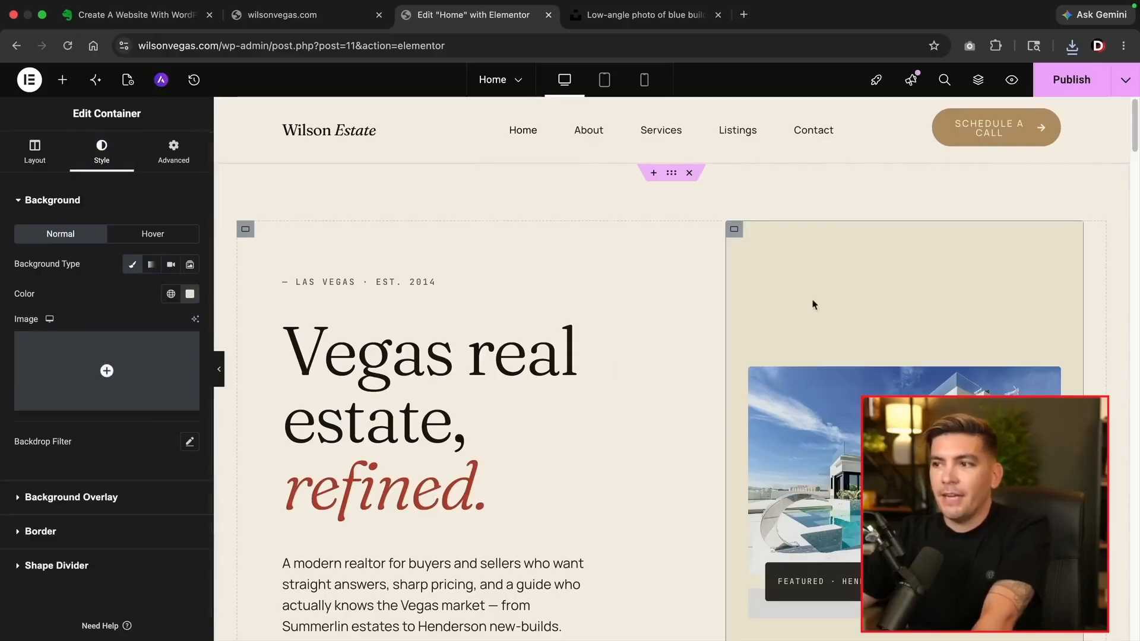
{"action": "scroll", "coordinate": [762, 319], "scroll_direction": "down", "scroll_amount": 3}
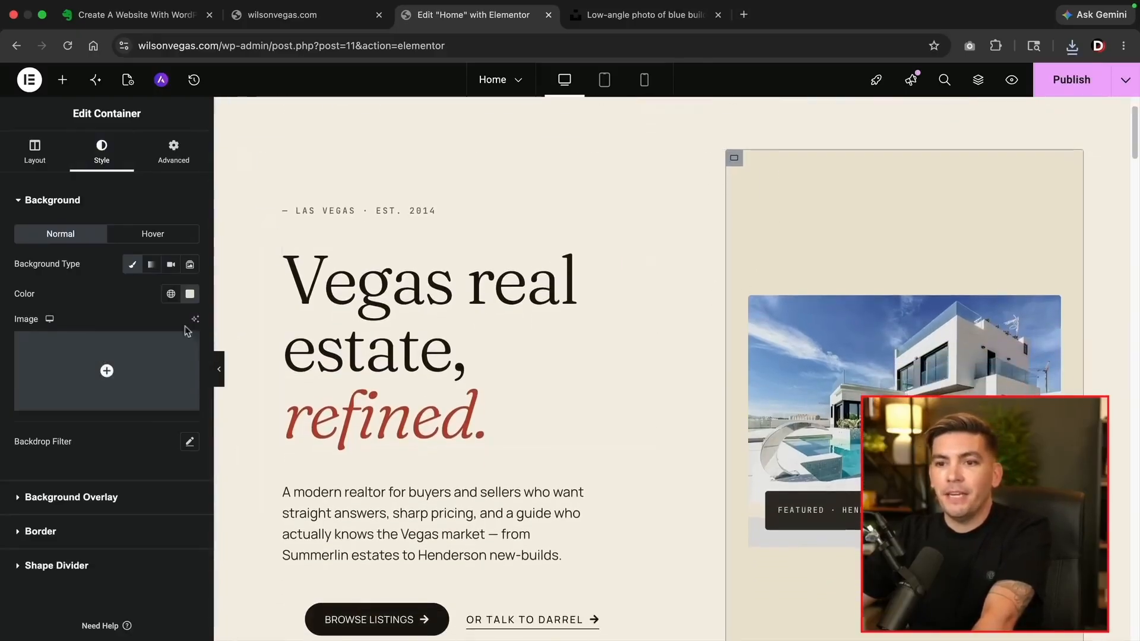
{"action": "left_click", "coordinate": [125, 359]}
{"action": "left_click", "coordinate": [1073, 47]}
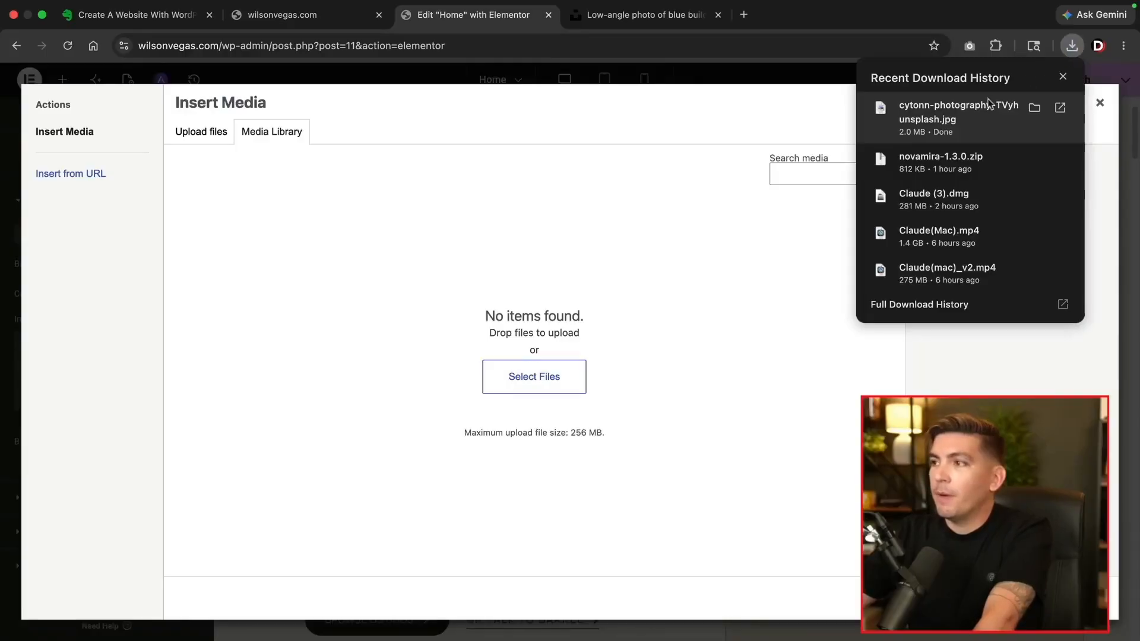
{"action": "left_click_drag", "start_coordinate": [952, 112], "coordinate": [568, 329]}
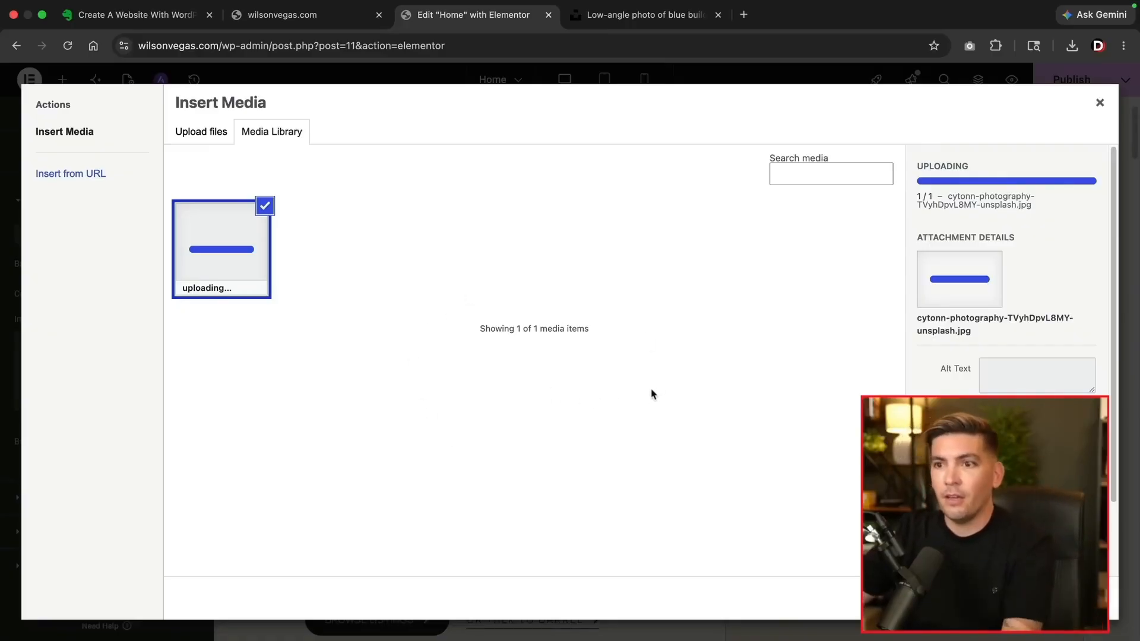
{"action": "left_click", "coordinate": [1084, 598]}
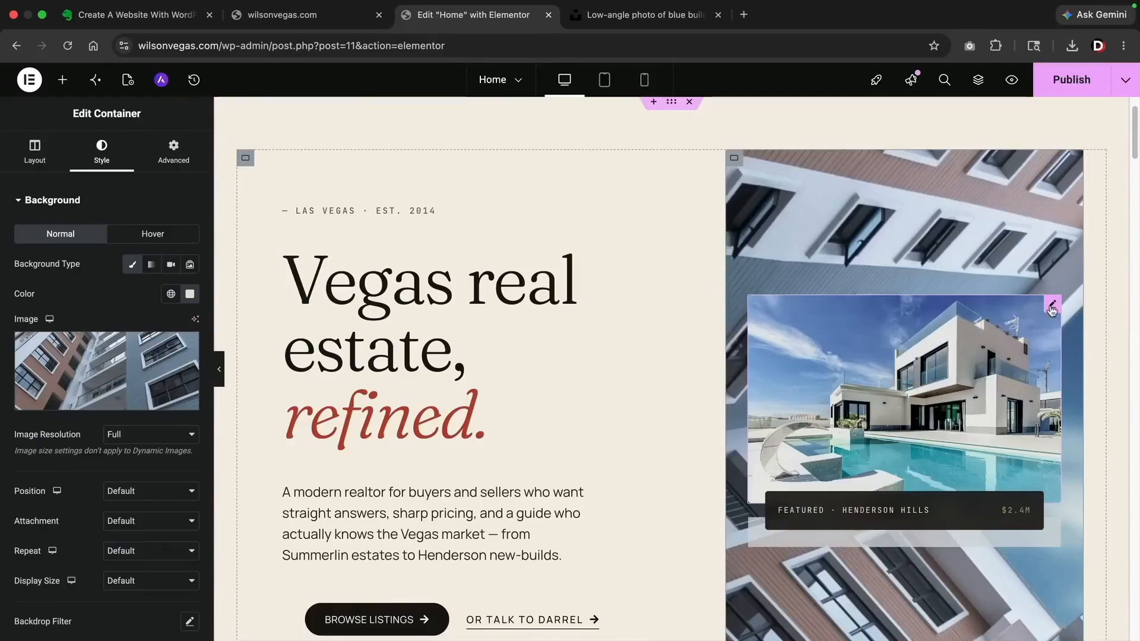
Delete the house photo and set the column's background display size to Cover
{"action": "right_click", "coordinate": [1052, 309]}
{"action": "left_click", "coordinate": [1002, 625]}
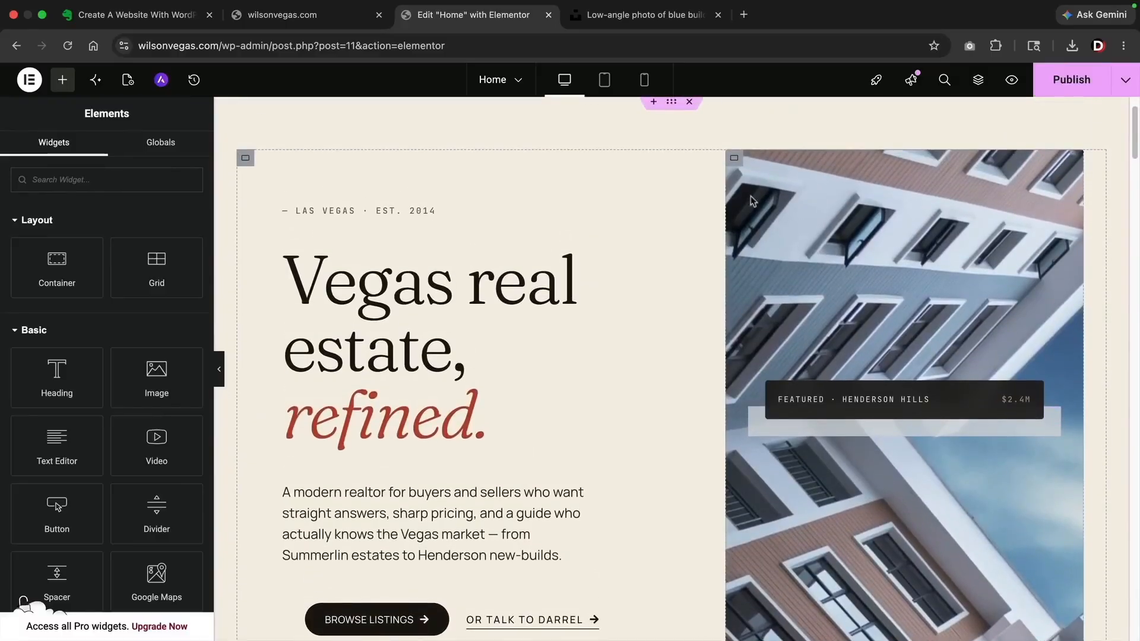
{"action": "left_click", "coordinate": [737, 161]}
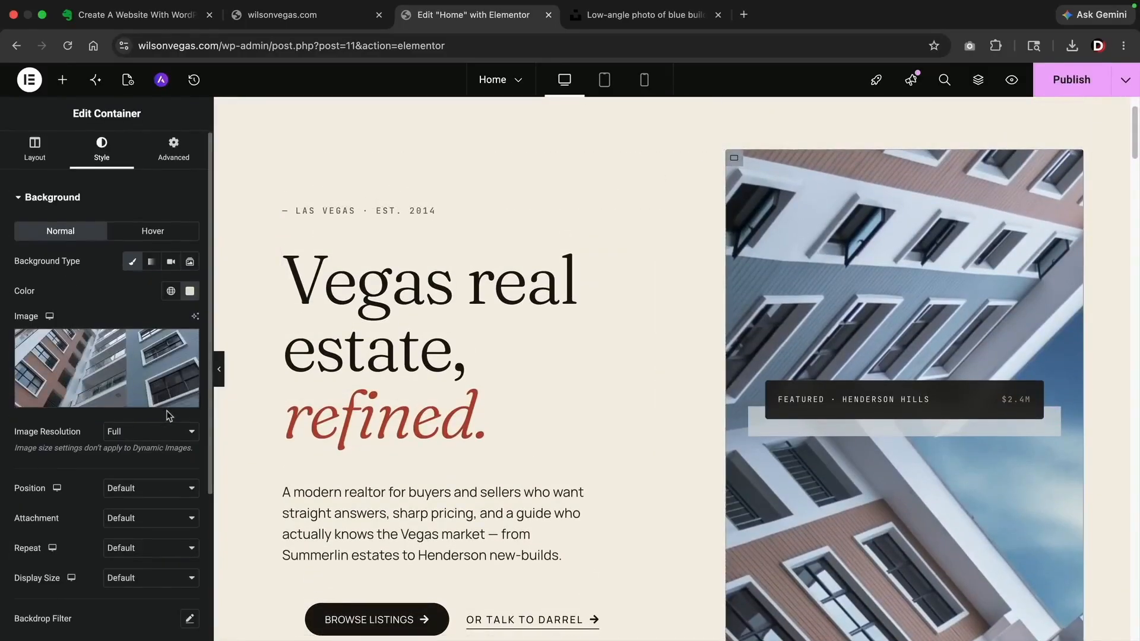
{"action": "left_click", "coordinate": [154, 487]}
{"action": "left_click", "coordinate": [154, 487]}
{"action": "left_click", "coordinate": [141, 578]}
{"action": "left_click", "coordinate": [145, 611]}
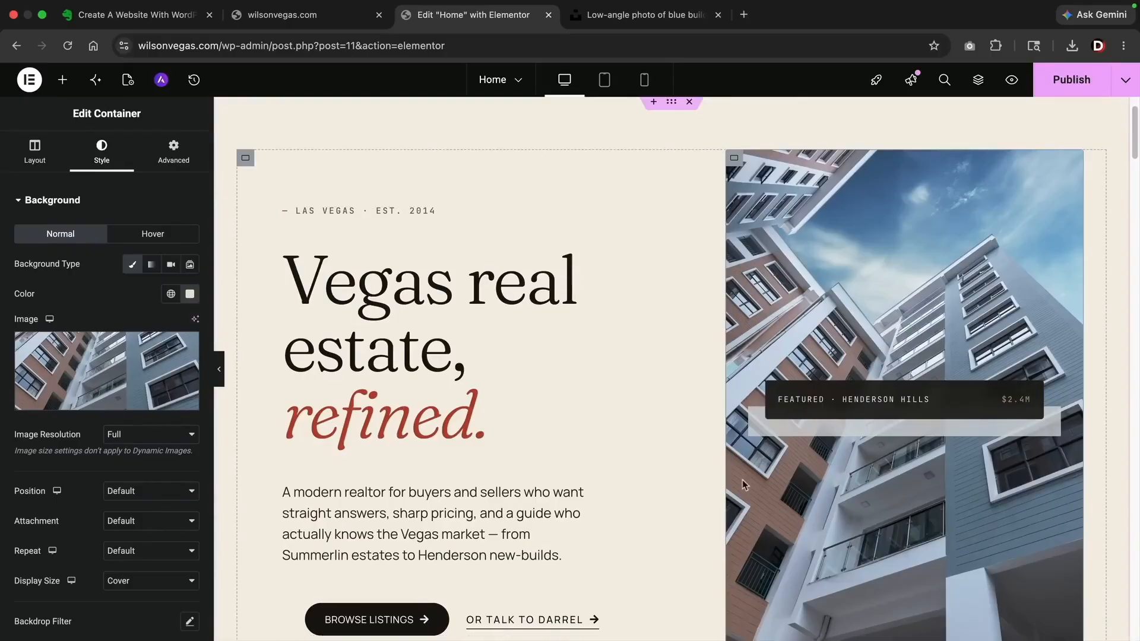
{"action": "scroll", "coordinate": [891, 357], "scroll_direction": "down", "scroll_amount": 2}
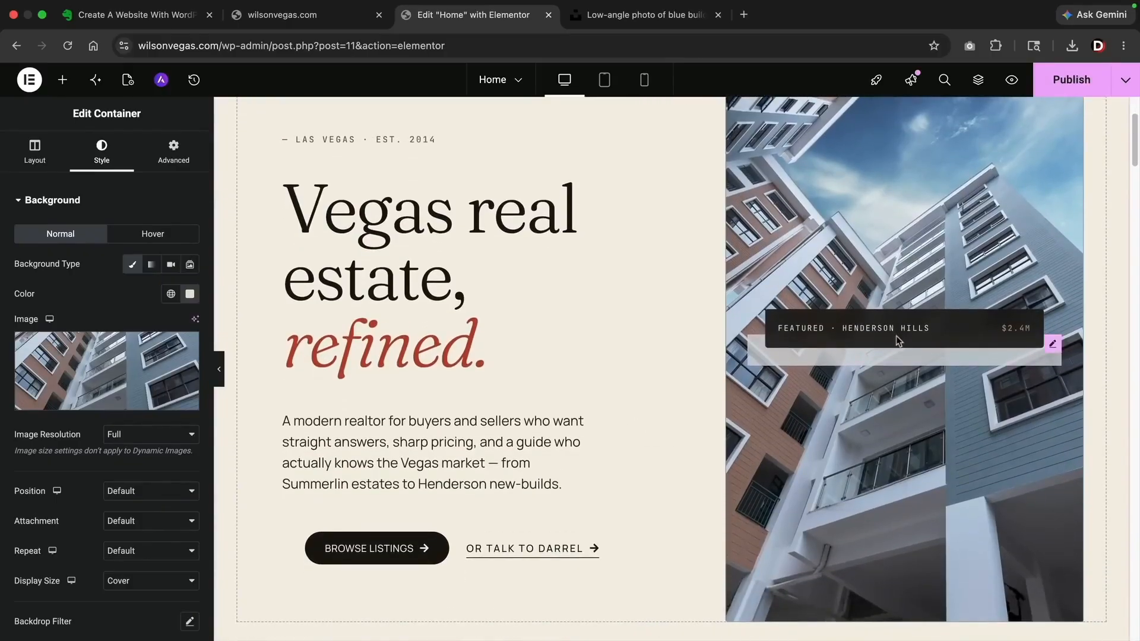
Delete the featured listing card from the hero
{"action": "right_click", "coordinate": [1055, 348]}
{"action": "left_click", "coordinate": [993, 621]}
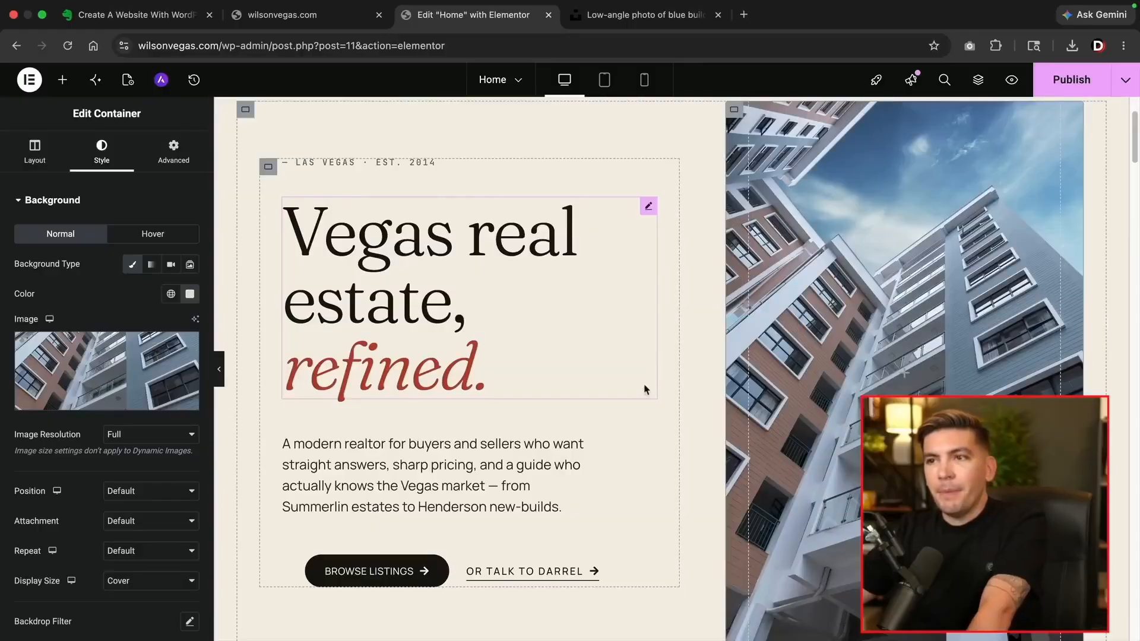
{"action": "scroll", "coordinate": [600, 438], "scroll_direction": "down", "scroll_amount": 10}
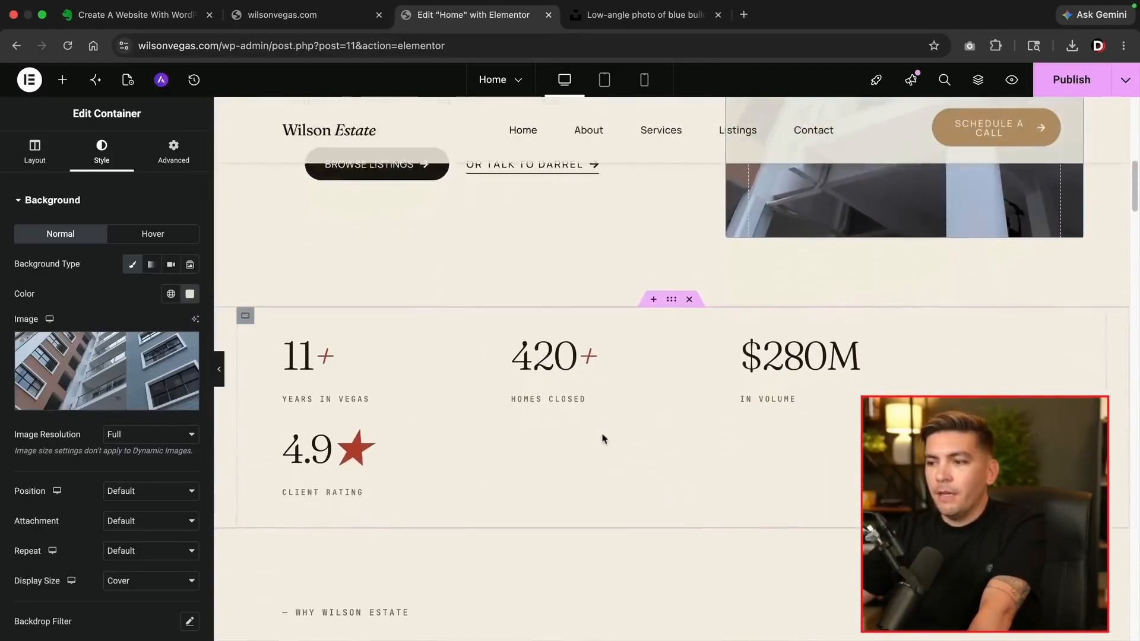
{"action": "scroll", "coordinate": [653, 410], "scroll_direction": "down", "scroll_amount": 1}
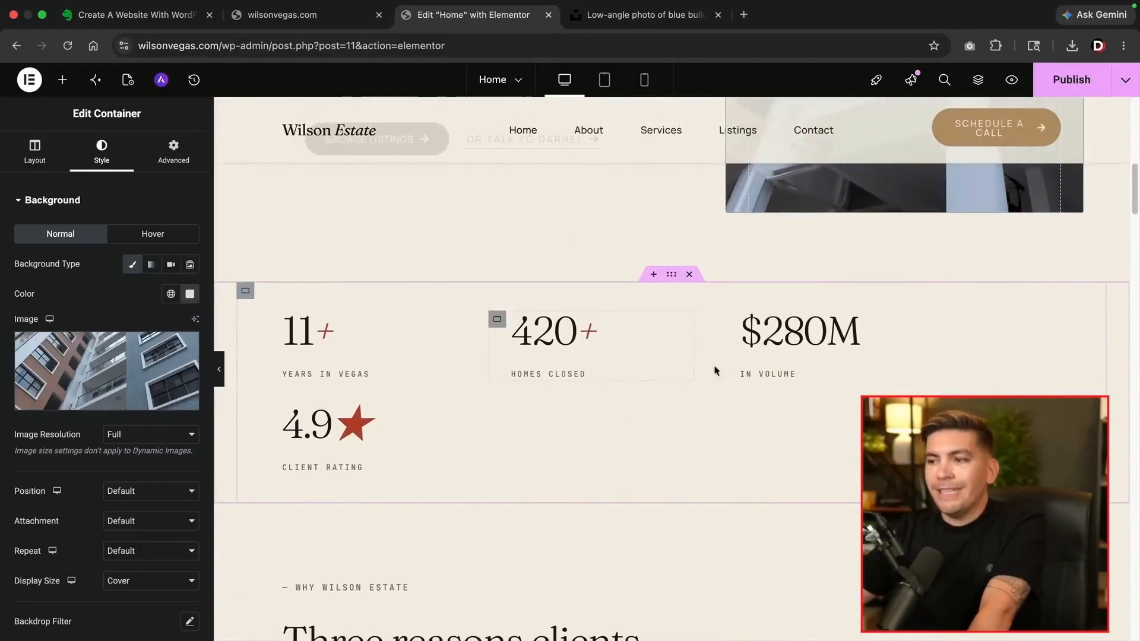
Set the stats row to No Wrap so all four stats sit on one row
{"action": "left_click", "coordinate": [246, 294]}
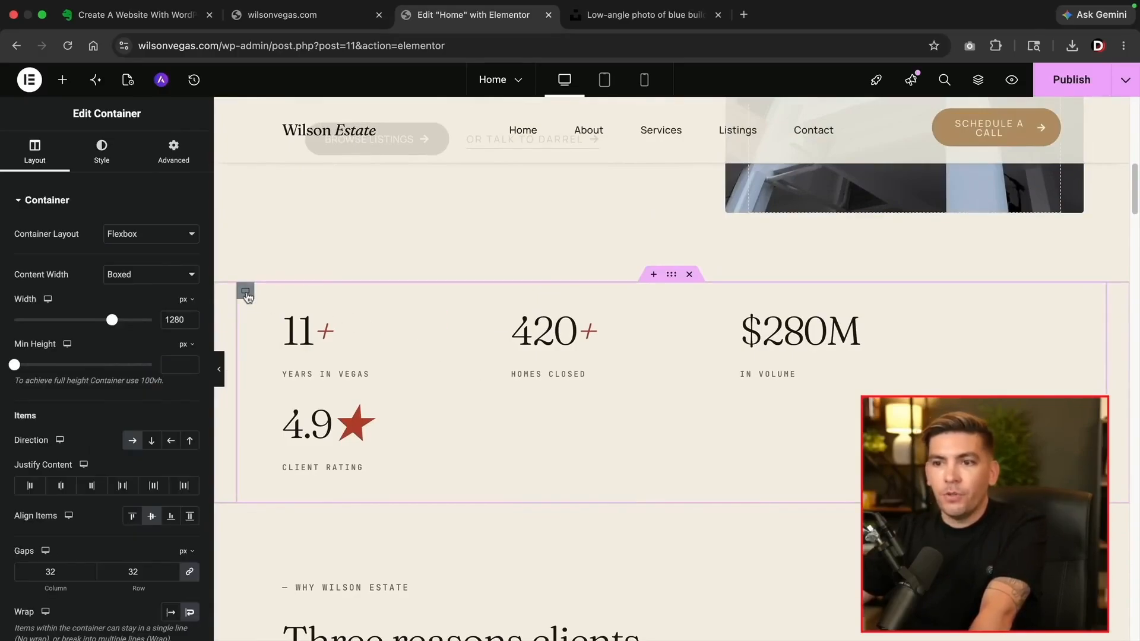
{"action": "scroll", "coordinate": [151, 534], "scroll_direction": "down", "scroll_amount": 1}
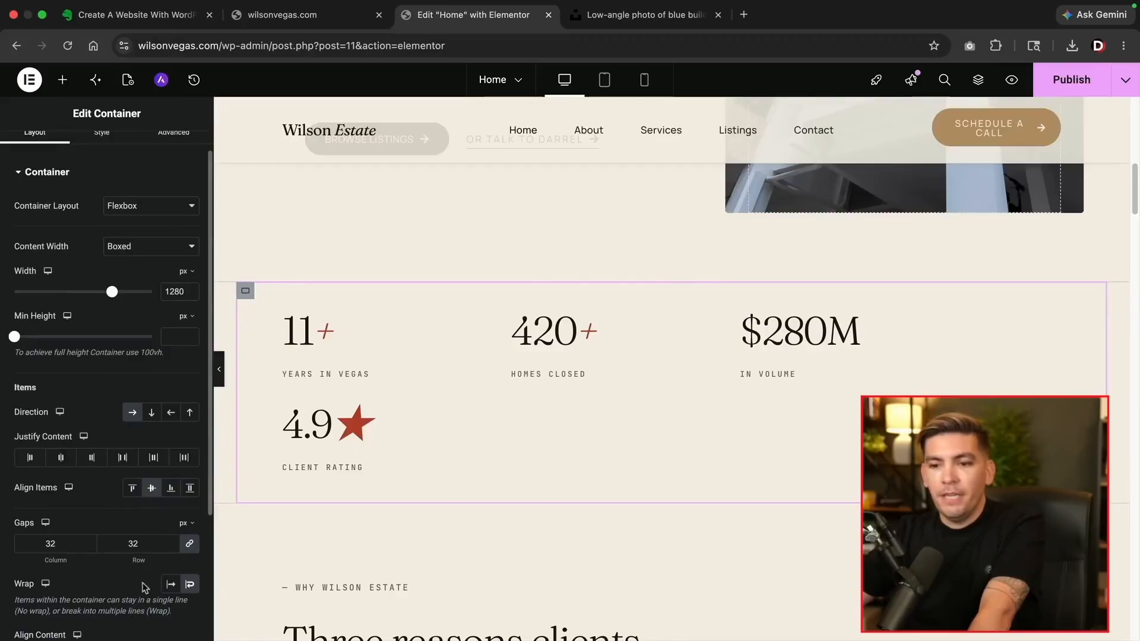
{"action": "left_click", "coordinate": [170, 588]}
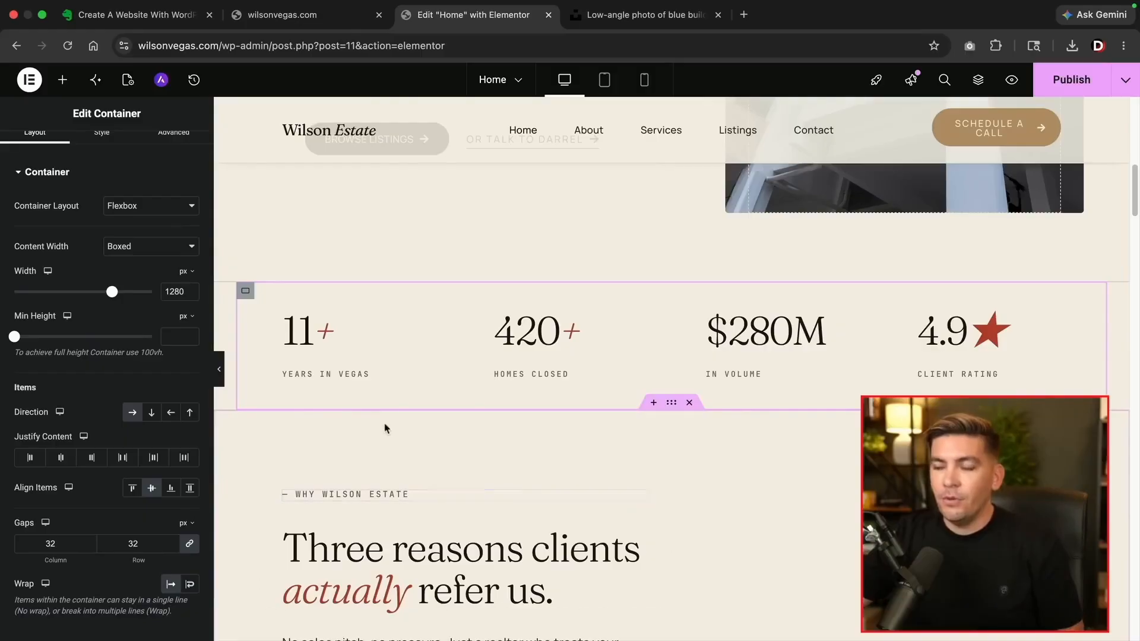
{"action": "scroll", "coordinate": [394, 464], "scroll_direction": "down", "scroll_amount": 6}
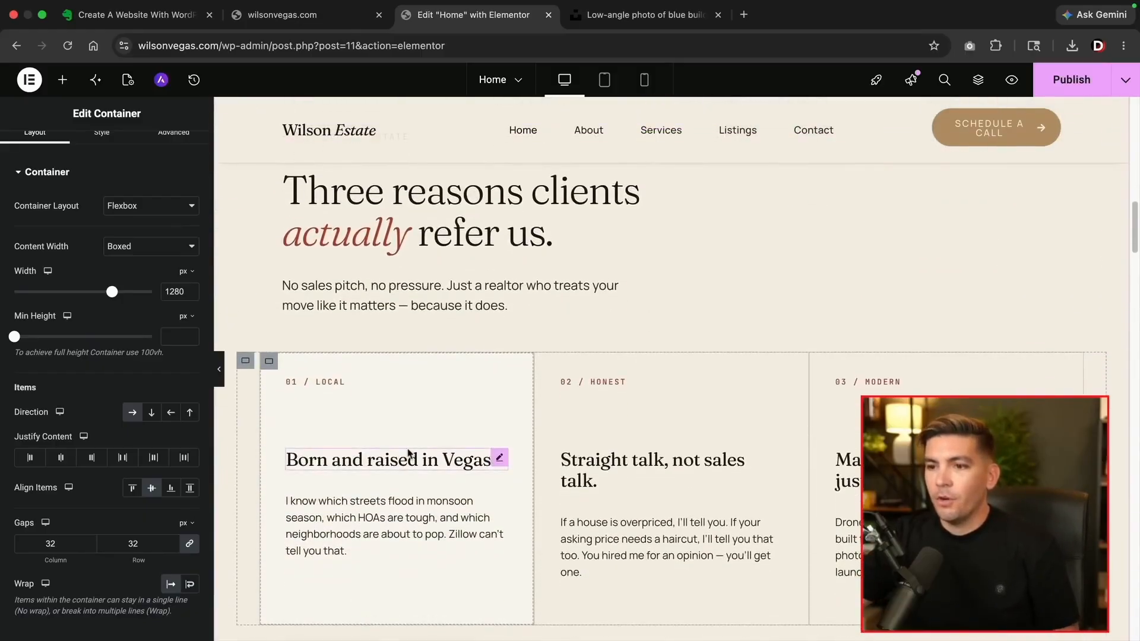
{"action": "scroll", "coordinate": [409, 454], "scroll_direction": "down", "scroll_amount": 3}
Add a period to the 'Born and raised in Vegas' heading and review the service card texts
{"action": "left_click", "coordinate": [419, 326]}
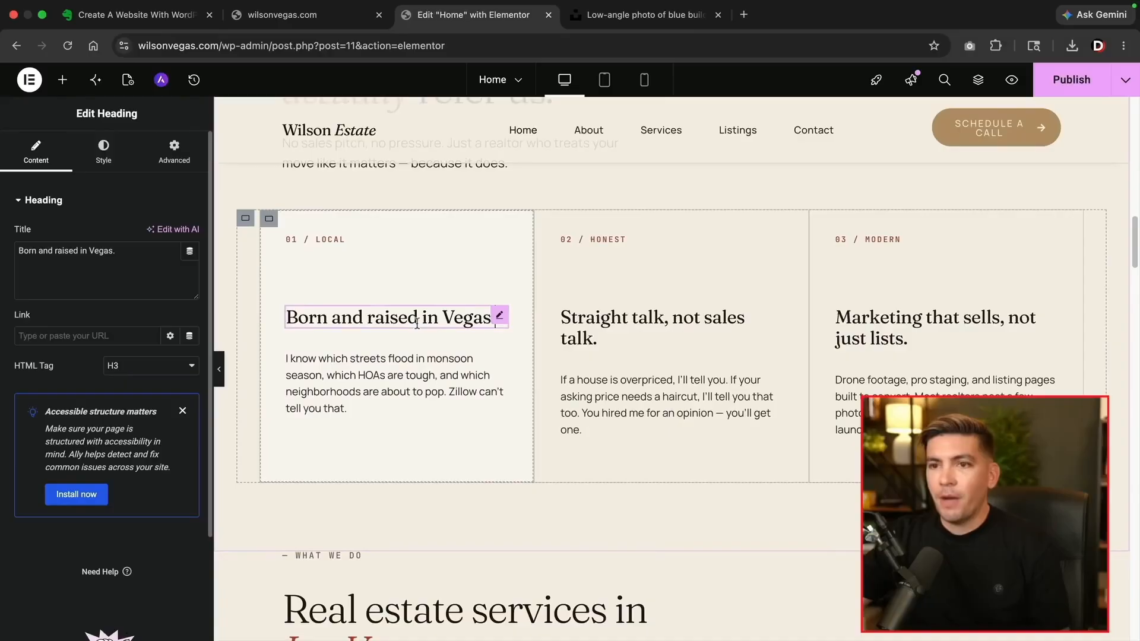
{"action": "type", "text": "."}
{"action": "left_click", "coordinate": [413, 358]}
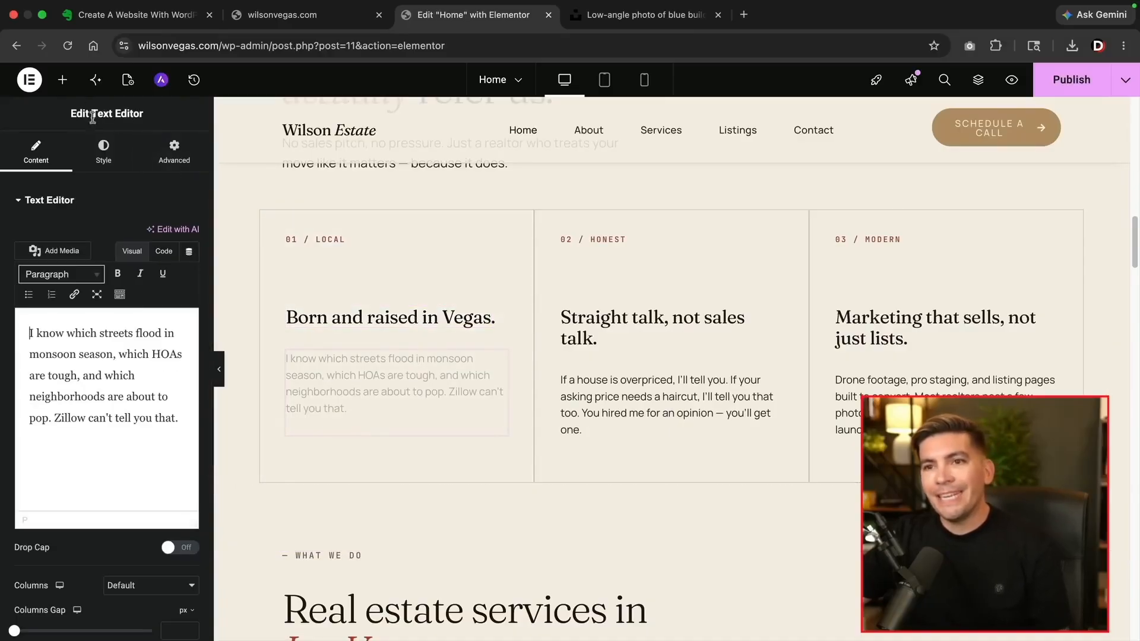
{"action": "left_click", "coordinate": [309, 241]}
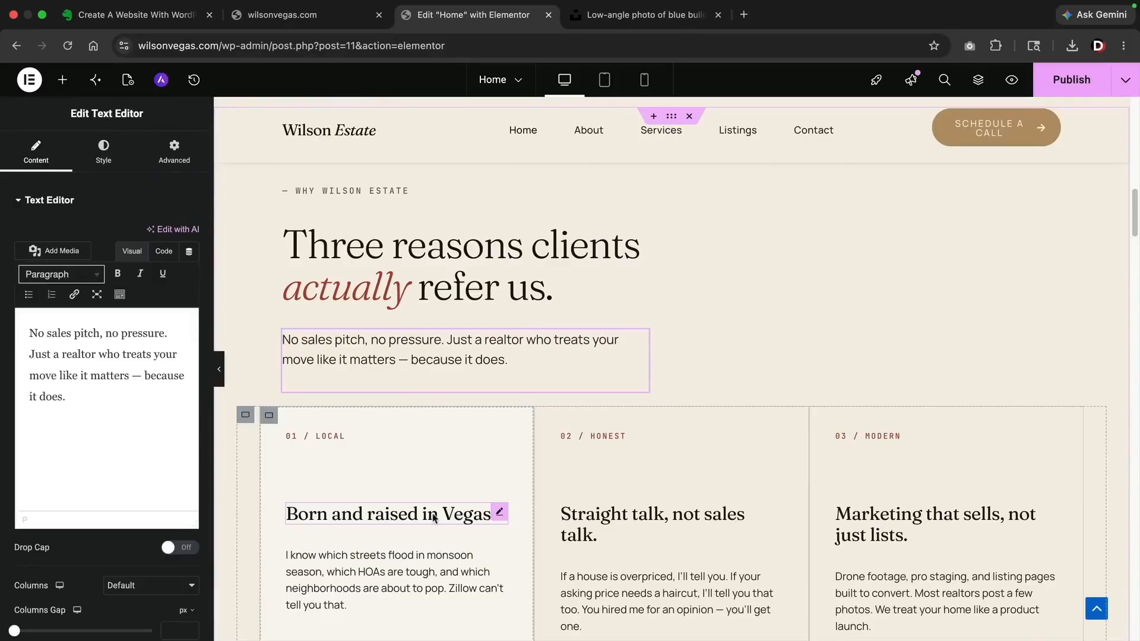
{"action": "left_click", "coordinate": [434, 516]}
{"action": "left_click", "coordinate": [607, 522]}
{"action": "left_click", "coordinate": [873, 523]}
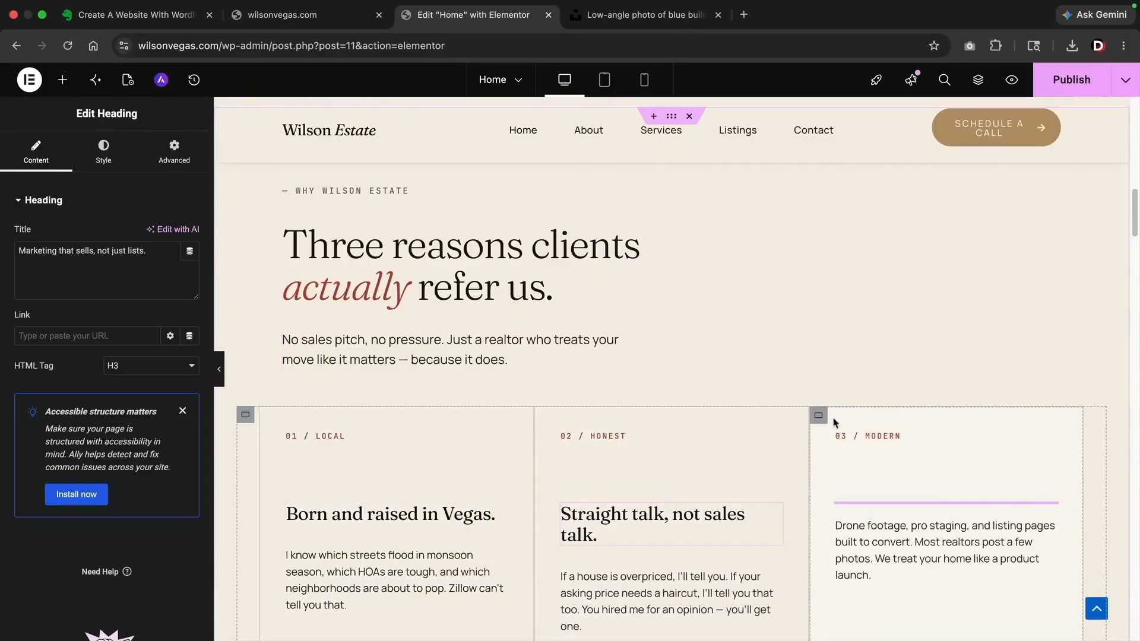
{"action": "scroll", "coordinate": [759, 473], "scroll_direction": "down", "scroll_amount": 3}
{"action": "scroll", "coordinate": [759, 473], "scroll_direction": "down", "scroll_amount": 15}
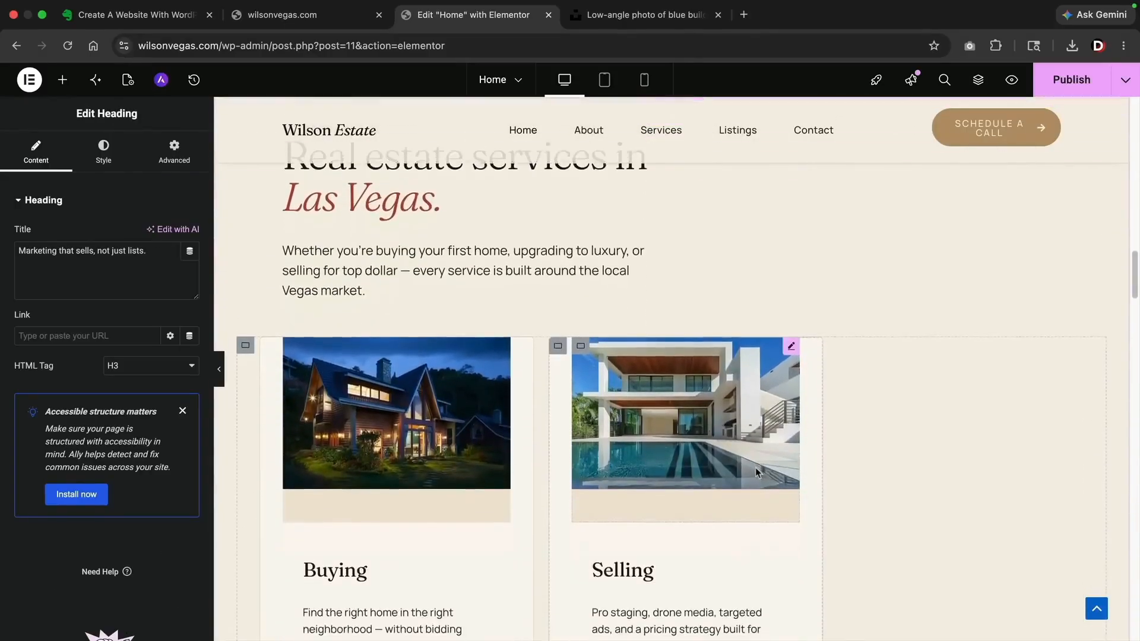
{"action": "scroll", "coordinate": [629, 468], "scroll_direction": "down", "scroll_amount": 4}
{"action": "scroll", "coordinate": [460, 407], "scroll_direction": "up", "scroll_amount": 7}
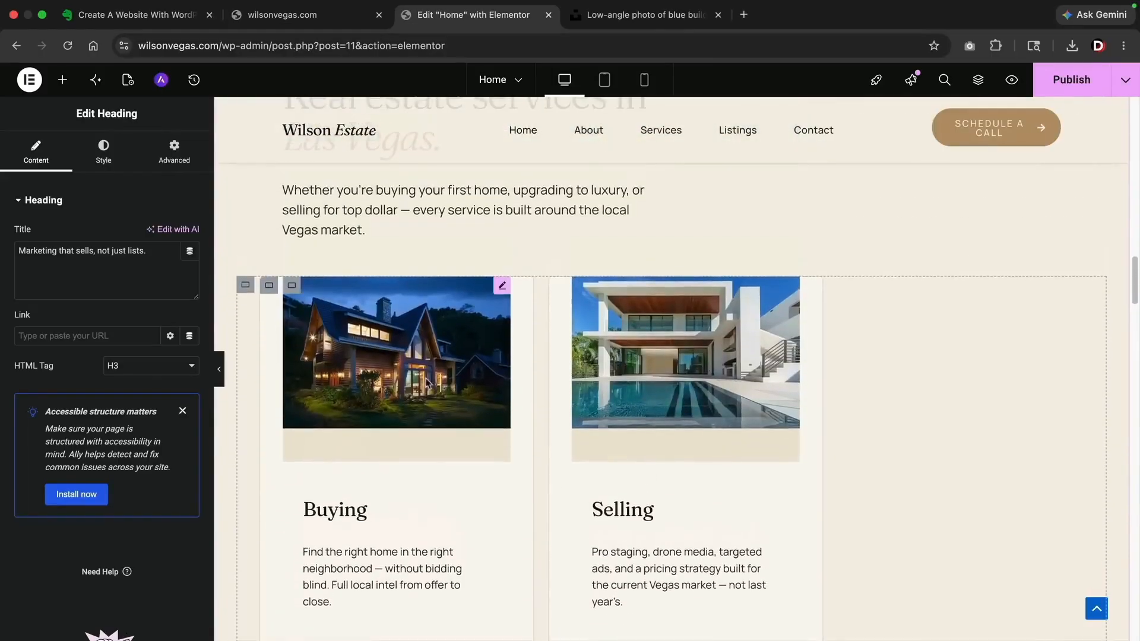
Set the service cards container to No Wrap so all three cards share one row
{"action": "left_click", "coordinate": [245, 291]}
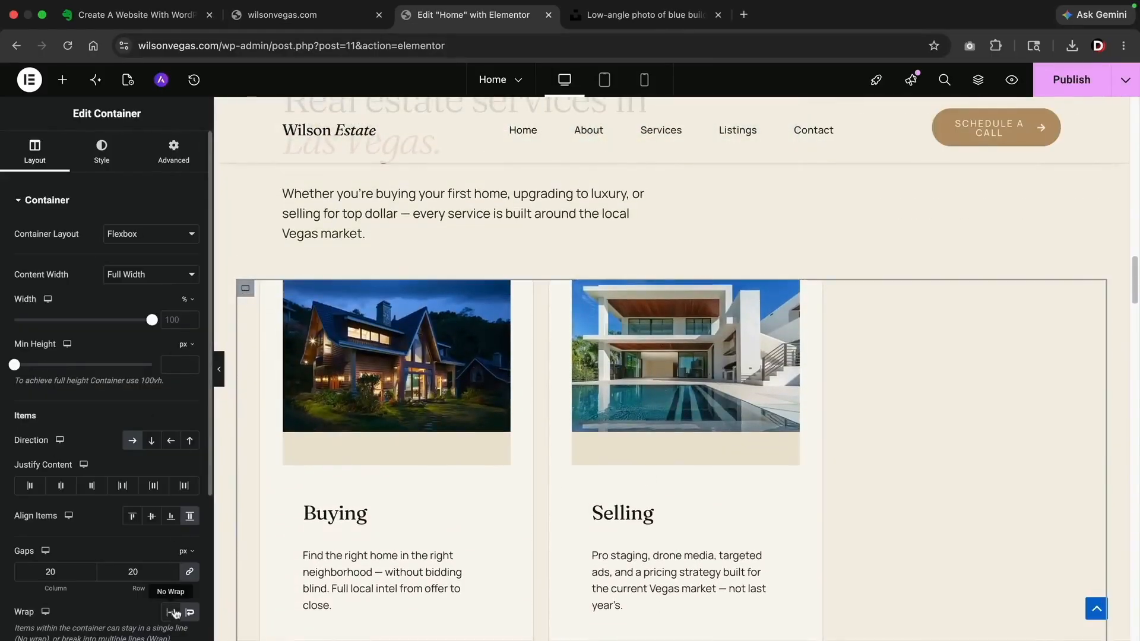
{"action": "left_click", "coordinate": [171, 613]}
{"action": "scroll", "coordinate": [392, 482], "scroll_direction": "down", "scroll_amount": 2}
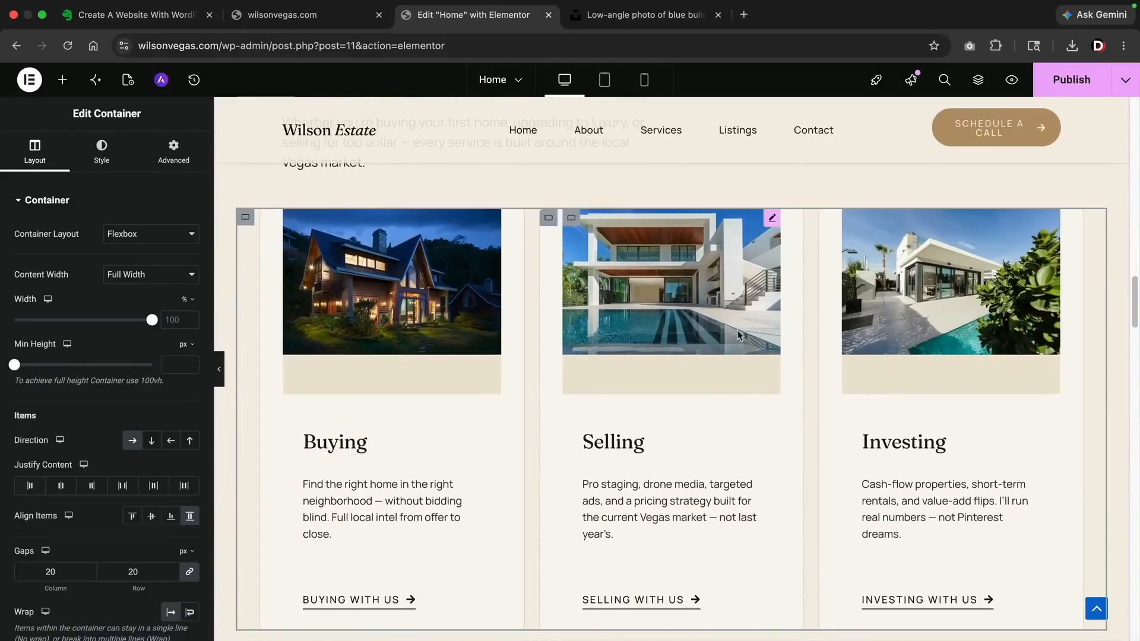
{"action": "scroll", "coordinate": [662, 430], "scroll_direction": "down", "scroll_amount": 10}
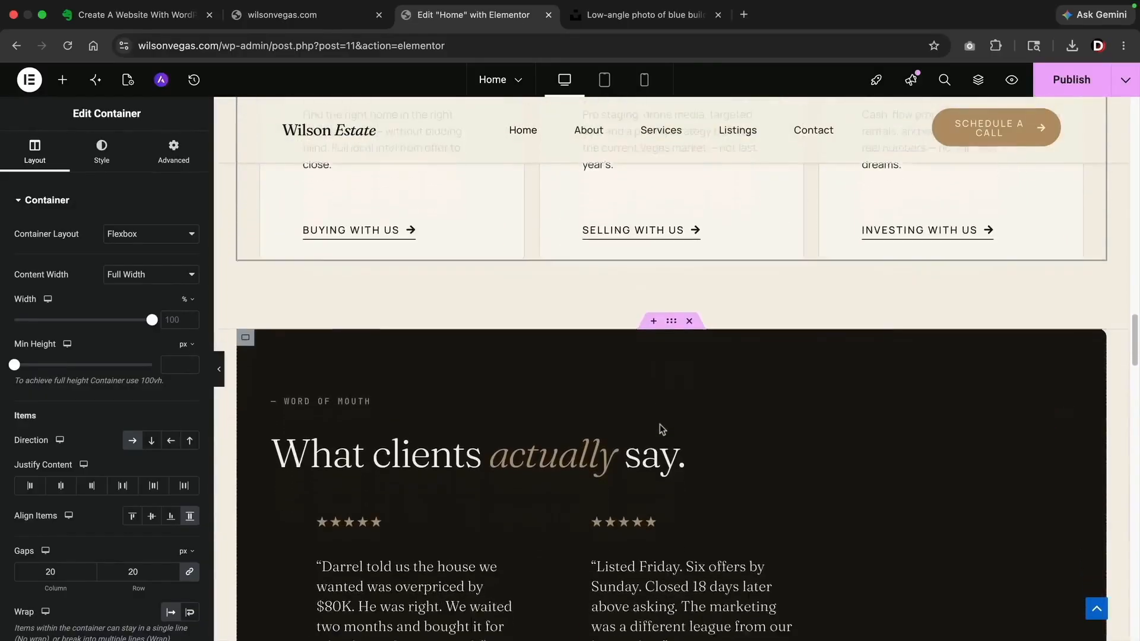
{"action": "scroll", "coordinate": [410, 353], "scroll_direction": "down", "scroll_amount": 2}
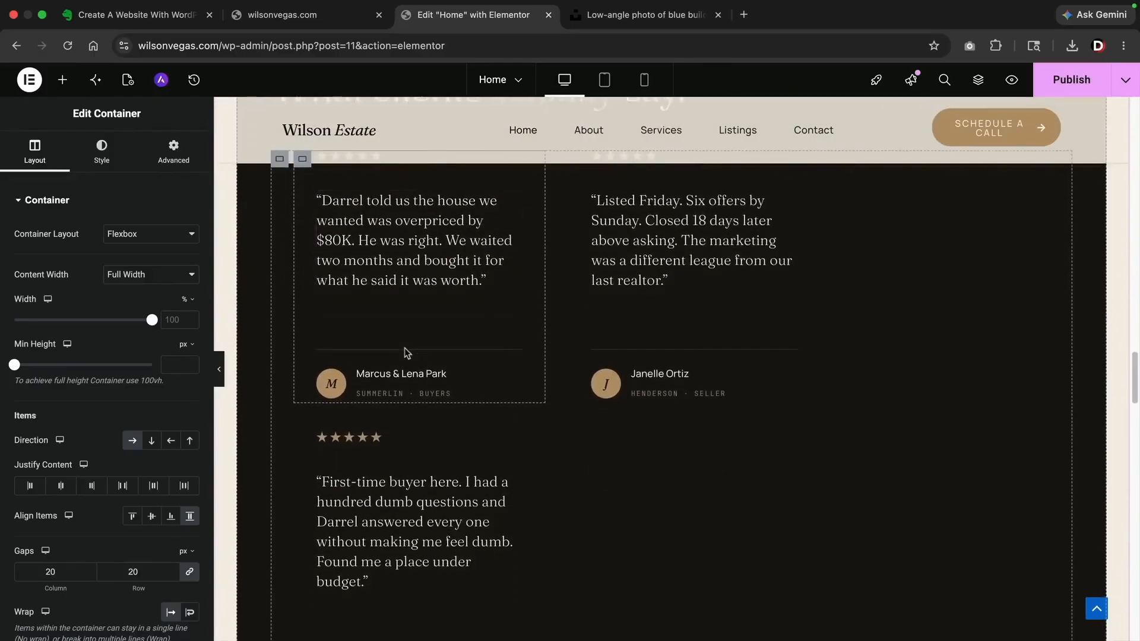
Set the testimonials container to No Wrap so the three testimonials sit in one row
{"action": "left_click", "coordinate": [280, 237]}
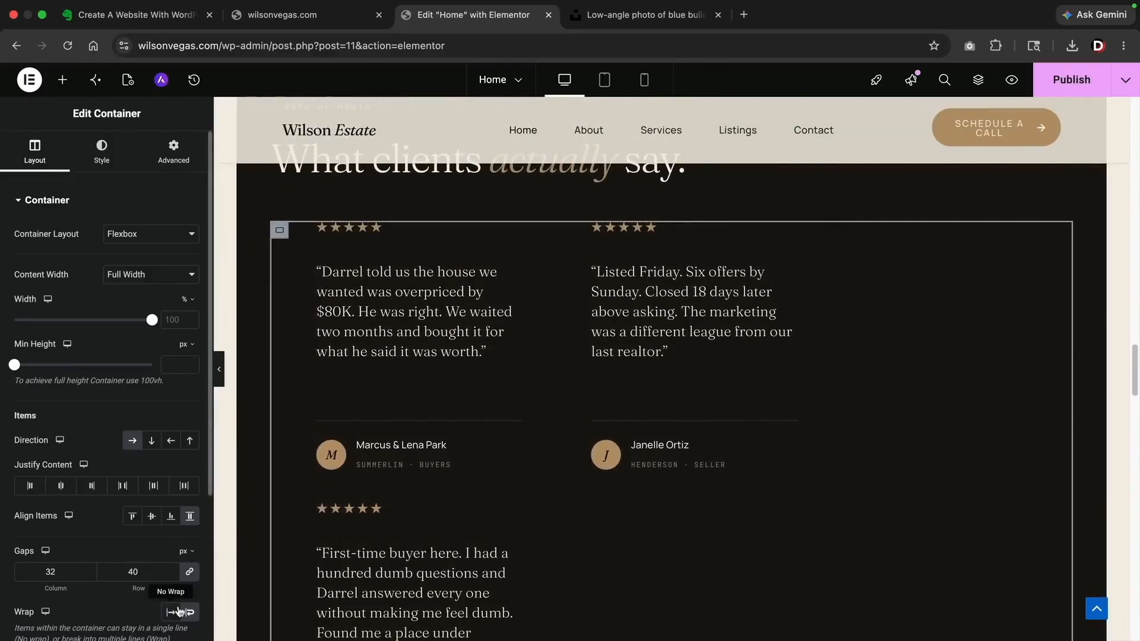
{"action": "left_click", "coordinate": [172, 612]}
{"action": "scroll", "coordinate": [357, 490], "scroll_direction": "up", "scroll_amount": 3}
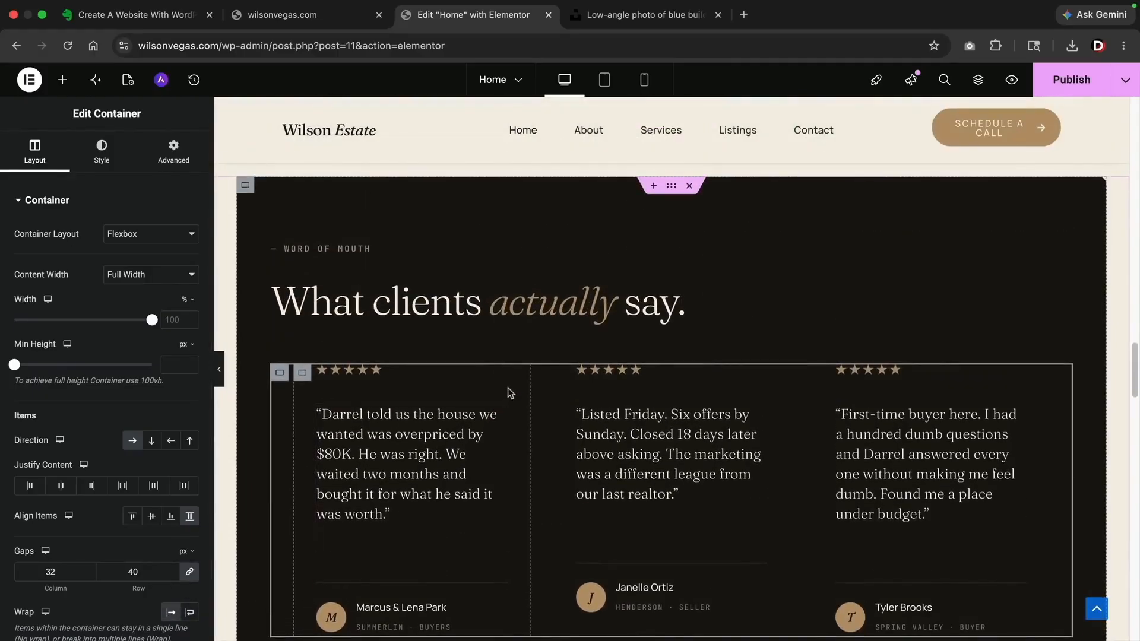
{"action": "scroll", "coordinate": [509, 393], "scroll_direction": "down", "scroll_amount": 8}
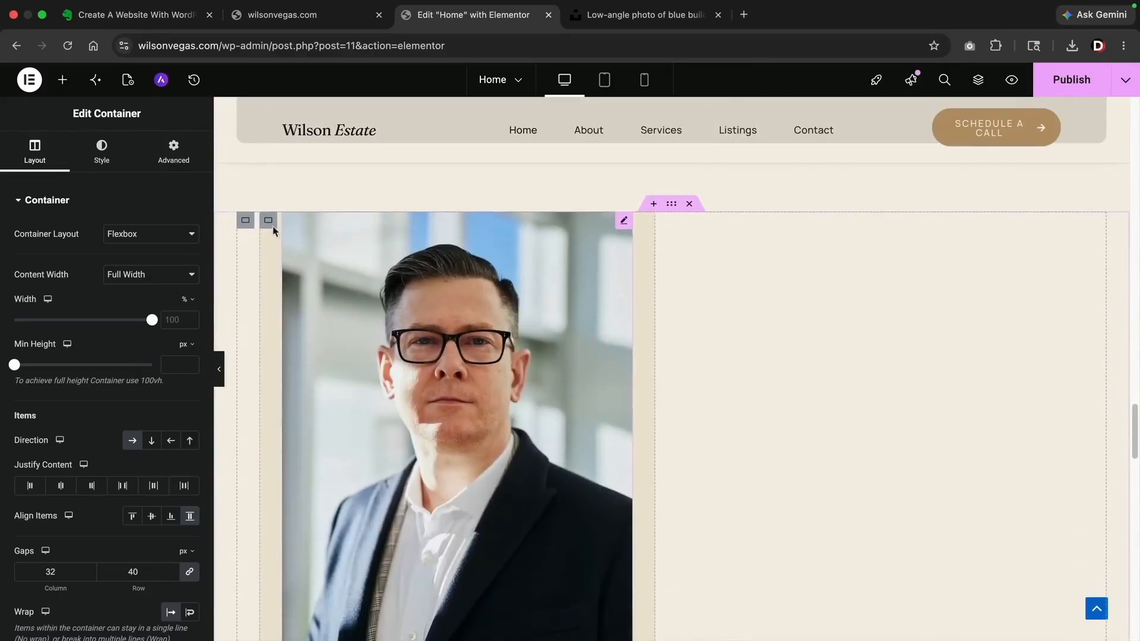
Set the About container to No Wrap so the text sits beside the portrait
{"action": "left_click", "coordinate": [246, 223]}
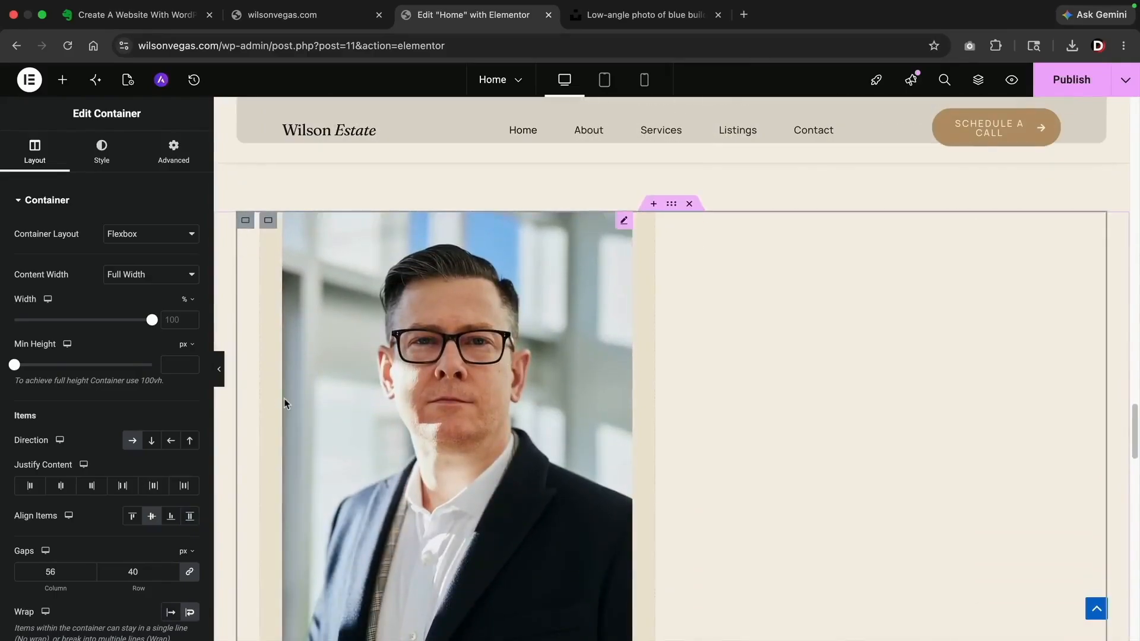
{"action": "scroll", "coordinate": [285, 404], "scroll_direction": "down", "scroll_amount": 2}
{"action": "left_click", "coordinate": [170, 612]}
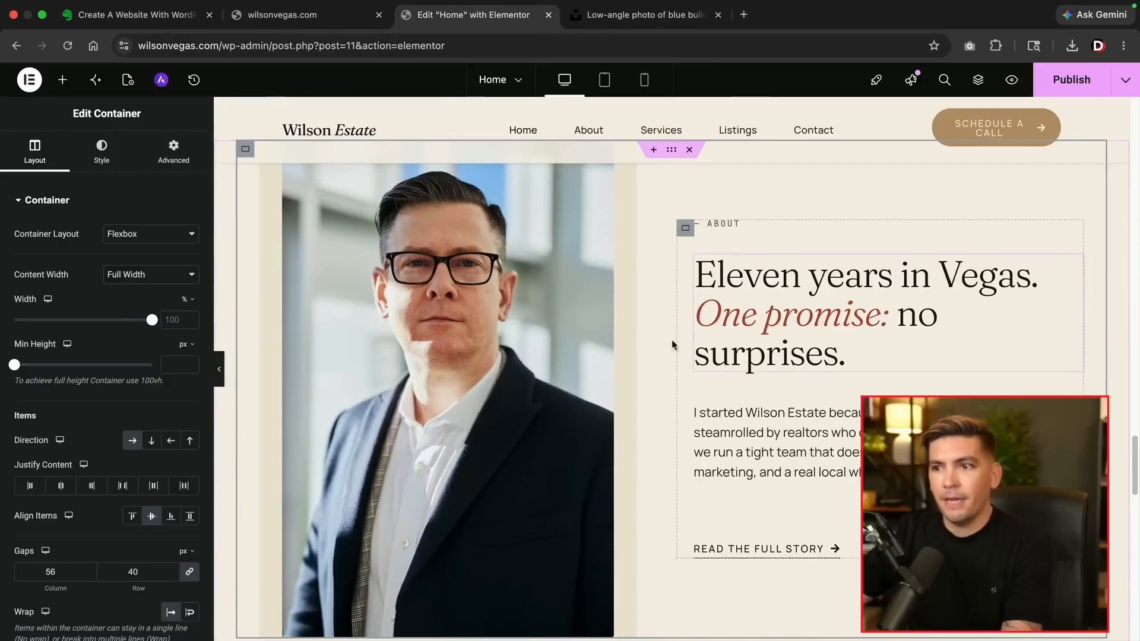
Publish the homepage changes
{"action": "scroll", "coordinate": [652, 404], "scroll_direction": "down", "scroll_amount": 15}
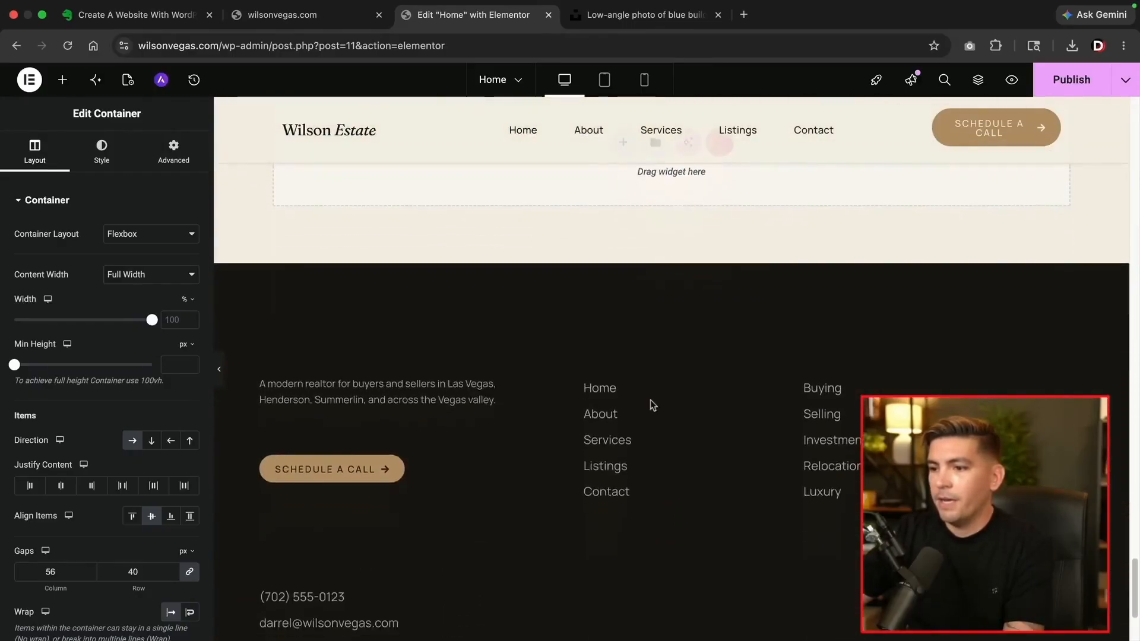
{"action": "scroll", "coordinate": [653, 406], "scroll_direction": "down", "scroll_amount": 6}
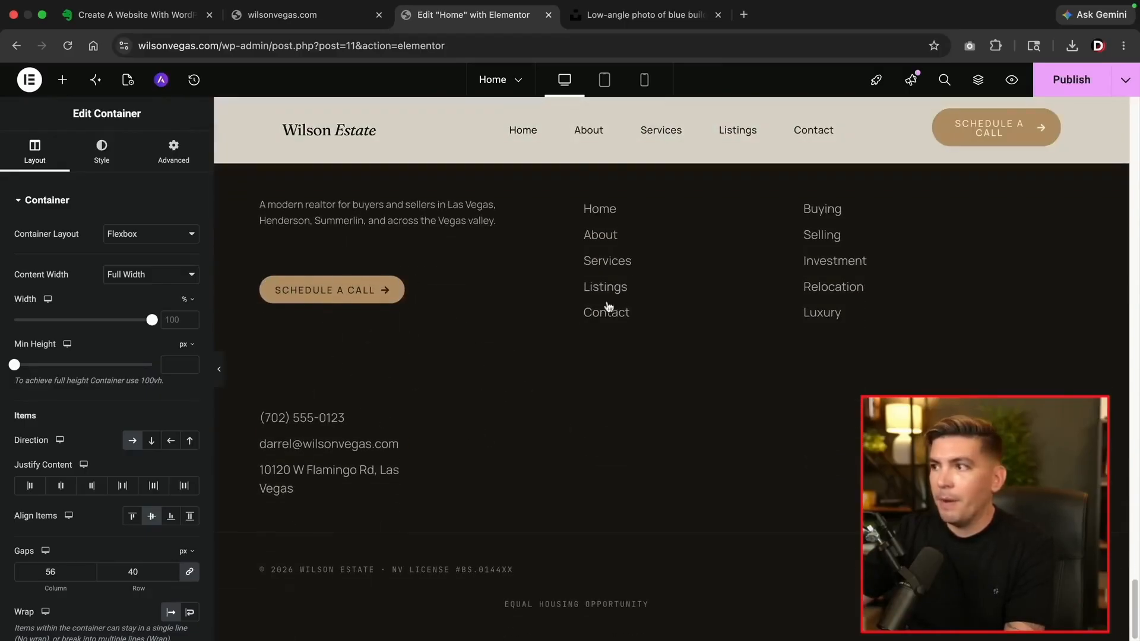
{"action": "scroll", "coordinate": [672, 407], "scroll_direction": "up", "scroll_amount": 2}
{"action": "left_click", "coordinate": [1072, 79]}
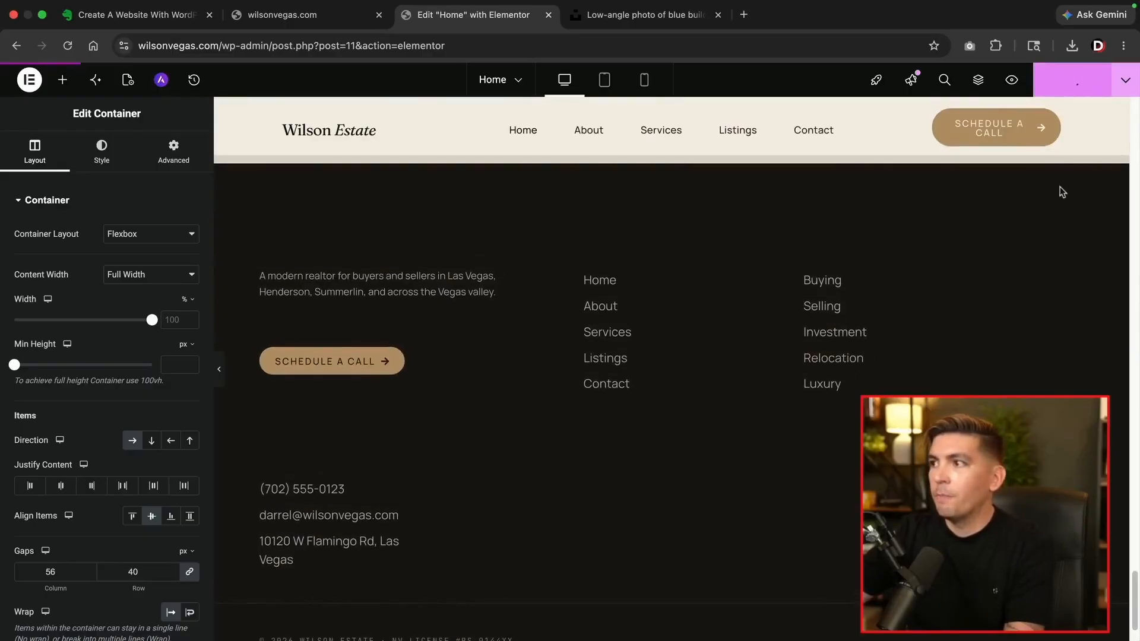
Review the call-to-action heading, paragraph, and the Schedule a call and Browse listings buttons
{"action": "scroll", "coordinate": [886, 351], "scroll_direction": "up", "scroll_amount": 5}
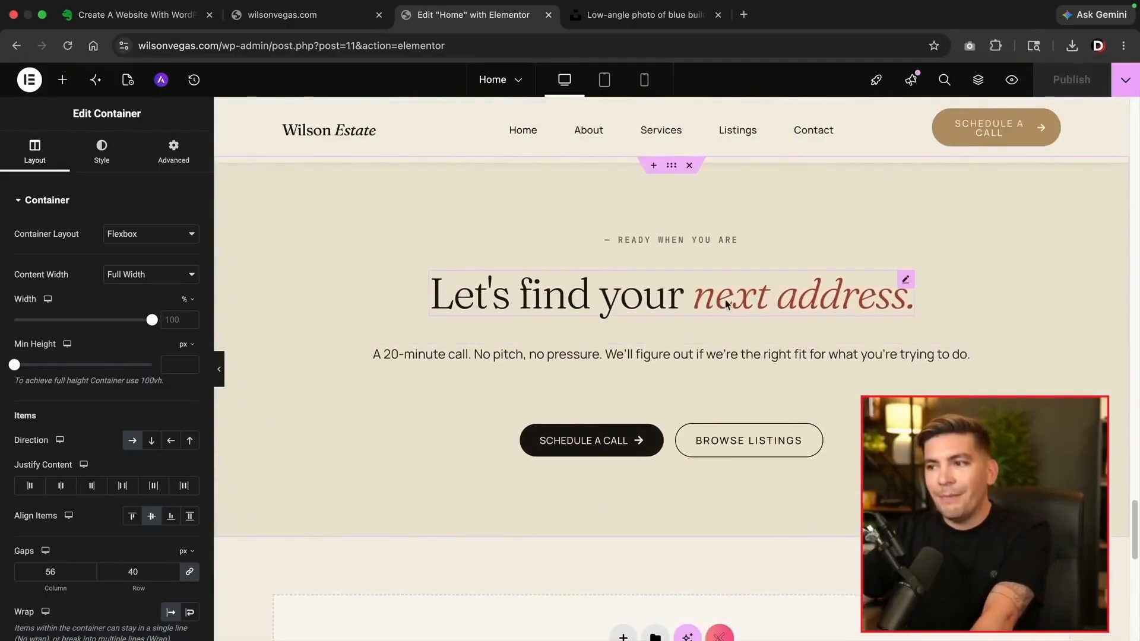
{"action": "left_click", "coordinate": [724, 302]}
{"action": "left_click", "coordinate": [585, 355]}
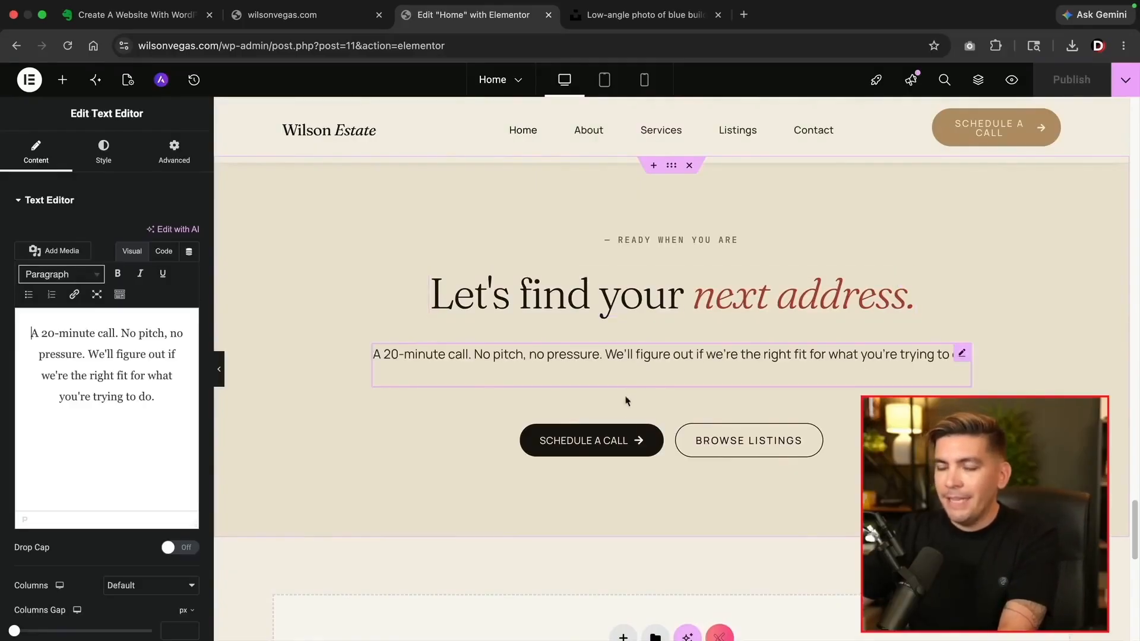
{"action": "left_click", "coordinate": [655, 434]}
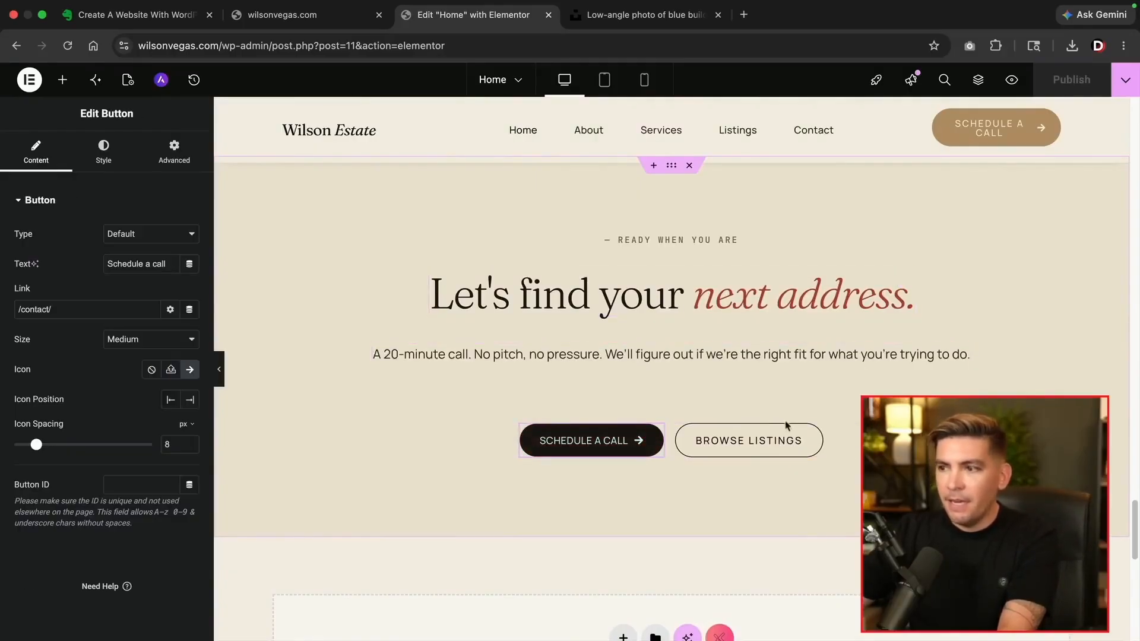
{"action": "left_click", "coordinate": [813, 434]}
{"action": "scroll", "coordinate": [701, 372], "scroll_direction": "up", "scroll_amount": 1}
{"action": "scroll", "coordinate": [700, 371], "scroll_direction": "up", "scroll_amount": 7}
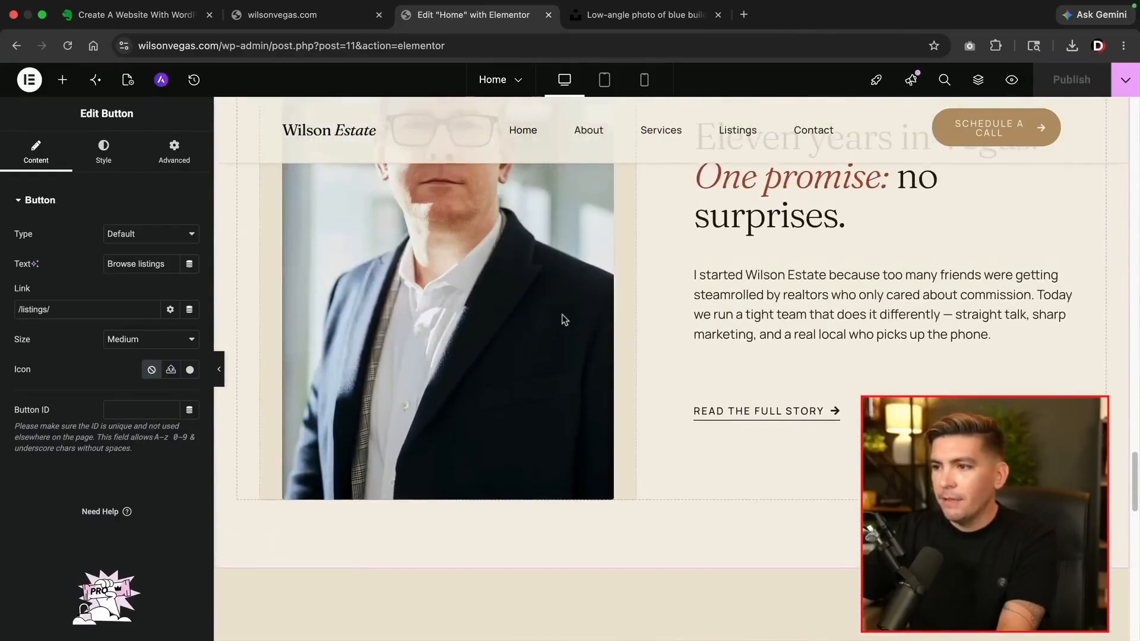
Review the About section's story link, body text and heading settings
{"action": "left_click", "coordinate": [835, 414]}
{"action": "scroll", "coordinate": [833, 412], "scroll_direction": "up", "scroll_amount": 3}
{"action": "left_click", "coordinate": [829, 411]}
{"action": "left_click", "coordinate": [792, 343]}
{"action": "scroll", "coordinate": [772, 368], "scroll_direction": "up", "scroll_amount": 6}
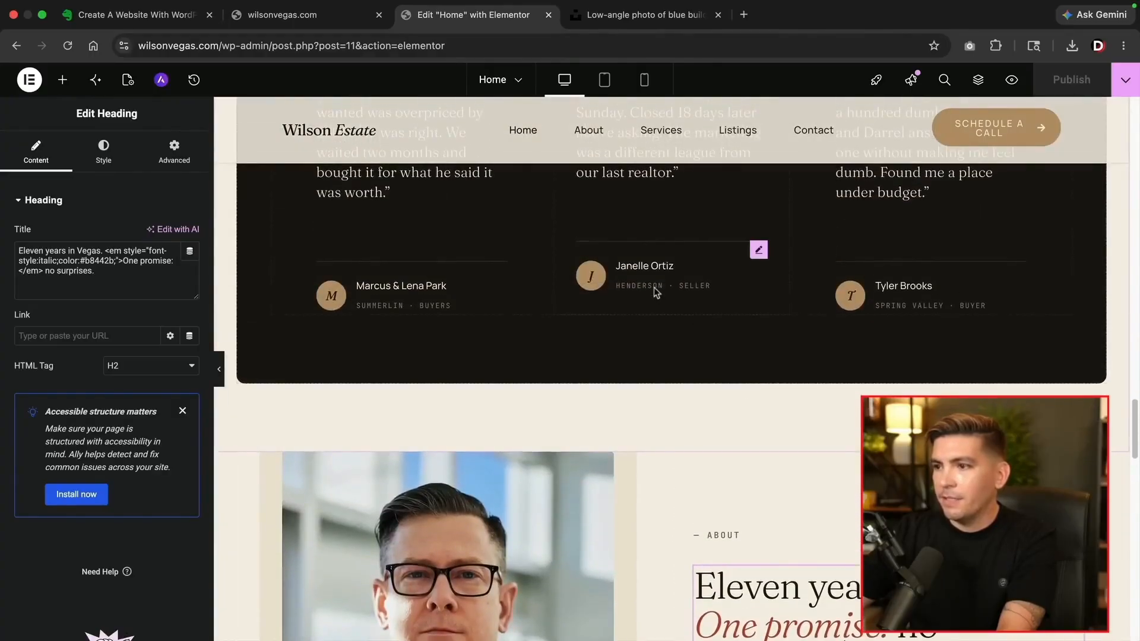
Inspect the second and third testimonials' reviewer HTML blocks, then bring up the widget list
{"action": "left_click", "coordinate": [655, 289]}
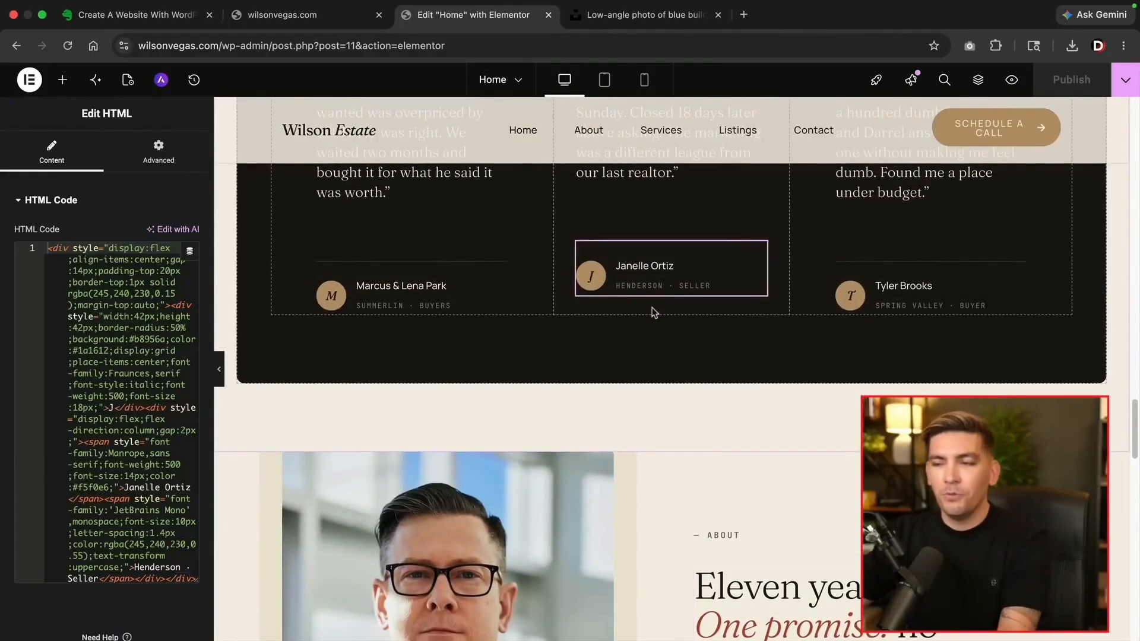
{"action": "scroll", "coordinate": [653, 326], "scroll_direction": "up", "scroll_amount": 3}
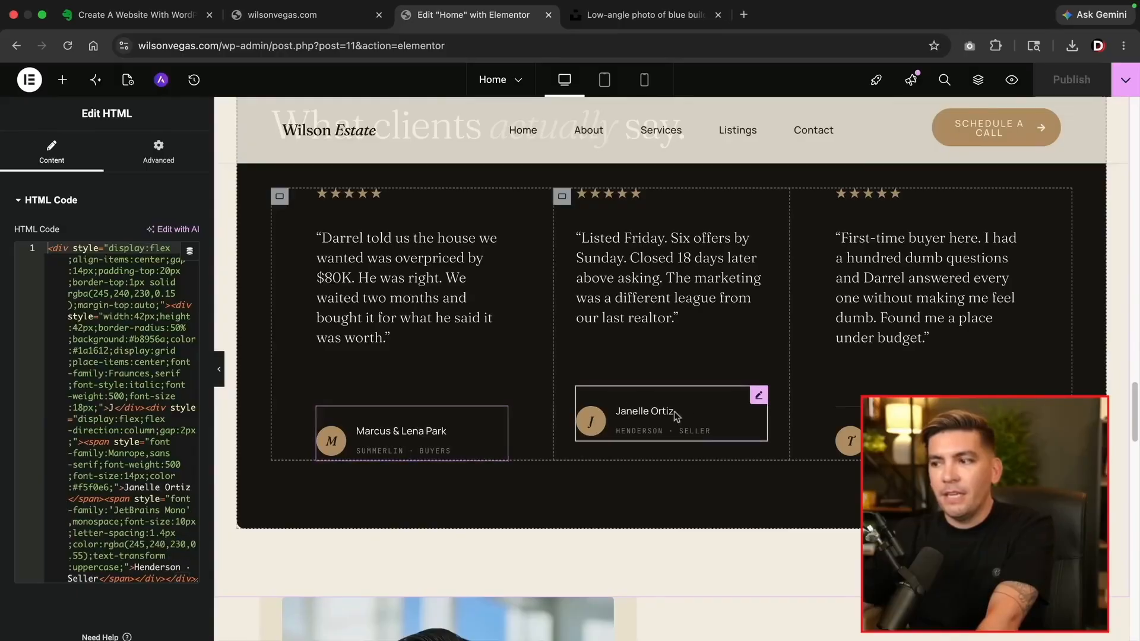
{"action": "left_click", "coordinate": [850, 427]}
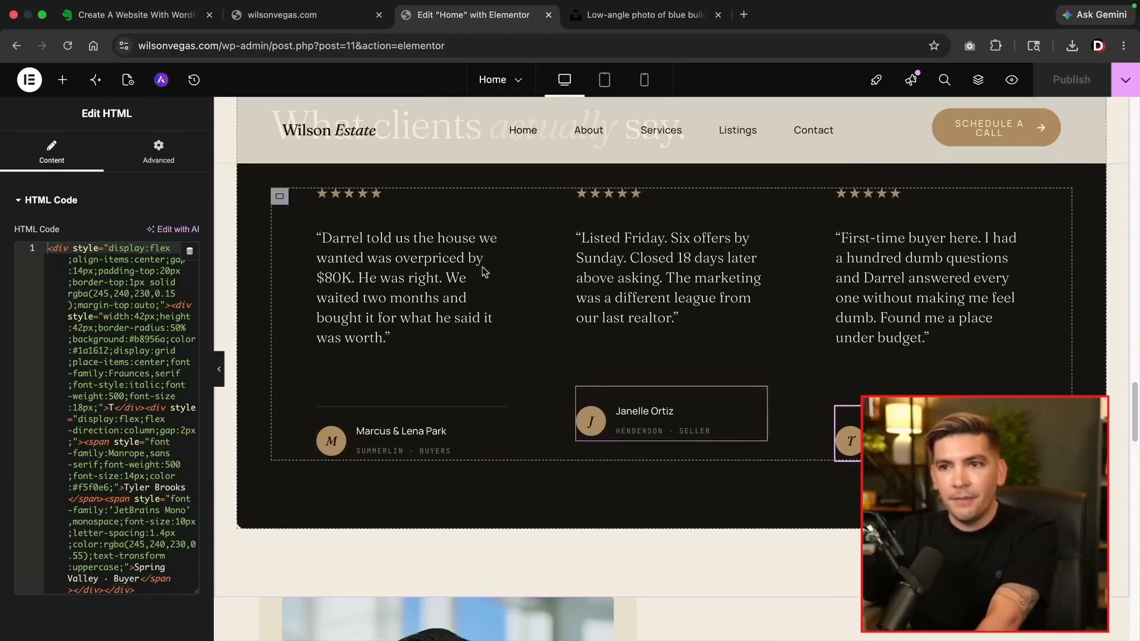
{"action": "left_click", "coordinate": [63, 81]}
Add a Testimonial widget to the middle column and set the footer container to No Wrap
{"action": "type", "text": "test"}
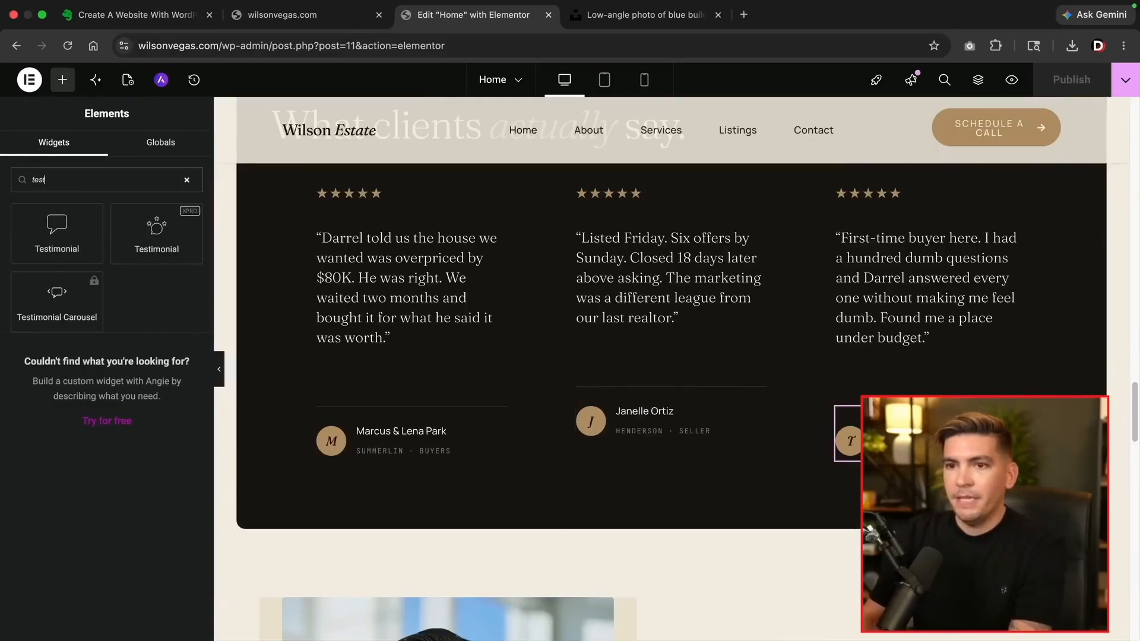
{"action": "left_click_drag", "start_coordinate": [65, 230], "coordinate": [632, 402]}
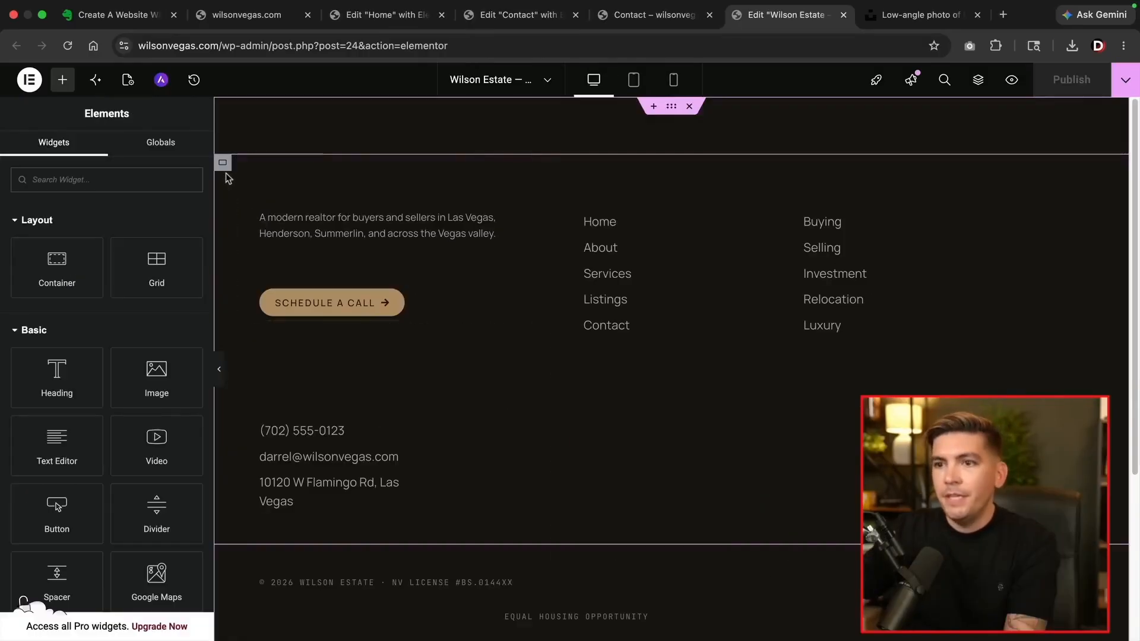
{"action": "left_click", "coordinate": [224, 168]}
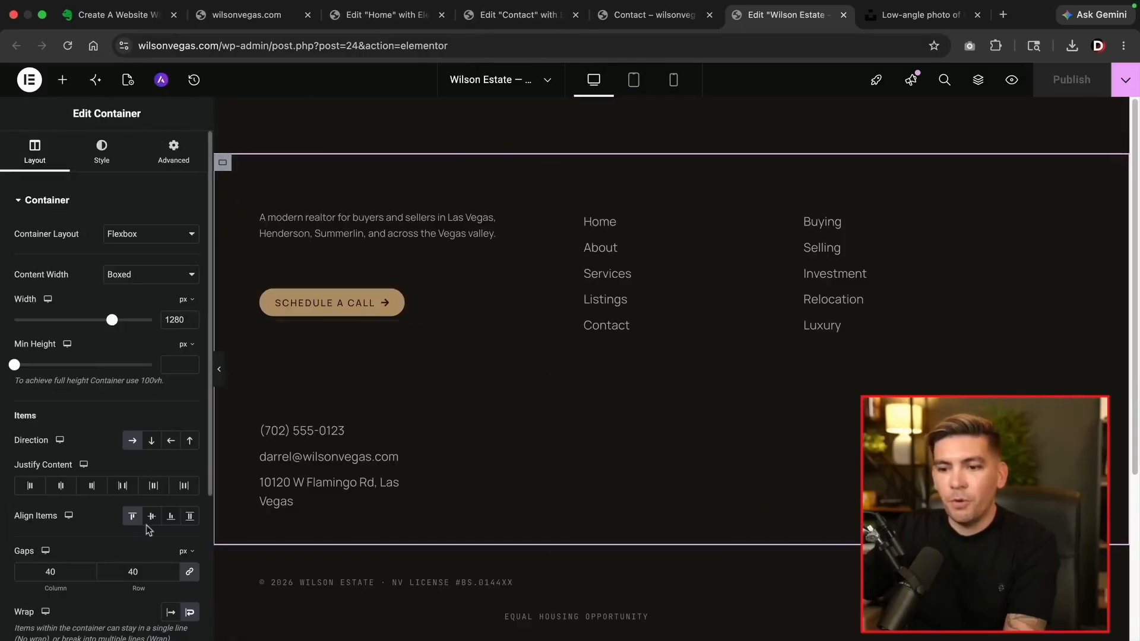
{"action": "left_click", "coordinate": [170, 615]}
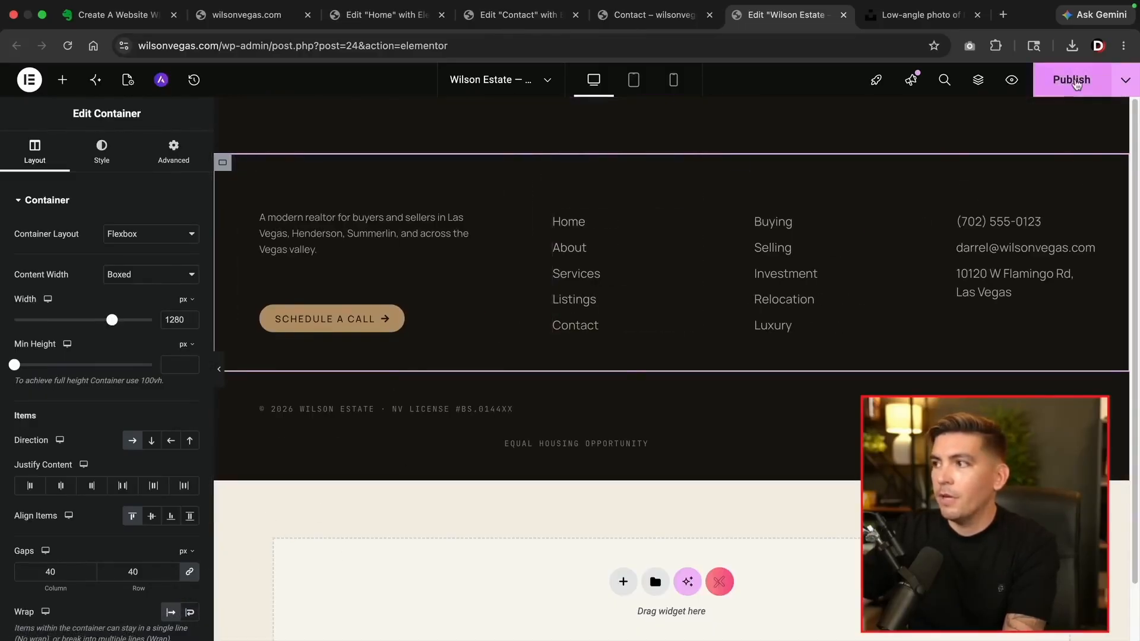
Publish the updated footer and scroll to check the page
{"action": "left_click", "coordinate": [1068, 79]}
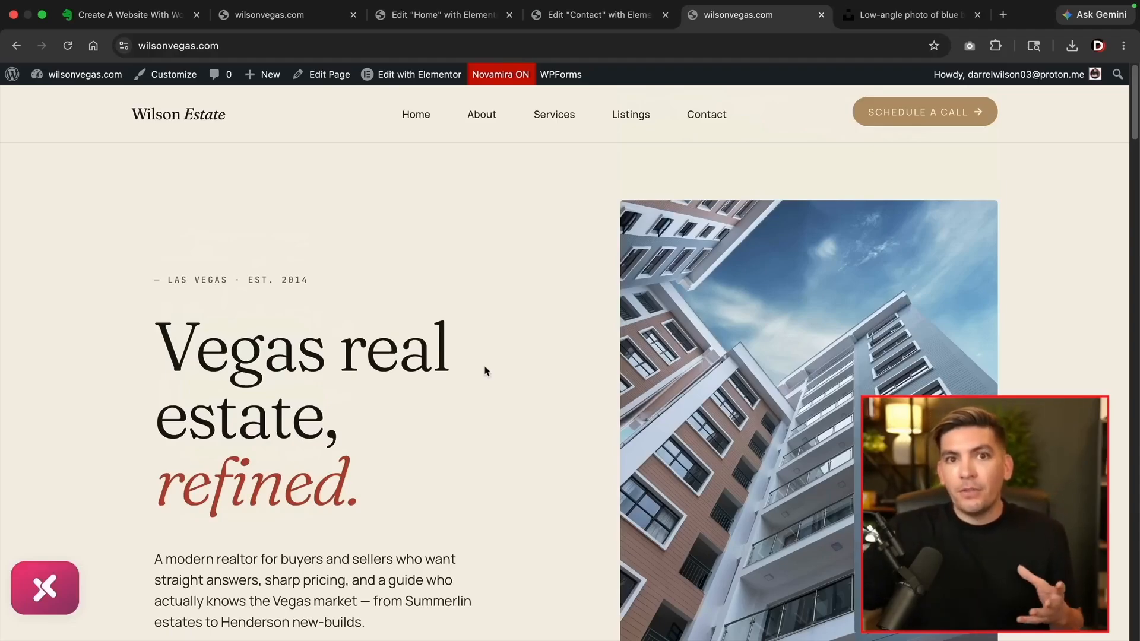
{"action": "scroll", "coordinate": [485, 371], "scroll_direction": "down", "scroll_amount": 2}
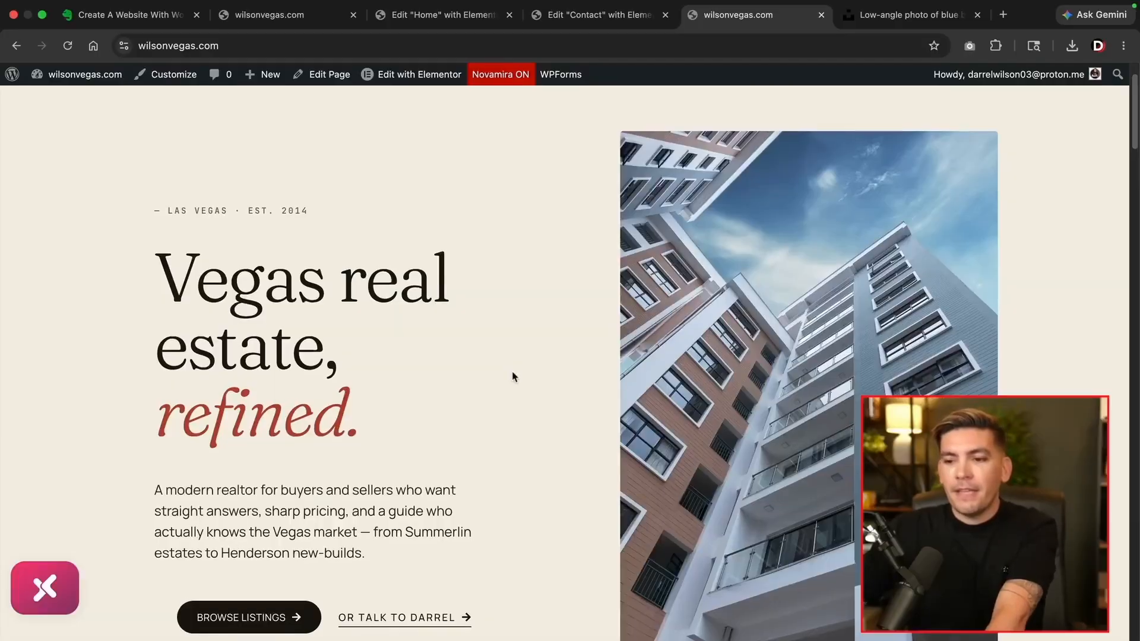
{"action": "scroll", "coordinate": [514, 377], "scroll_direction": "up", "scroll_amount": 2}
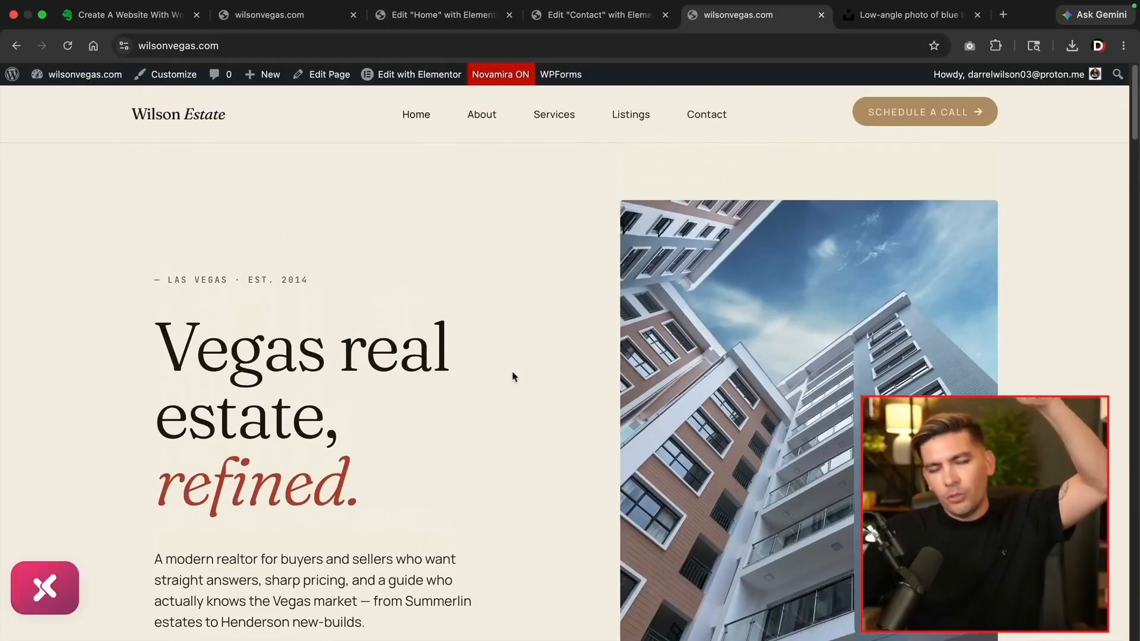